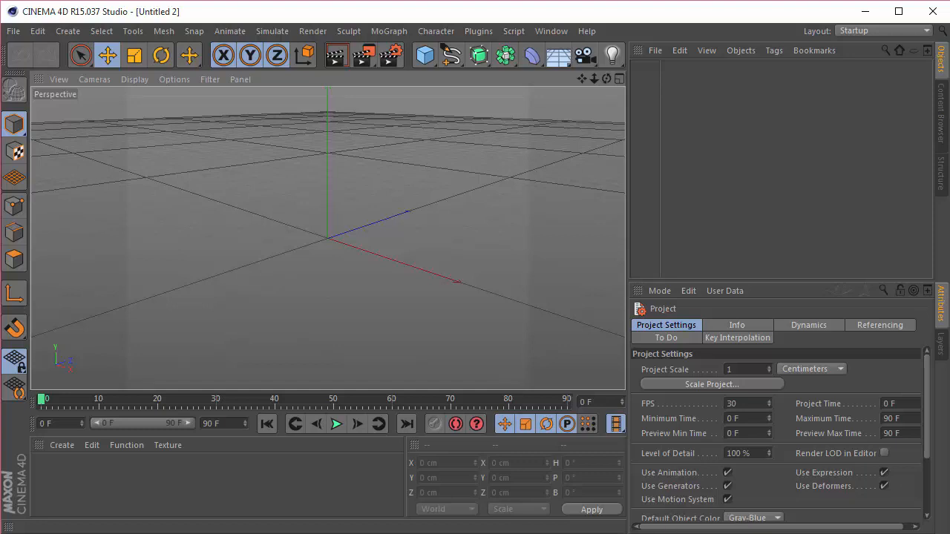
# Step: Switch to the browser and look over the Villains - Breakdown video page on Vimeo, including its description and comments
pyautogui.moveTo(621, 531)
pyautogui.click(621, 497)
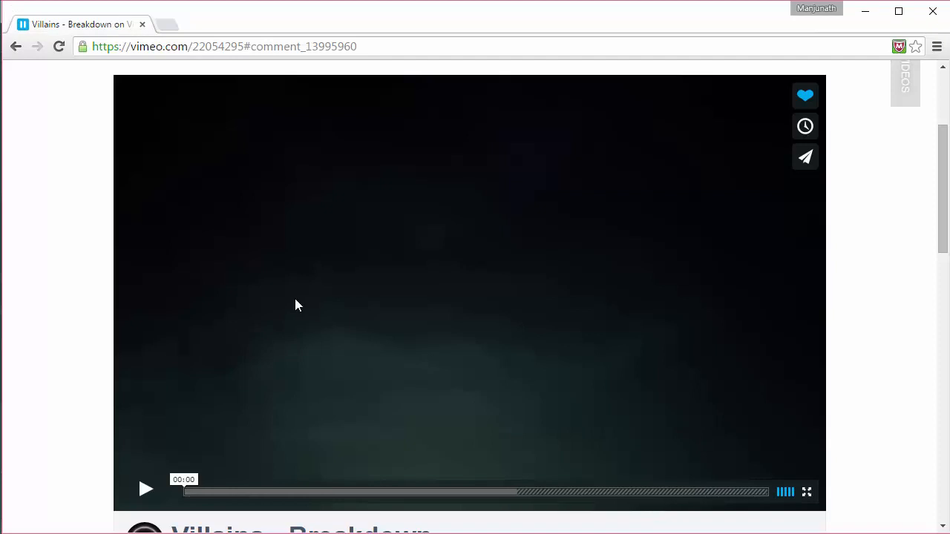
pyautogui.scroll(-2, 294, 300)
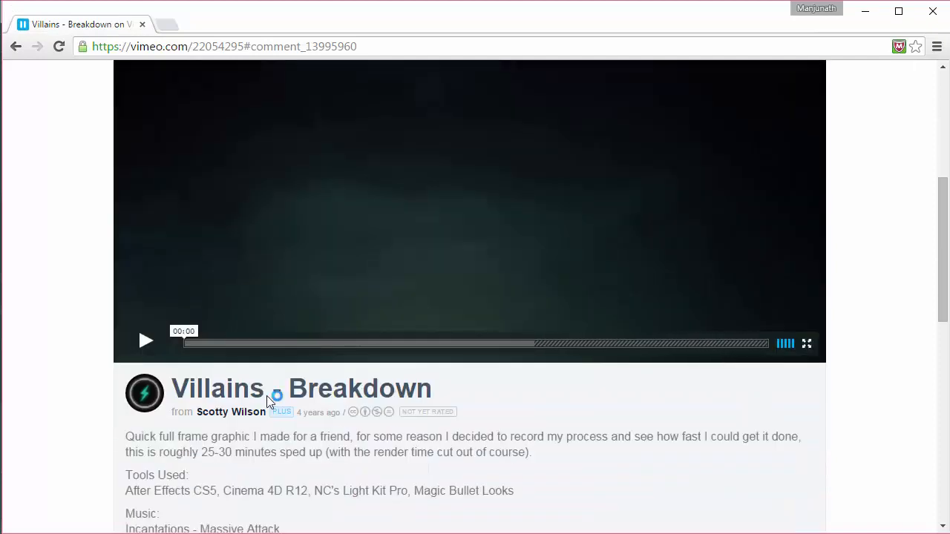
pyautogui.scroll(-13, 265, 394)
pyautogui.scroll(9, 315, 393)
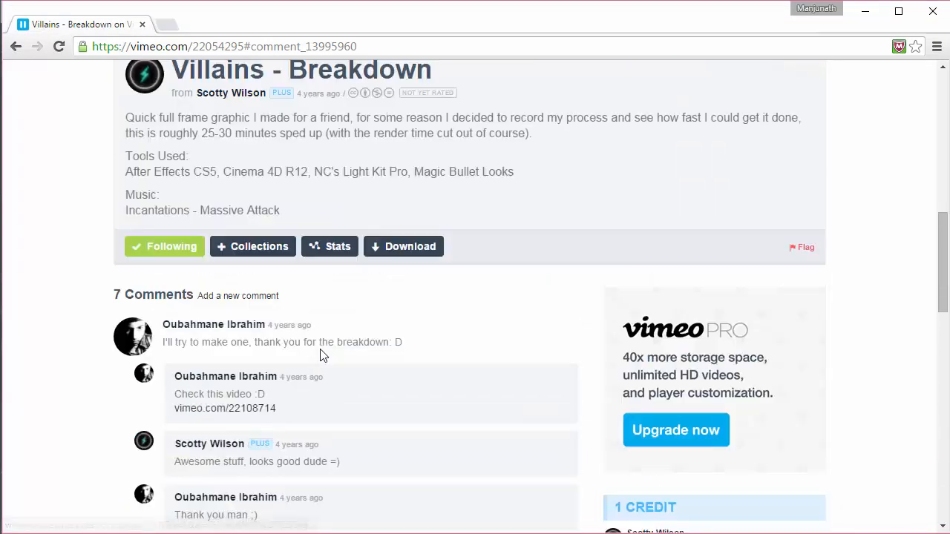
pyautogui.scroll(3, 320, 355)
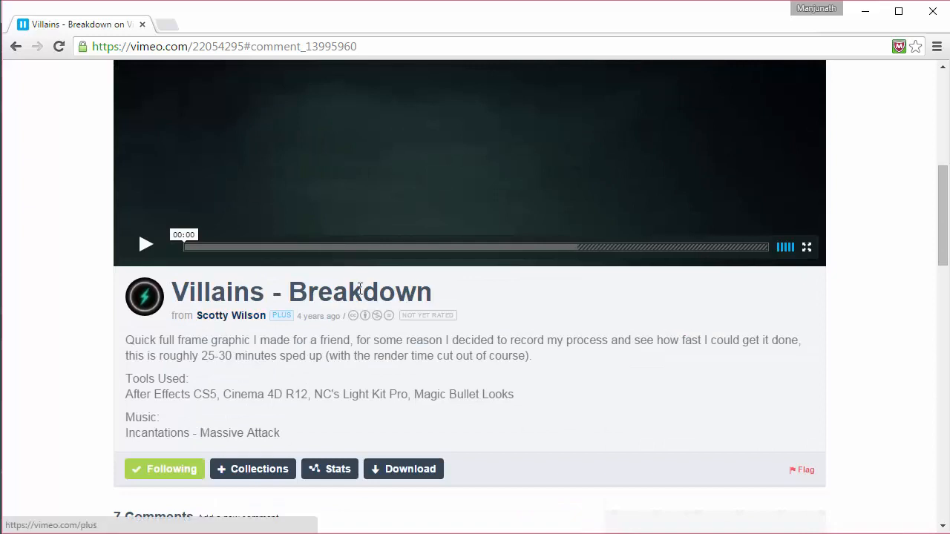
pyautogui.scroll(3, 359, 288)
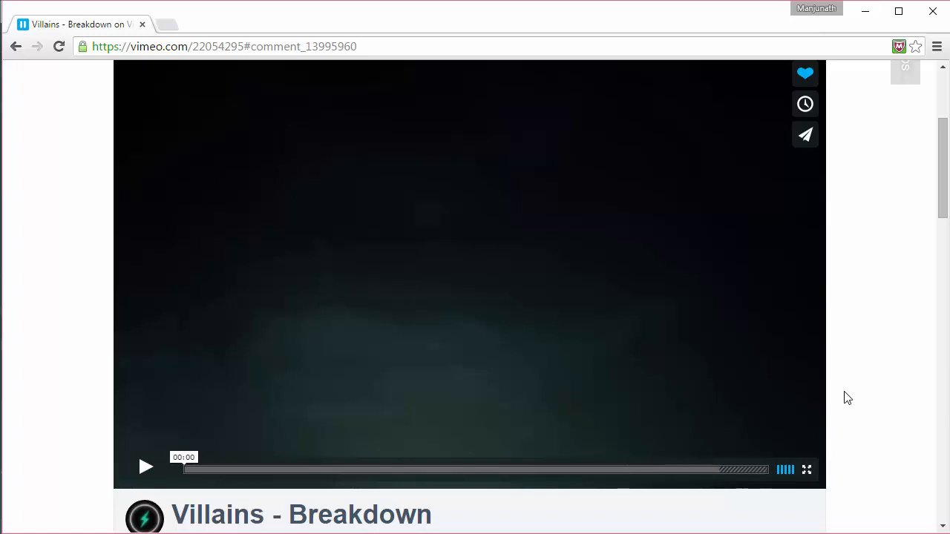
# Step: Play the start of the Villains - Breakdown video, pause it, and skim ahead through 00:53 and 02:30 towards the end
pyautogui.click(141, 475)
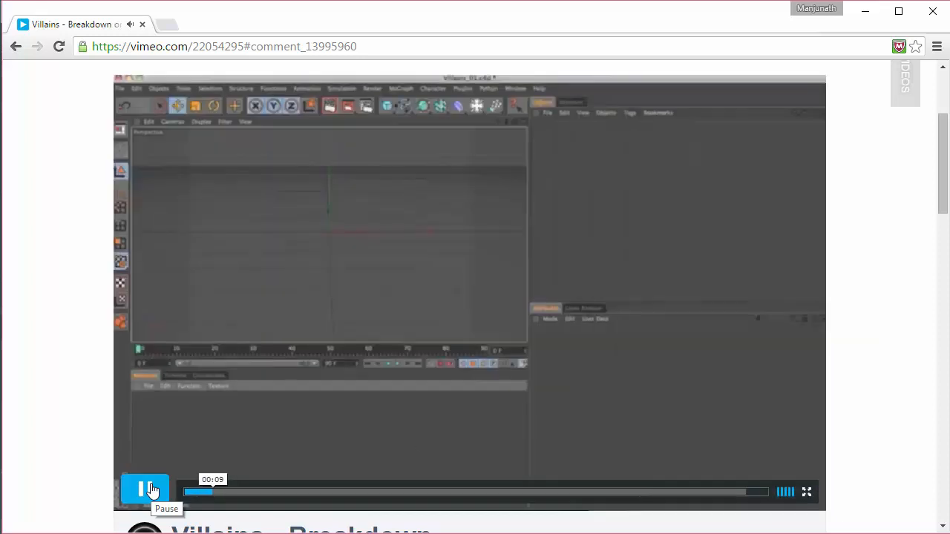
pyautogui.click(143, 488)
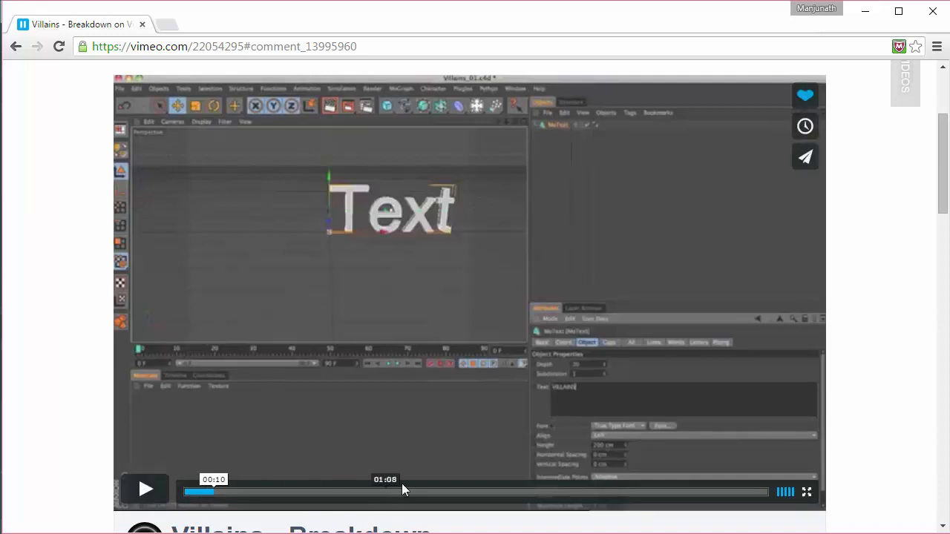
pyautogui.click(339, 492)
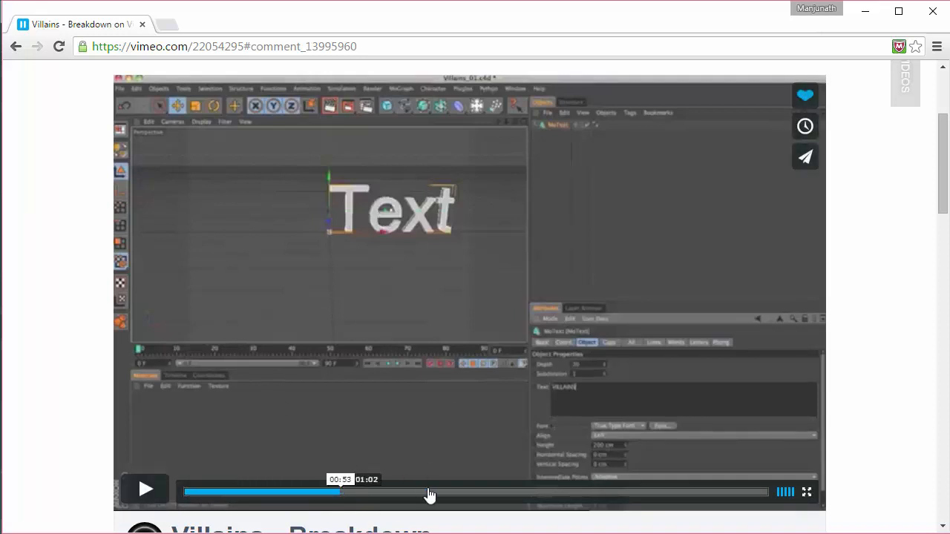
pyautogui.click(625, 492)
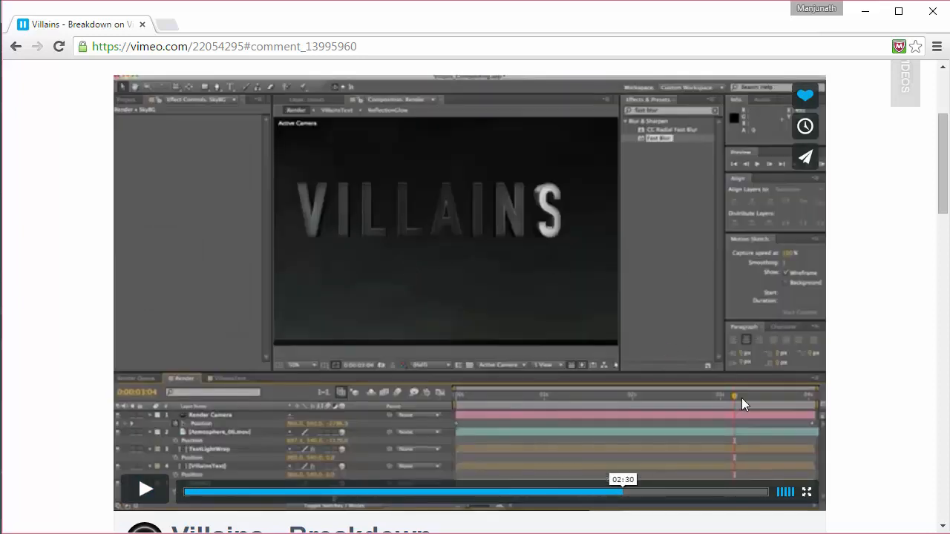
pyautogui.click(731, 492)
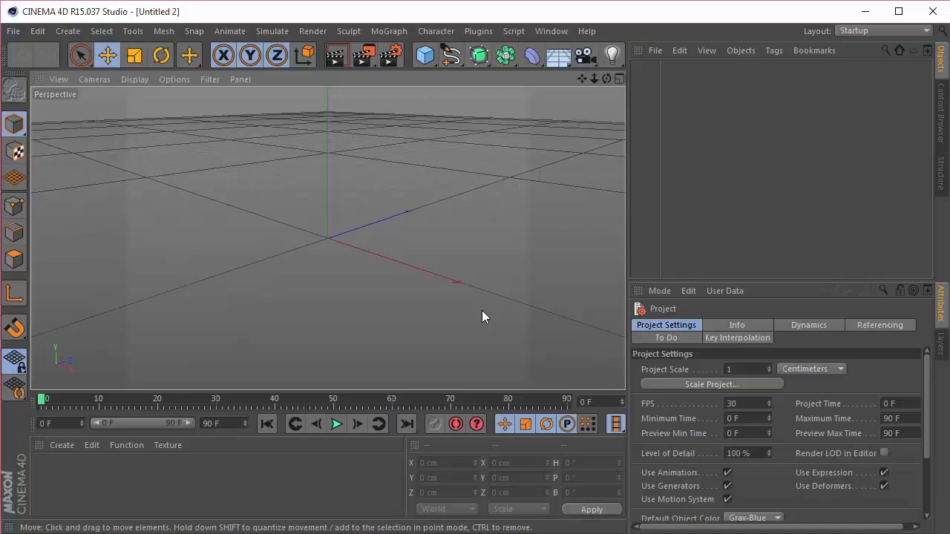
# Step: Set the render output size to 1280 x 720 pixels
pyautogui.click(388, 31)
pyautogui.click(346, 96)
pyautogui.hotkey('ctrl', 'b')
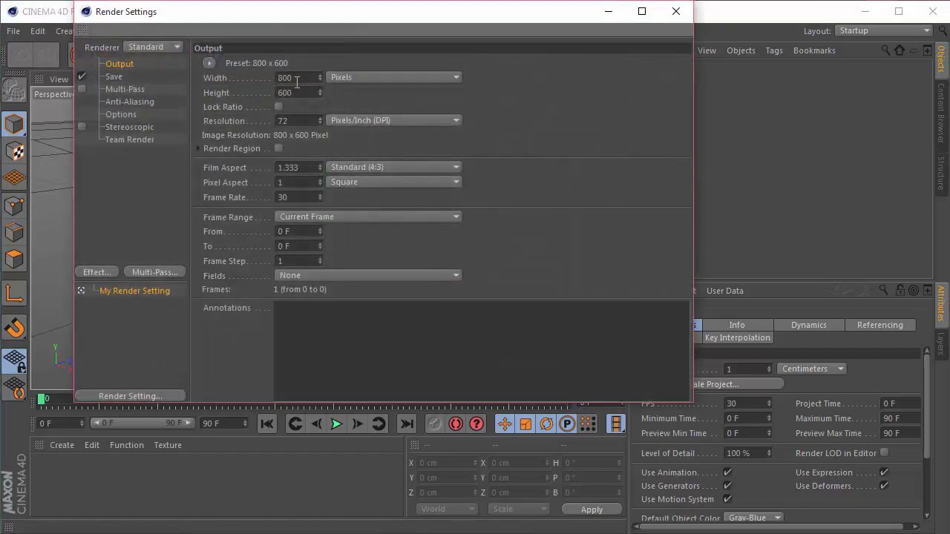
pyautogui.press('Tab')
pyautogui.write('1280')
pyautogui.press('Tab')
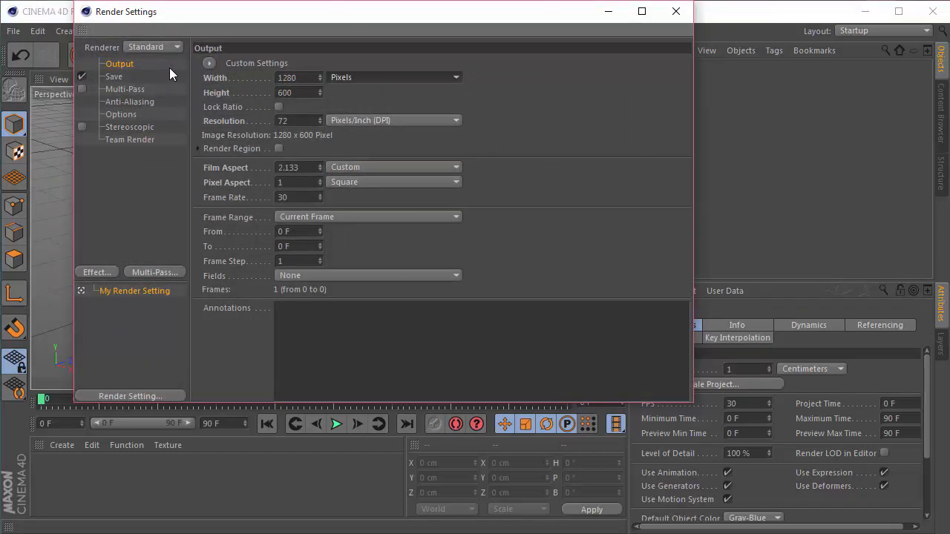
pyautogui.write('720')
pyautogui.press('Return')
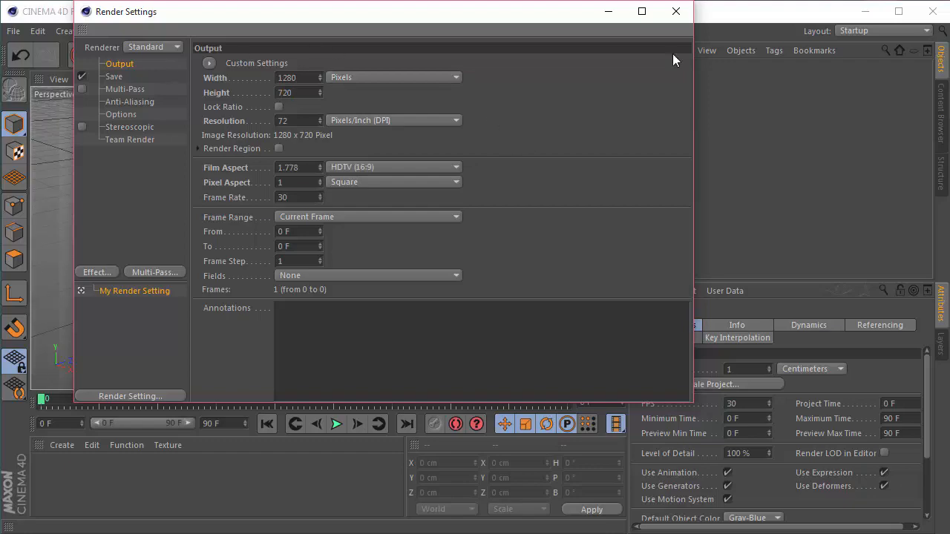
pyautogui.click(676, 12)
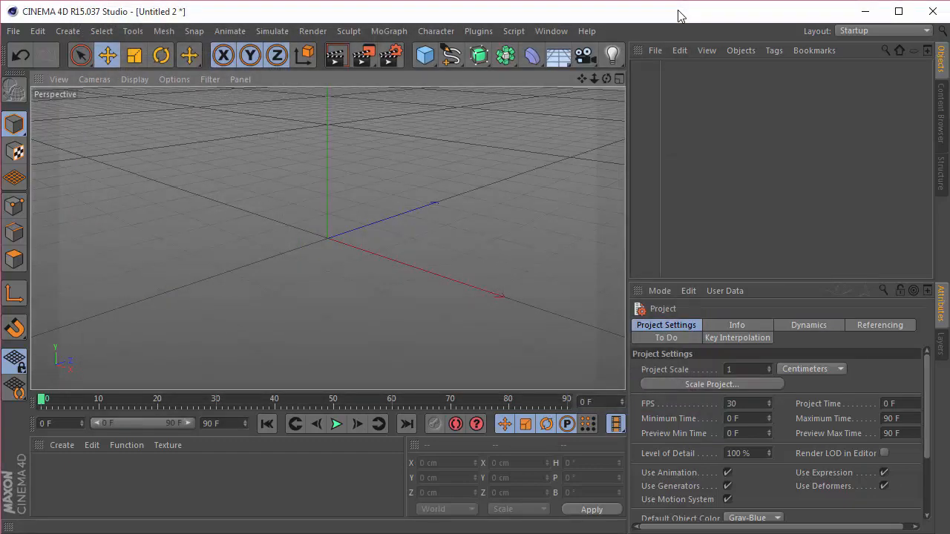
# Step: Set the render output frame rate to 25
pyautogui.click(390, 55)
pyautogui.write('25')
pyautogui.press('Return')
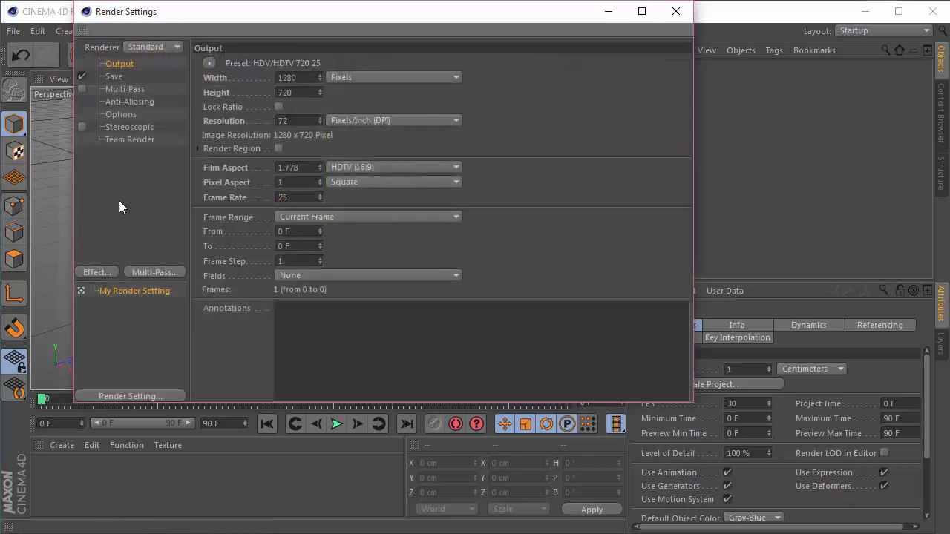
pyautogui.click(676, 12)
# Step: Set the project's FPS to 25
pyautogui.doubleClick(734, 403)
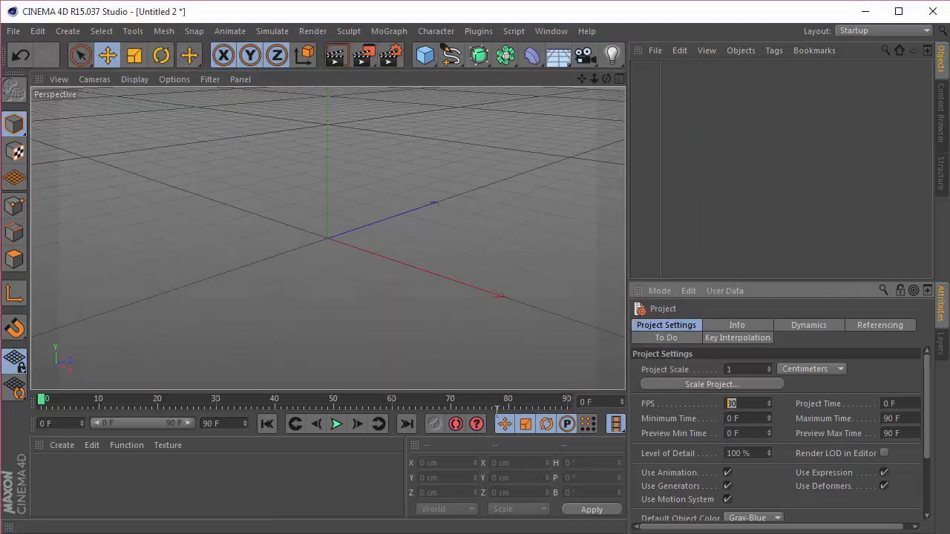
pyautogui.write('25')
pyautogui.press('Return')
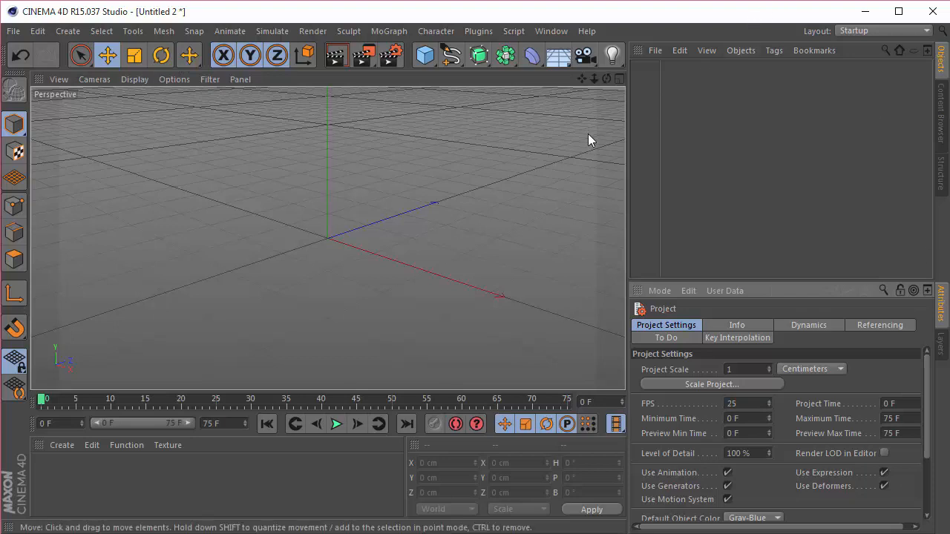
# Step: Add a MoText object with the text DEVIL CUBE and set its alignment to Middle
pyautogui.click(389, 30)
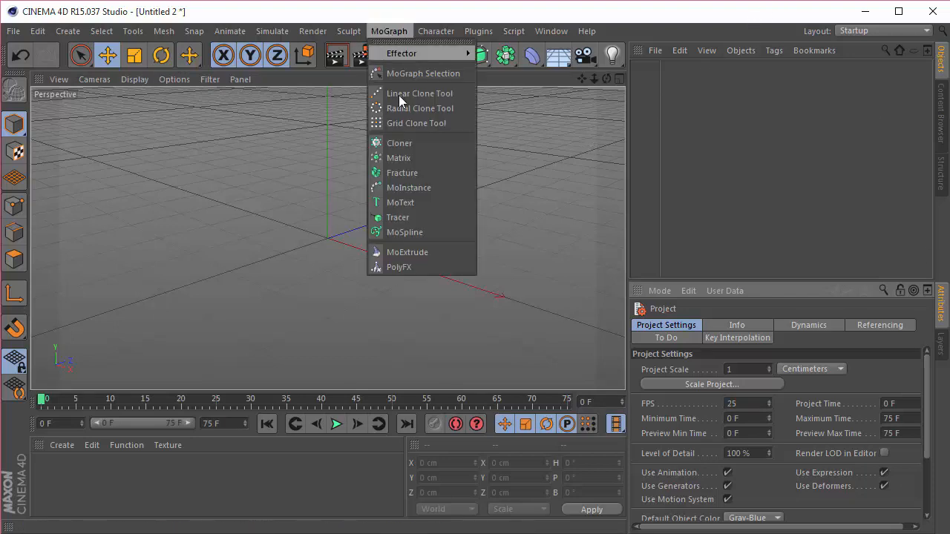
pyautogui.click(401, 201)
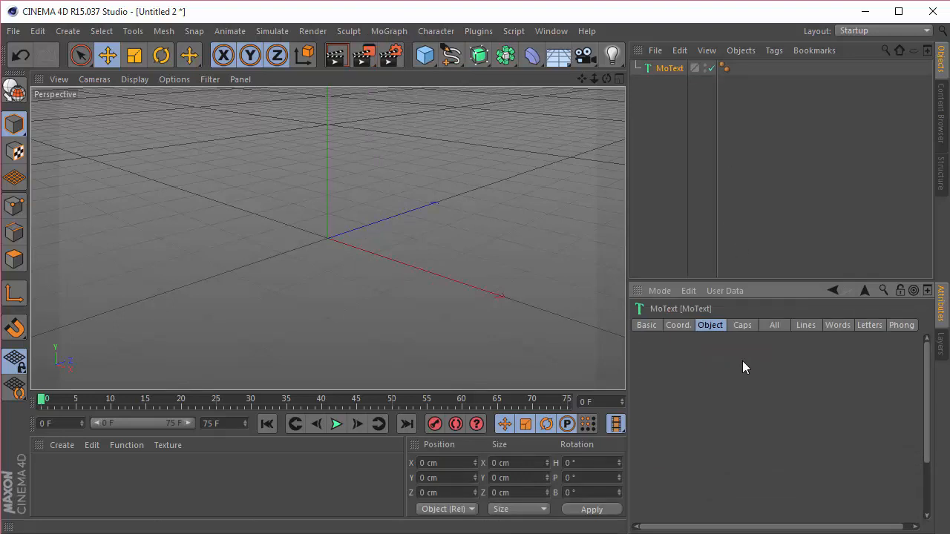
pyautogui.click(705, 393)
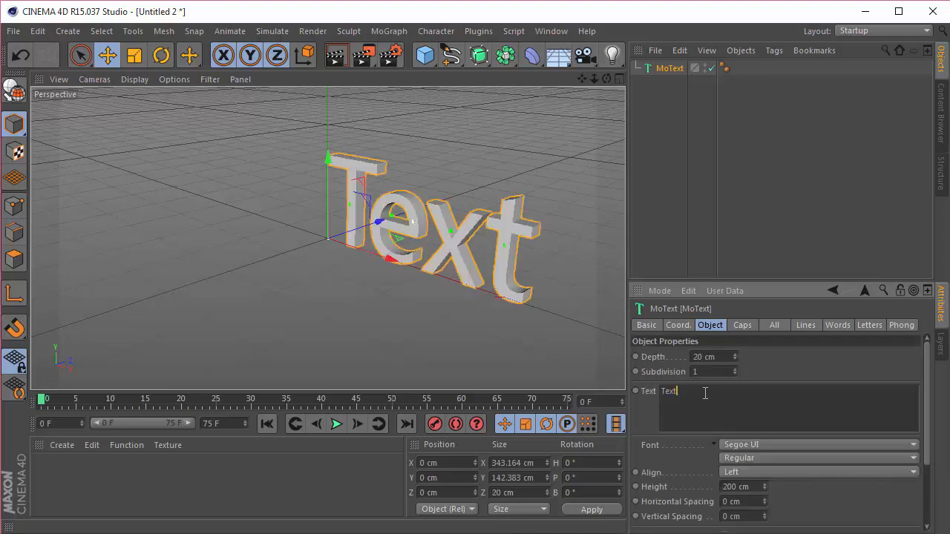
pyautogui.hotkey('ctrl', 'a')
pyautogui.write('DEVIL C')
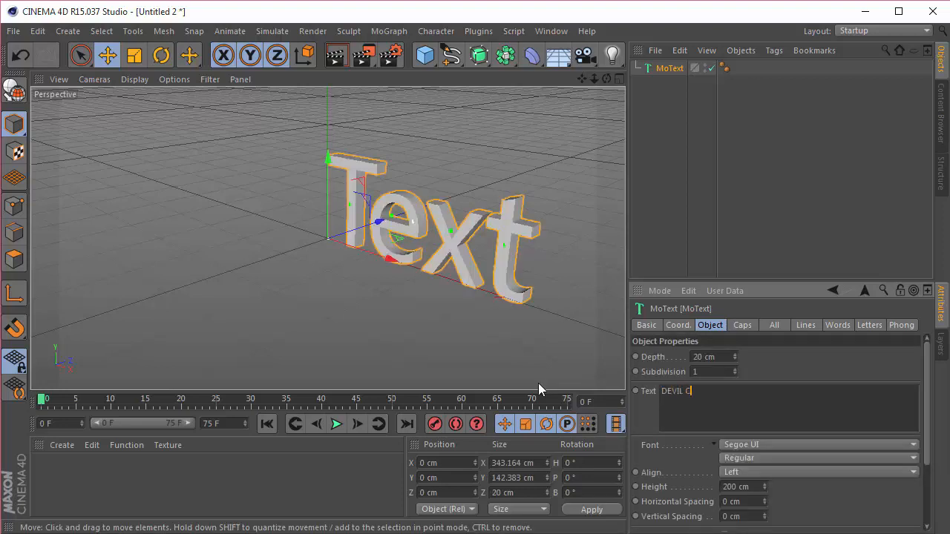
pyautogui.write('UBE')
pyautogui.click(801, 366)
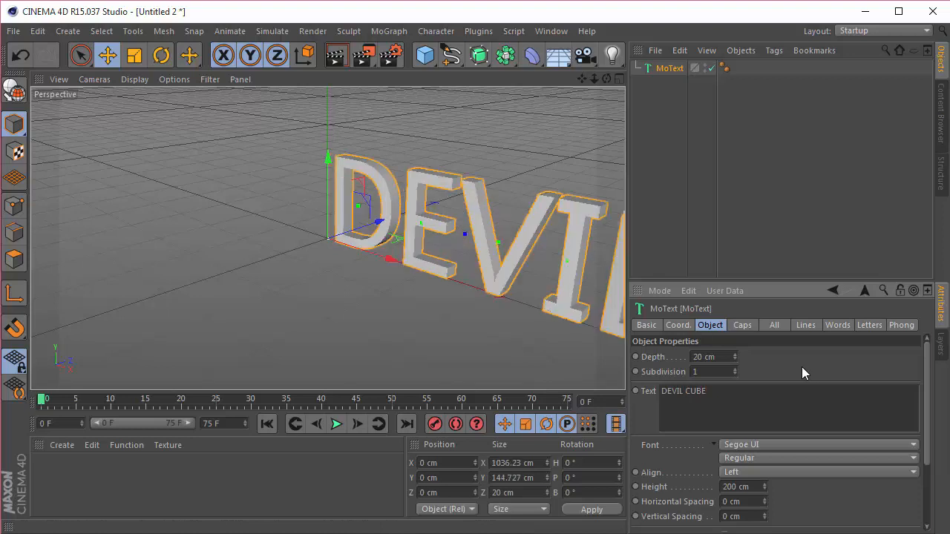
pyautogui.click(755, 471)
pyautogui.click(755, 486)
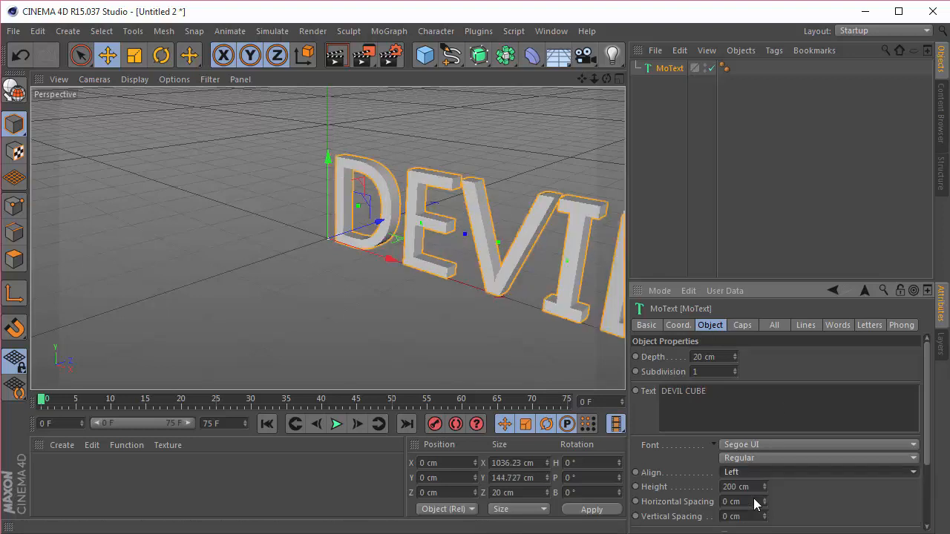
# Step: Try the League Gothic font on the DEVIL CUBE text
pyautogui.click(757, 443)
pyautogui.scroll(10, 790, 335)
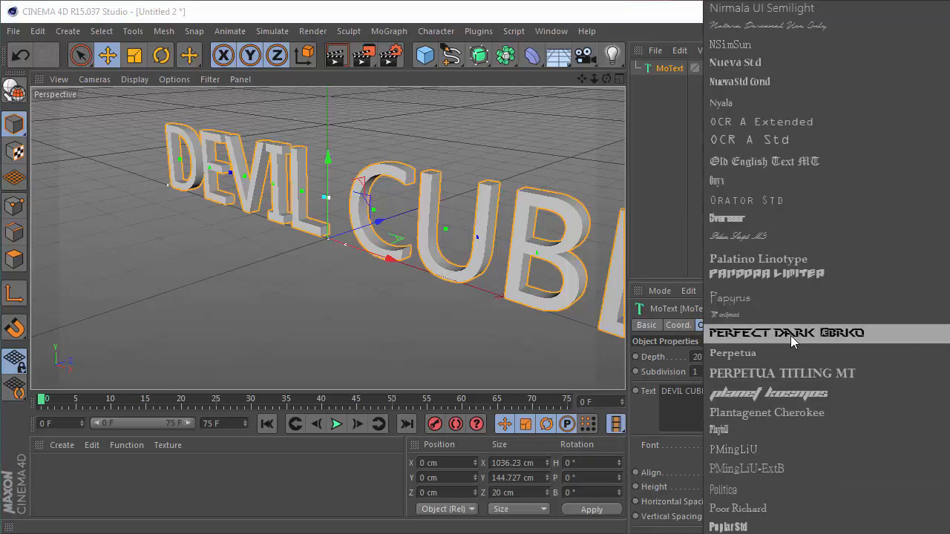
pyautogui.scroll(15, 790, 335)
pyautogui.scroll(15, 790, 335)
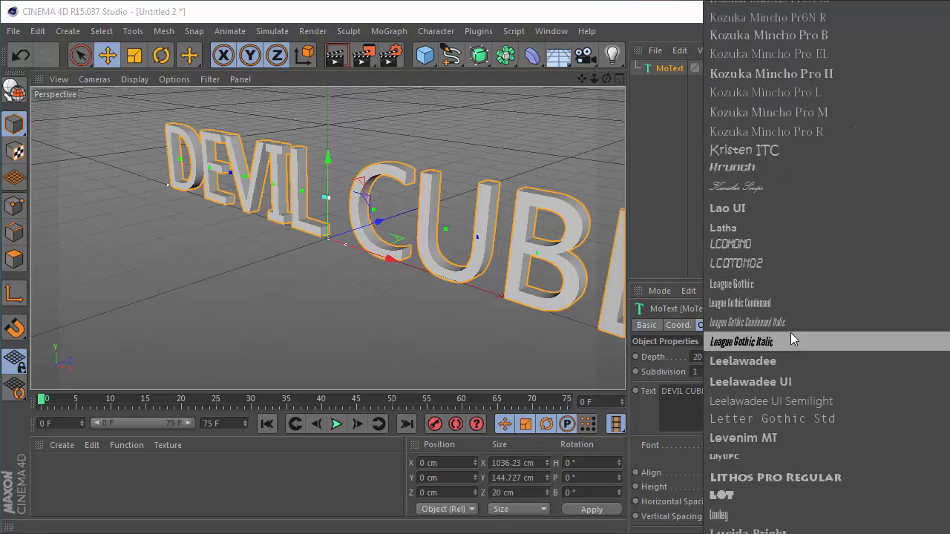
pyautogui.click(776, 284)
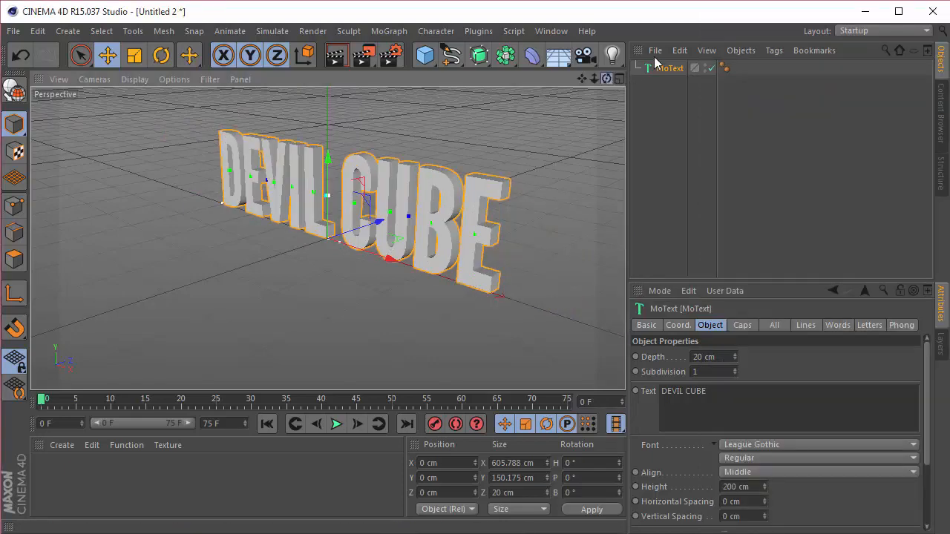
# Step: Set the DEVIL CUBE text's font to Kenyan Coffee Rg
pyautogui.moveTo(606, 78)
pyautogui.mouseDown()
pyautogui.moveTo(690, 52)
pyautogui.moveTo(605, 91)
pyautogui.mouseUp()
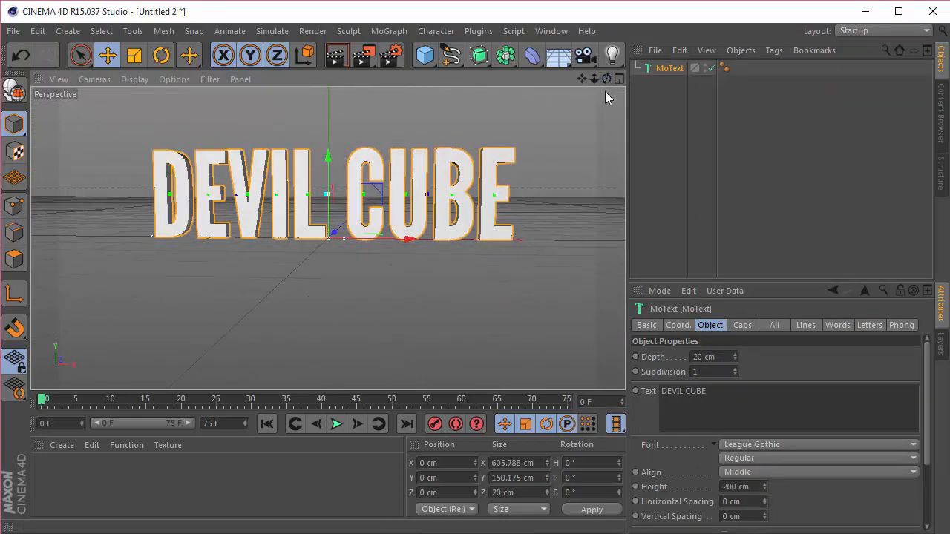
pyautogui.click(772, 445)
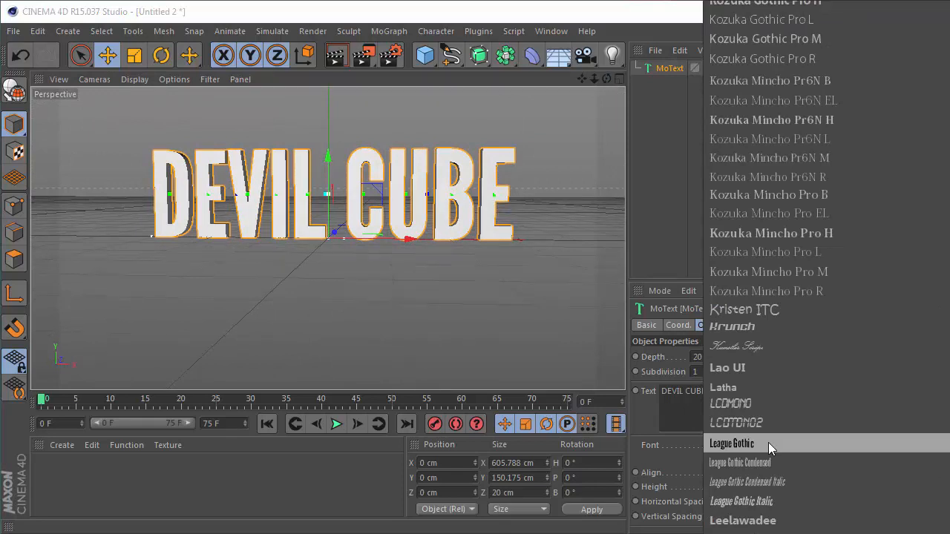
pyautogui.scroll(5, 768, 442)
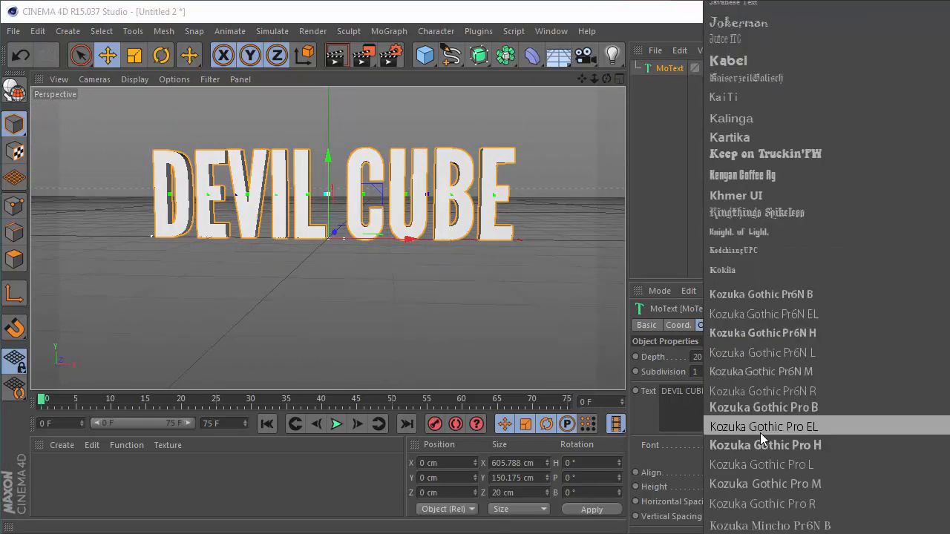
pyautogui.click(751, 175)
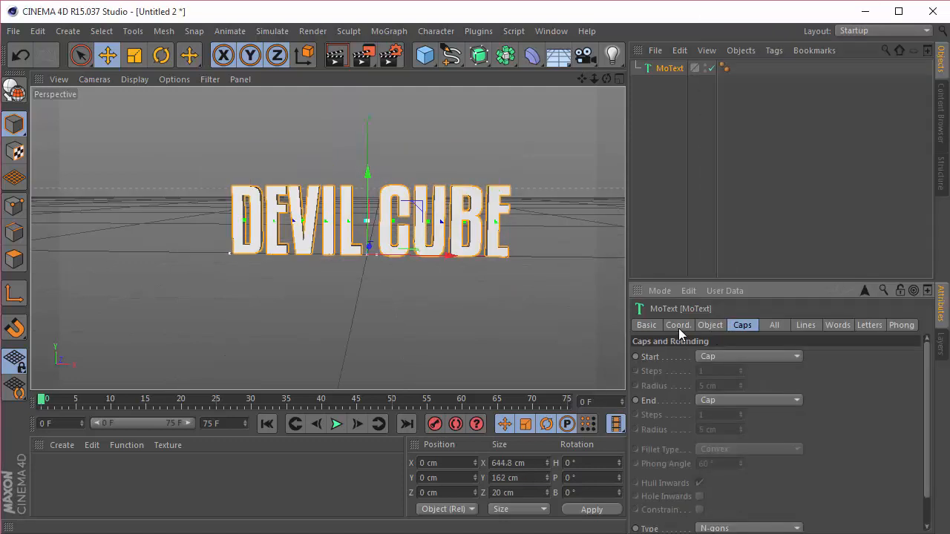
# Step: Set the DEVIL CUBE text's horizontal spacing to 20 cm
pyautogui.click(738, 502)
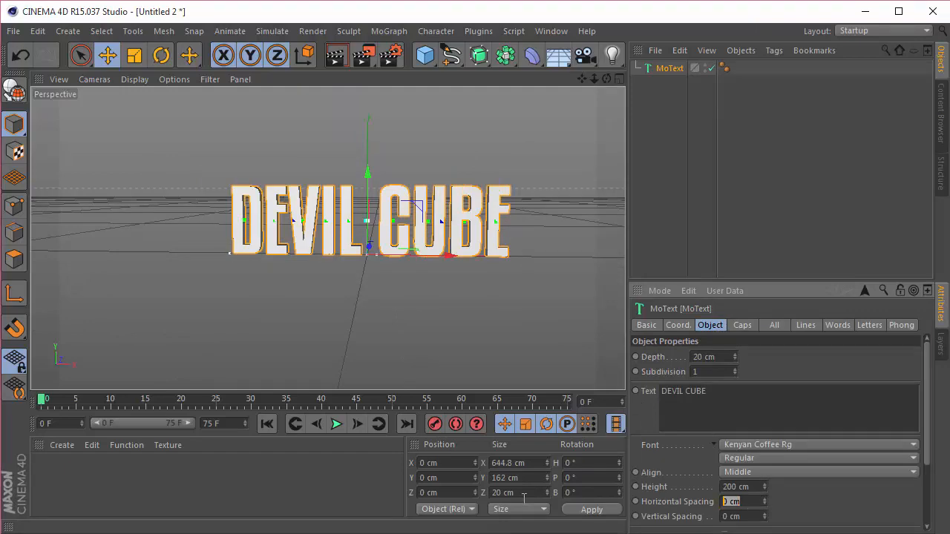
pyautogui.write('20')
pyautogui.press('Return')
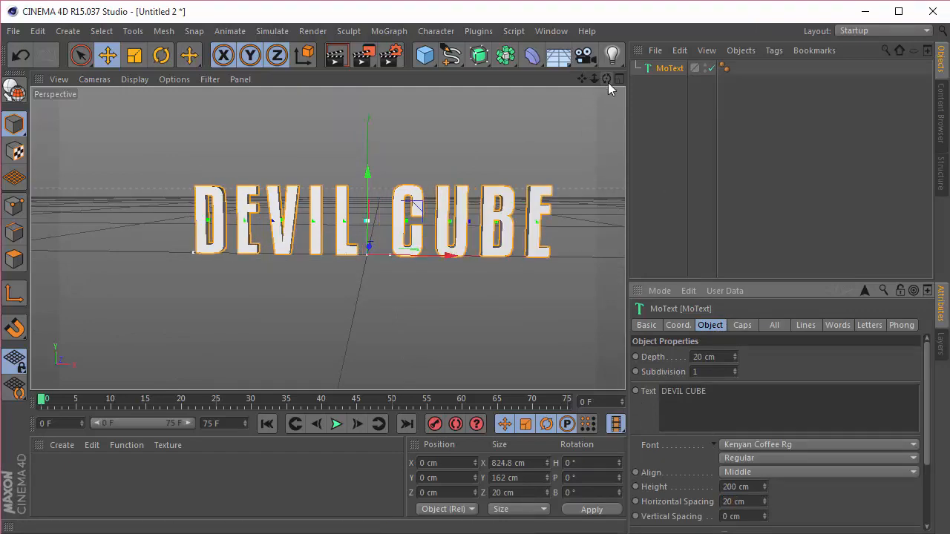
# Step: Set both the start and end caps of the DEVIL CUBE text to Fillet Cap
pyautogui.moveTo(607, 78); pyautogui.dragTo(607, 65)
pyautogui.click(743, 325)
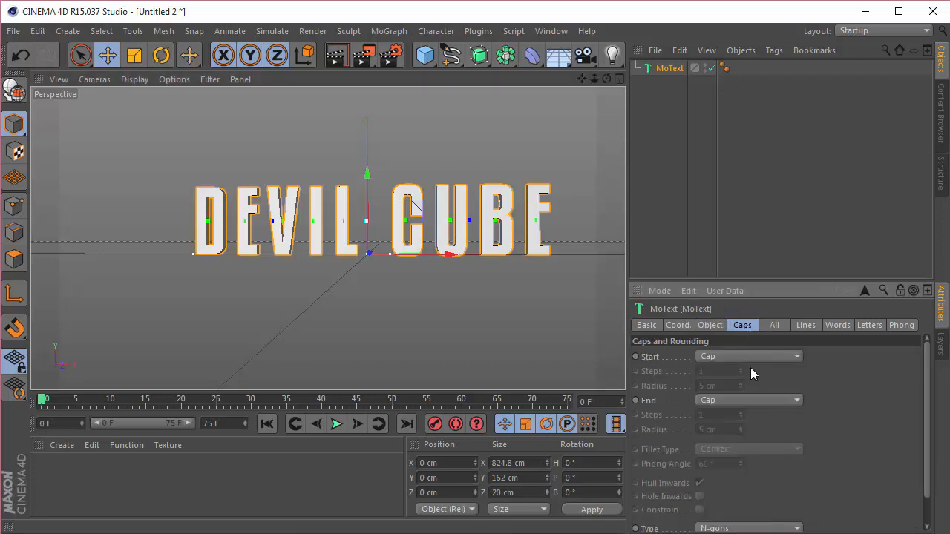
pyautogui.click(750, 356)
pyautogui.click(747, 412)
pyautogui.click(745, 405)
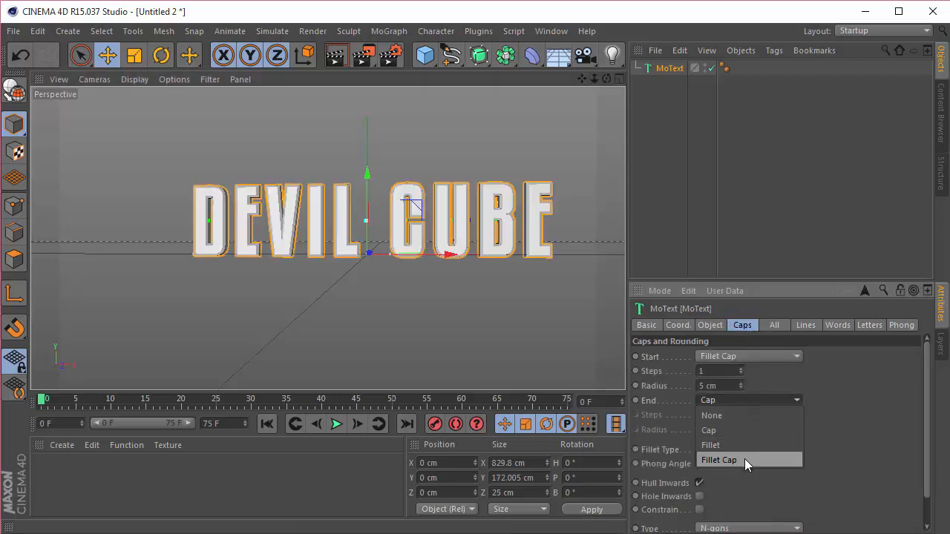
pyautogui.click(744, 459)
# Step: Set the fillet of both the start and end caps of the DEVIL CUBE text to 5 steps and 2 cm radius
pyautogui.click(724, 373)
pyautogui.moveTo(724, 373); pyautogui.dragTo(569, 382)
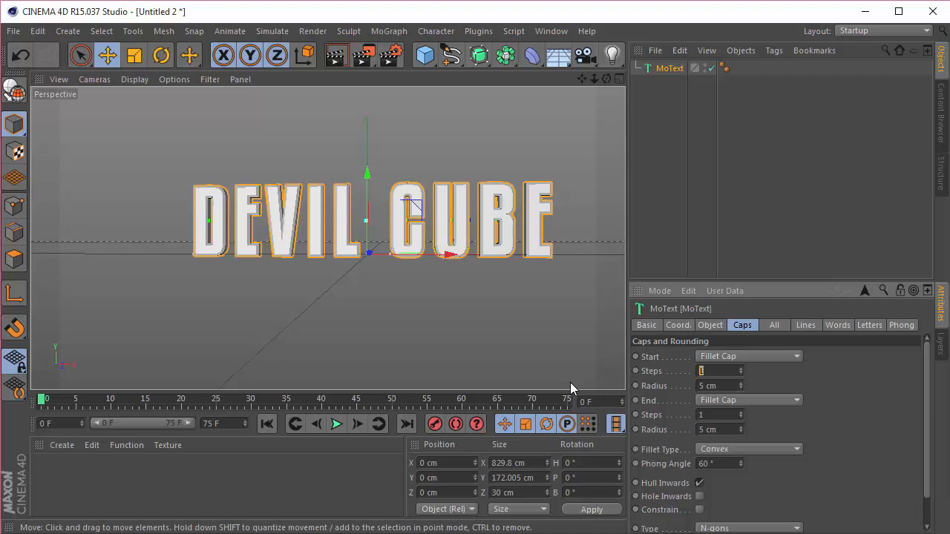
pyautogui.write('5')
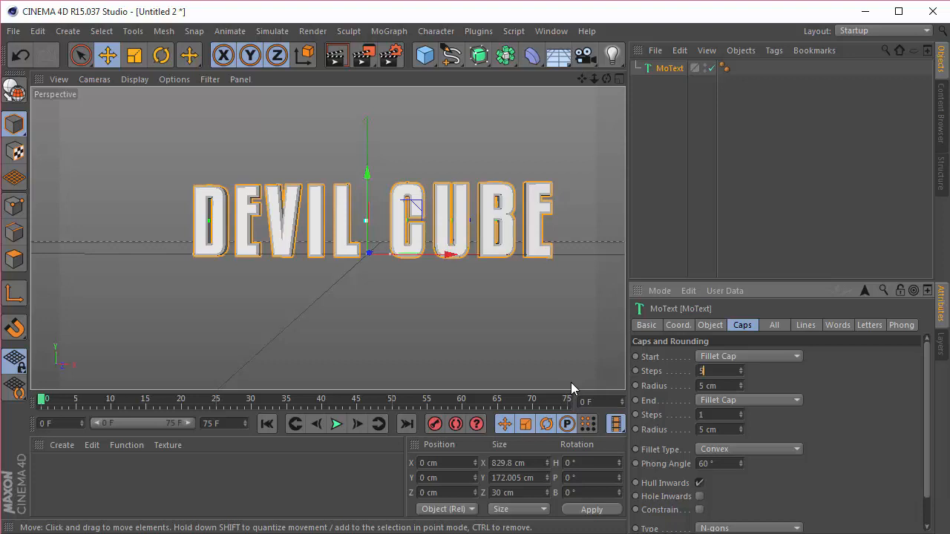
pyautogui.doubleClick(723, 386)
pyautogui.write('2')
pyautogui.click(713, 414)
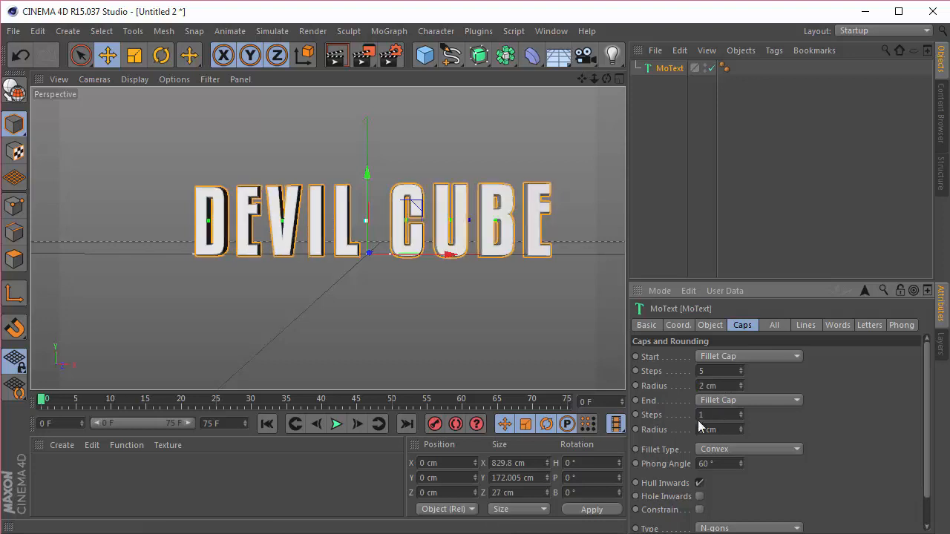
pyautogui.write('5')
pyautogui.doubleClick(732, 430)
pyautogui.write('2')
pyautogui.press('Return')
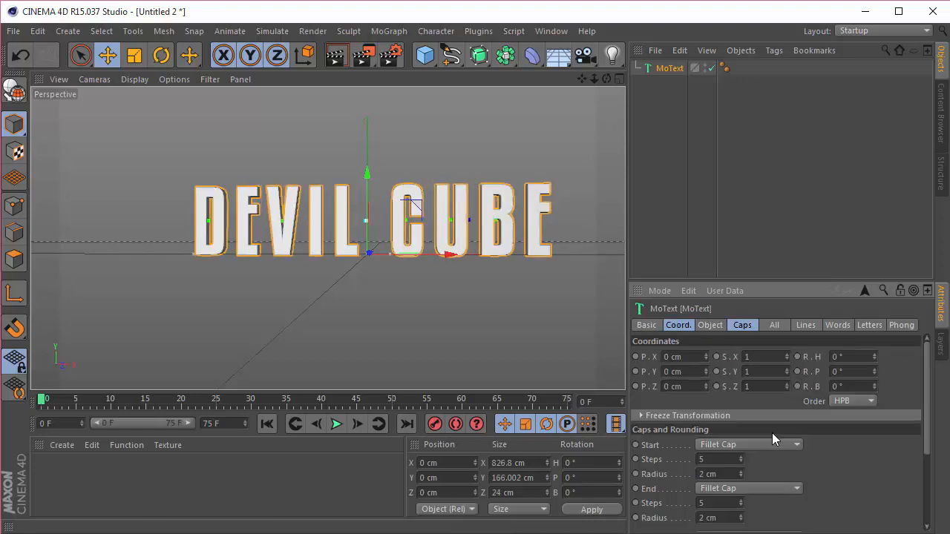
# Step: Set the DEVIL CUBE text's Y position to -75 cm
pyautogui.click(710, 325)
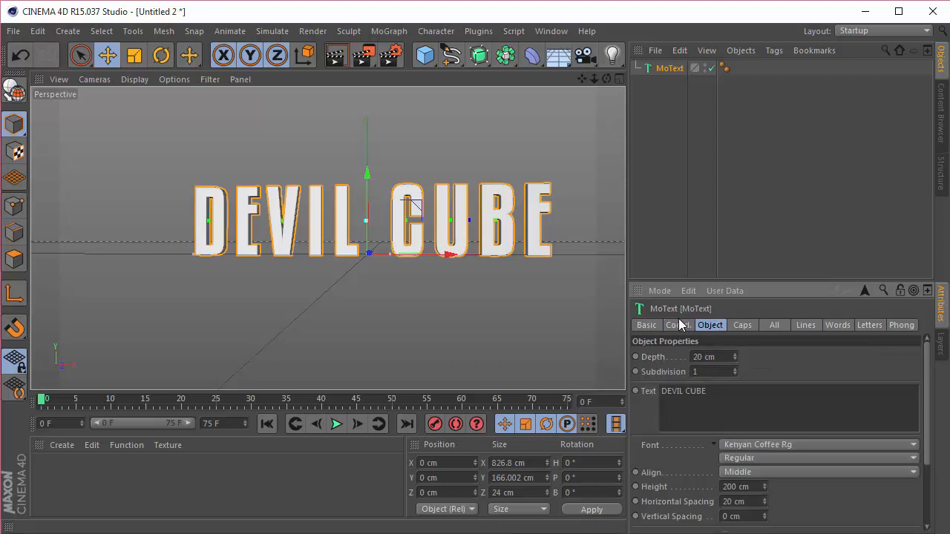
pyautogui.click(679, 325)
pyautogui.click(697, 370)
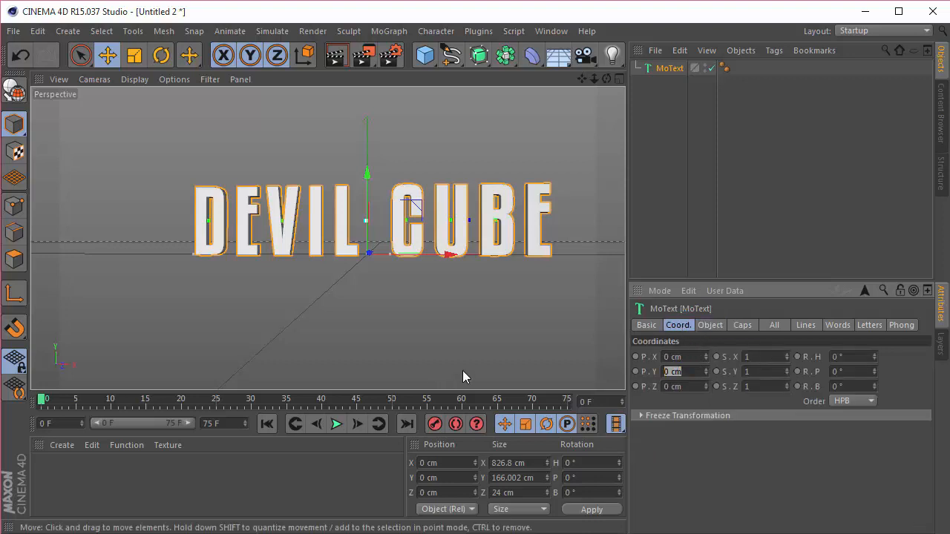
pyautogui.write('-75')
pyautogui.press('Return')
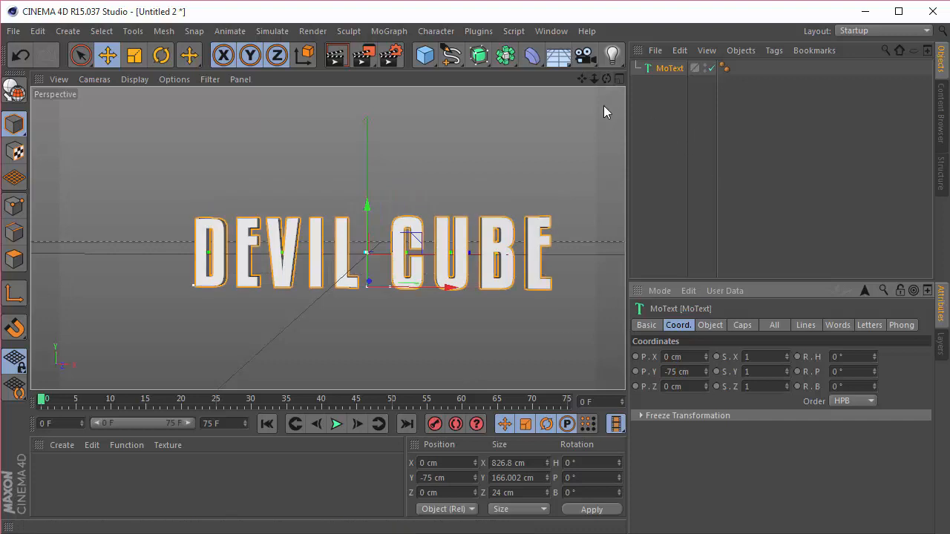
# Step: Add a camera as the active view, with its heading, pitch, X position and Y position reset to 0
pyautogui.click(584, 55)
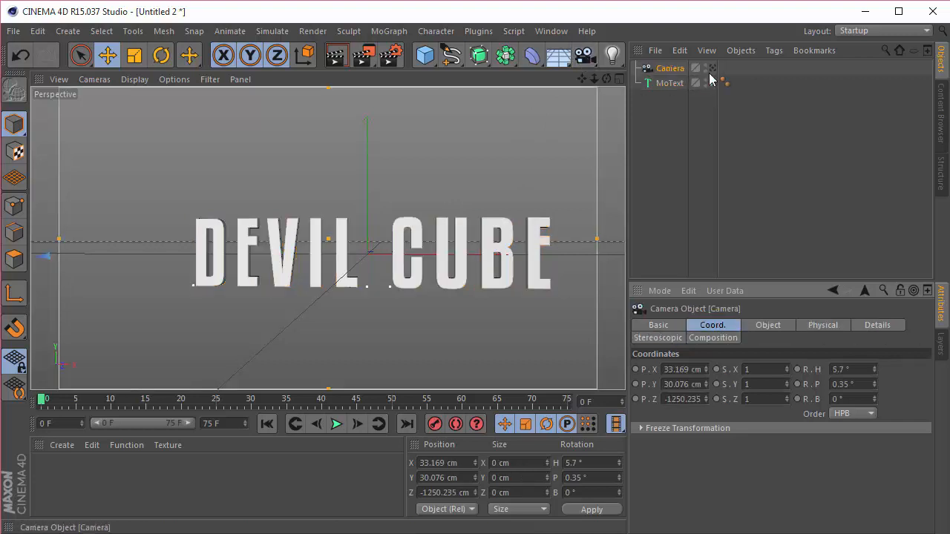
pyautogui.rightClick(875, 370)
pyautogui.rightClick(874, 385)
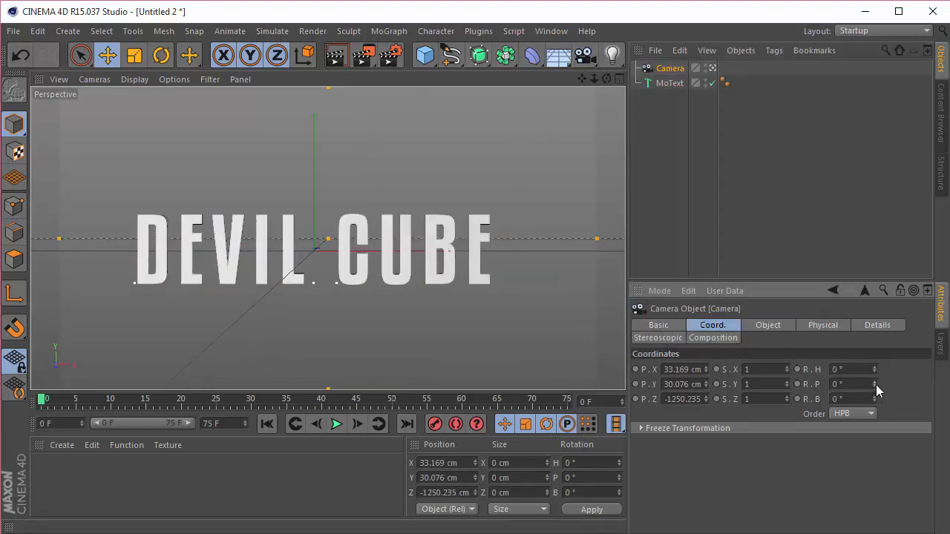
pyautogui.rightClick(705, 369)
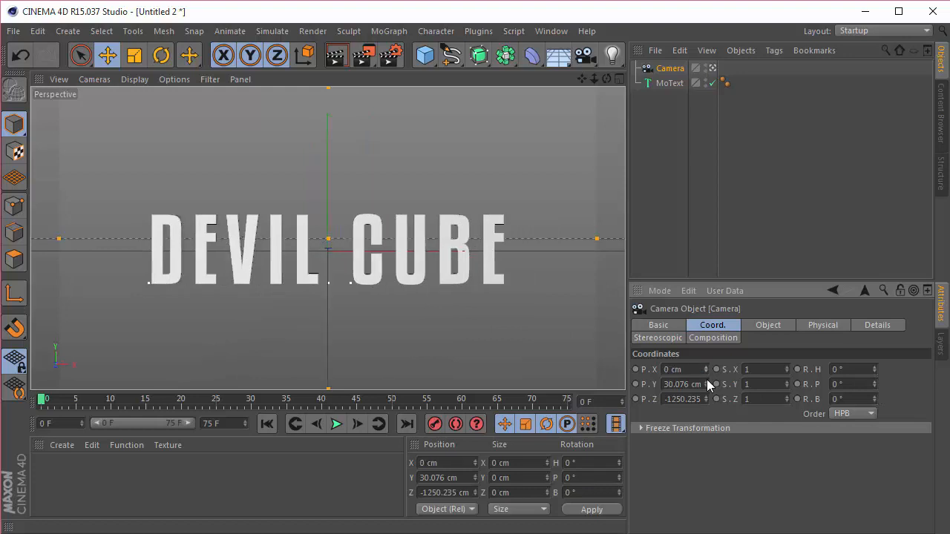
pyautogui.rightClick(706, 384)
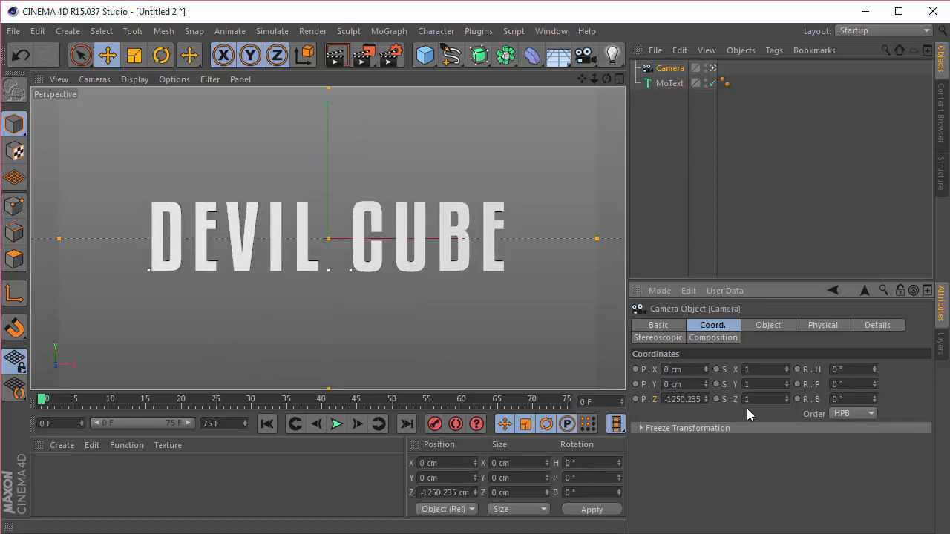
# Step: Set the camera's Z position to -1280 cm
pyautogui.doubleClick(665, 401)
pyautogui.write('-1280')
pyautogui.press('Return')
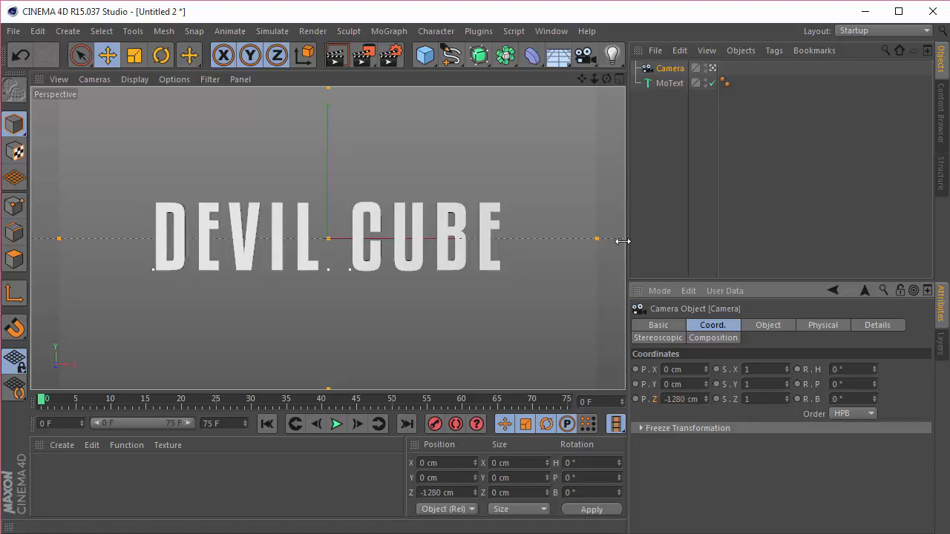
# Step: Lower the DEVIL CUBE text to a Y position of -80 cm and deselect it
pyautogui.click(666, 82)
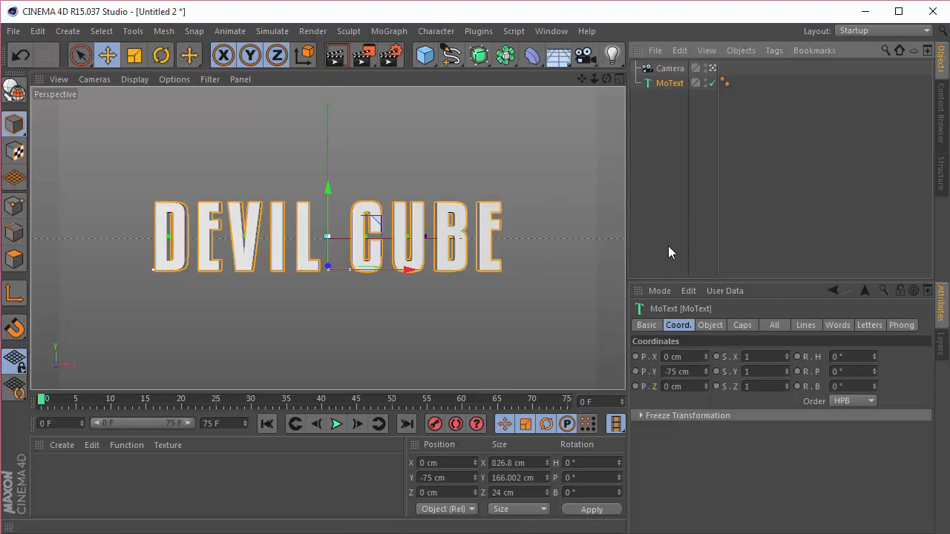
pyautogui.click(707, 375)
pyautogui.click(707, 375)
pyautogui.click(707, 374)
pyautogui.click(707, 374)
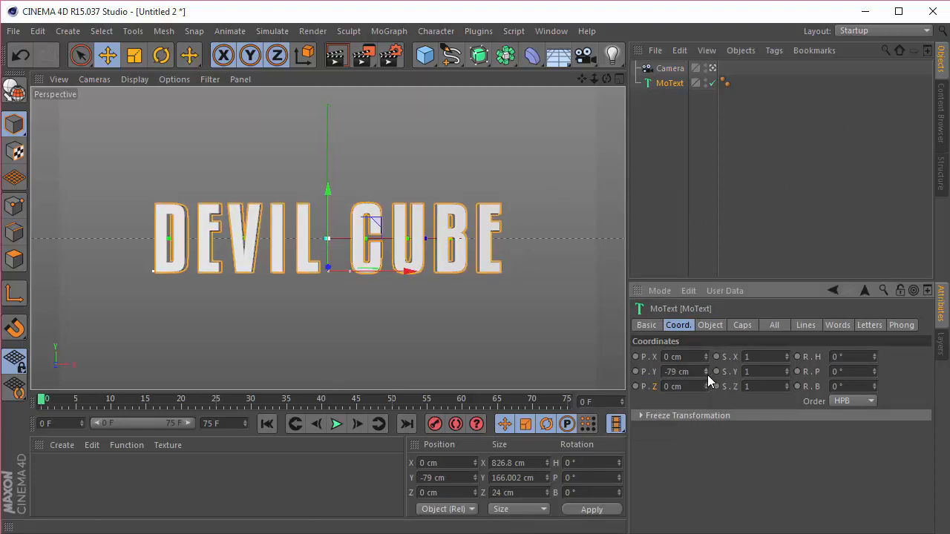
pyautogui.click(696, 174)
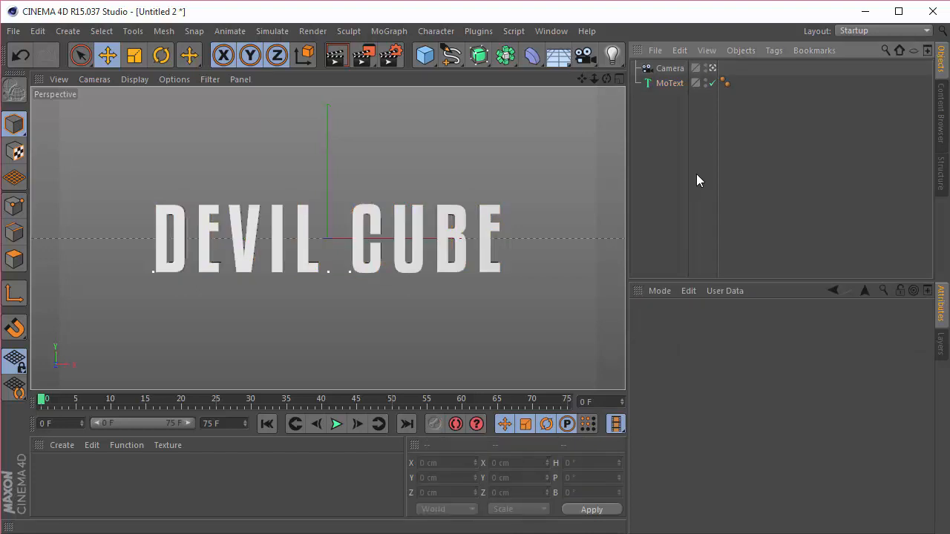
pyautogui.click(695, 173)
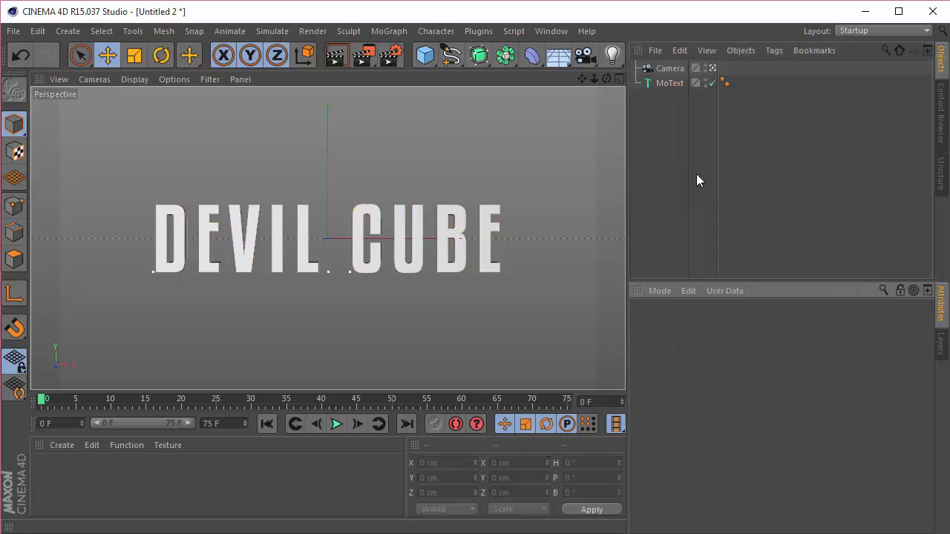
# Step: Add a Plain effector to the DEVIL CUBE text and set its falloff shape to Linear
pyautogui.click(665, 85)
pyautogui.click(389, 31)
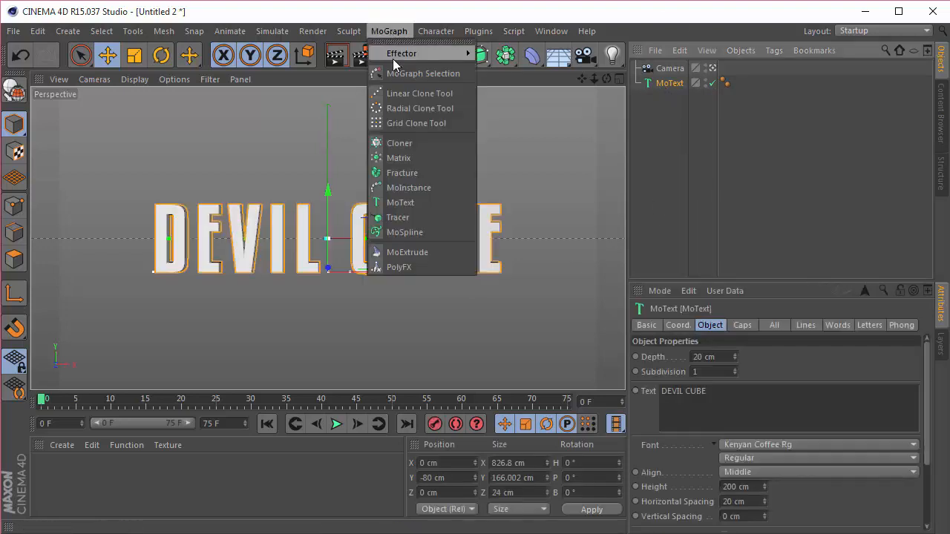
pyautogui.moveTo(398, 52)
pyautogui.click(502, 73)
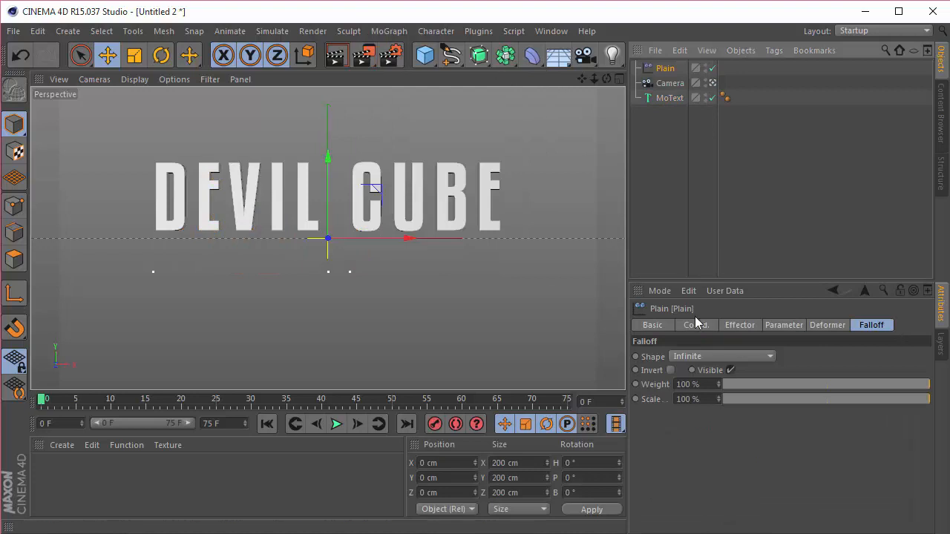
pyautogui.click(730, 357)
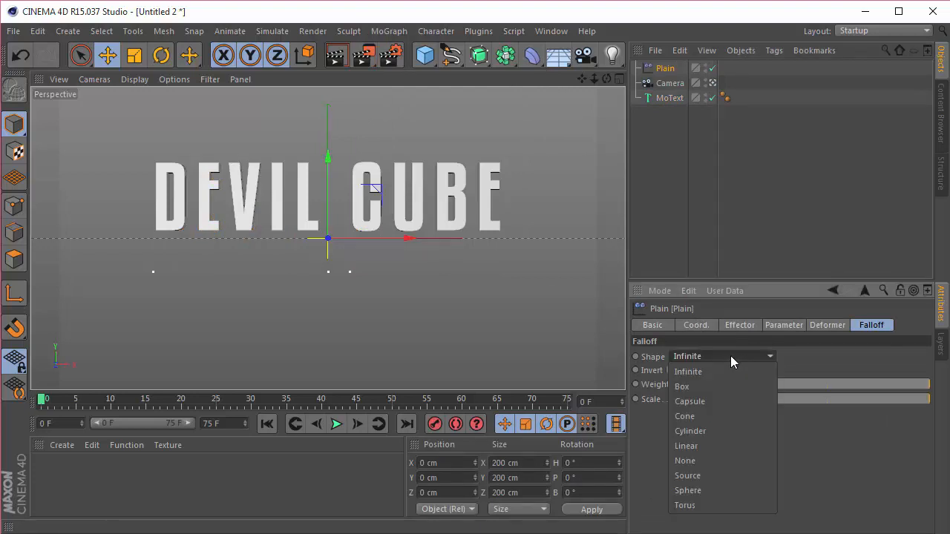
pyautogui.click(733, 446)
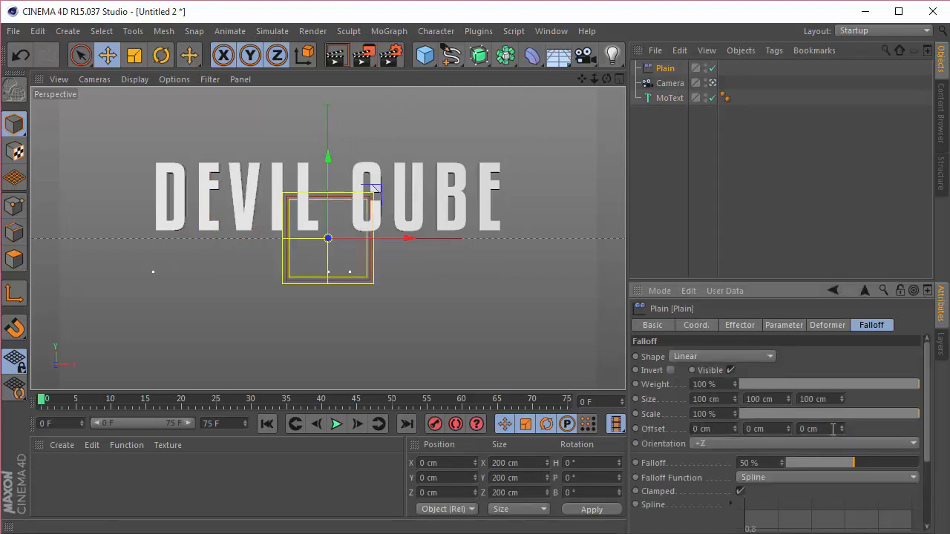
# Step: Set the Z size of the Plain effector's linear falloff to 430 cm
pyautogui.doubleClick(832, 401)
pyautogui.write('430')
pyautogui.press('Return')
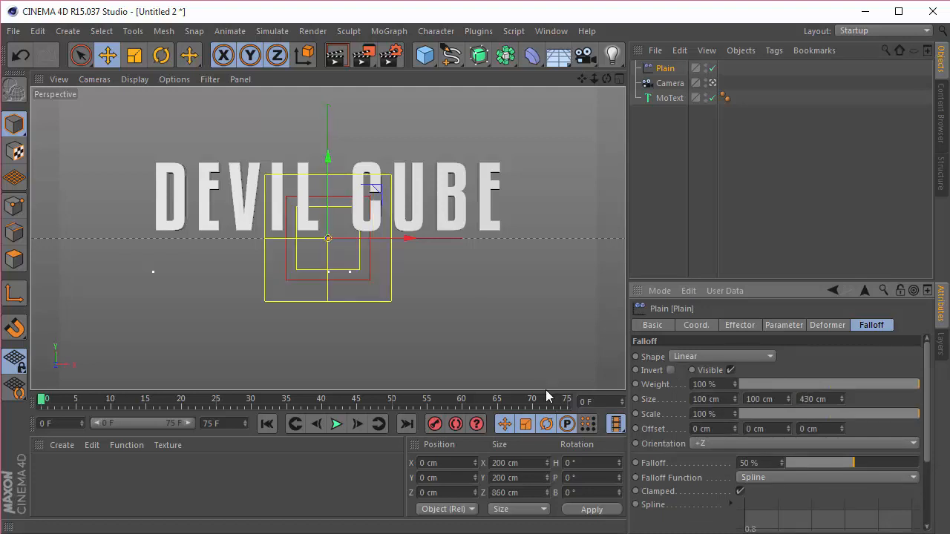
# Step: Rotate the Plain effector object to a heading of 90° so its falloff runs along the text
pyautogui.click(701, 325)
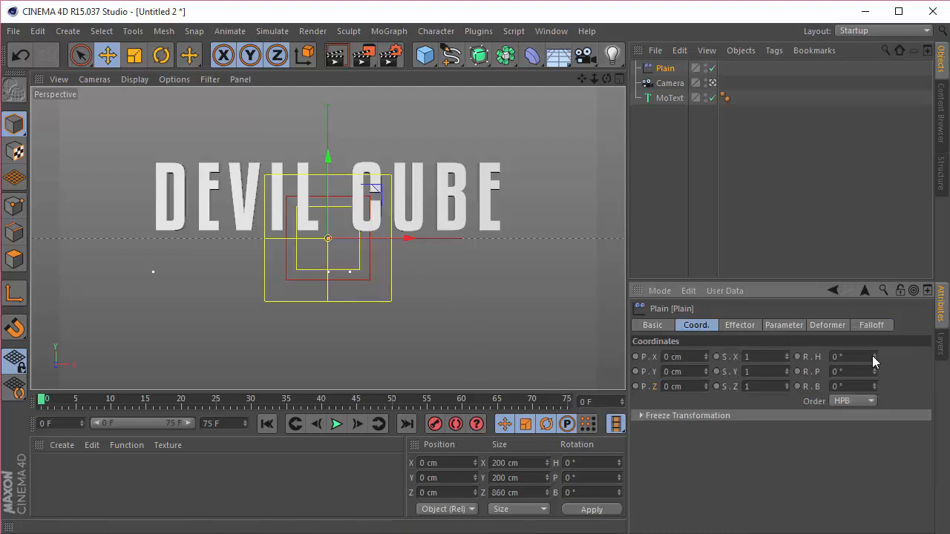
pyautogui.click(874, 355)
pyautogui.moveTo(875, 355); pyautogui.dragTo(875, 355)
pyautogui.press('BackSpace')
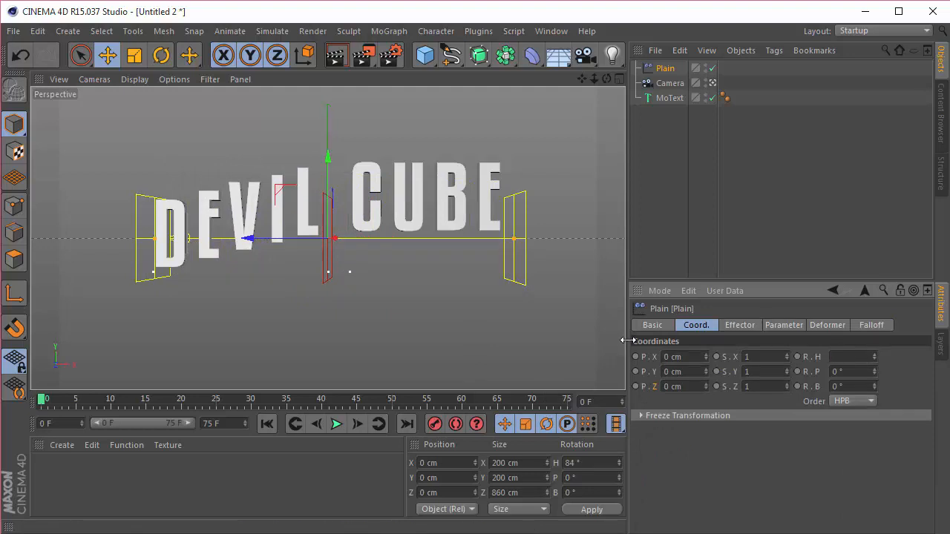
pyautogui.press('Return')
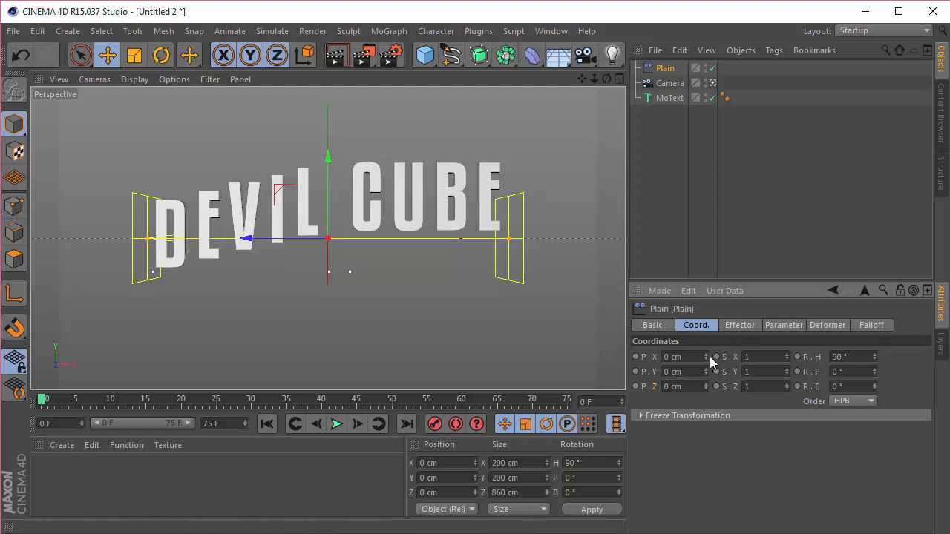
# Step: Set the Plain effector's position transform to 0 cm on Y and 100 cm on Z
pyautogui.click(726, 329)
pyautogui.click(774, 330)
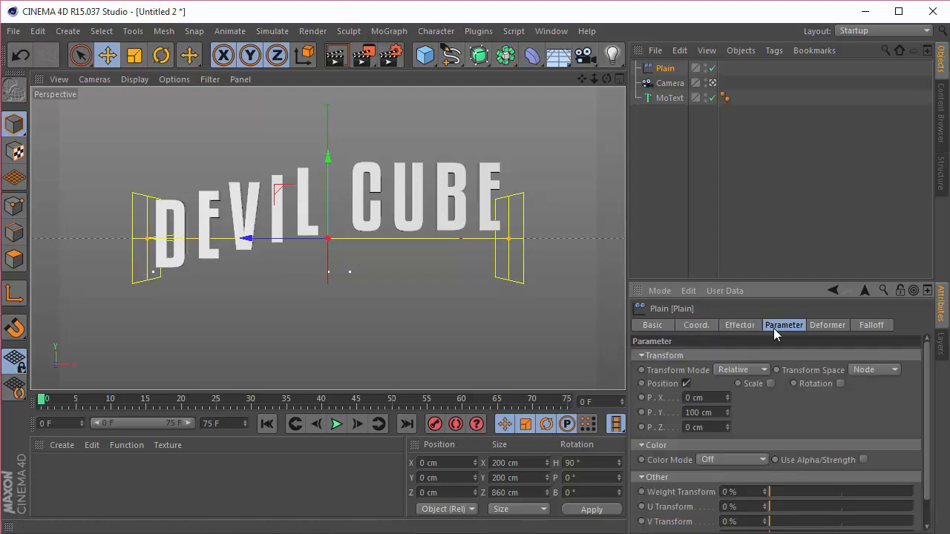
pyautogui.moveTo(721, 413); pyautogui.dragTo(627, 414)
pyautogui.write('0')
pyautogui.press('Tab')
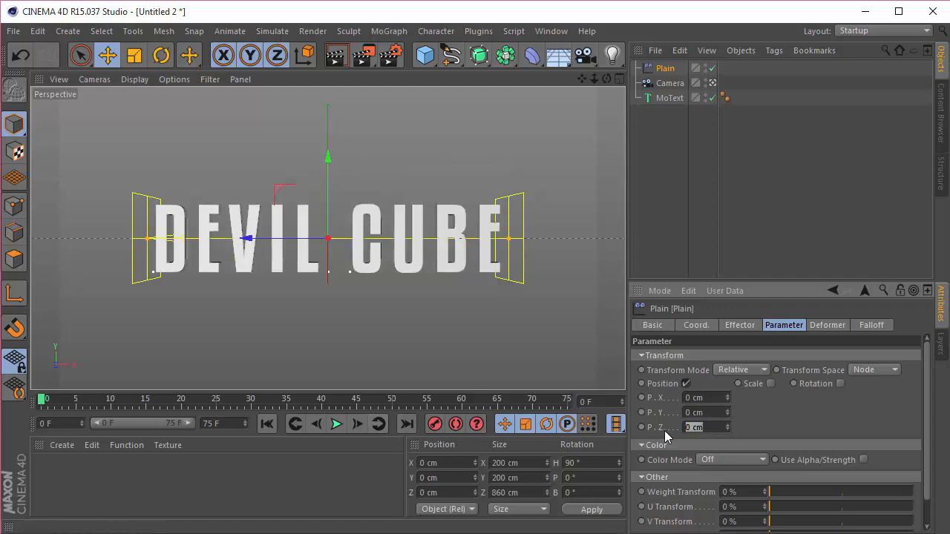
pyautogui.write('50')
pyautogui.press('Return')
pyautogui.moveTo(718, 425); pyautogui.dragTo(686, 427)
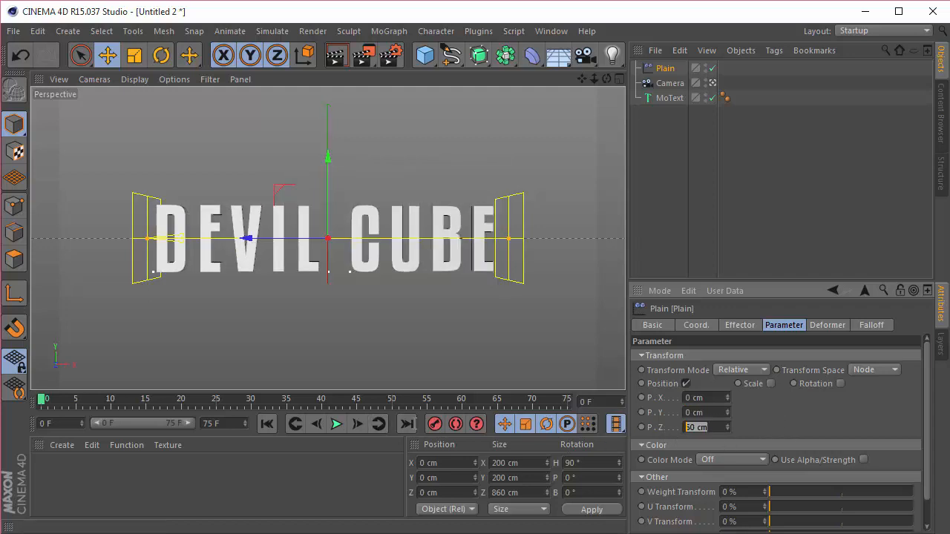
pyautogui.write('100')
pyautogui.press('Return')
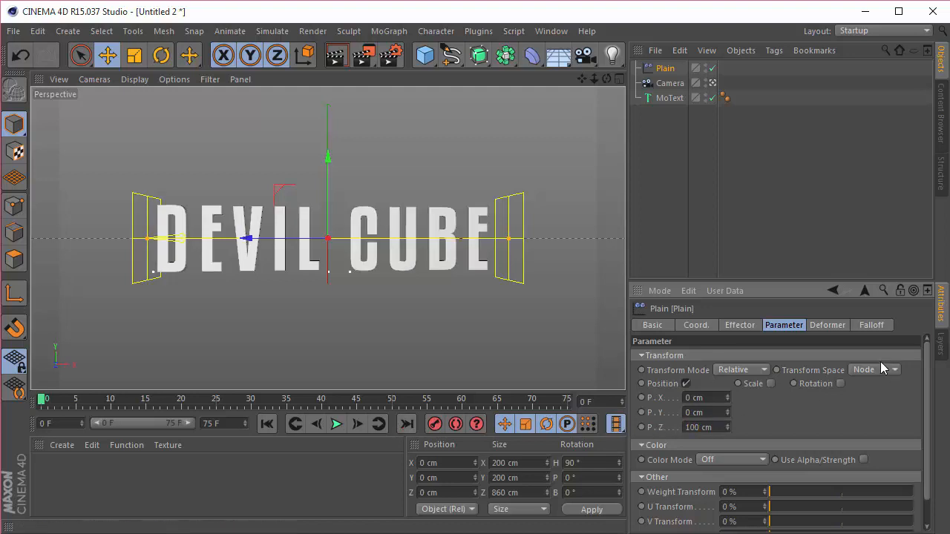
# Step: Enable the Plain effector's rotation transform and set its heading to 90°
pyautogui.click(839, 383)
pyautogui.doubleClick(846, 397)
pyautogui.write('90')
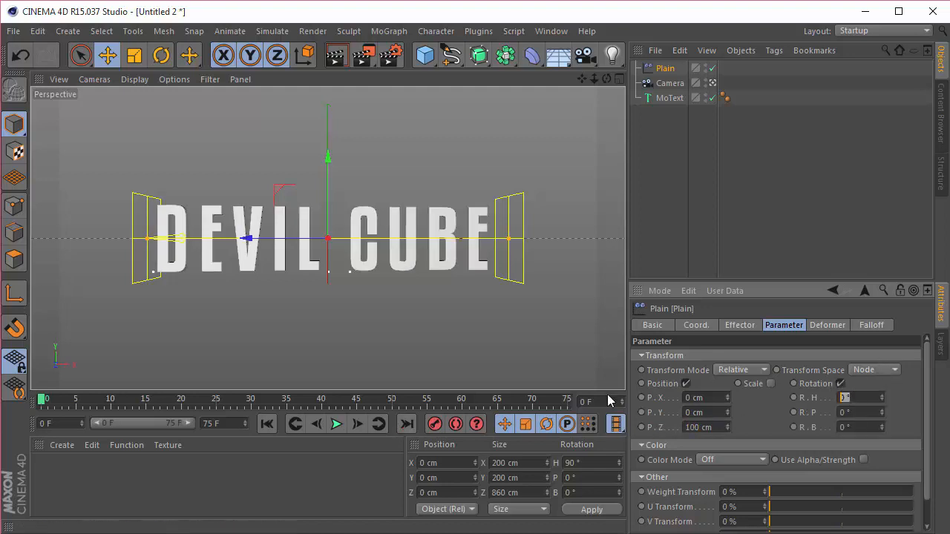
pyautogui.press('Return')
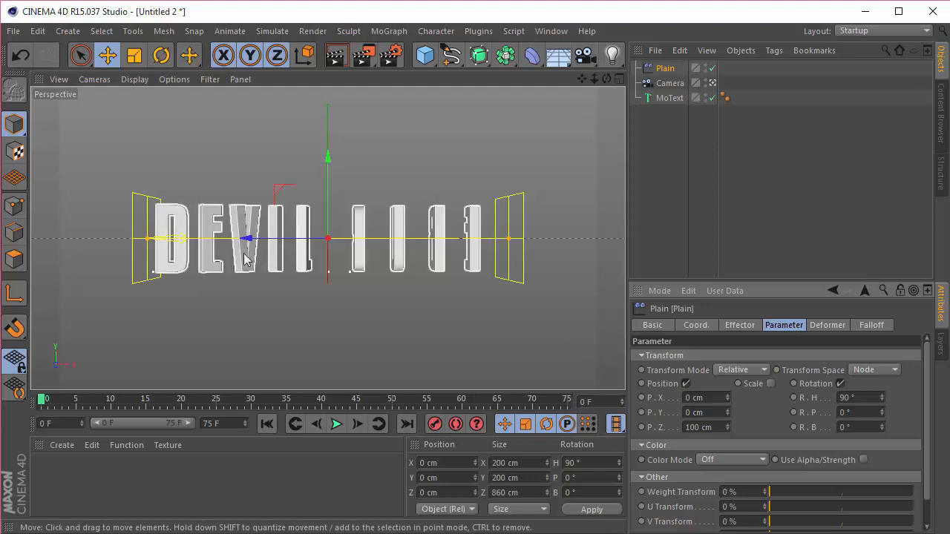
pyautogui.click(873, 326)
pyautogui.scroll(-1, 812, 363)
pyautogui.scroll(1, 812, 393)
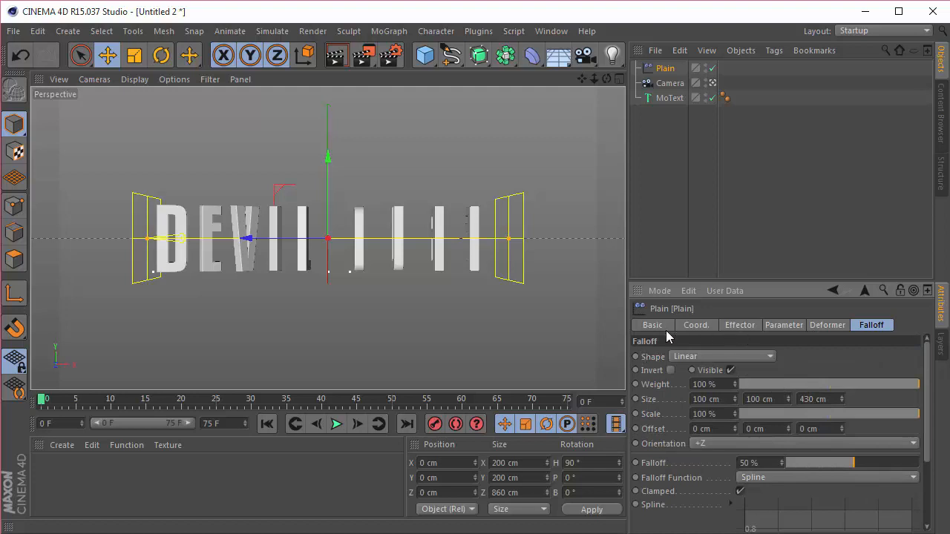
# Step: Move the Plain effector past the start of the text, to an X position of -850 cm
pyautogui.click(697, 326)
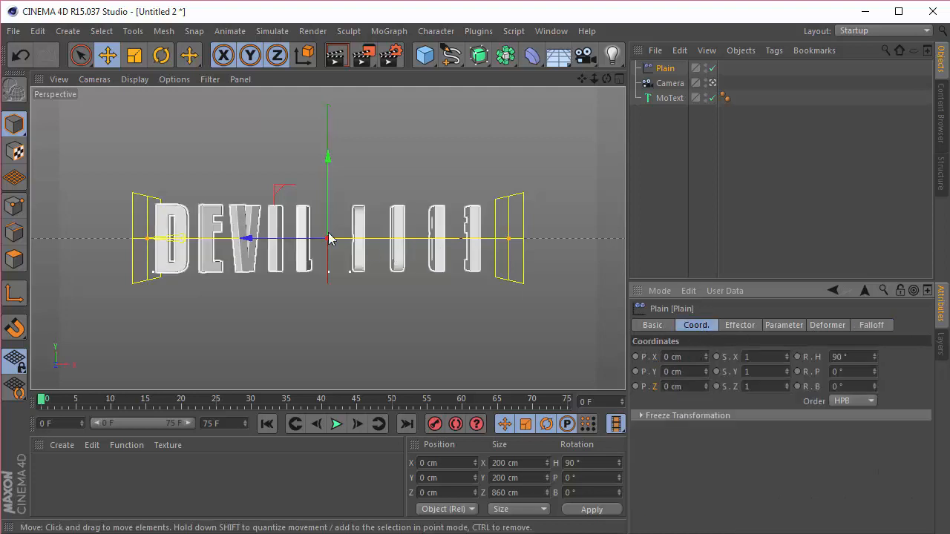
pyautogui.moveTo(280, 238); pyautogui.dragTo(153, 238)
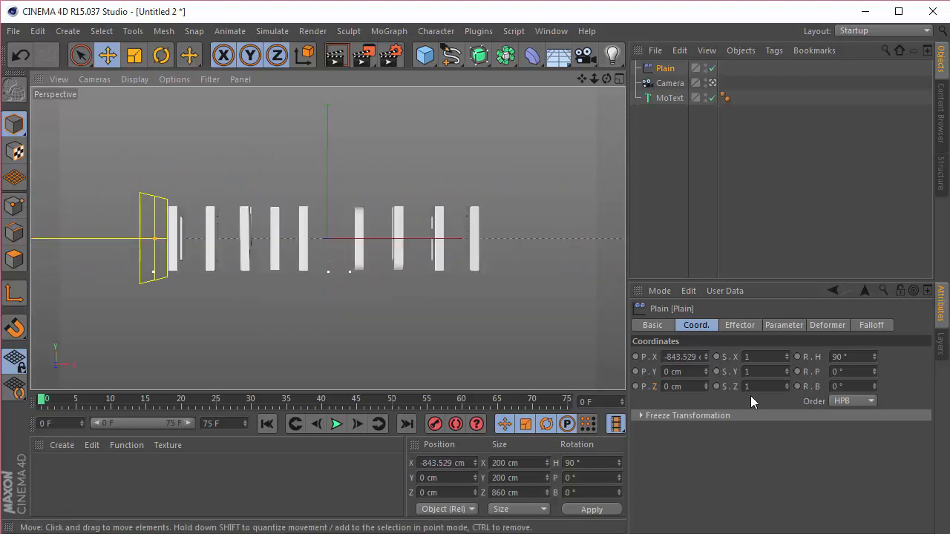
pyautogui.click(676, 357)
pyautogui.doubleClick(676, 360)
pyautogui.write('-8')
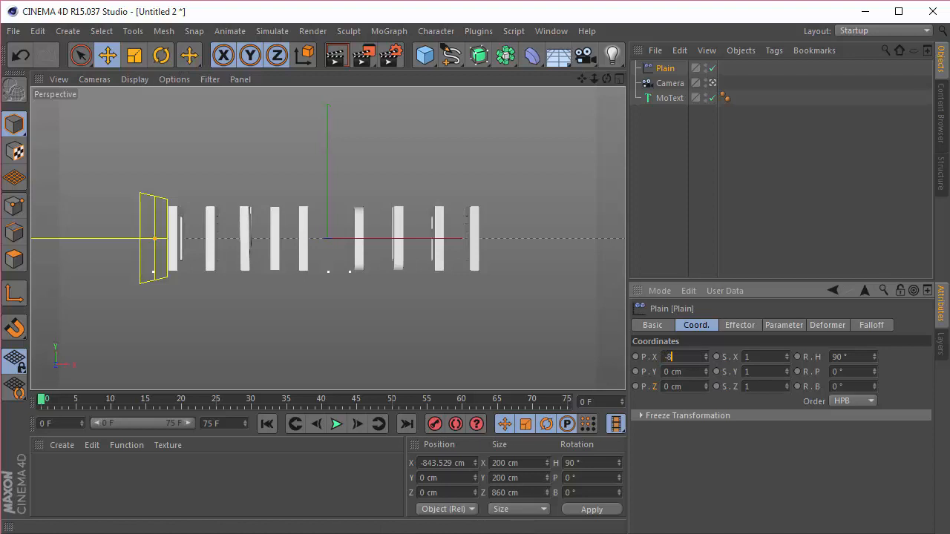
pyautogui.write('50')
pyautogui.press('Return')
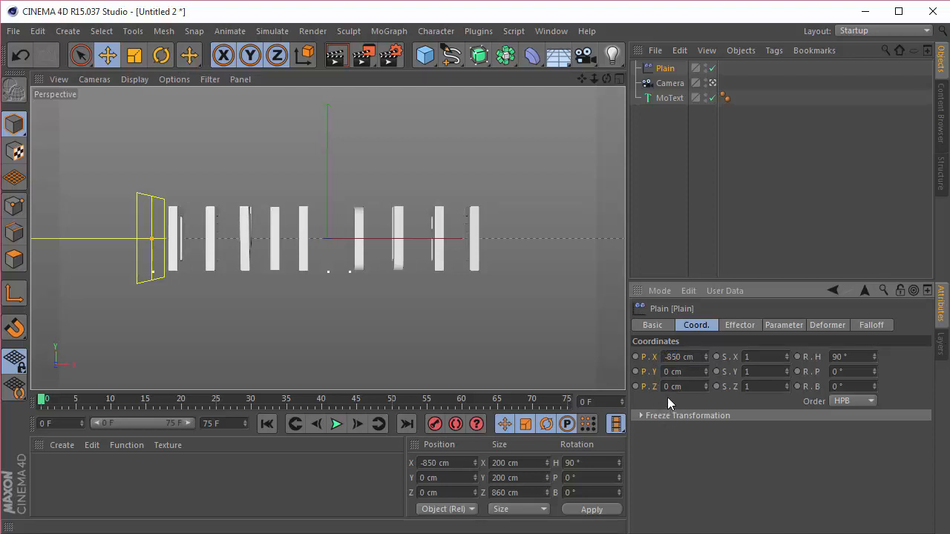
# Step: Extend the animation to 100 frames and keyframe the Plain effector's X position from -850 cm at frame 0 to past the text at frame 100
pyautogui.click(635, 357)
pyautogui.doubleClick(232, 426)
pyautogui.write('100')
pyautogui.press('Return')
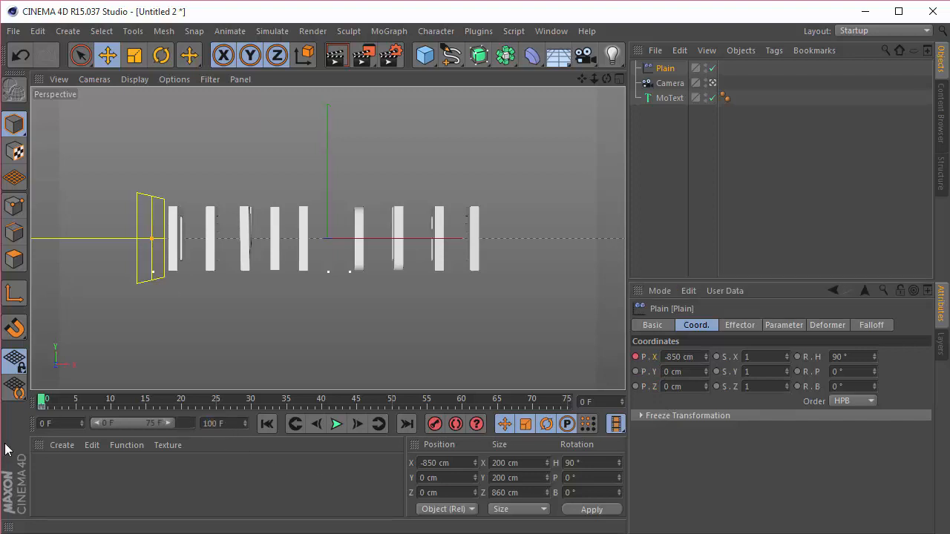
pyautogui.moveTo(171, 421); pyautogui.dragTo(565, 401)
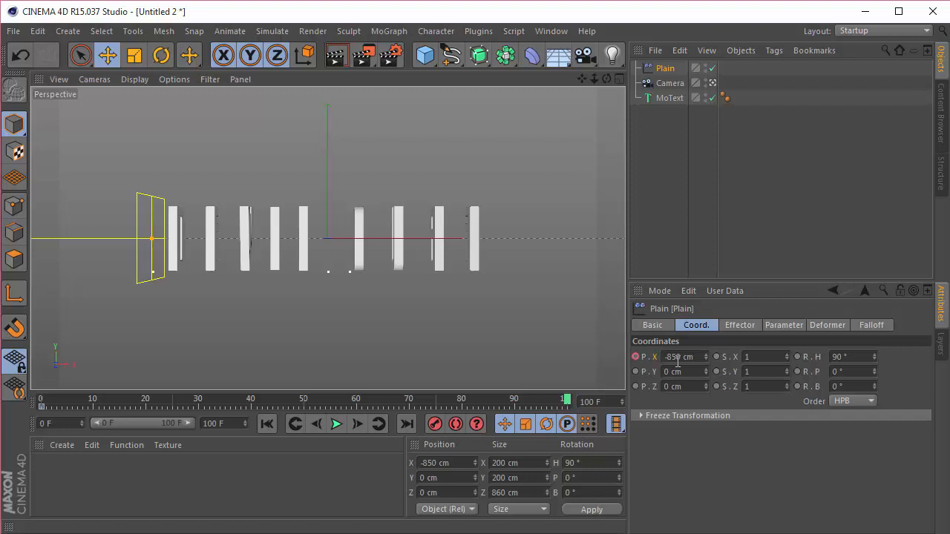
pyautogui.click(337, 424)
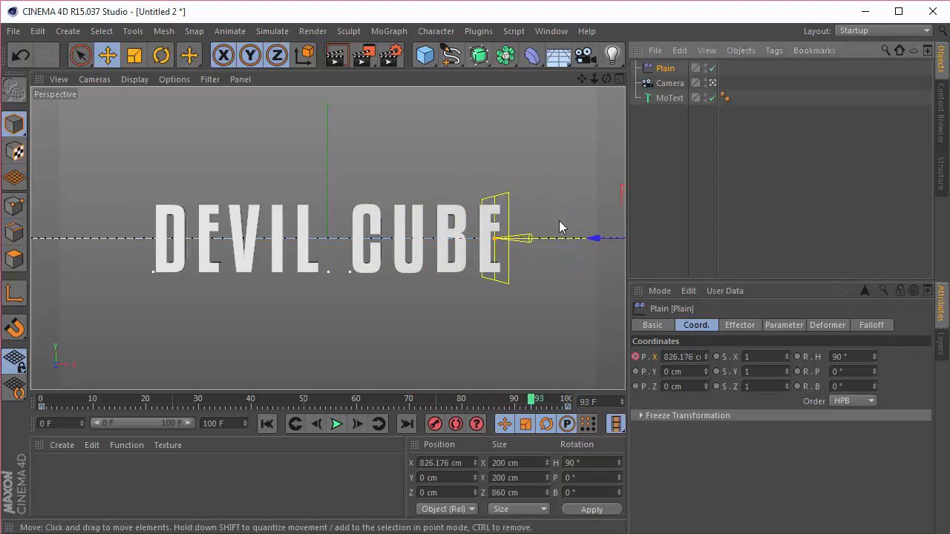
# Step: Add the OverheadSoftbox and Softbox light presets from the content library to the scene
pyautogui.click(937, 122)
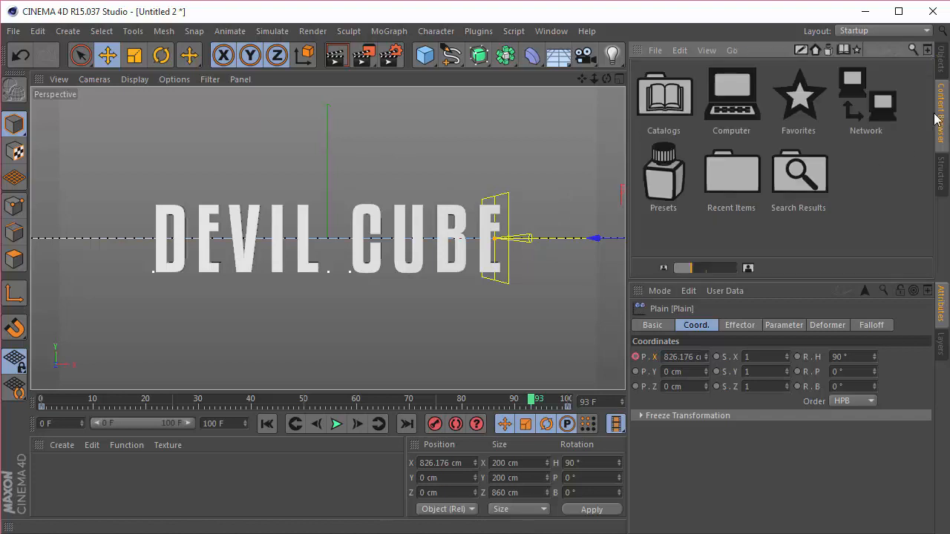
pyautogui.doubleClick(663, 175)
pyautogui.doubleClick(684, 142)
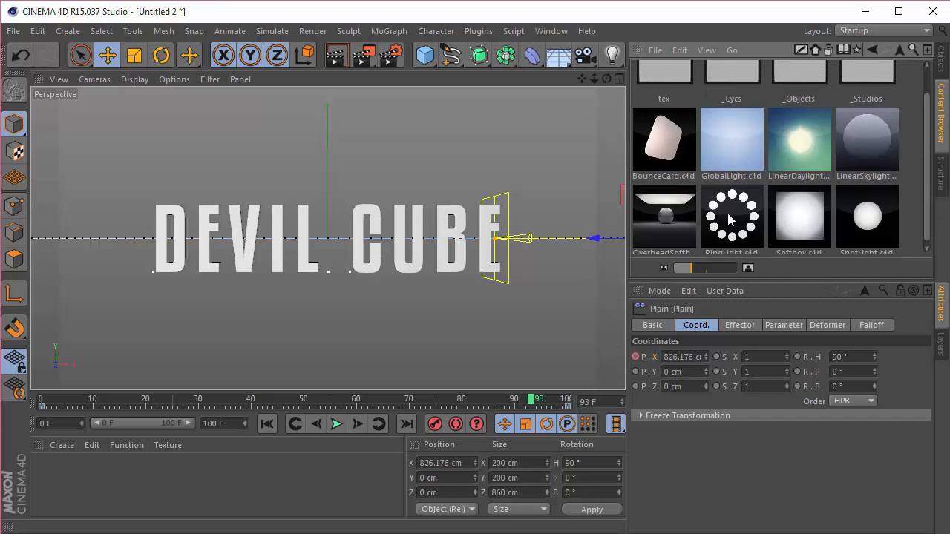
pyautogui.doubleClick(657, 210)
pyautogui.doubleClick(803, 213)
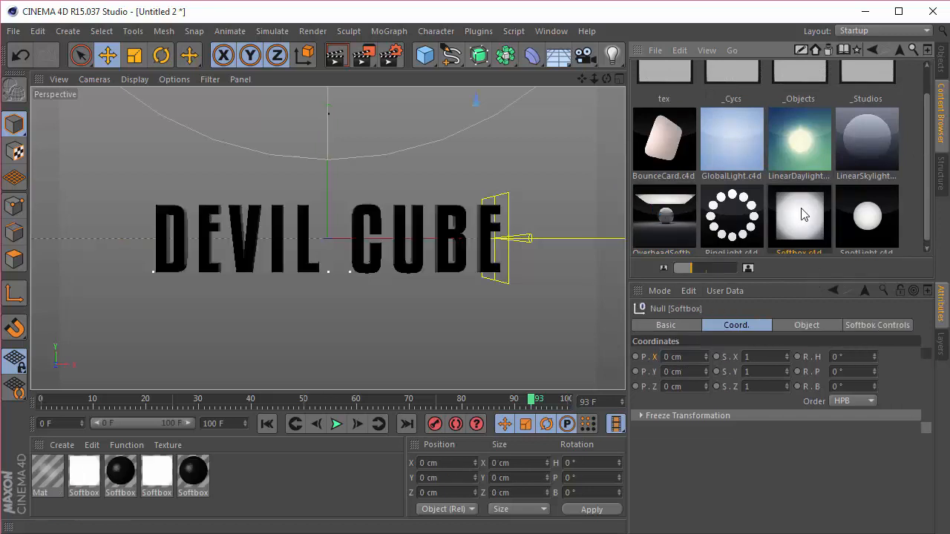
# Step: Lower the Overhead Softbox above the text to a Y position of 400 cm
pyautogui.click(941, 63)
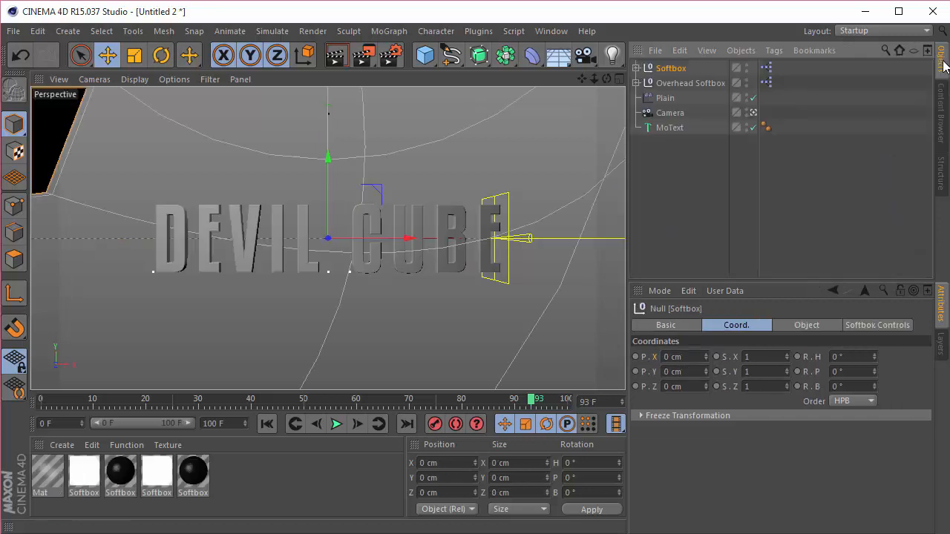
pyautogui.click(672, 82)
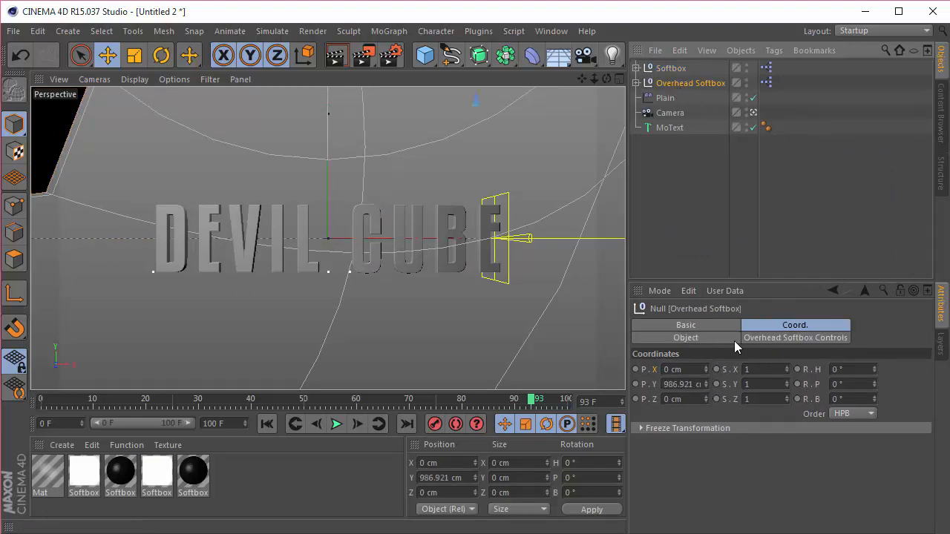
pyautogui.click(708, 339)
pyautogui.click(750, 329)
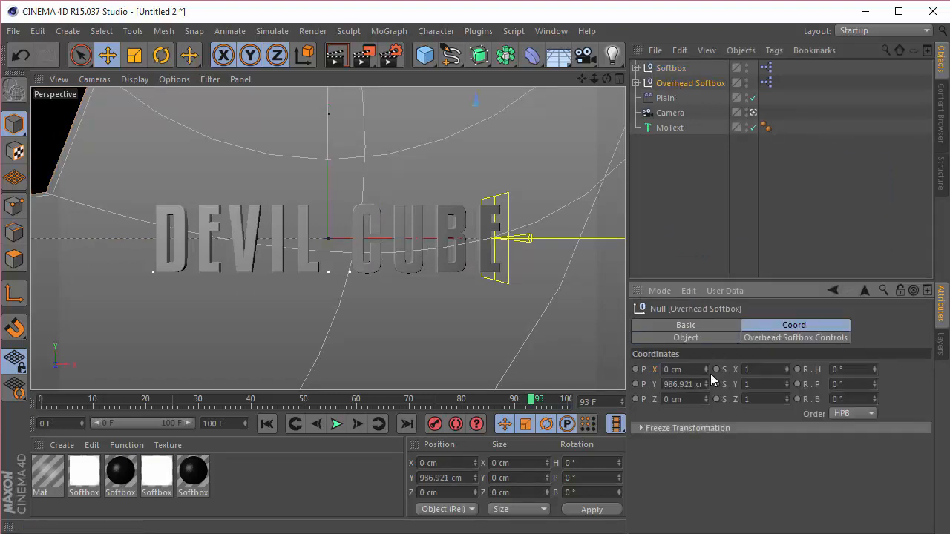
pyautogui.doubleClick(664, 383)
pyautogui.write('450')
pyautogui.press('Return')
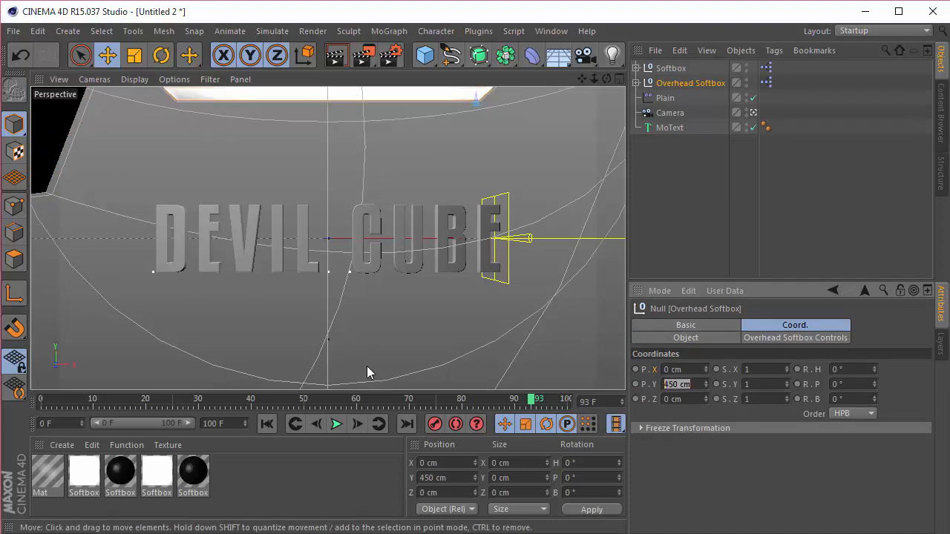
pyautogui.write('430')
pyautogui.press('Return')
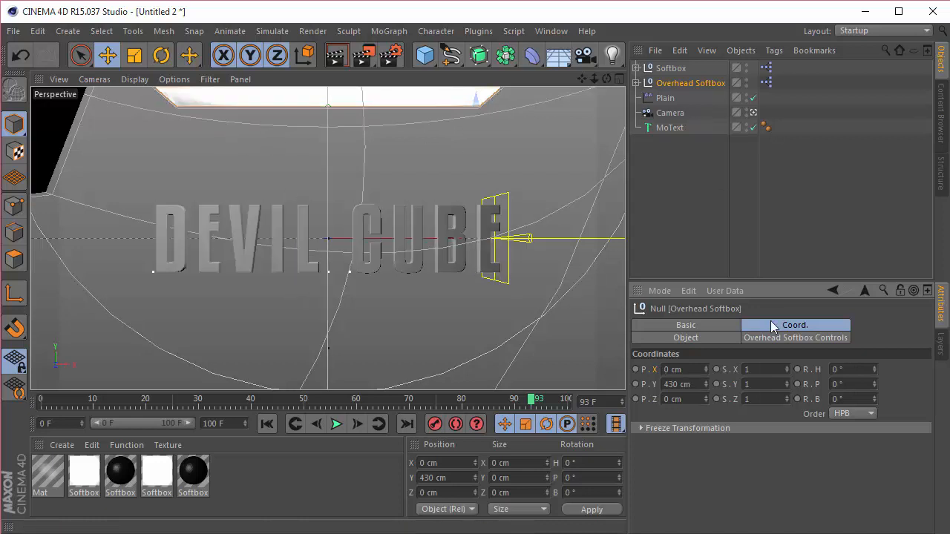
pyautogui.click(679, 383)
pyautogui.write('400')
pyautogui.press('Return')
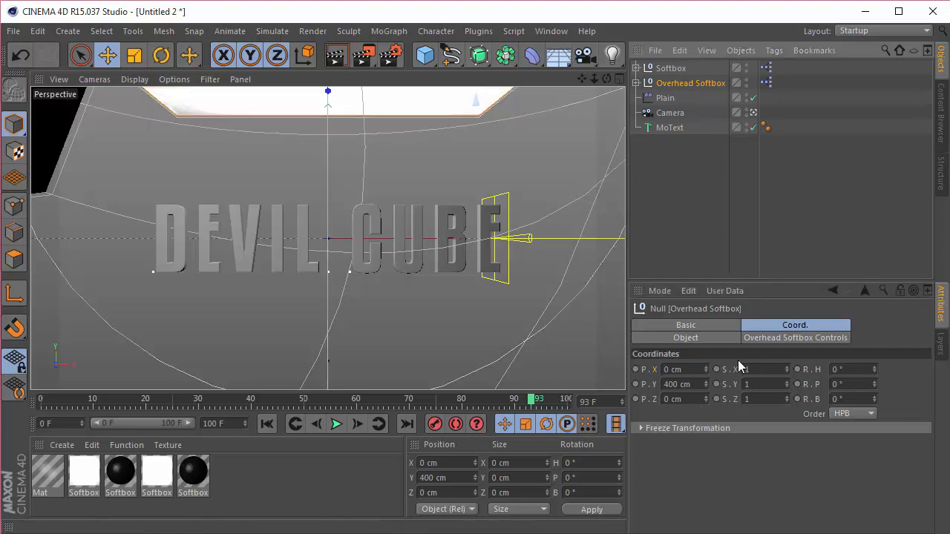
# Step: Turn off Seen By Camera in the Overhead Softbox's controls
pyautogui.click(778, 339)
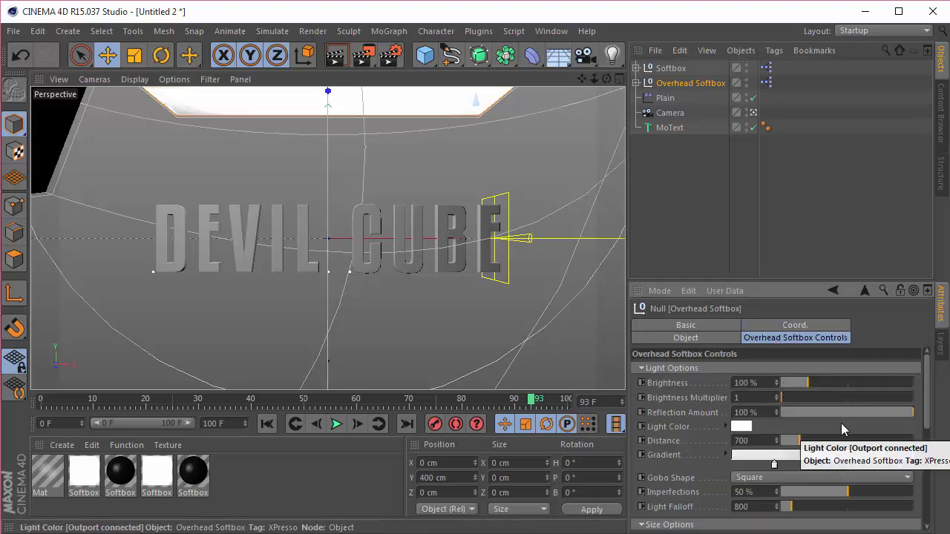
pyautogui.scroll(-10, 840, 423)
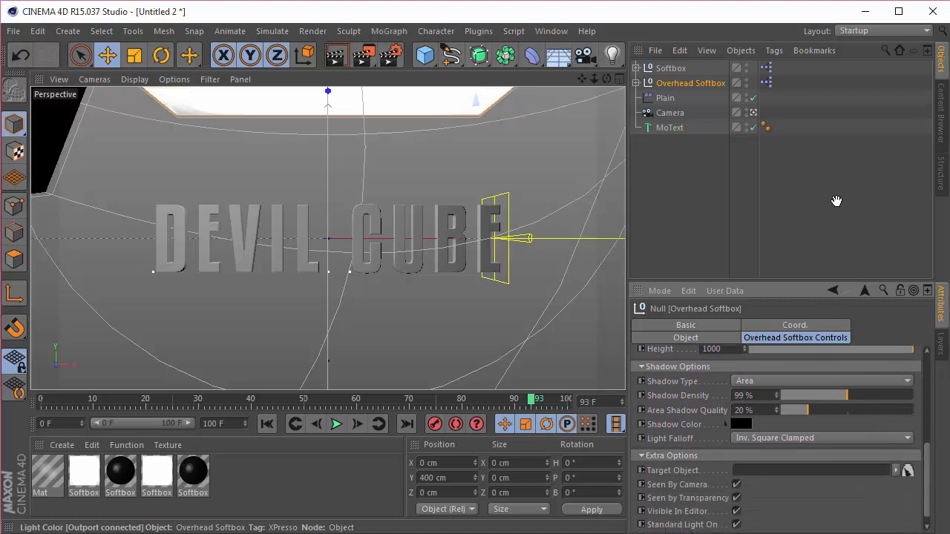
pyautogui.click(736, 469)
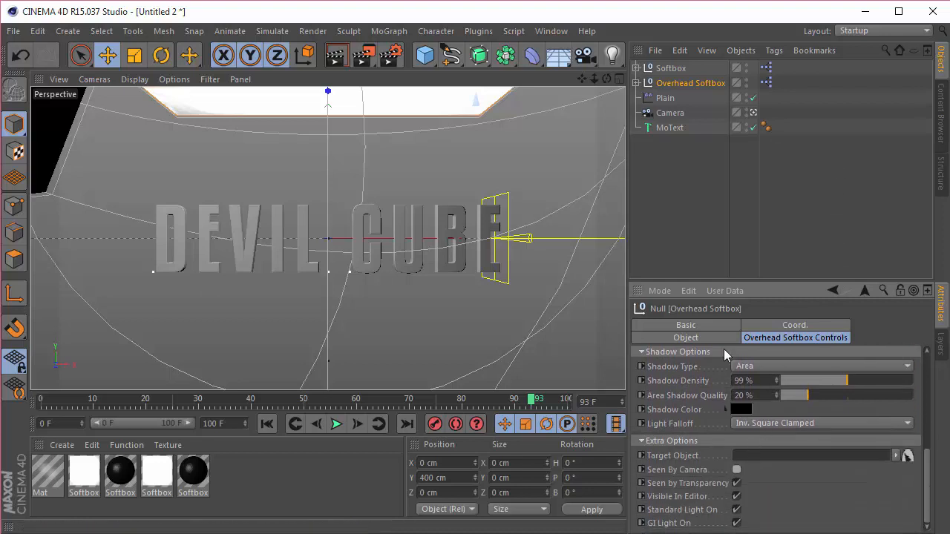
# Step: Duplicate the Softbox light and leave the scene camera to view the whole light setup from outside
pyautogui.keyDown('ctrl'); pyautogui.moveTo(672, 77); pyautogui.dragTo(690, 67); pyautogui.keyUp('ctrl')
pyautogui.scroll(-5, 328, 239)
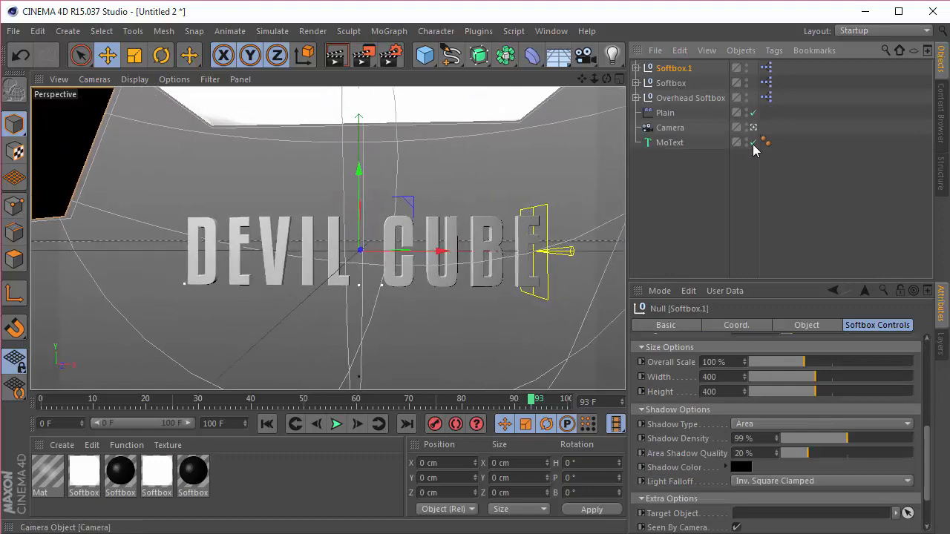
pyautogui.scroll(-4, 327, 238)
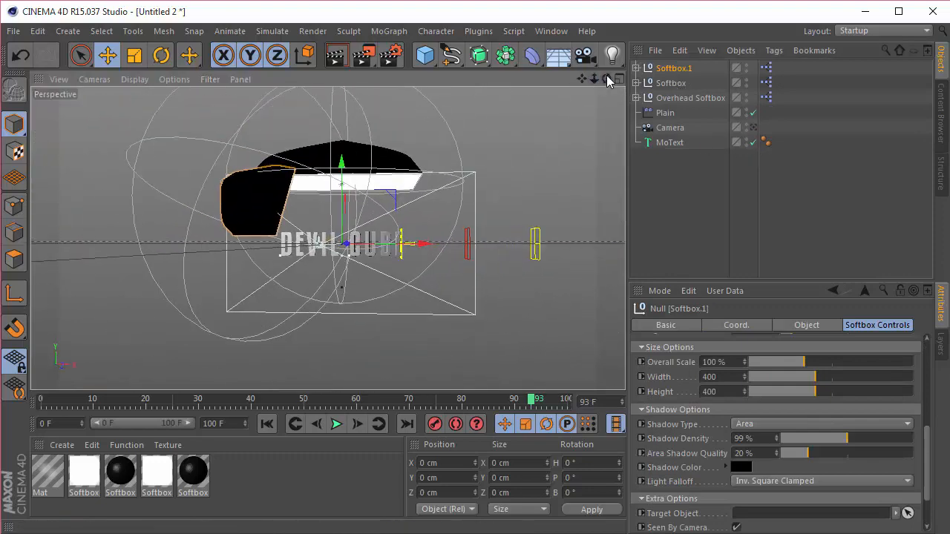
pyautogui.moveTo(606, 78); pyautogui.dragTo(797, 333)
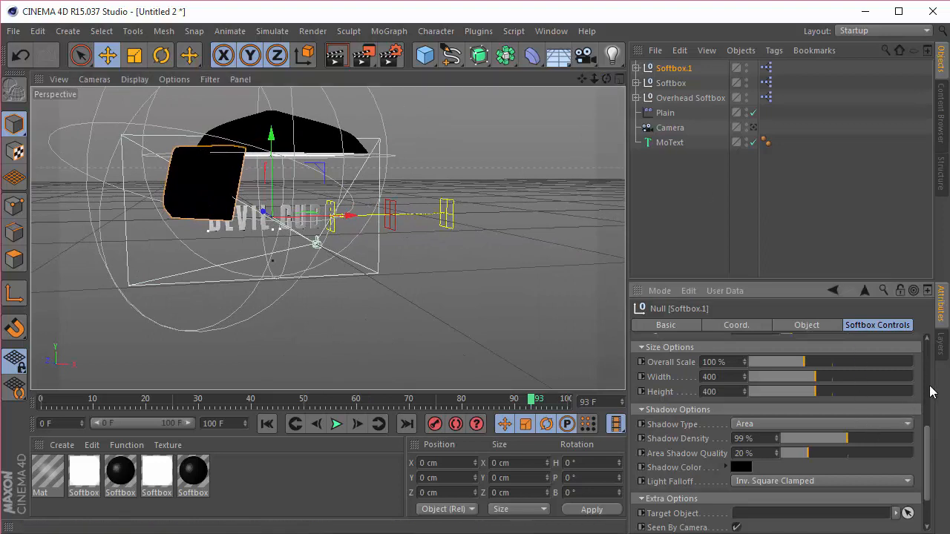
# Step: Try a rotation of X 0° and Y 90° on the copied Softbox, with the original Softbox hidden in the viewport
pyautogui.moveTo(927, 438); pyautogui.dragTo(927, 371)
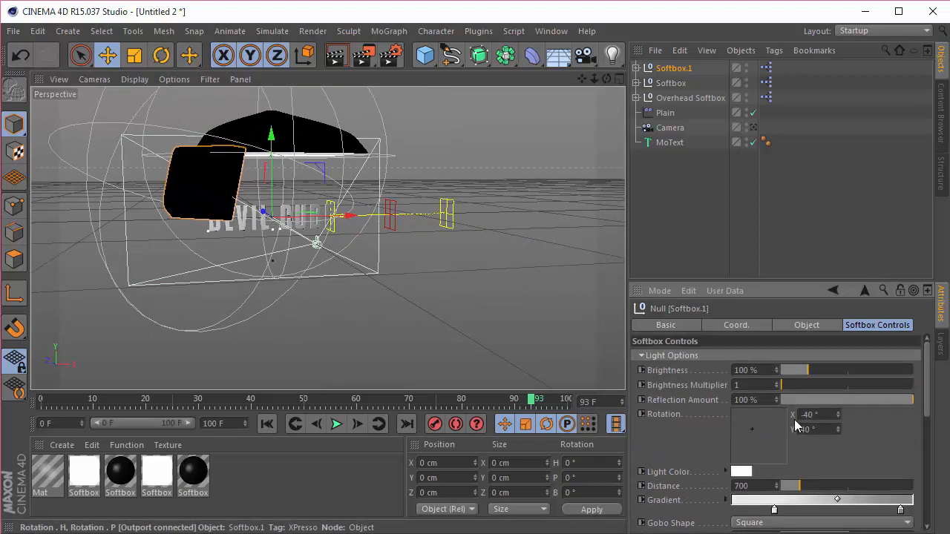
pyautogui.write('0')
pyautogui.press('Return')
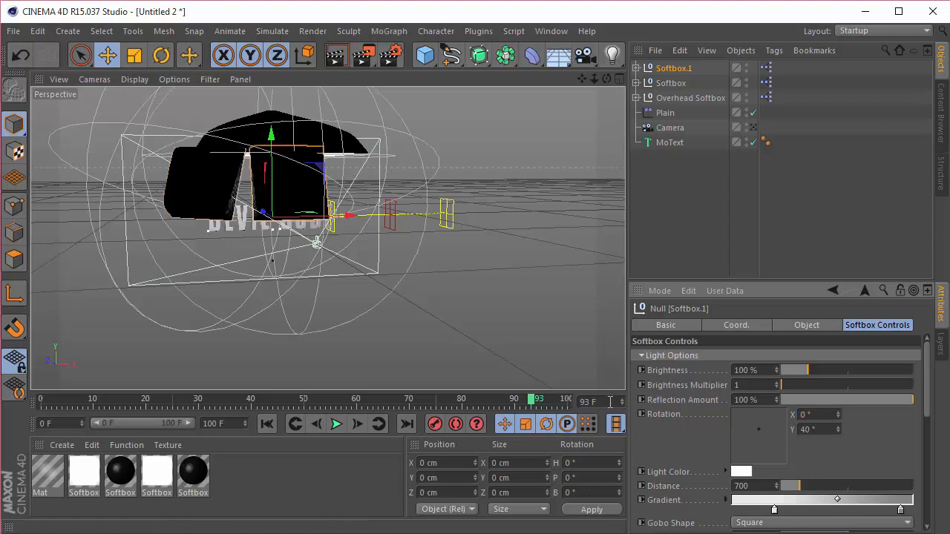
pyautogui.click(747, 80)
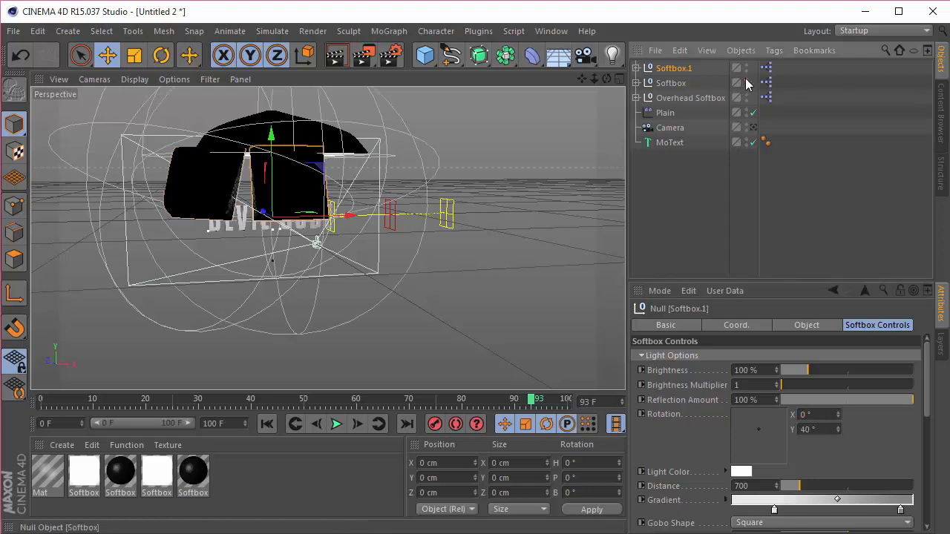
pyautogui.click(746, 80)
pyautogui.click(816, 428)
pyautogui.write('90')
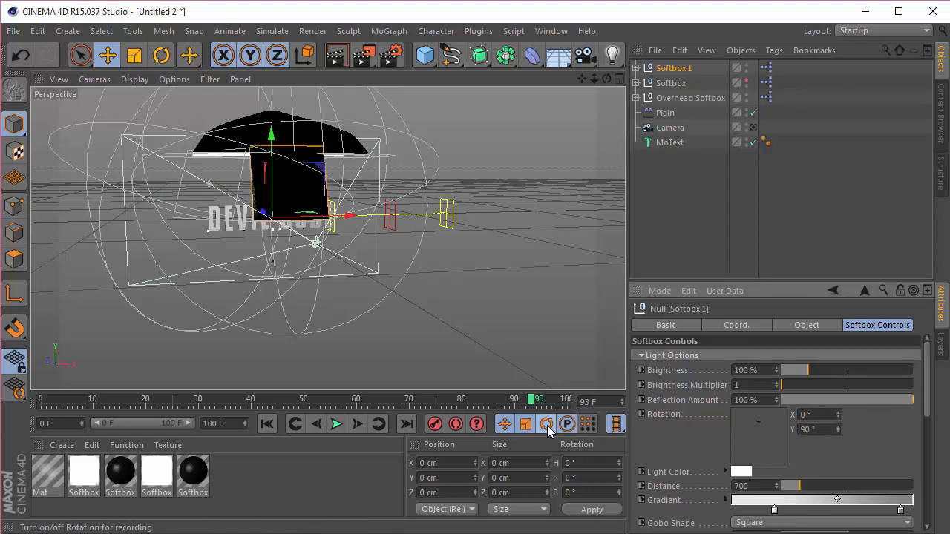
pyautogui.press('Return')
# Step: Set the copied Softbox's light rotation to X 90° and Y 0° so it lights the text from the side
pyautogui.moveTo(764, 420); pyautogui.dragTo(441, 390)
pyautogui.write('90')
pyautogui.press('Tab')
pyautogui.write('0')
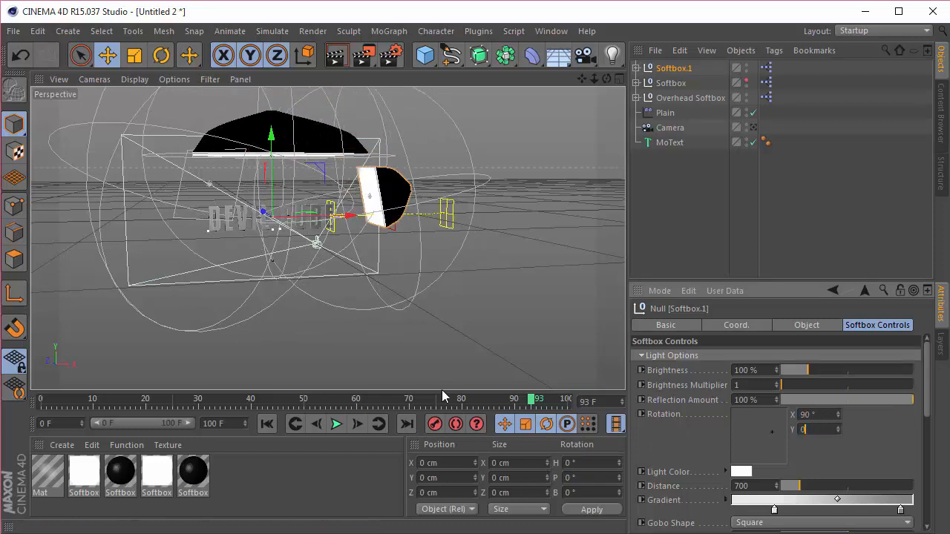
pyautogui.press('Return')
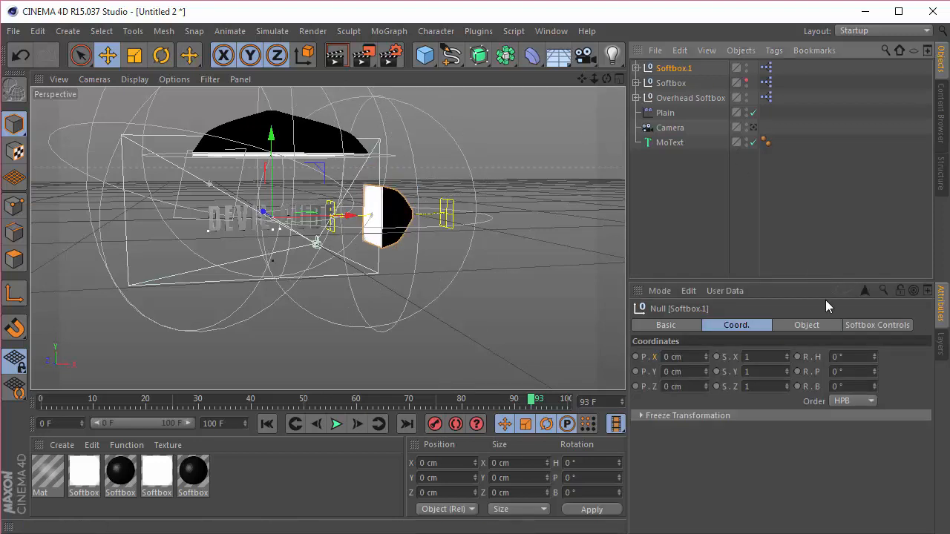
# Step: Reduce the copied Softbox's X light rotation to 65°
pyautogui.click(874, 324)
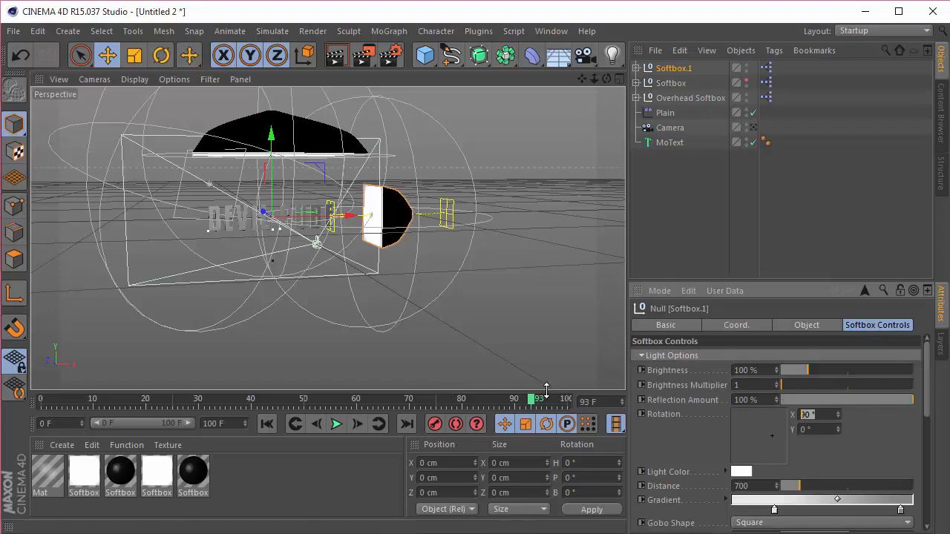
pyautogui.write('65')
pyautogui.press('Return')
# Step: Set the original Softbox's light rotation to X -65° and Y 0° to mirror the copy on the opposite side
pyautogui.scroll(6, 312, 226)
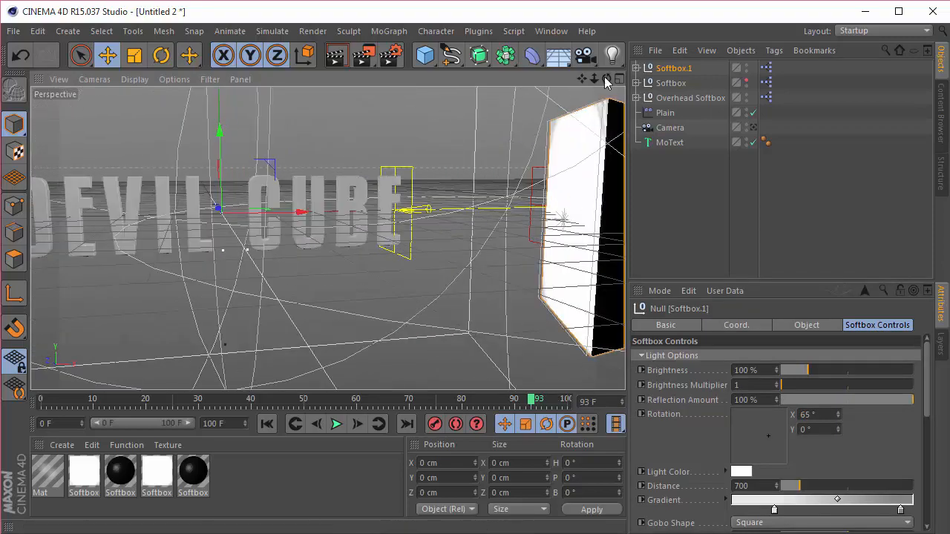
pyautogui.moveTo(606, 79); pyautogui.dragTo(639, 74)
pyautogui.click(650, 82)
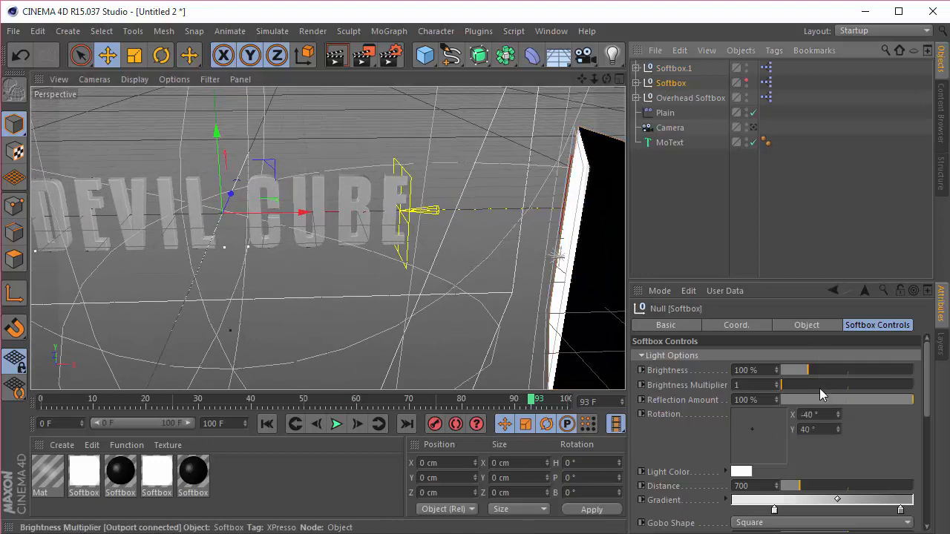
pyautogui.write('-65')
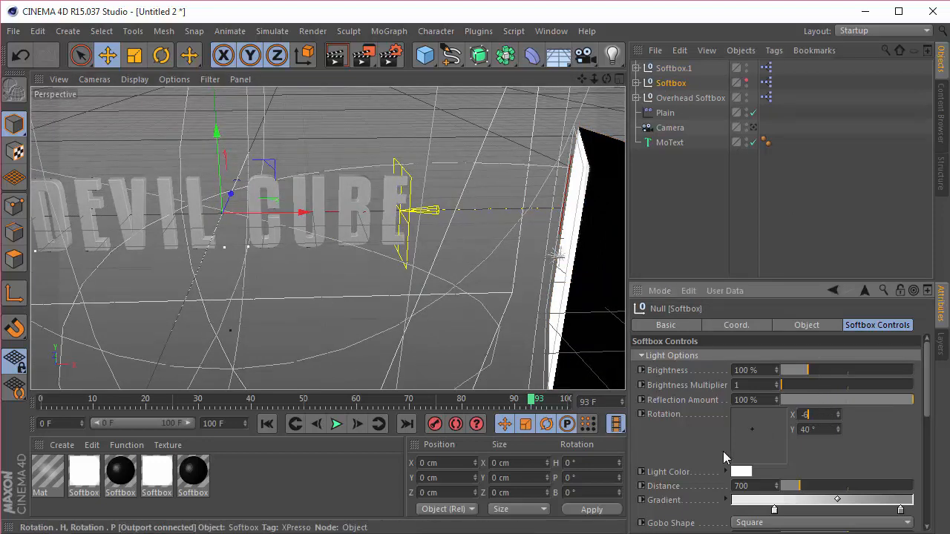
pyautogui.press('Tab')
pyautogui.write('0')
pyautogui.press('Return')
pyautogui.scroll(-8, 326, 226)
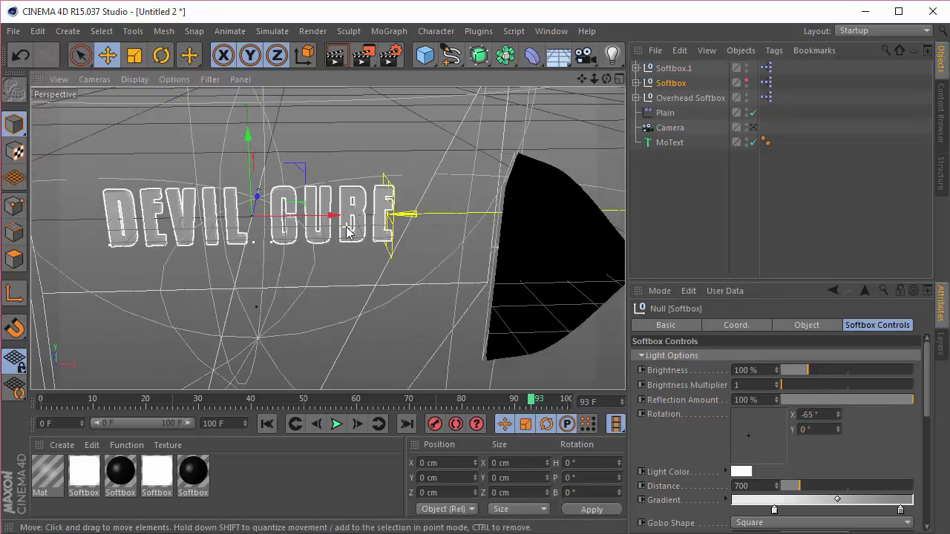
# Step: Make the original Softbox visible in the viewport again and inspect the three lights around the text
pyautogui.scroll(-2, 219, 227)
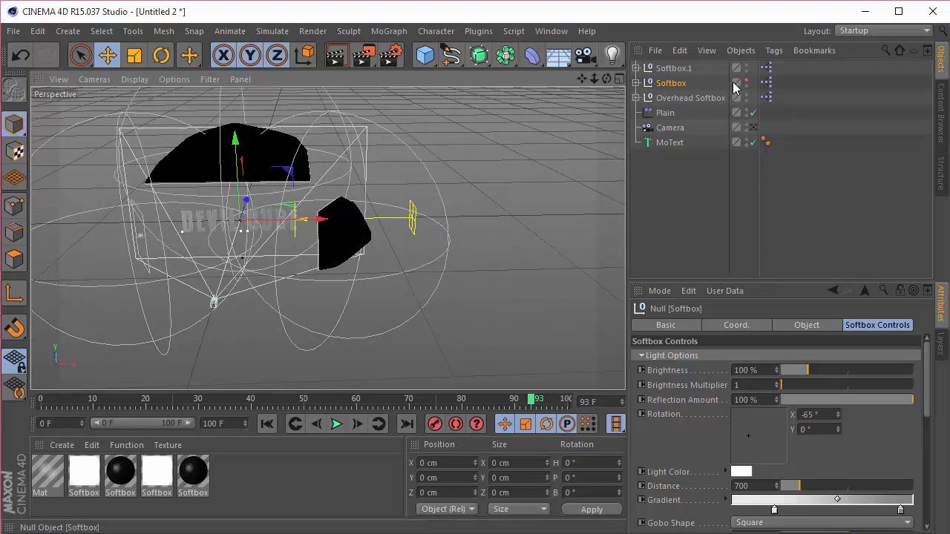
pyautogui.keyDown('alt'); pyautogui.moveTo(329, 239); pyautogui.dragTo(352, 197); pyautogui.keyUp('alt')
pyautogui.scroll(4, 352, 197)
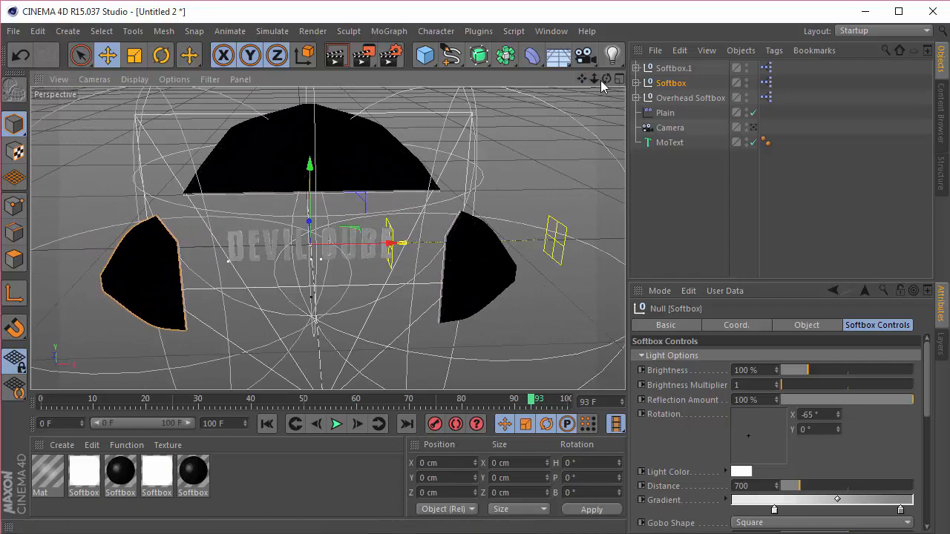
pyautogui.moveTo(606, 78); pyautogui.dragTo(326, 238)
pyautogui.scroll(6, 326, 237)
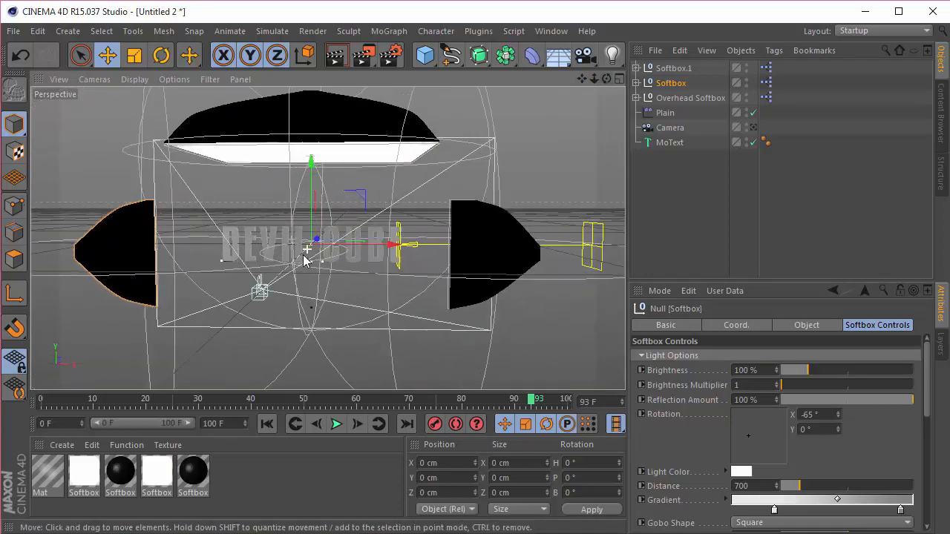
pyautogui.scroll(2, 305, 245)
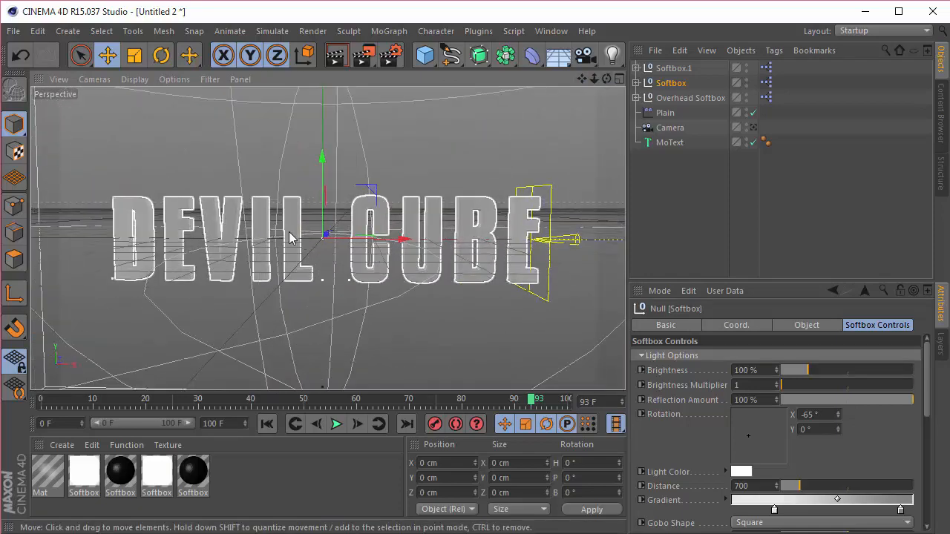
# Step: Create a new default material for the title text
pyautogui.click(397, 211)
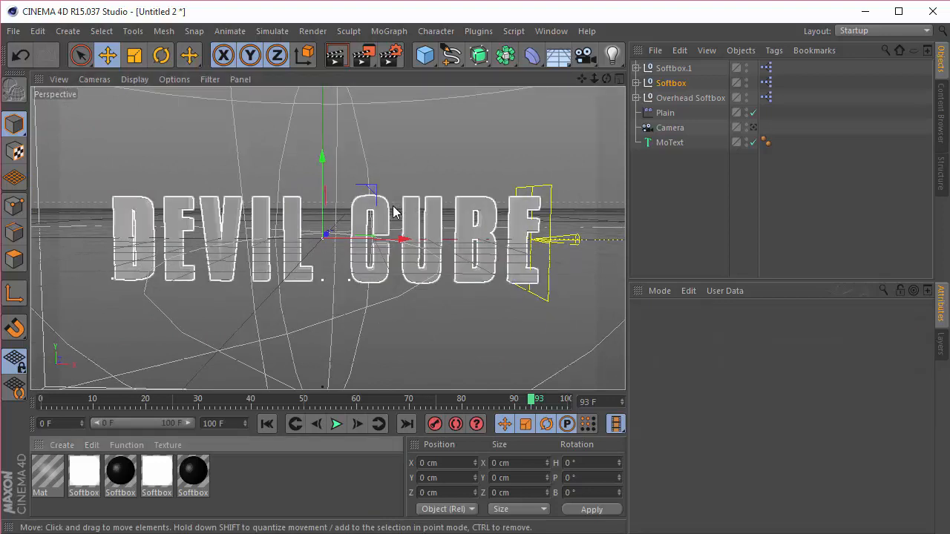
pyautogui.doubleClick(249, 485)
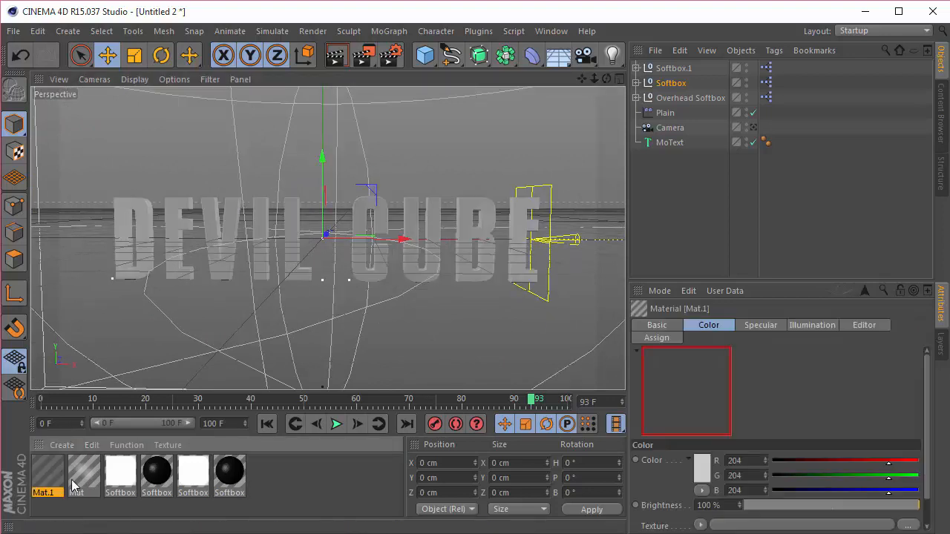
# Step: Set the new material's base color to a dark grey of RGB 90, 90, 90
pyautogui.doubleClick(51, 477)
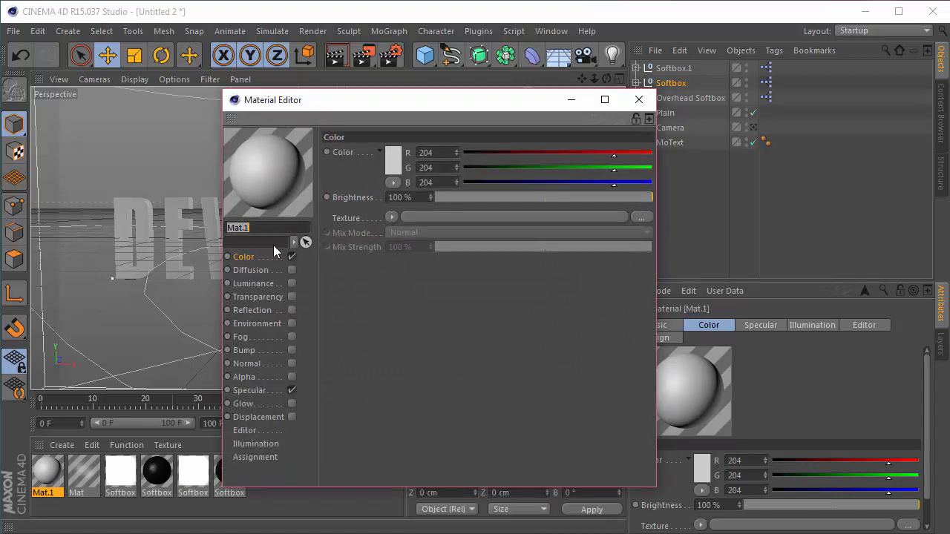
pyautogui.moveTo(434, 153); pyautogui.dragTo(225, 148)
pyautogui.write('90')
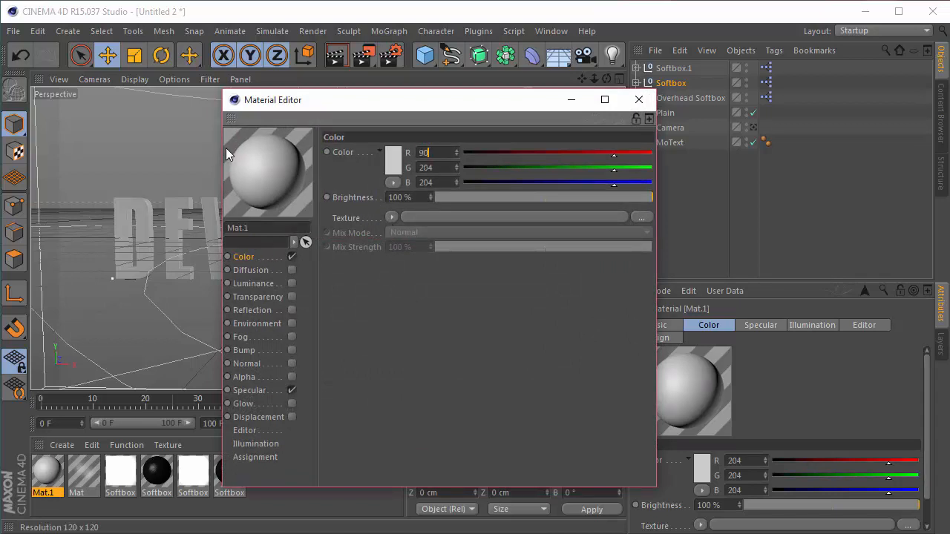
pyautogui.press('Return')
pyautogui.write('90')
pyautogui.press('Tab')
pyautogui.write('90')
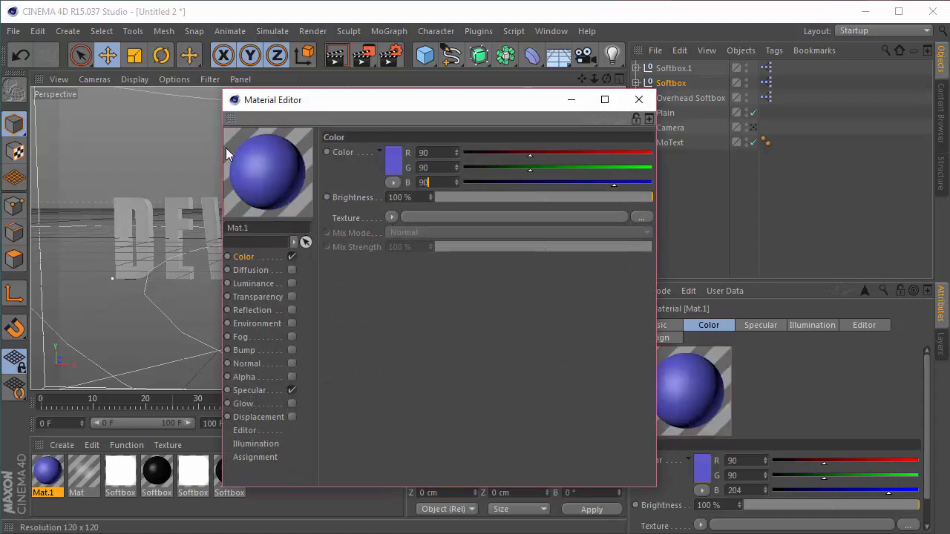
pyautogui.press('Return')
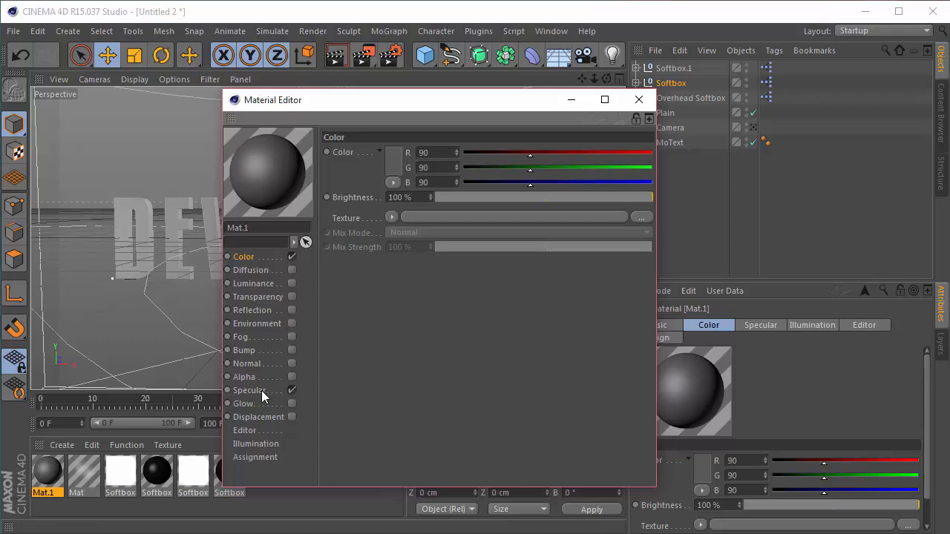
# Step: Enable the material's Diffusion channel, let it also affect reflection, and texture it with Turbulence noise at 30% mix strength
pyautogui.click(291, 270)
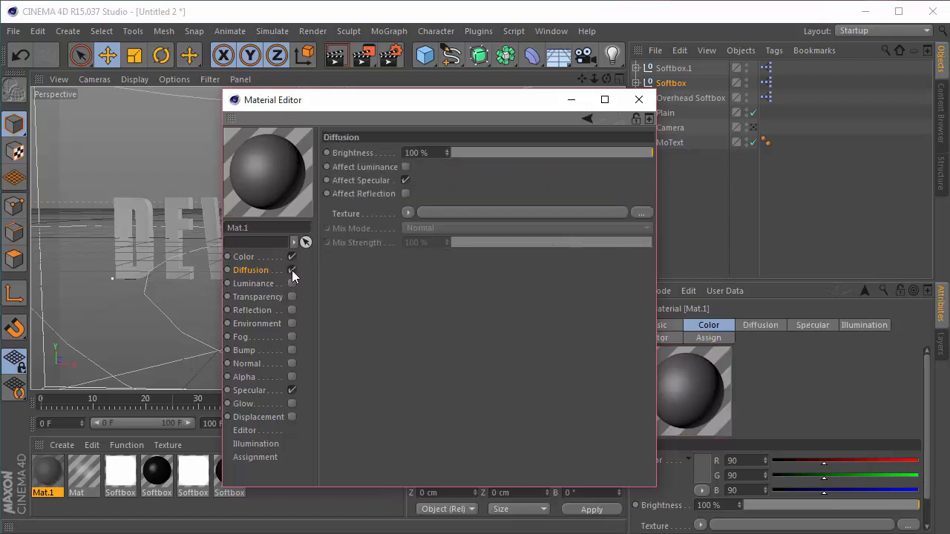
pyautogui.click(405, 180)
pyautogui.click(405, 194)
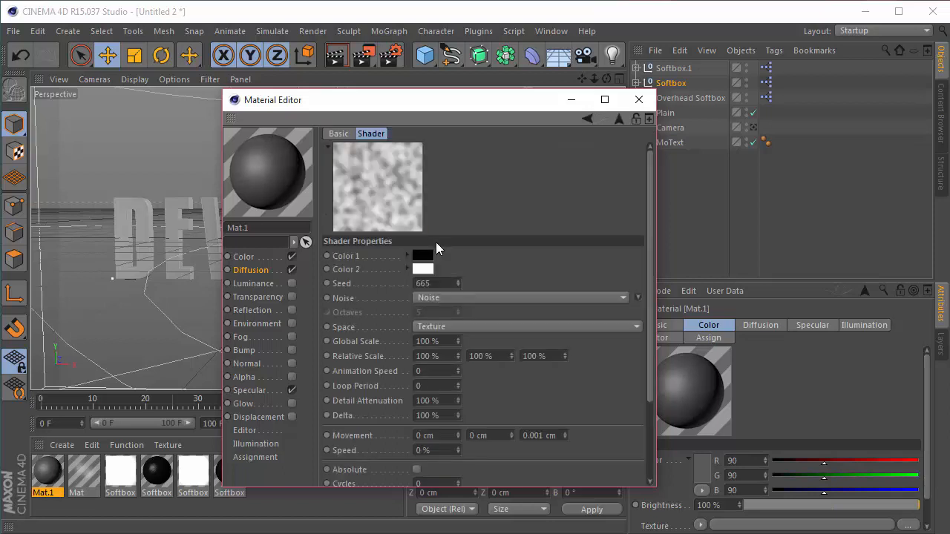
pyautogui.click(470, 295)
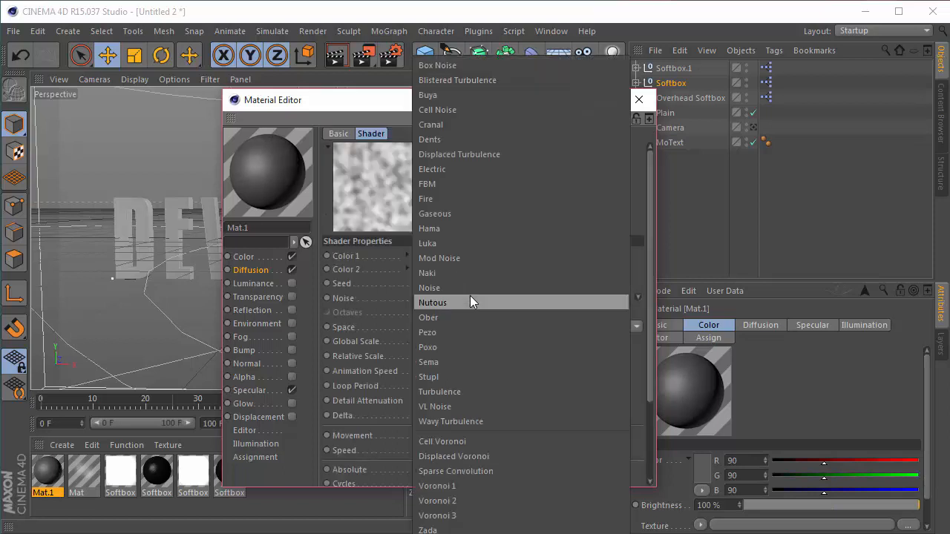
pyautogui.click(475, 387)
pyautogui.moveTo(438, 283); pyautogui.dragTo(299, 275)
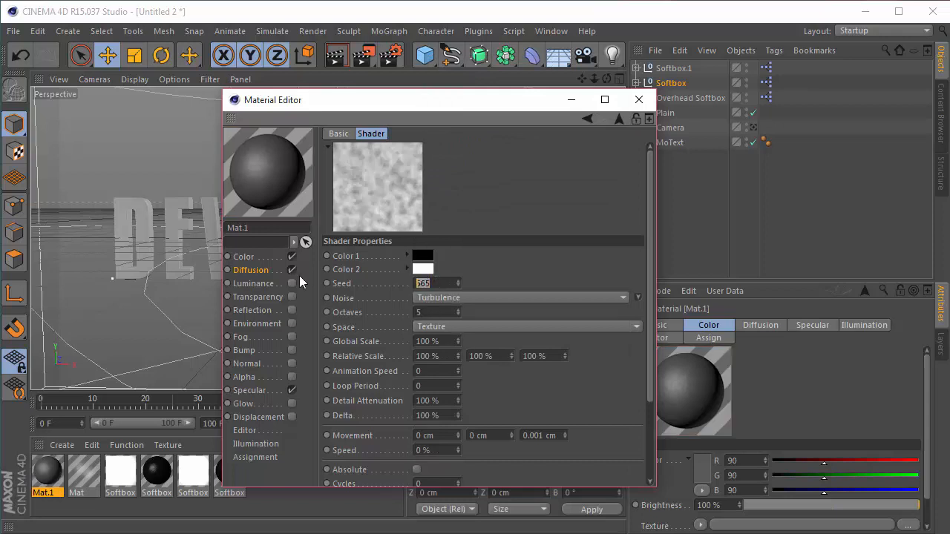
pyautogui.click(516, 387)
# Step: Copy the diffusion noise texture into an enabled Bump channel and set the bump strength to 10%
pyautogui.click(253, 272)
pyautogui.click(410, 213)
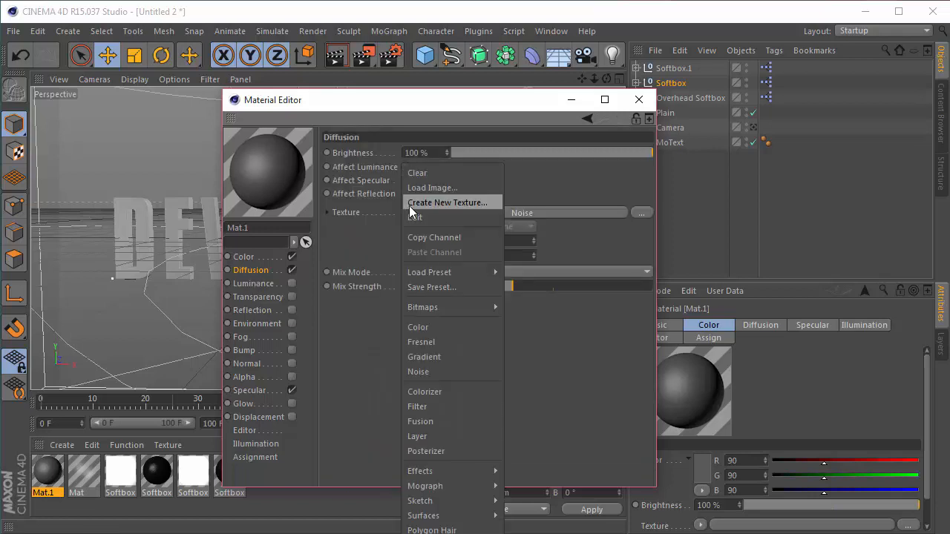
pyautogui.click(439, 237)
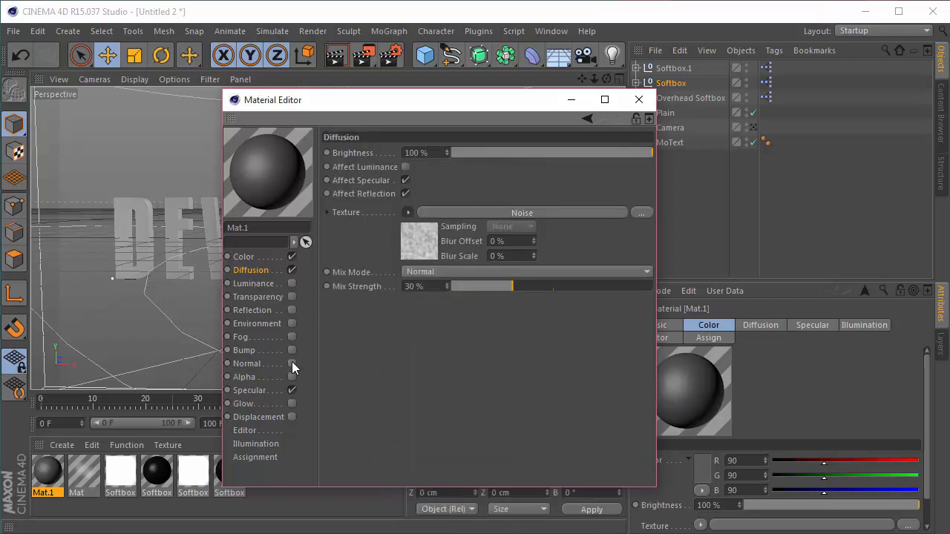
pyautogui.click(293, 350)
pyautogui.click(385, 187)
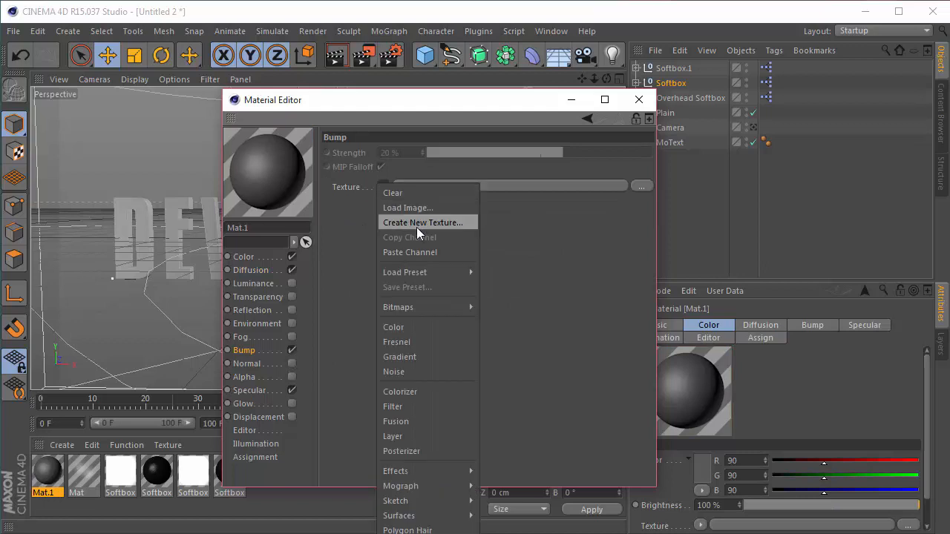
pyautogui.click(410, 252)
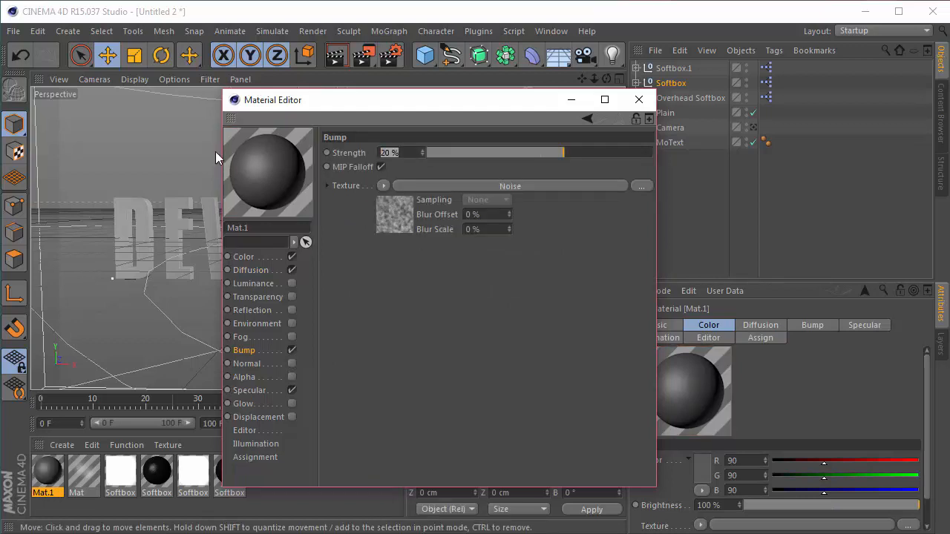
pyautogui.write('10')
pyautogui.press('Return')
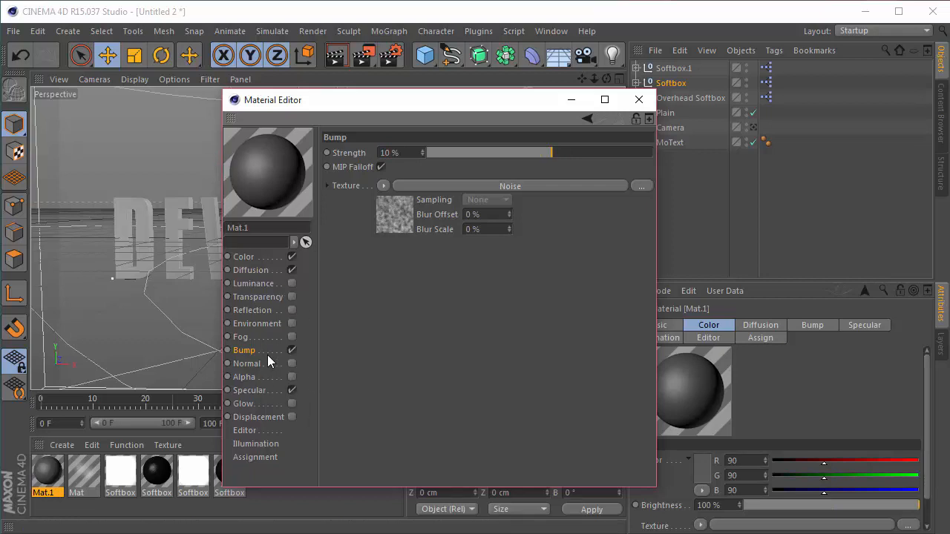
# Step: Set the material's specular height to 75%, keeping the Plastic mode
pyautogui.click(256, 389)
pyautogui.click(418, 349)
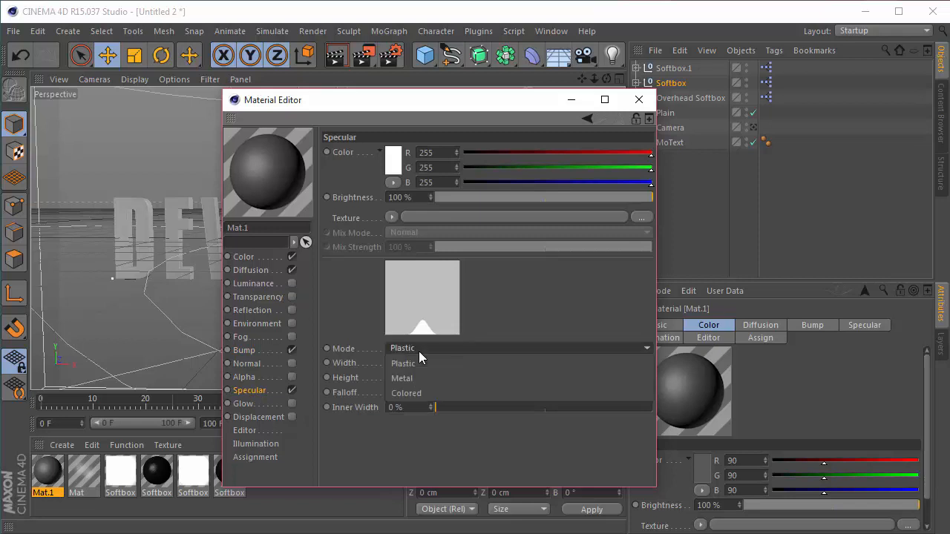
pyautogui.click(419, 351)
pyautogui.click(416, 377)
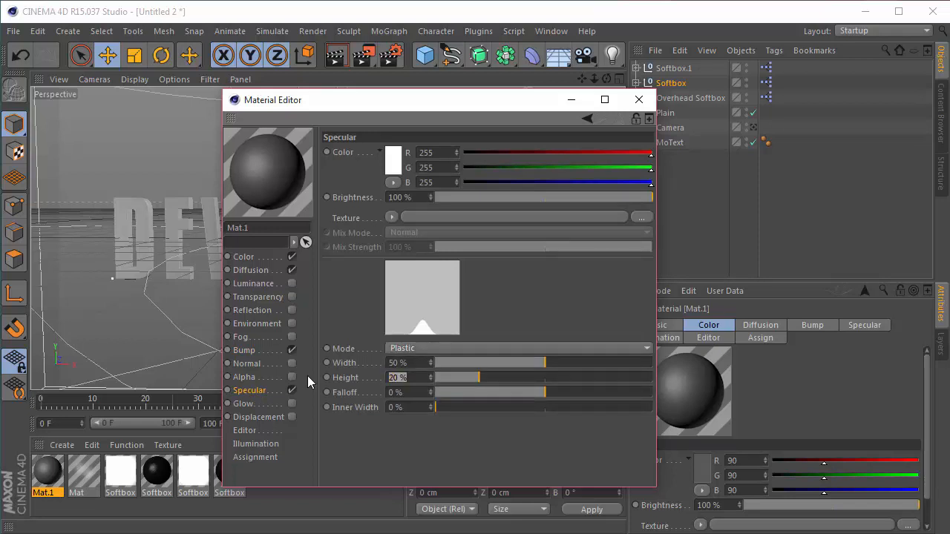
pyautogui.write('100')
pyautogui.press('Return')
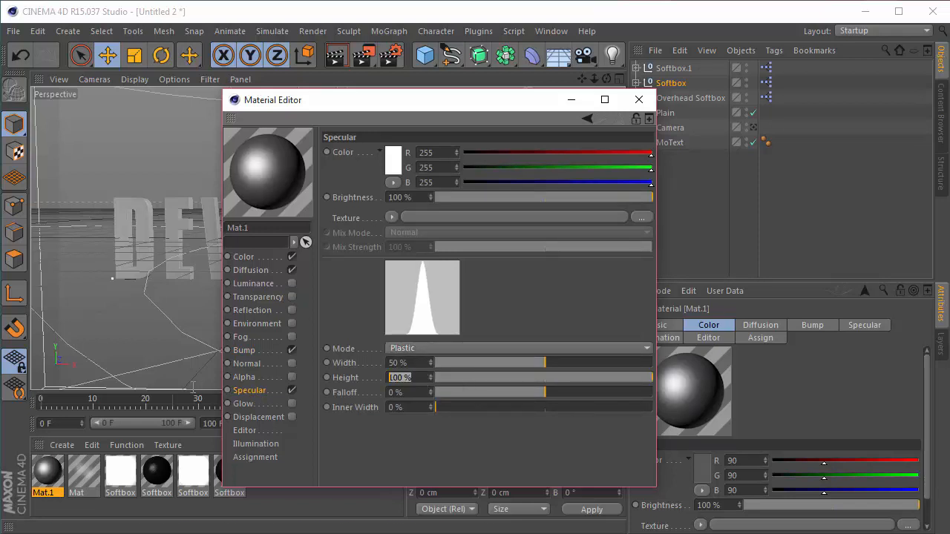
pyautogui.write('75')
pyautogui.press('Return')
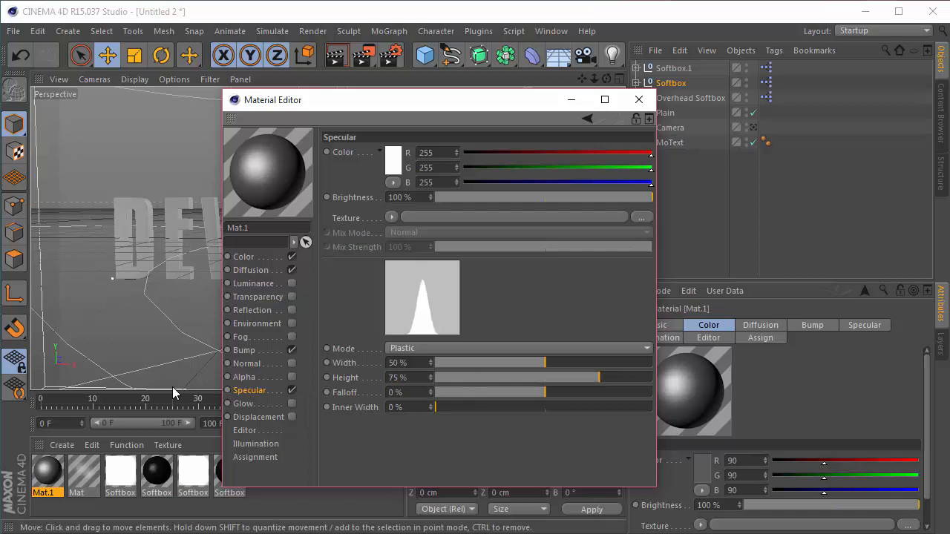
# Step: Enable the material's Reflection channel with a Fresnel texture, 30% brightness and 40% mix strength
pyautogui.click(290, 310)
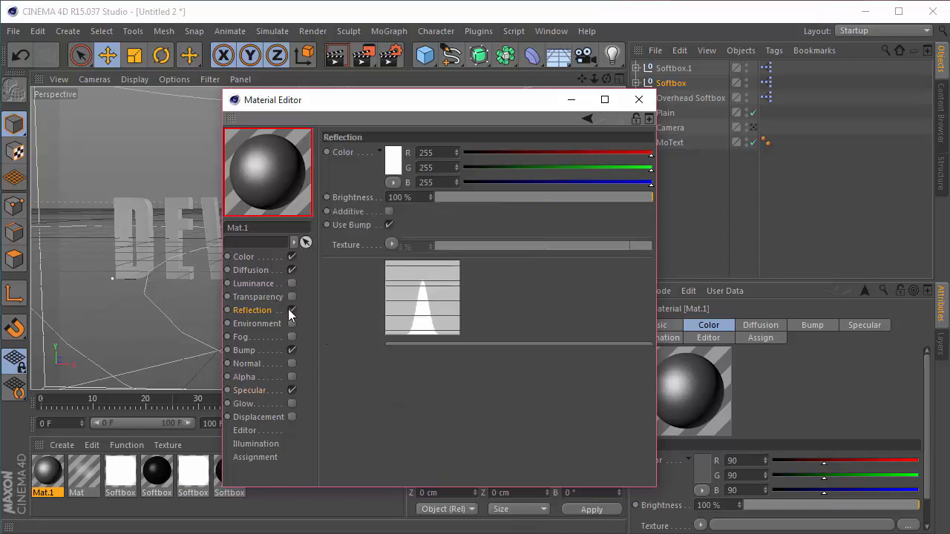
pyautogui.click(391, 244)
pyautogui.click(423, 337)
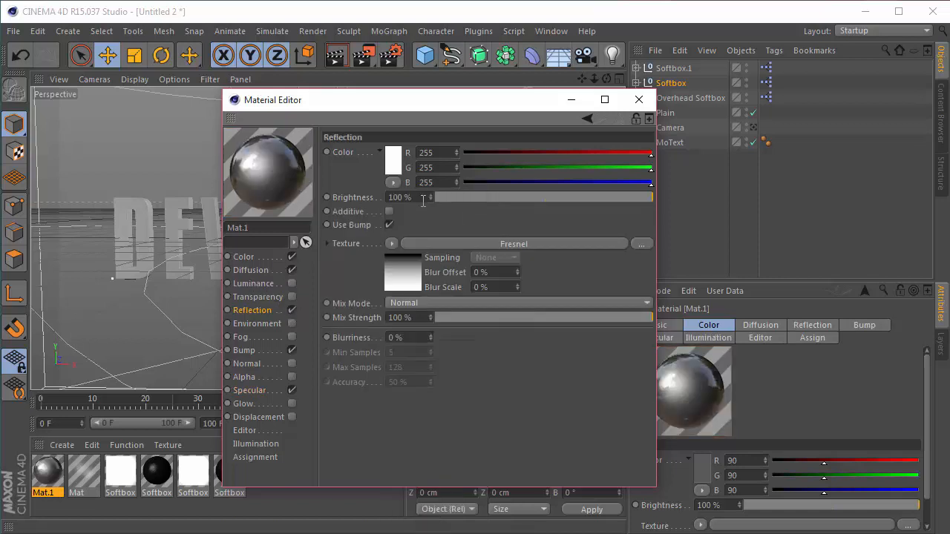
pyautogui.write('30')
pyautogui.press('Tab')
pyautogui.write('40')
pyautogui.press('Return')
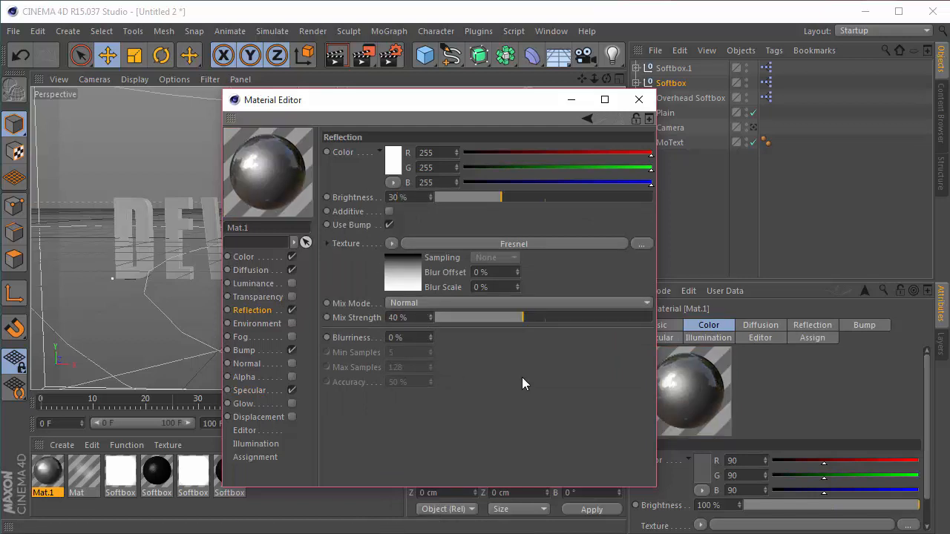
pyautogui.click(638, 99)
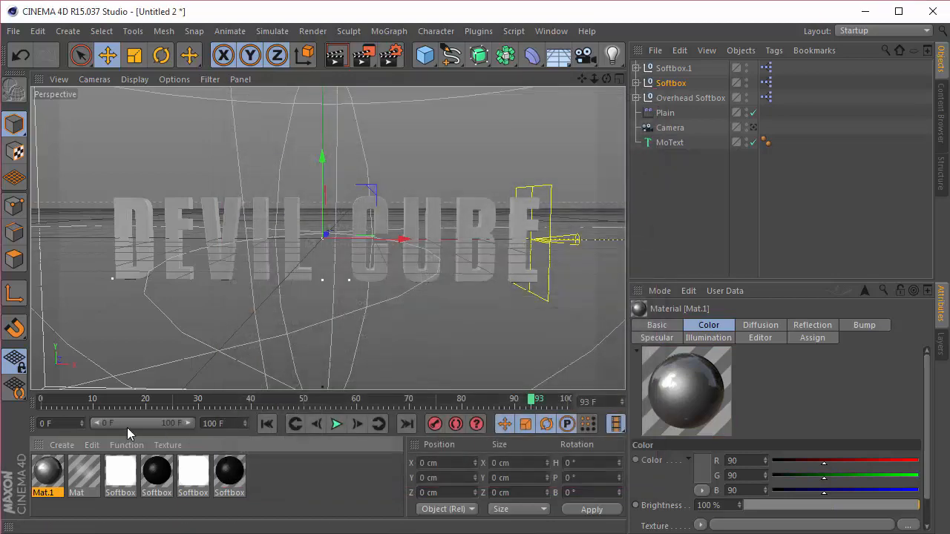
# Step: Apply the material to the MoText object with Cubic projection and render a preview of the view
pyautogui.moveTo(48, 474); pyautogui.dragTo(673, 144)
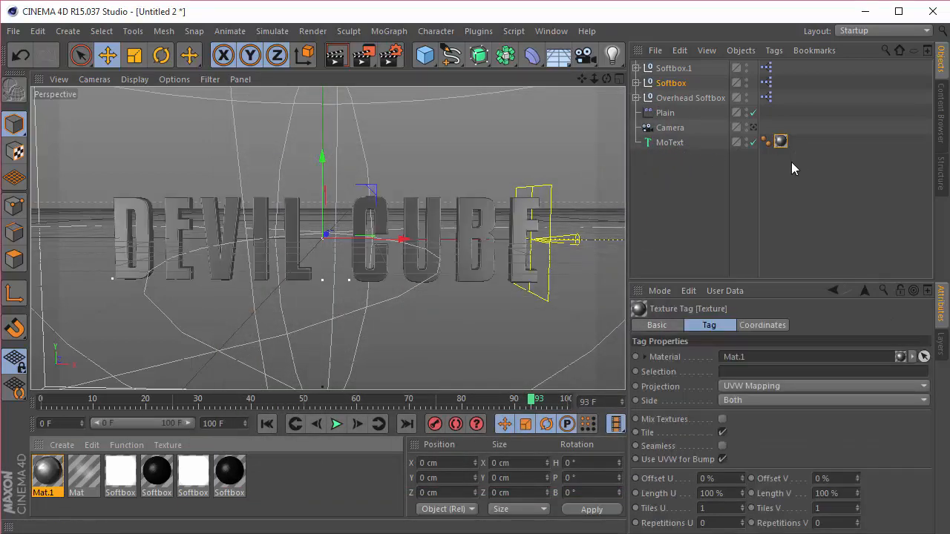
pyautogui.click(767, 387)
pyautogui.click(768, 446)
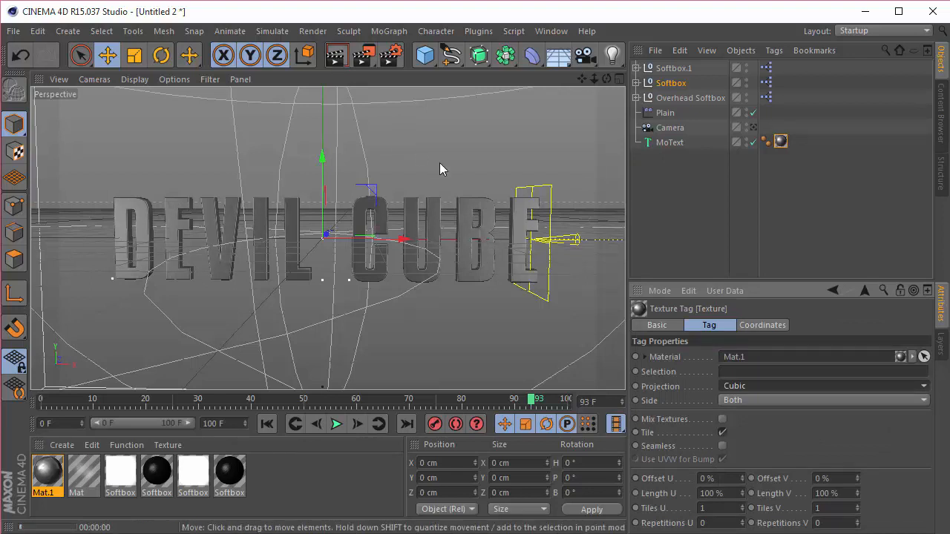
pyautogui.hotkey('ctrl', 'r')
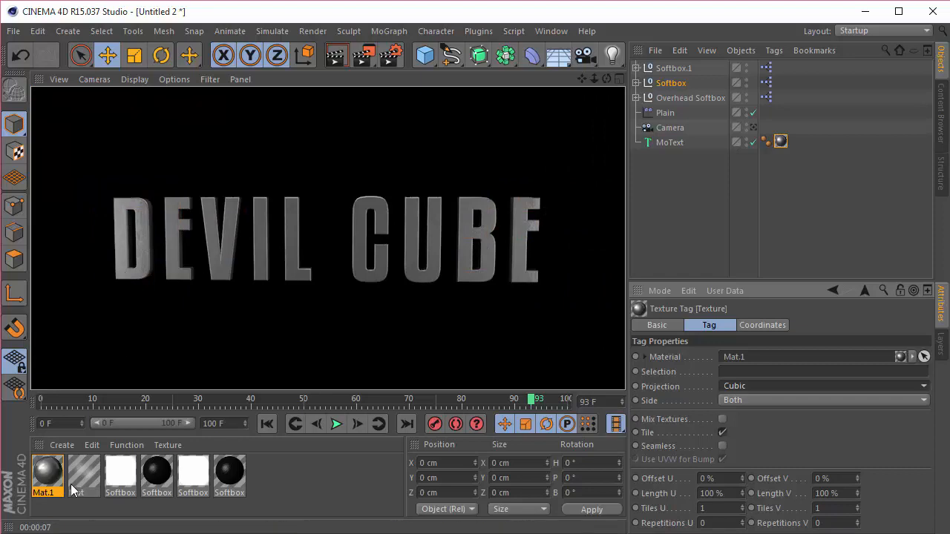
# Step: Reduce the text material's specular height to 60%
pyautogui.doubleClick(47, 472)
pyautogui.click(277, 390)
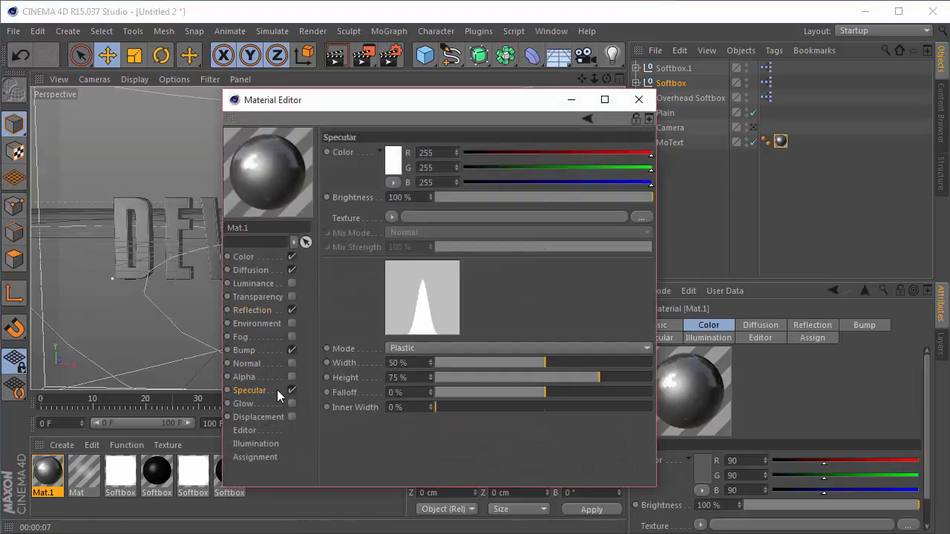
pyautogui.click(420, 379)
pyautogui.write('60')
pyautogui.press('Return')
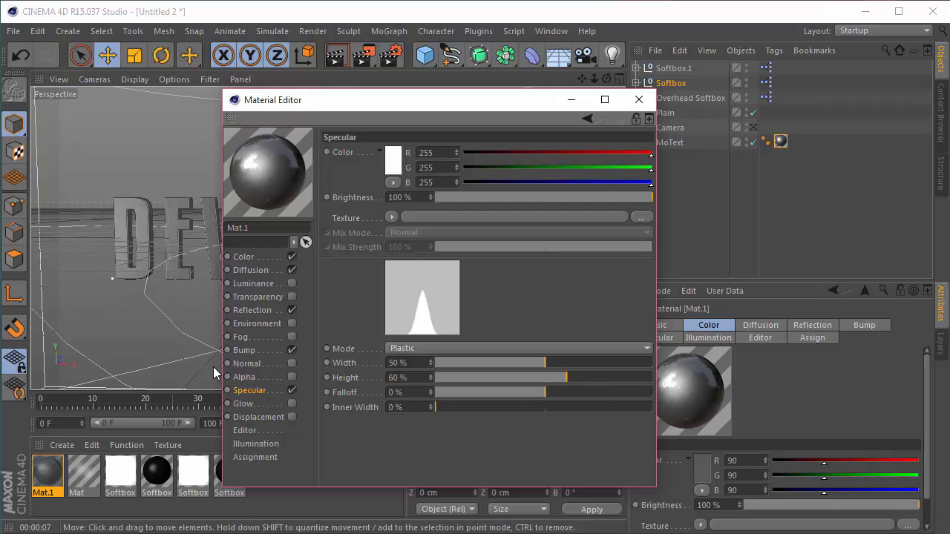
# Step: Set the text material's reflection blurriness to 5%
pyautogui.click(252, 310)
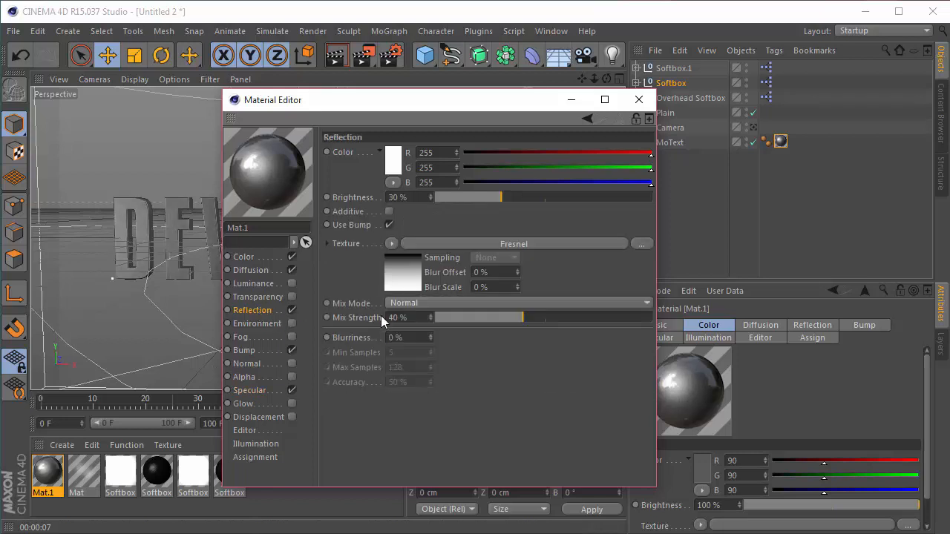
pyautogui.click(410, 339)
pyautogui.write('5')
pyautogui.press('Return')
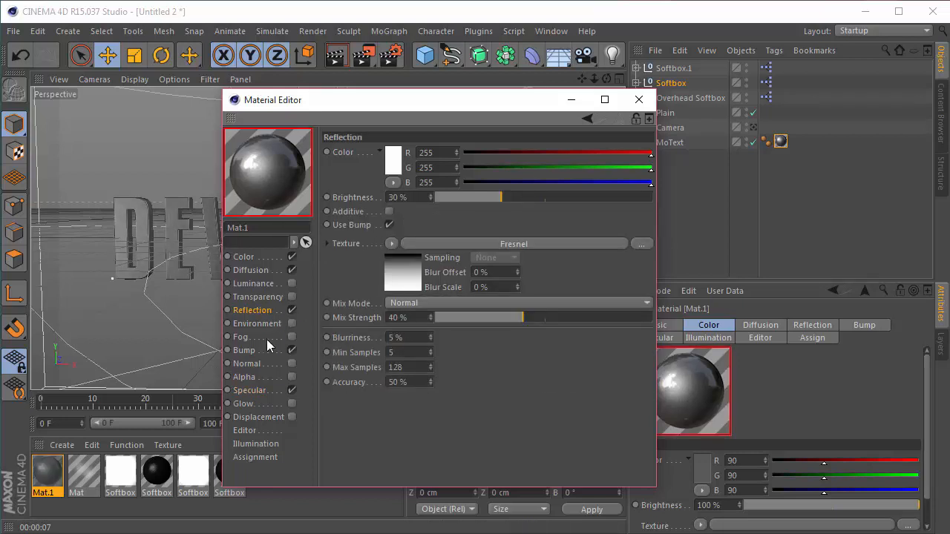
pyautogui.click(638, 99)
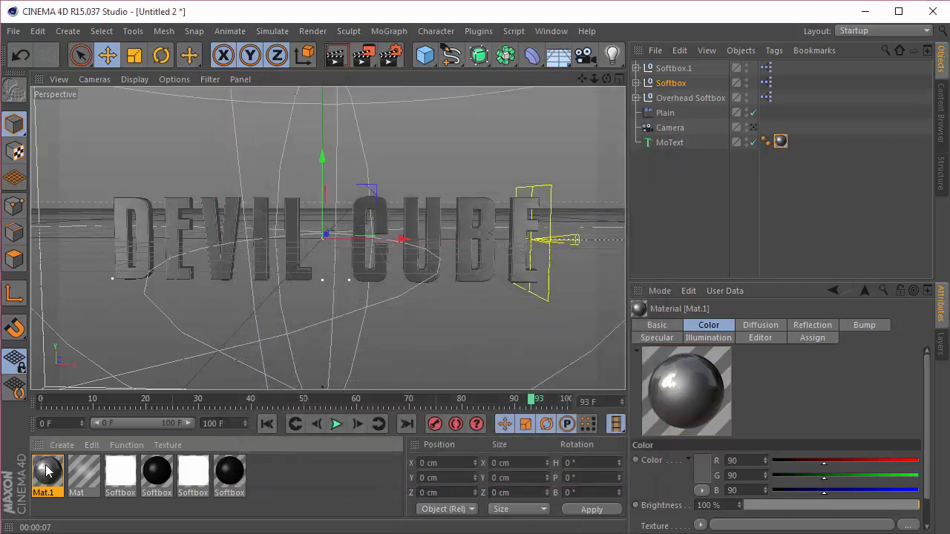
# Step: Raise the text material's bump strength to 15%
pyautogui.doubleClick(46, 471)
pyautogui.click(244, 350)
pyautogui.doubleClick(414, 152)
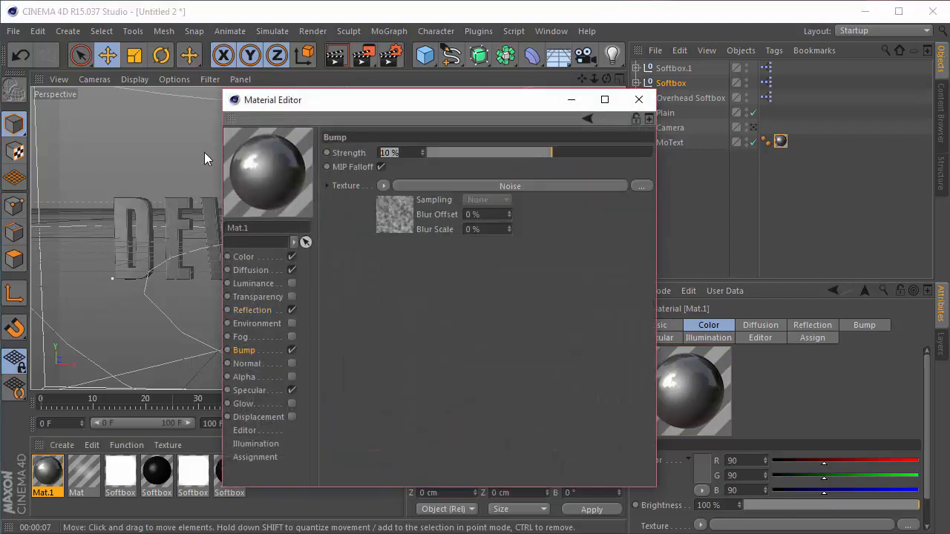
pyautogui.write('15')
pyautogui.press('Return')
pyautogui.click(639, 100)
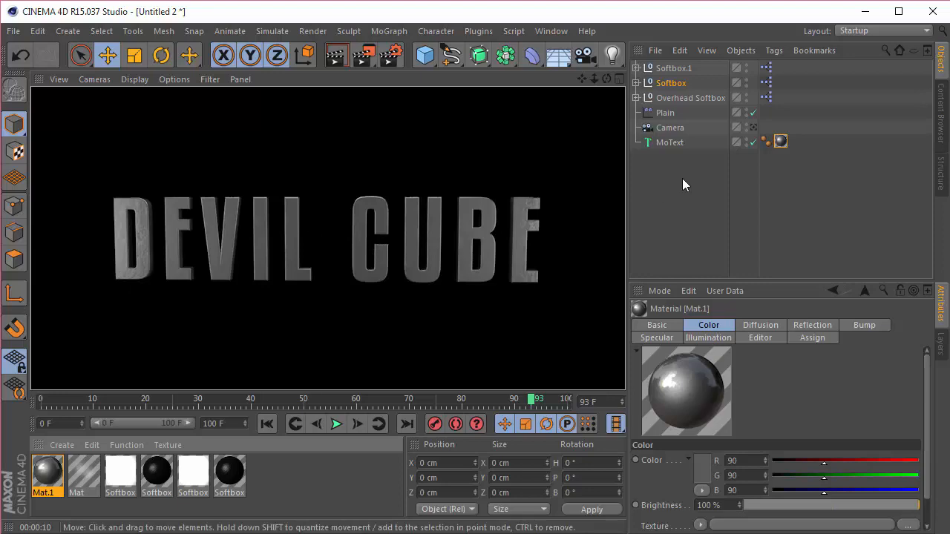
# Step: Leave the Camera's view, darken the text material's color to RGB 40, 40, 40, and render a preview of the view
pyautogui.click(752, 128)
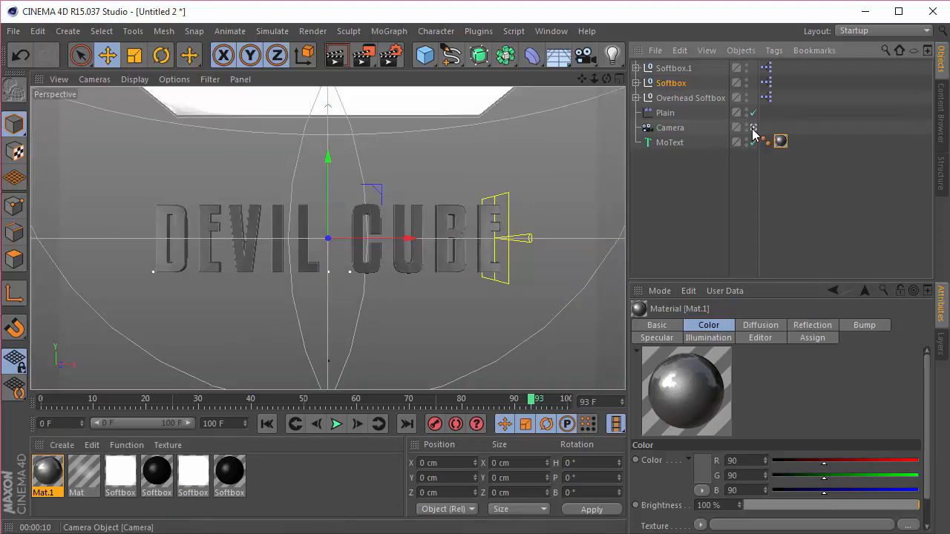
pyautogui.doubleClick(47, 472)
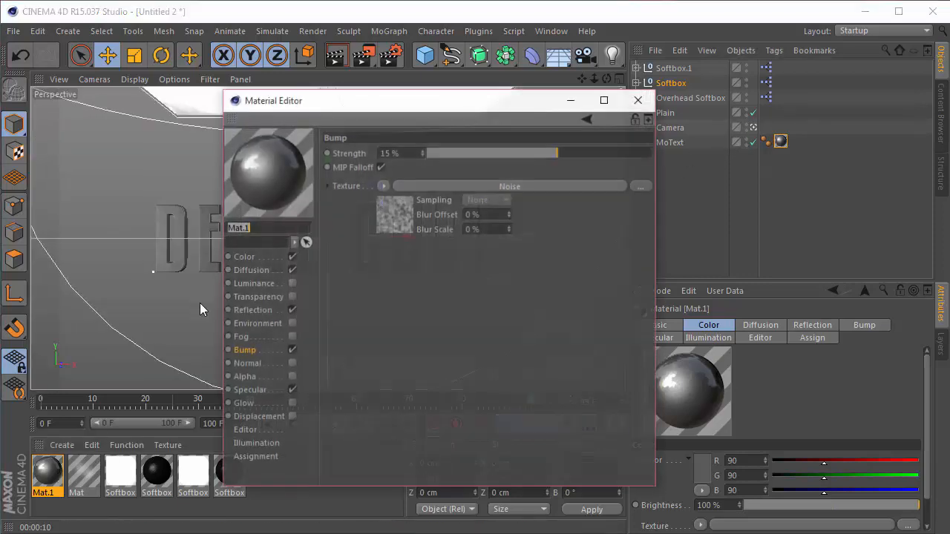
pyautogui.click(252, 256)
pyautogui.click(398, 157)
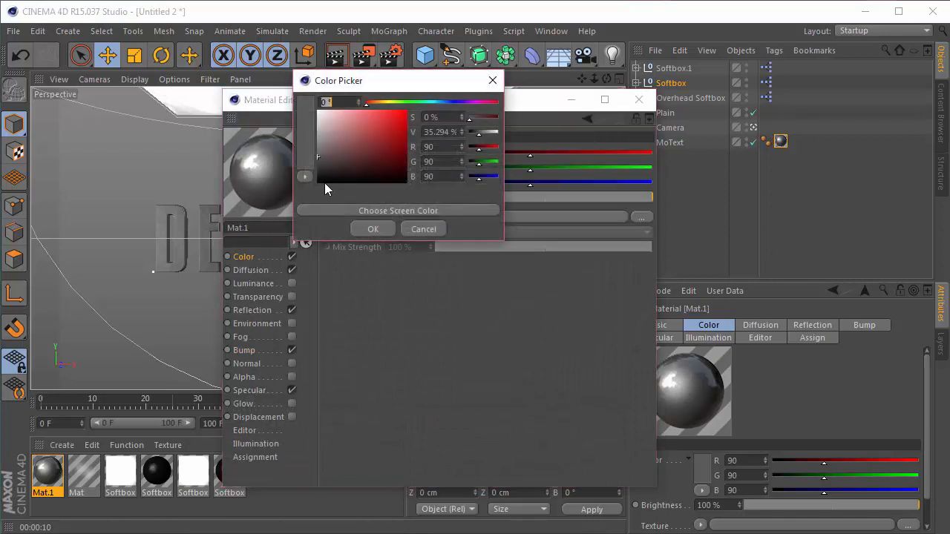
pyautogui.moveTo(320, 166); pyautogui.dragTo(302, 164)
pyautogui.moveTo(448, 148); pyautogui.dragTo(261, 153)
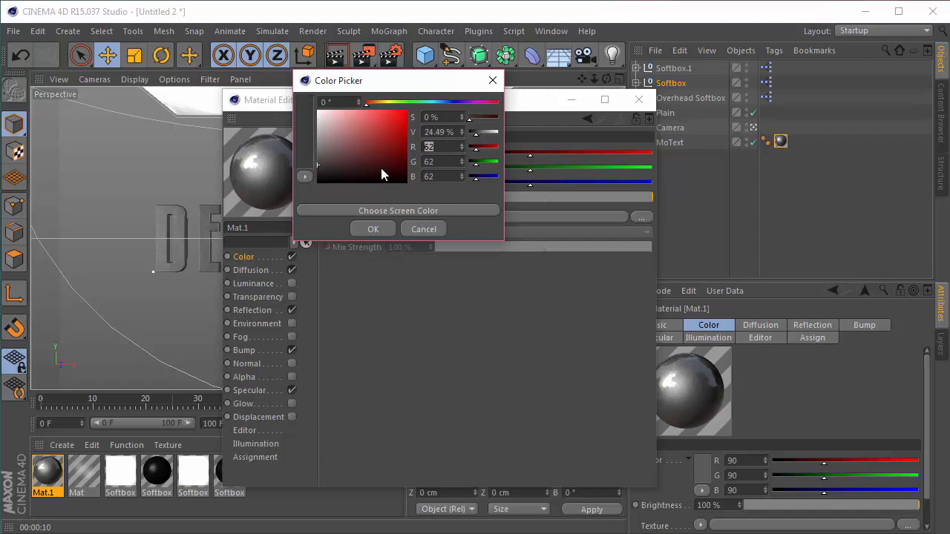
pyautogui.write('40')
pyautogui.press('Tab')
pyautogui.write('40')
pyautogui.press('Tab')
pyautogui.write('40')
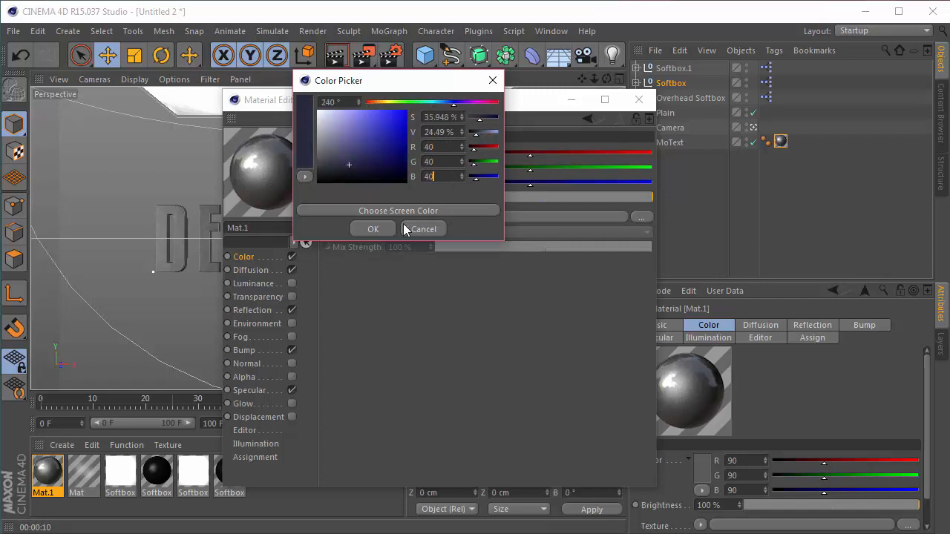
pyautogui.click(385, 229)
pyautogui.click(638, 99)
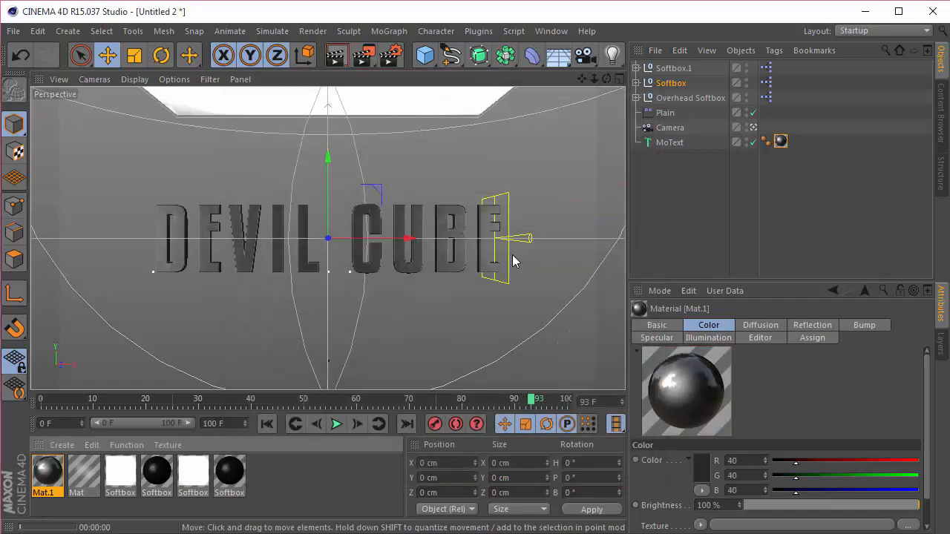
pyautogui.hotkey('ctrl', 'r')
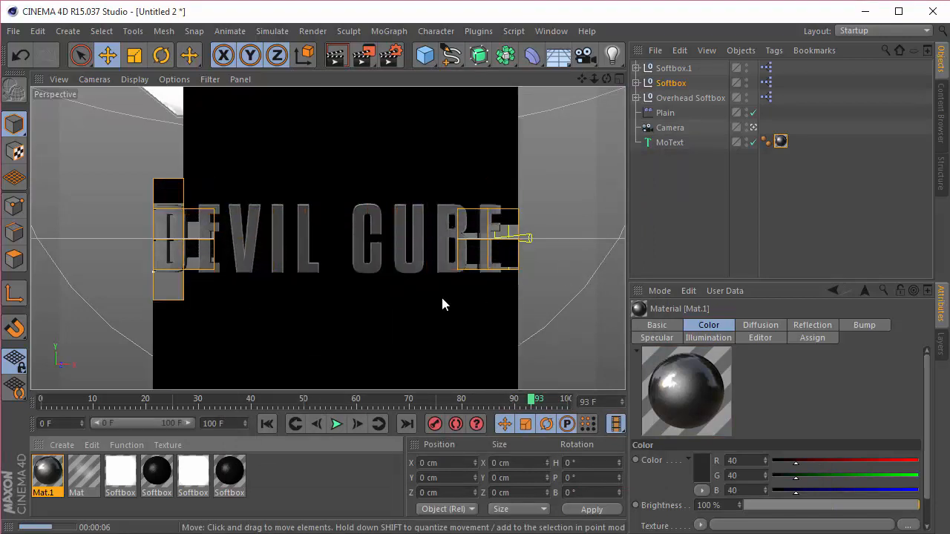
# Step: Increase the text material's bump strength to 25%
pyautogui.doubleClick(49, 475)
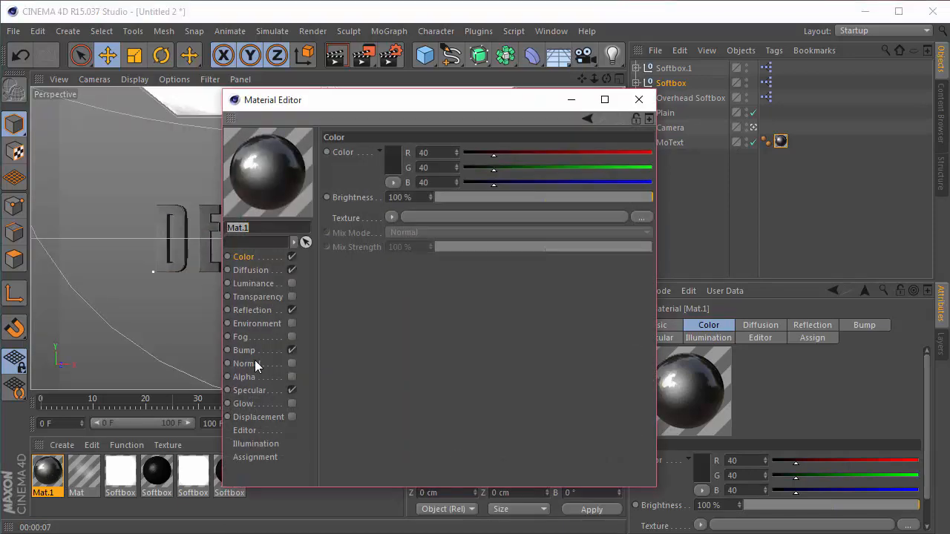
pyautogui.click(244, 350)
pyautogui.doubleClick(413, 153)
pyautogui.write('25')
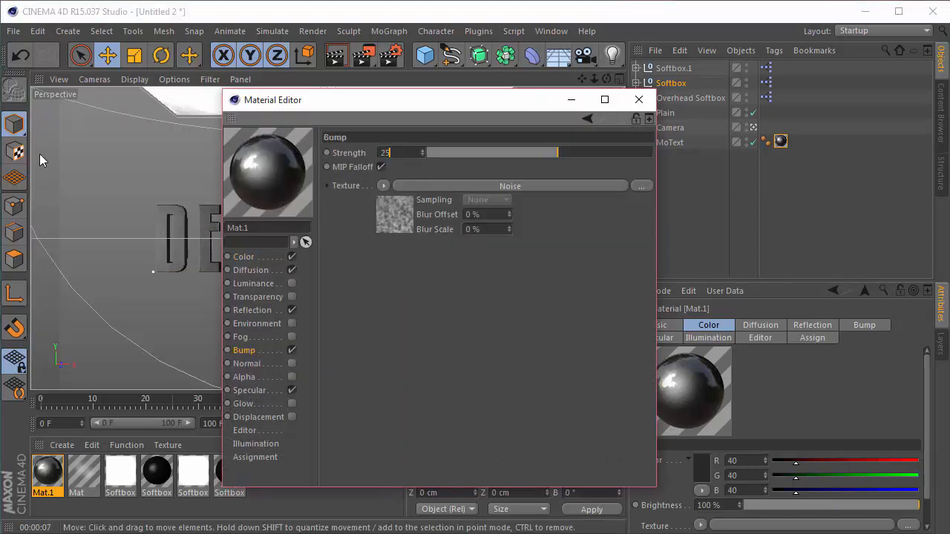
pyautogui.press('Return')
pyautogui.click(638, 99)
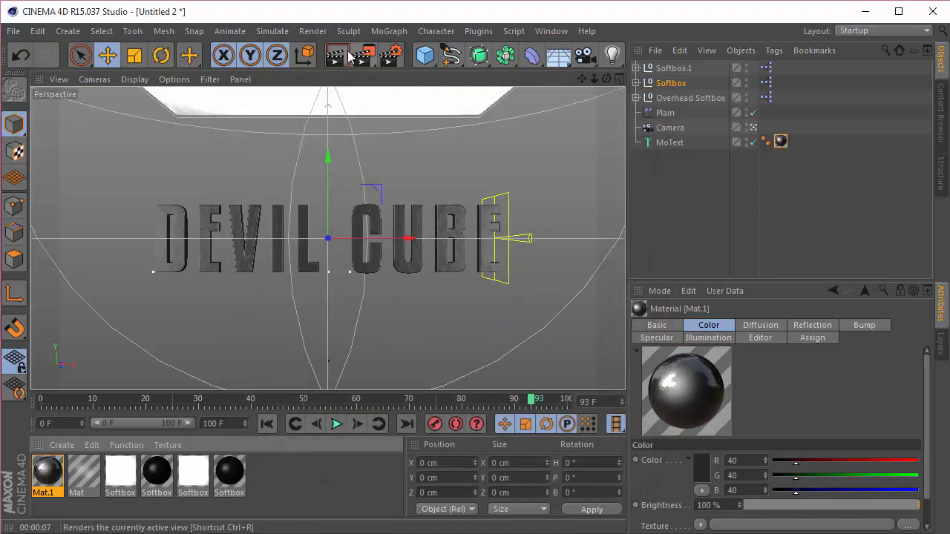
# Step: Render previews of the title at frame 93 and at frame 46 to examine the updated material
pyautogui.click(335, 55)
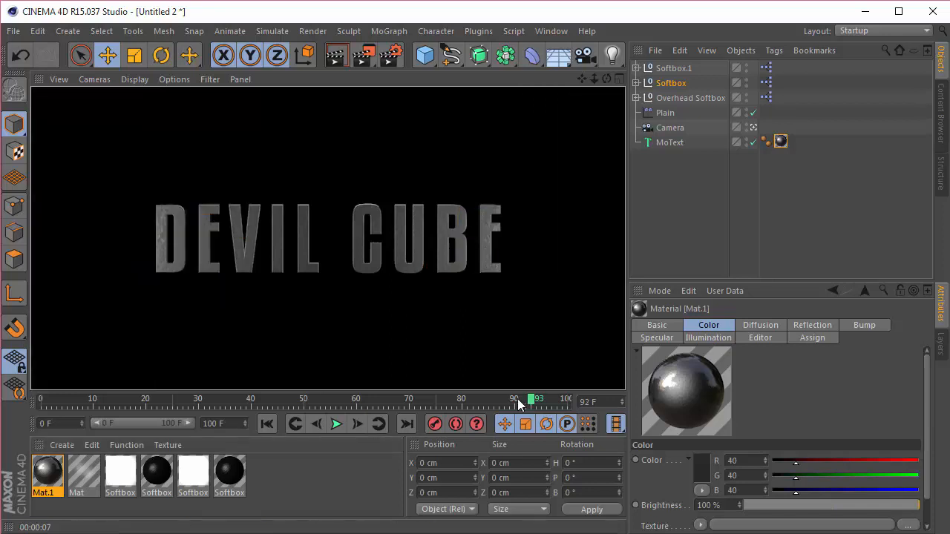
pyautogui.moveTo(530, 399); pyautogui.dragTo(283, 407)
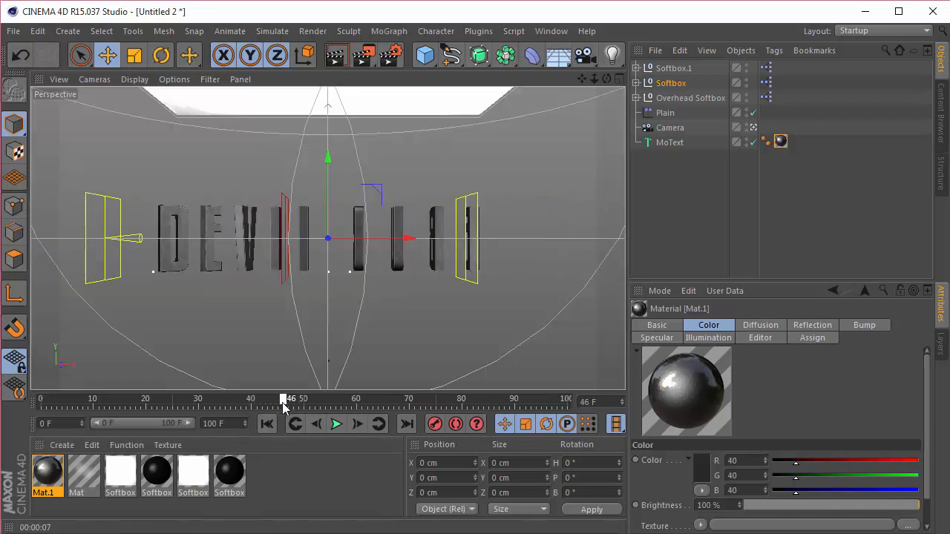
pyautogui.click(346, 55)
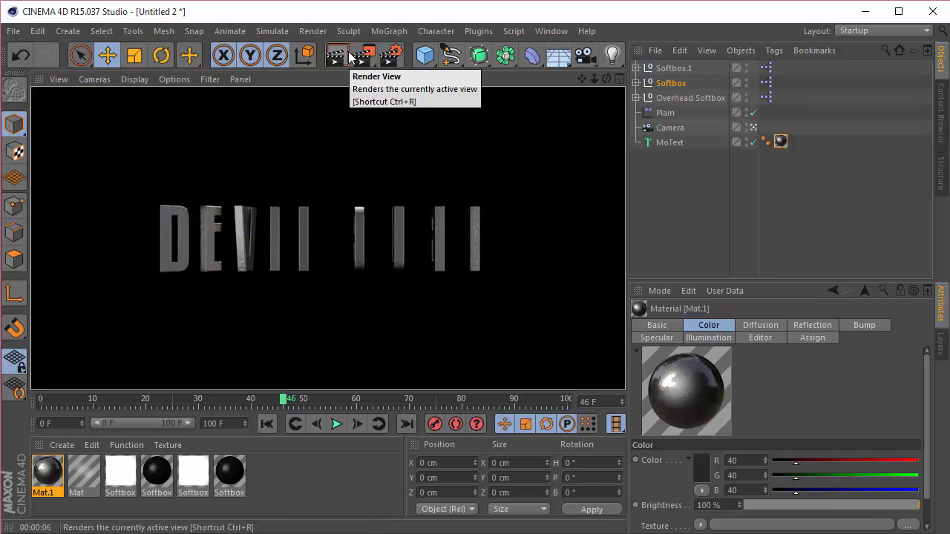
# Step: Add a Delay effector to the MoText object
pyautogui.click(695, 165)
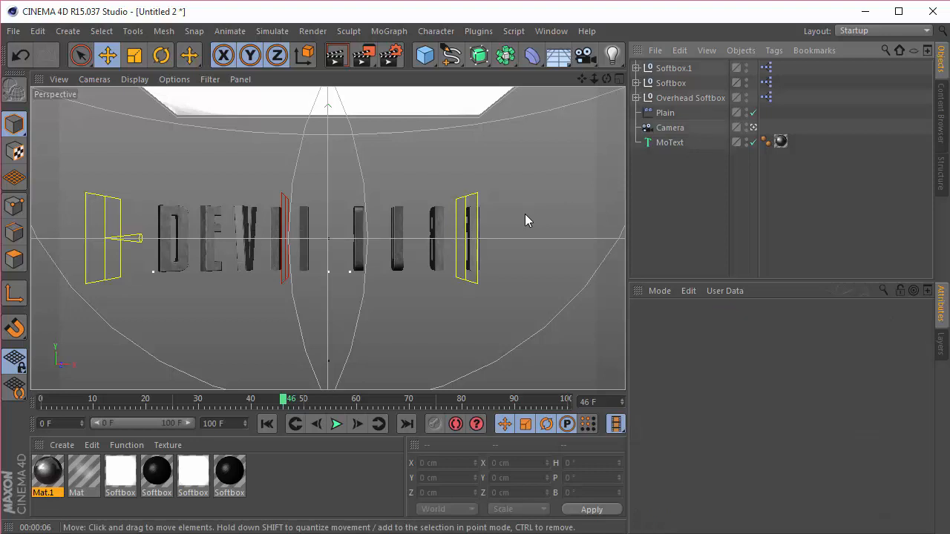
pyautogui.click(664, 143)
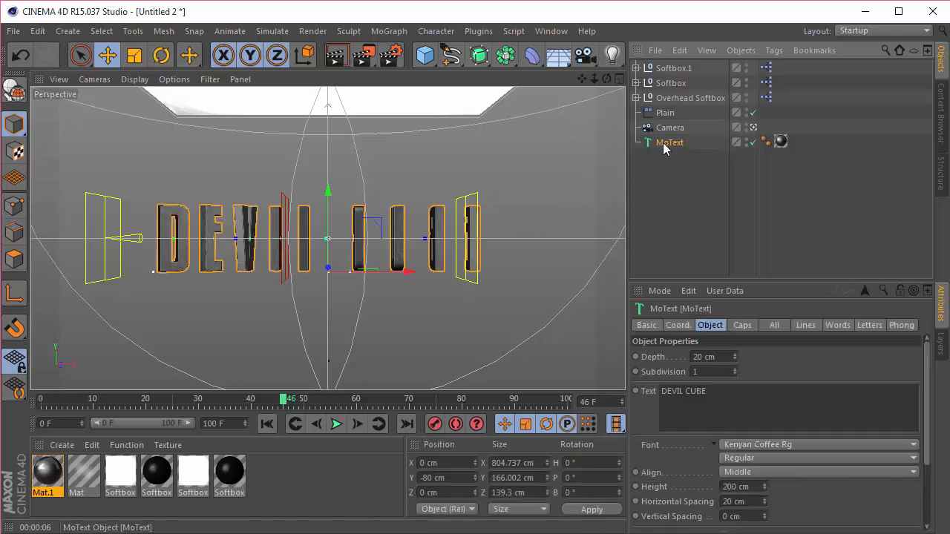
pyautogui.click(373, 32)
pyautogui.moveTo(398, 55)
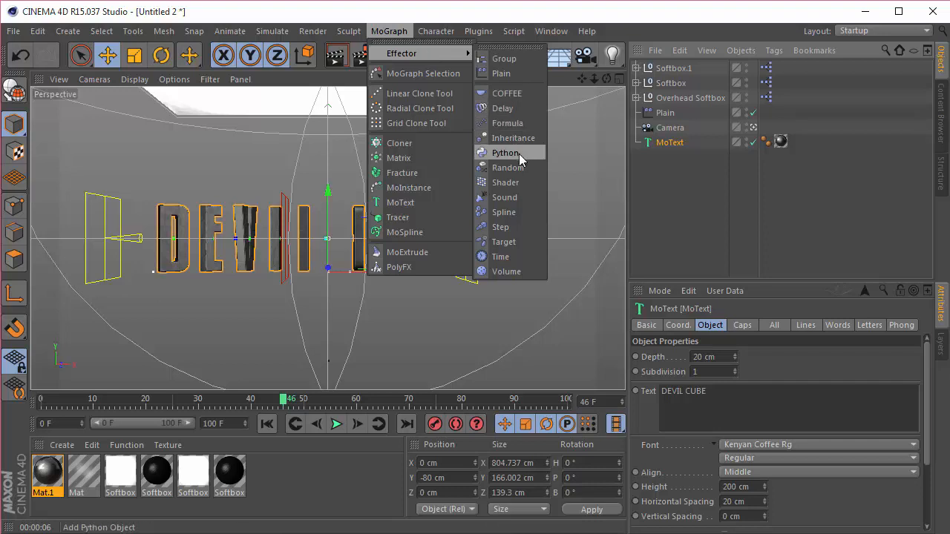
pyautogui.click(510, 108)
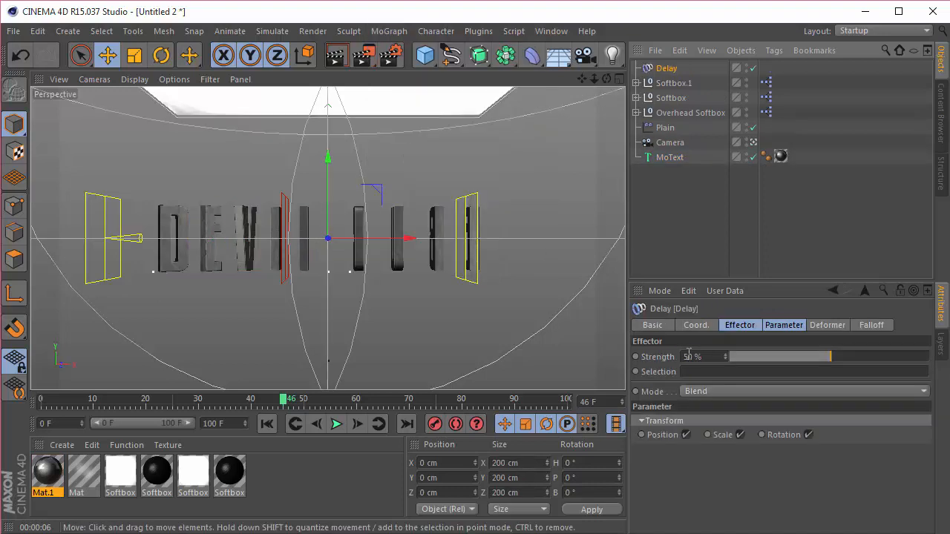
# Step: Play the animation from the start to examine the delayed letter rotation, and return to frame 0
pyautogui.click(274, 424)
pyautogui.click(336, 424)
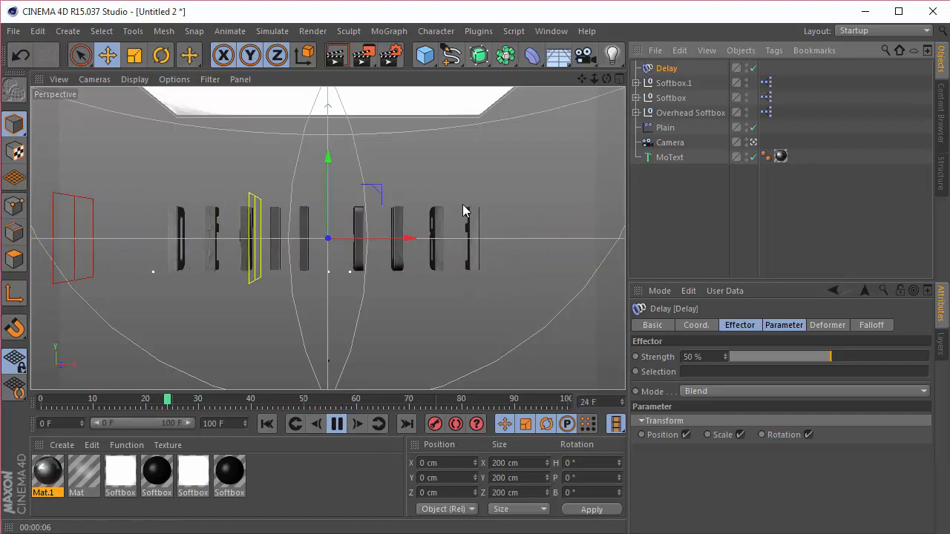
pyautogui.click(338, 424)
pyautogui.click(268, 424)
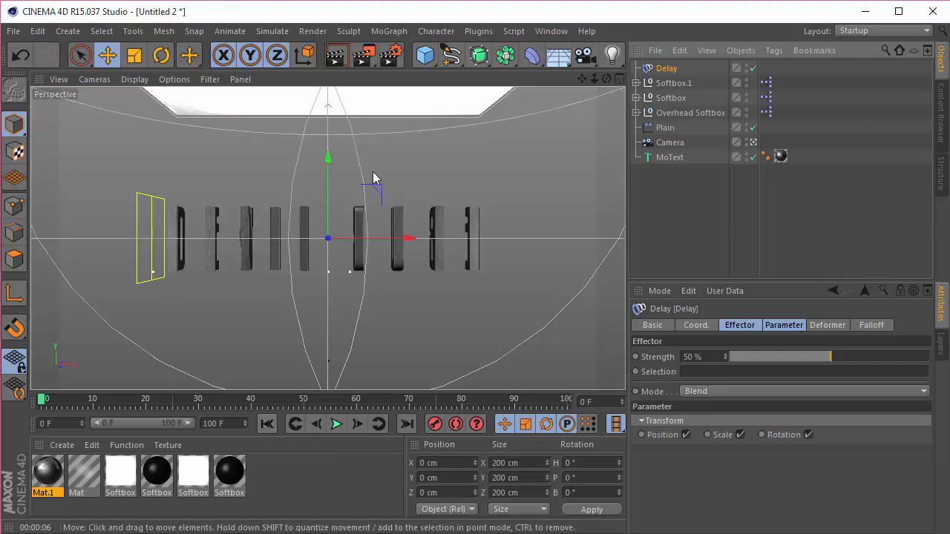
# Step: Enable multi-pass rendering with Specular, Shadow and Reflection passes in the render settings
pyautogui.click(389, 62)
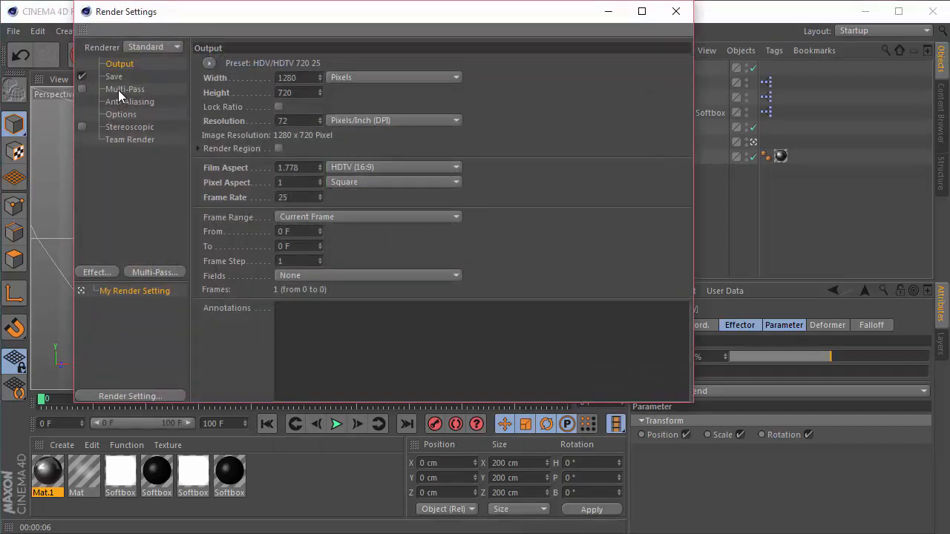
pyautogui.click(118, 89)
pyautogui.click(148, 271)
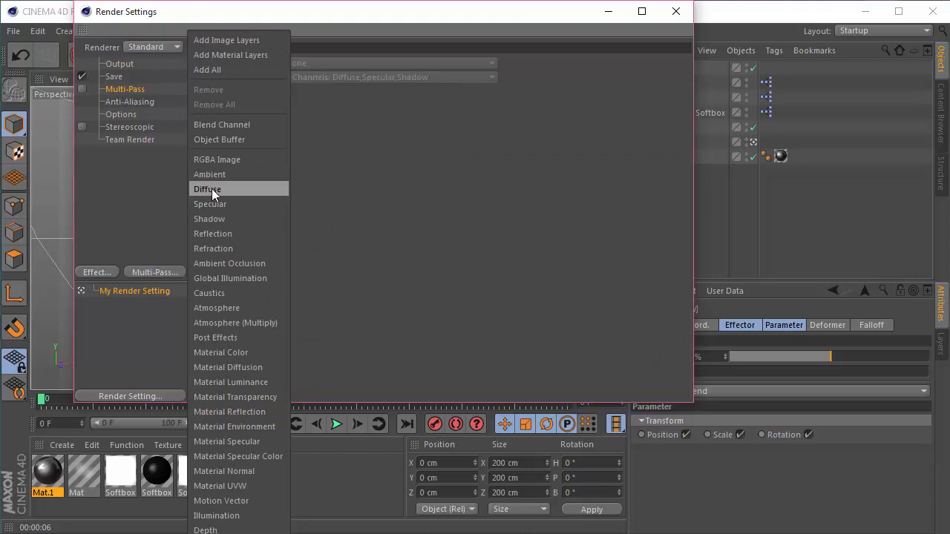
pyautogui.click(211, 200)
pyautogui.click(154, 272)
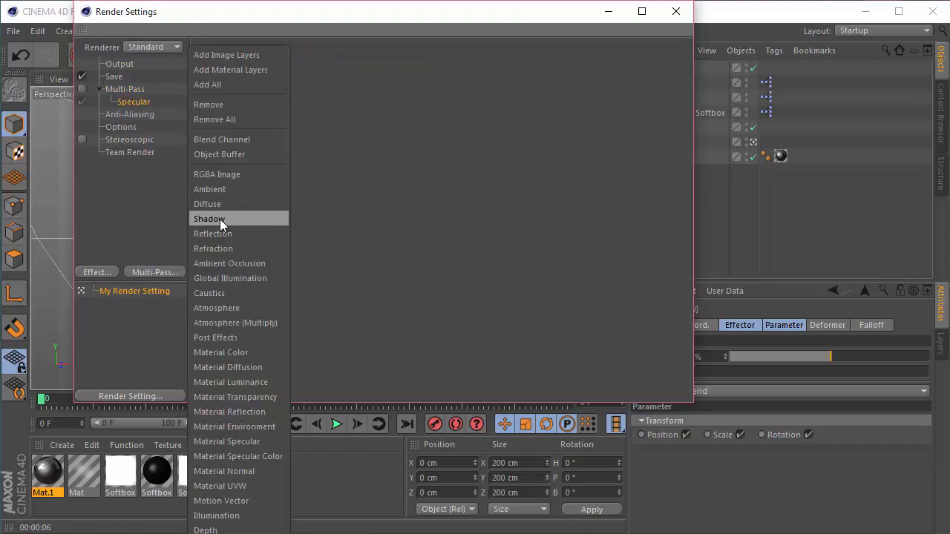
pyautogui.click(220, 219)
pyautogui.click(172, 273)
pyautogui.click(221, 234)
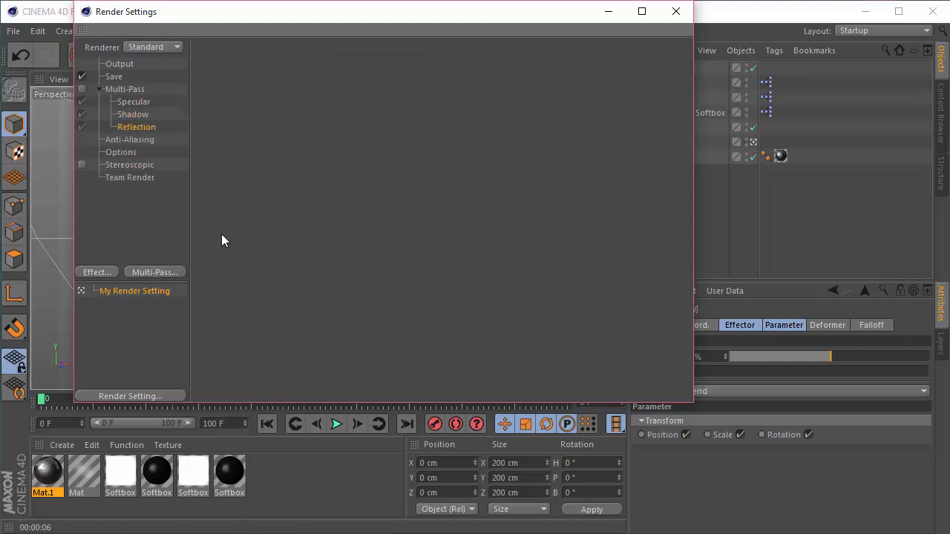
pyautogui.click(81, 89)
# Step: Set the render anti-aliasing to Best with the Gauss (Animation) filter
pyautogui.click(126, 140)
pyautogui.click(334, 64)
pyautogui.click(337, 104)
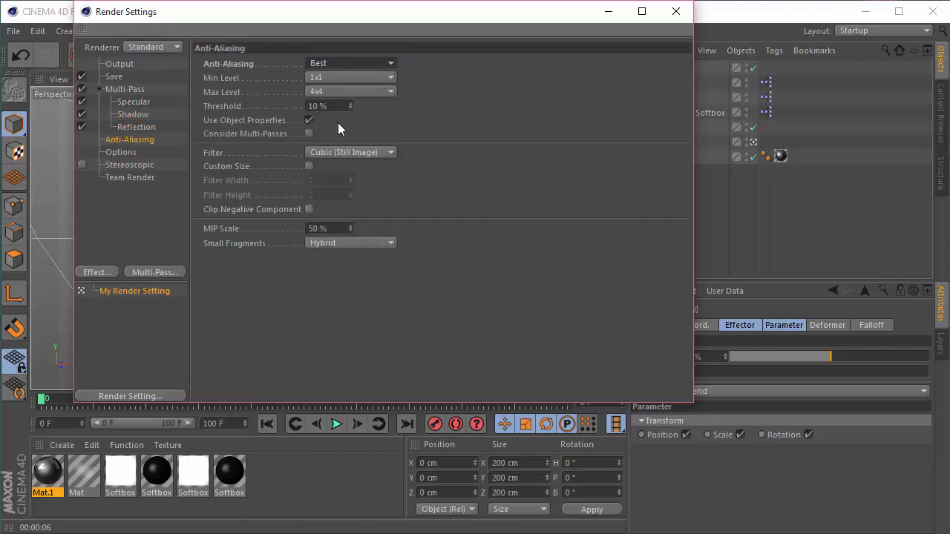
pyautogui.click(341, 153)
pyautogui.click(356, 180)
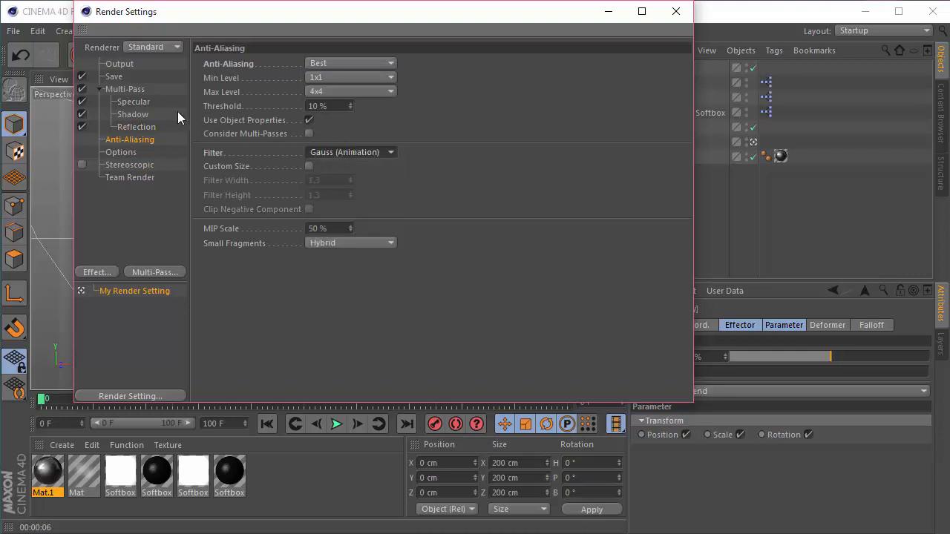
# Step: Set the regular image output to PNG at 16 Bit/Channel and the multi-pass image format to PNG
pyautogui.click(111, 77)
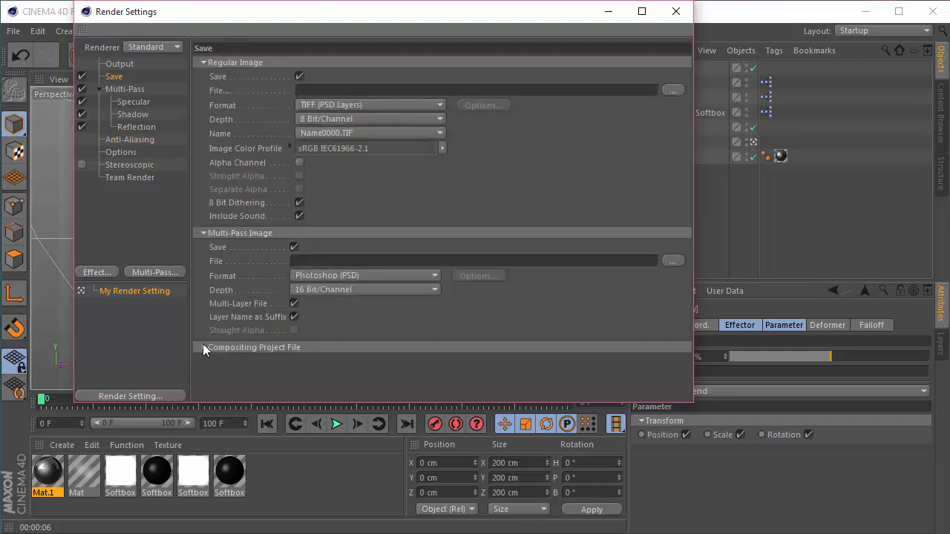
pyautogui.click(407, 108)
pyautogui.click(379, 230)
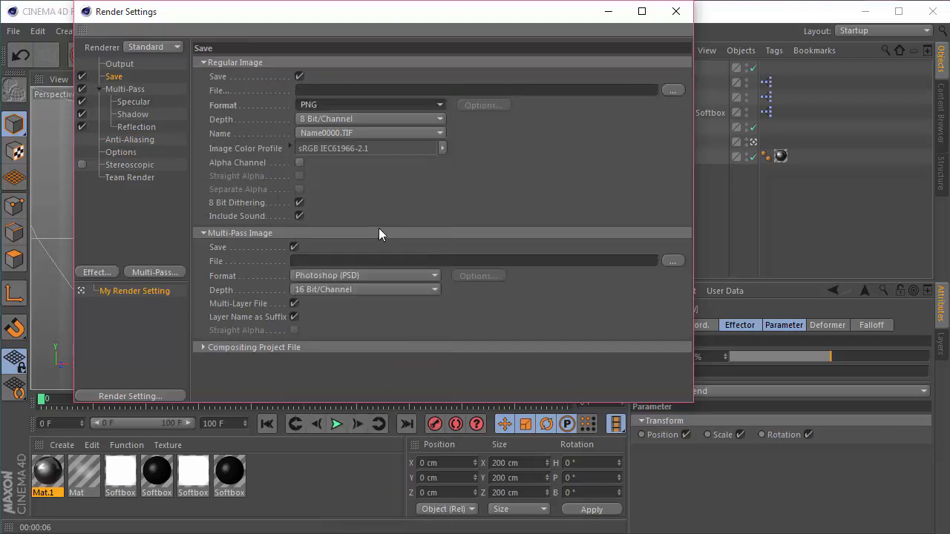
pyautogui.click(363, 119)
pyautogui.click(364, 146)
pyautogui.click(356, 273)
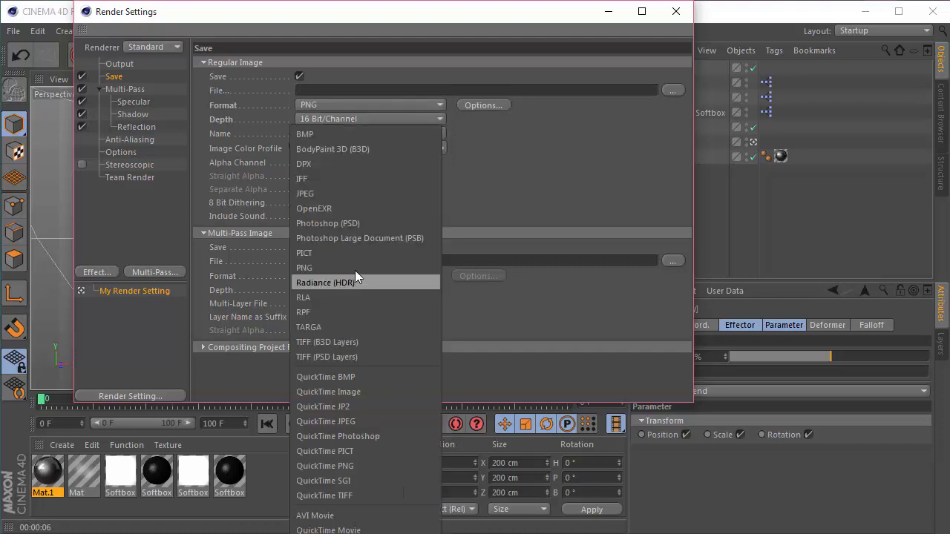
pyautogui.click(352, 267)
pyautogui.click(353, 291)
pyautogui.click(469, 213)
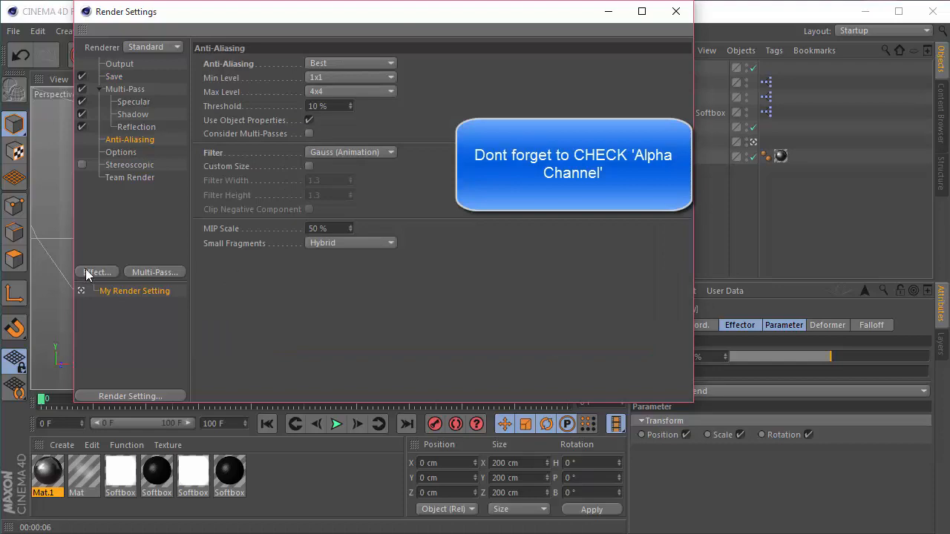
# Step: Add the Ambient Occlusion effect to the render settings and move the settings window clear of the title
pyautogui.click(95, 271)
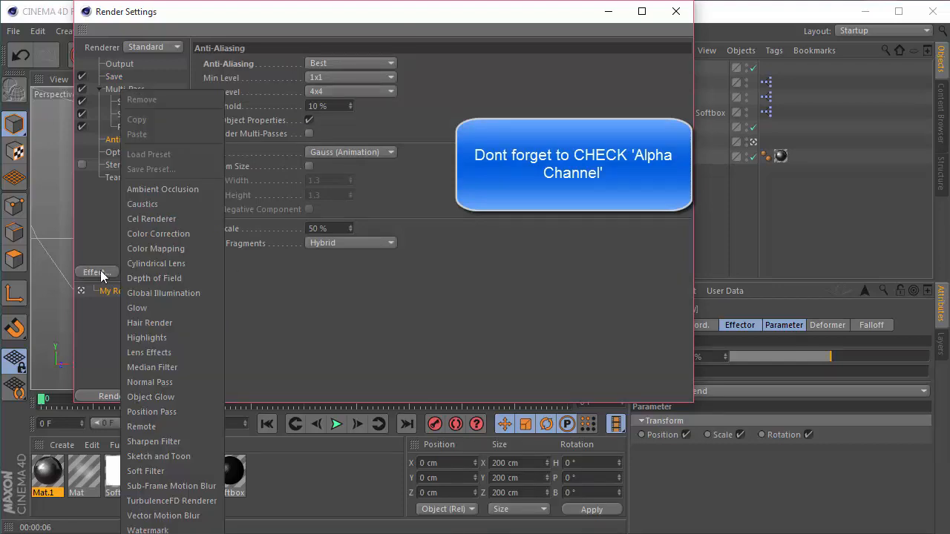
pyautogui.click(161, 189)
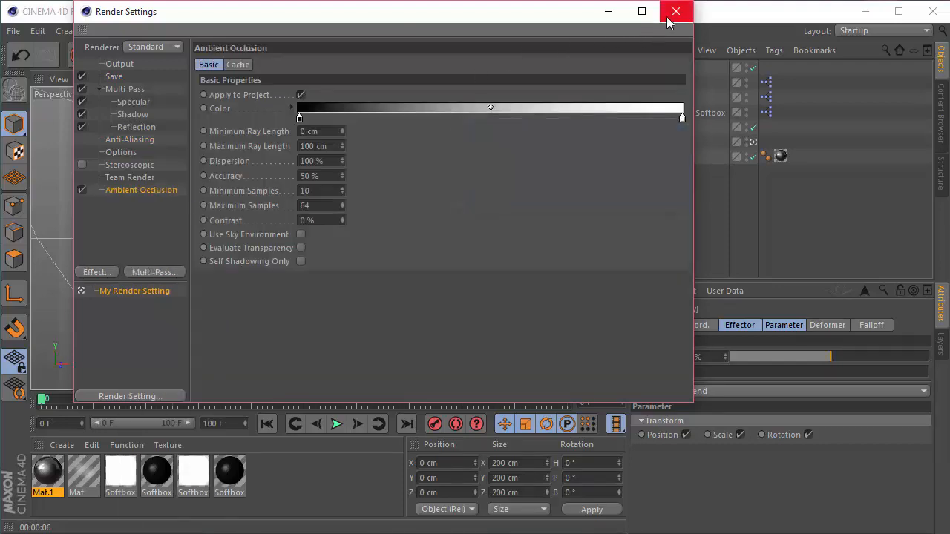
pyautogui.moveTo(529, 21); pyautogui.dragTo(947, 77)
# Step: Turn on the Interactive Render Region over the title, switching it off and on again to restart it
pyautogui.moveTo(391, 54); pyautogui.dragTo(438, 76)
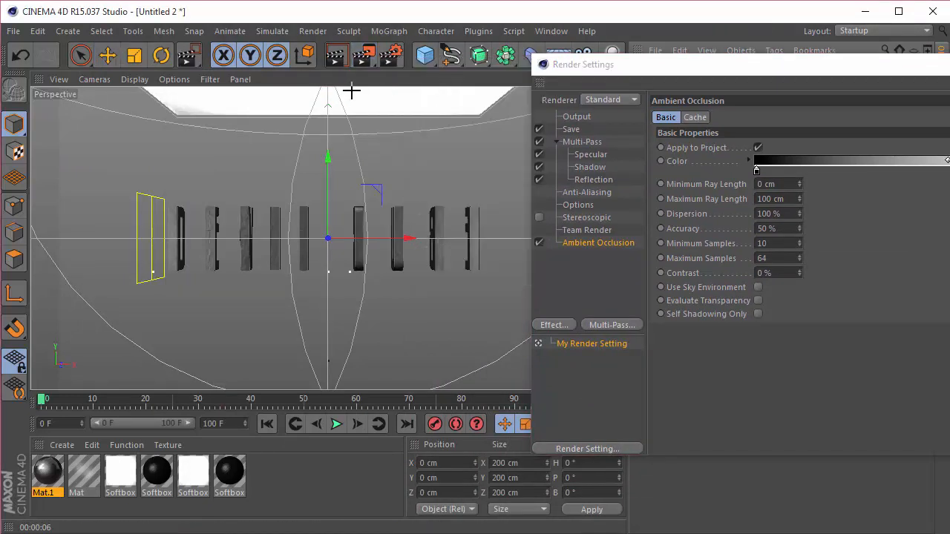
pyautogui.moveTo(364, 55); pyautogui.dragTo(405, 283)
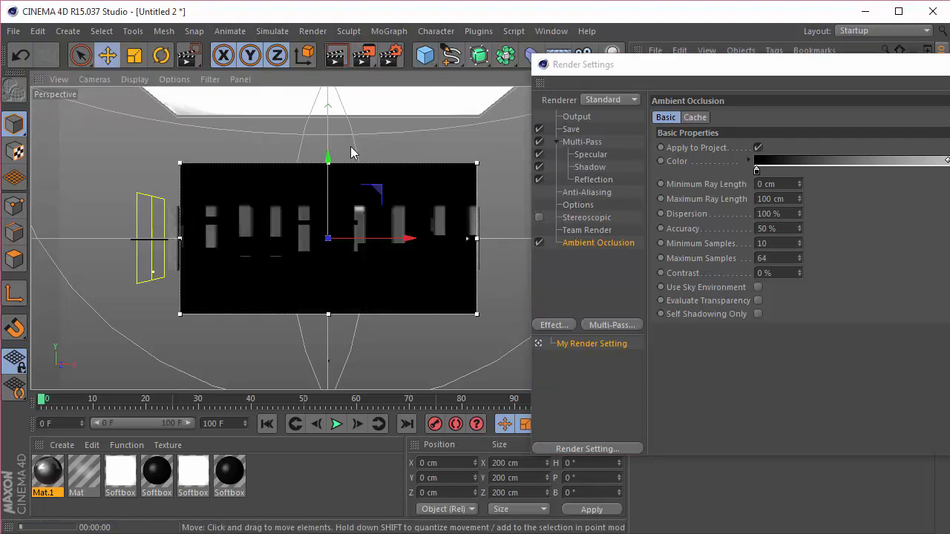
pyautogui.click(391, 117)
pyautogui.moveTo(360, 63); pyautogui.dragTo(409, 286)
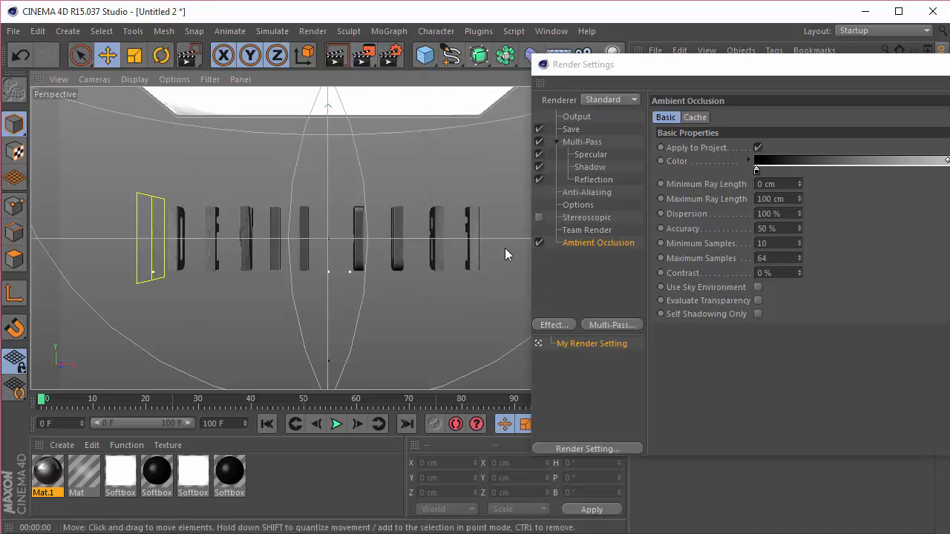
pyautogui.moveTo(364, 58); pyautogui.dragTo(398, 279)
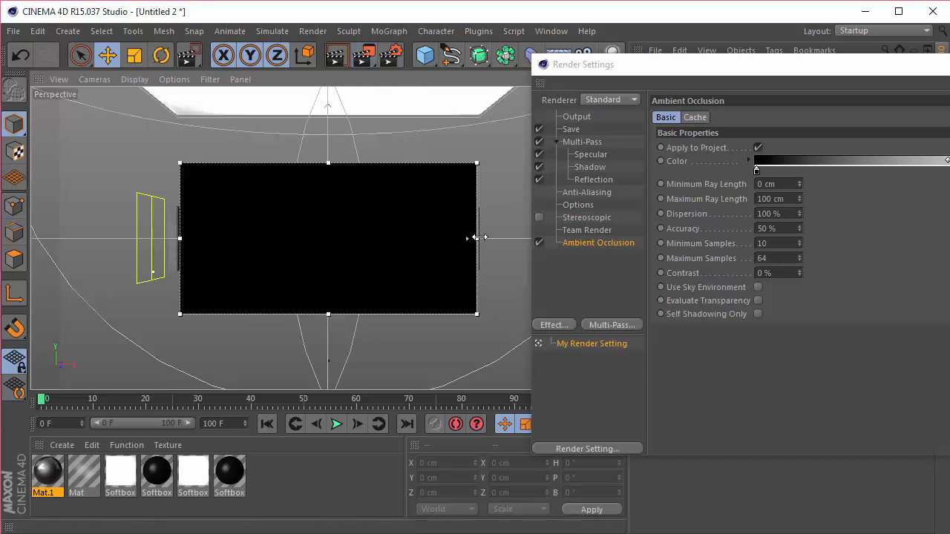
# Step: Go to frame 100 and resize the interactive render region so it frames the whole DEVIL CUBE title closely
pyautogui.click(249, 251)
pyautogui.moveTo(182, 238); pyautogui.dragTo(104, 238)
pyautogui.moveTo(497, 399); pyautogui.dragTo(569, 399)
pyautogui.moveTo(490, 238); pyautogui.dragTo(514, 239)
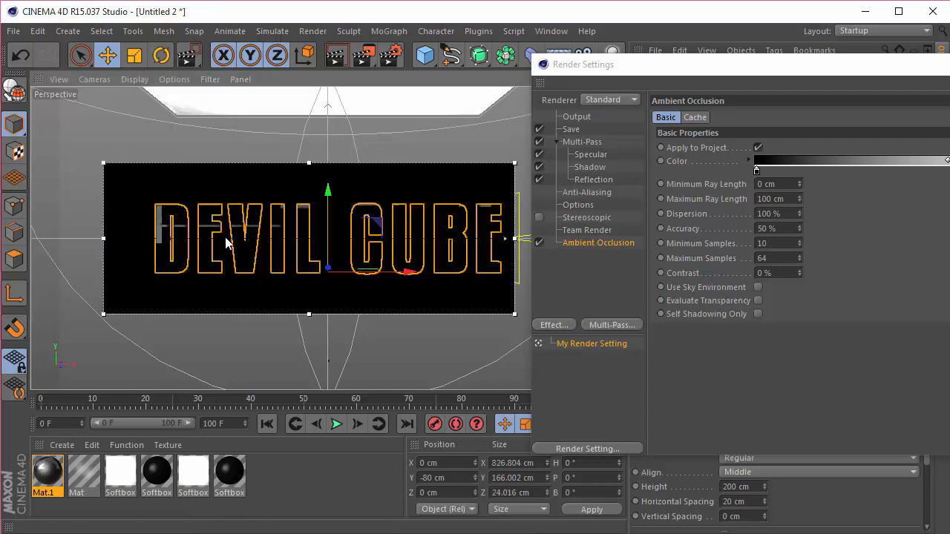
pyautogui.moveTo(106, 238); pyautogui.dragTo(142, 238)
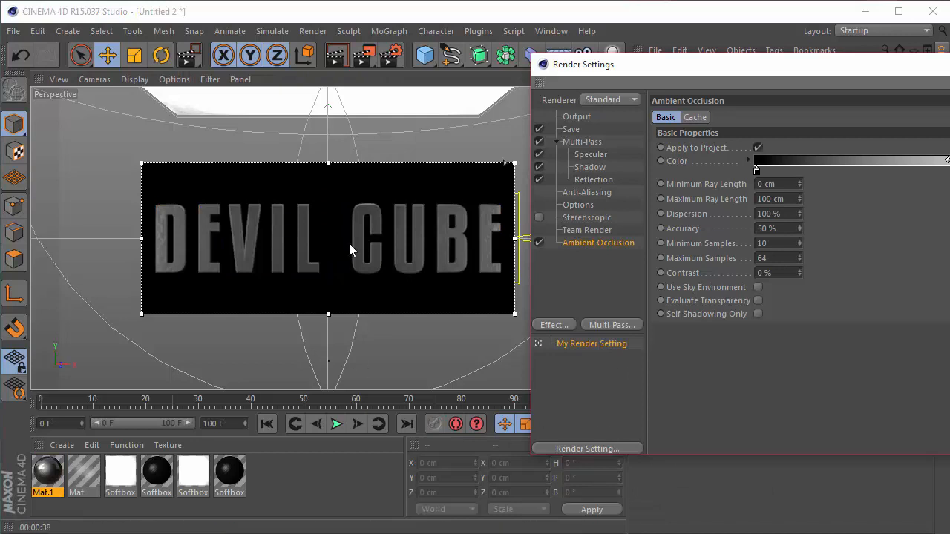
# Step: Turn off the Ambient Occlusion effect and close the render settings
pyautogui.click(540, 242)
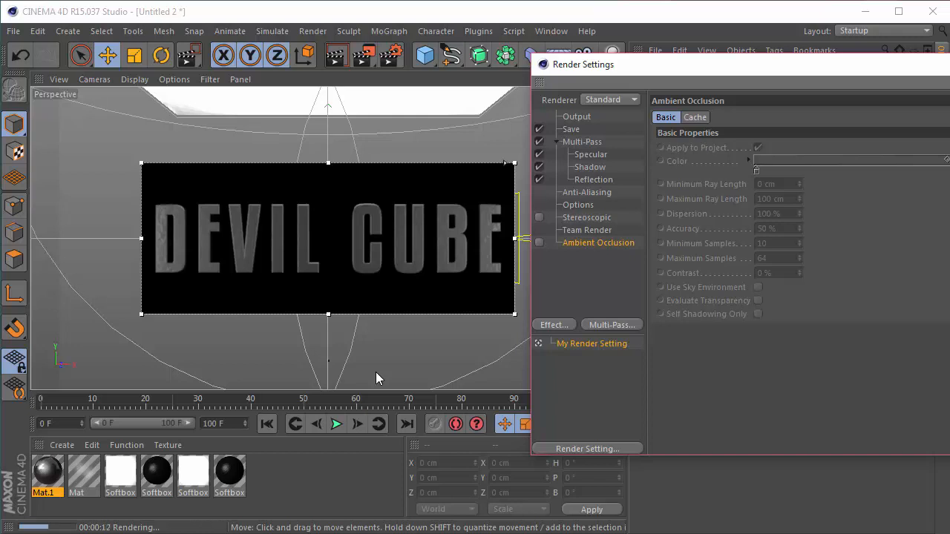
pyautogui.moveTo(710, 71); pyautogui.dragTo(445, 81)
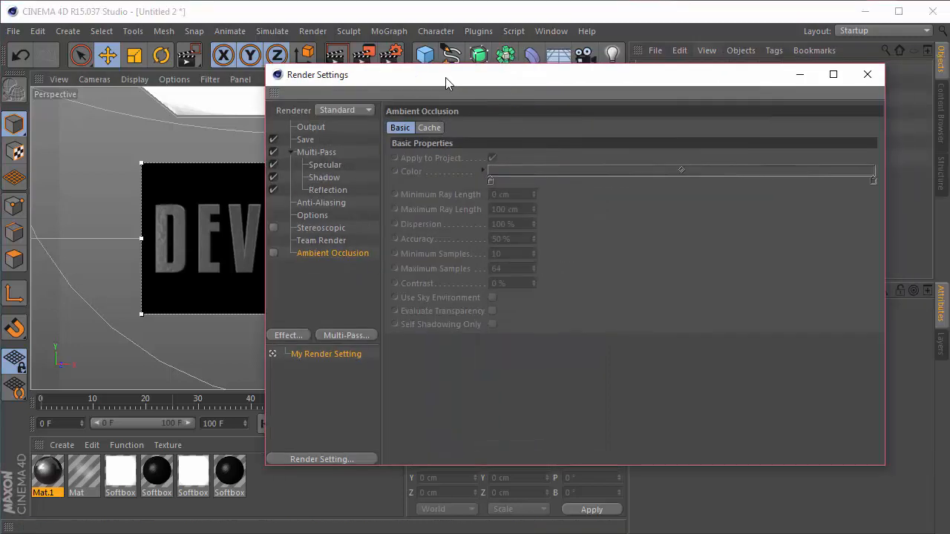
pyautogui.click(867, 74)
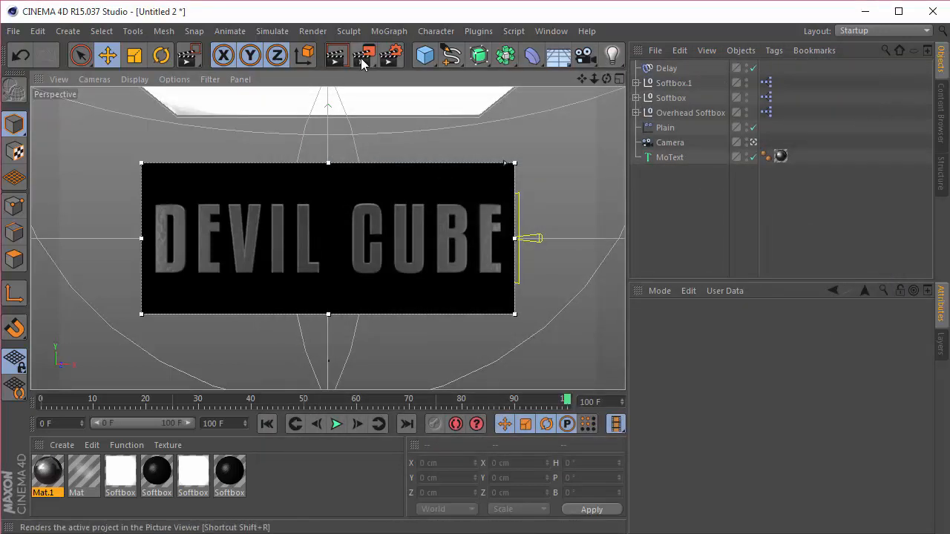
pyautogui.moveTo(361, 58); pyautogui.dragTo(404, 275)
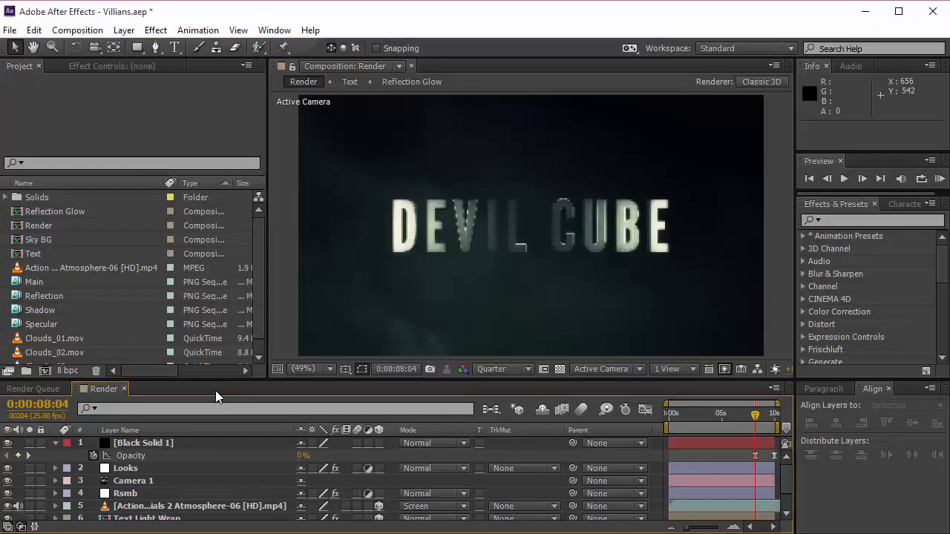
# Step: In After Effects, collapse the Black Solid 1 layer of the Render composition and enlarge the timeline to list all layers
pyautogui.click(55, 443)
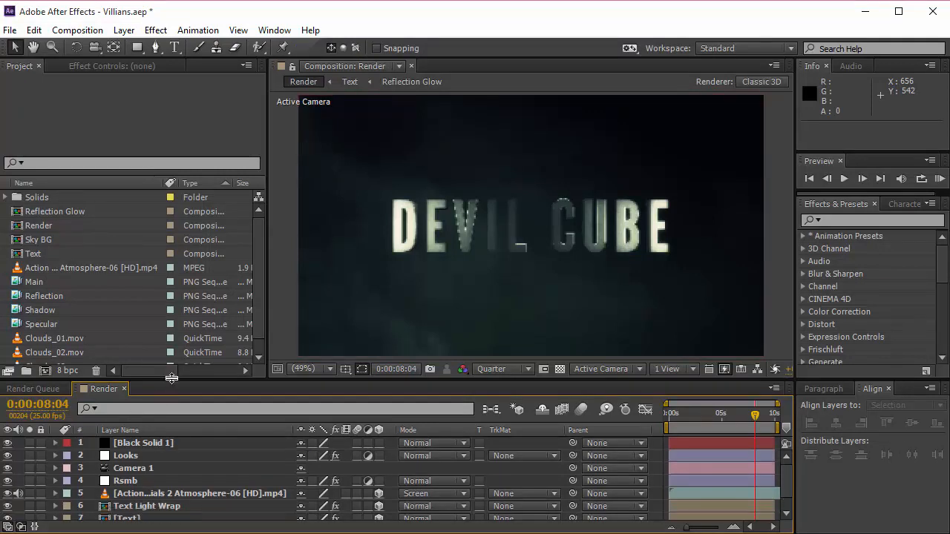
pyautogui.moveTo(172, 378); pyautogui.dragTo(171, 353)
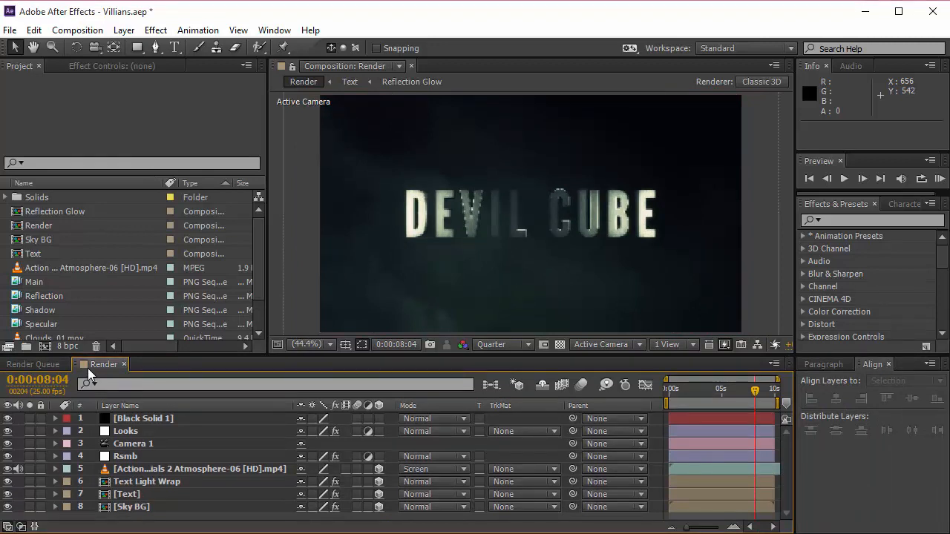
# Step: Create Comp 1 in the Solids folder at 1280 x 720, 25 fps and 0:00:10:01 long, and collapse the folder
pyautogui.click(35, 197)
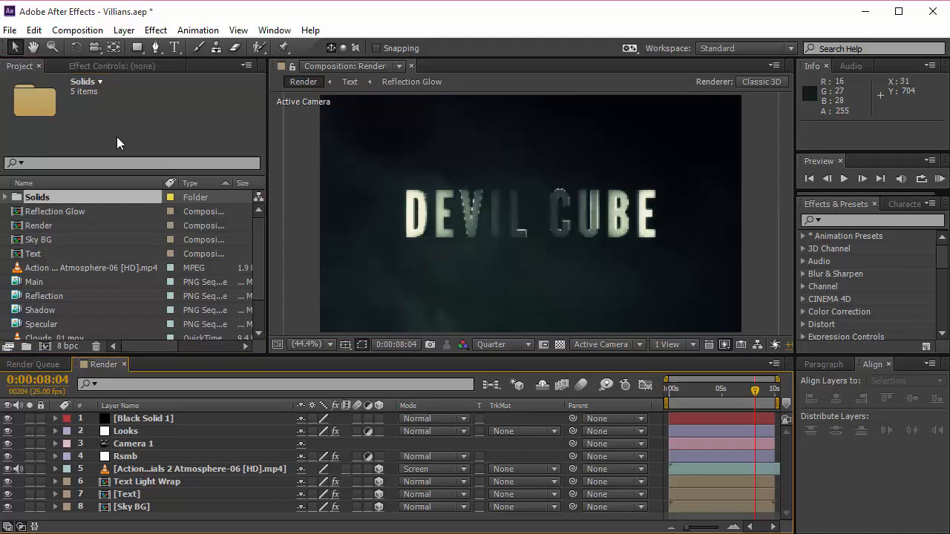
pyautogui.click(77, 30)
pyautogui.click(83, 47)
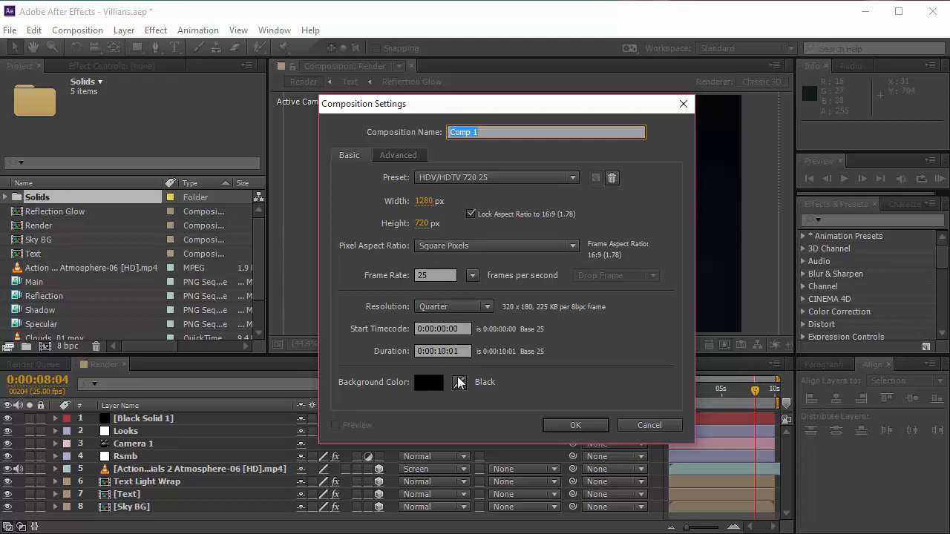
pyautogui.click(577, 428)
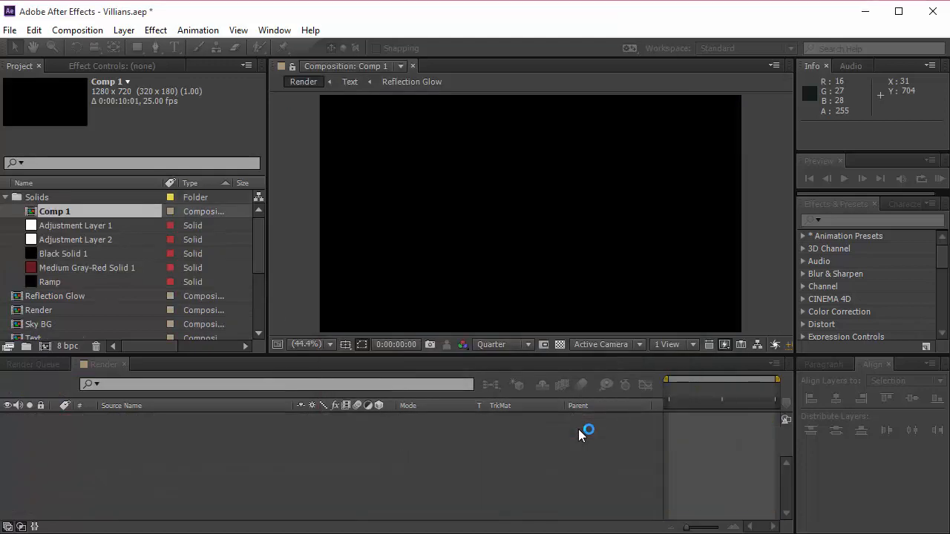
pyautogui.click(6, 198)
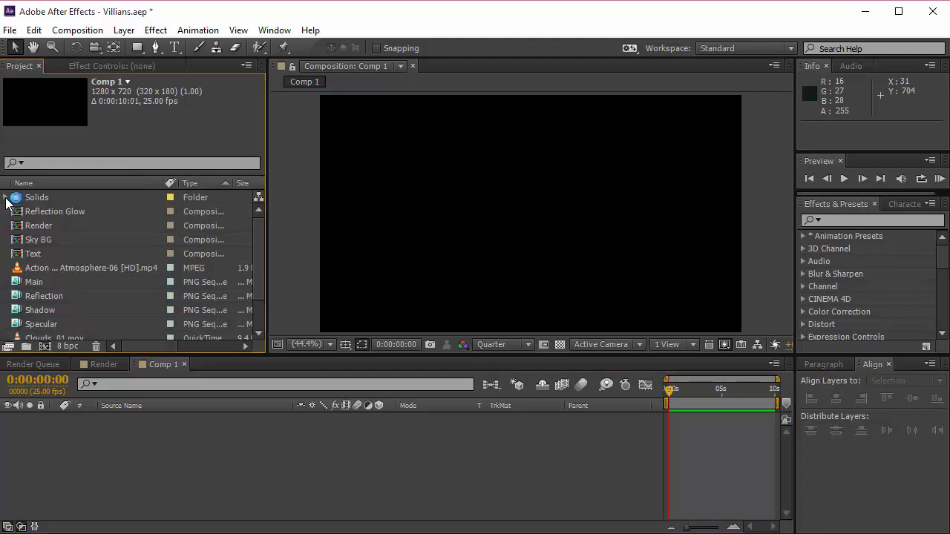
pyautogui.scroll(-3, 131, 267)
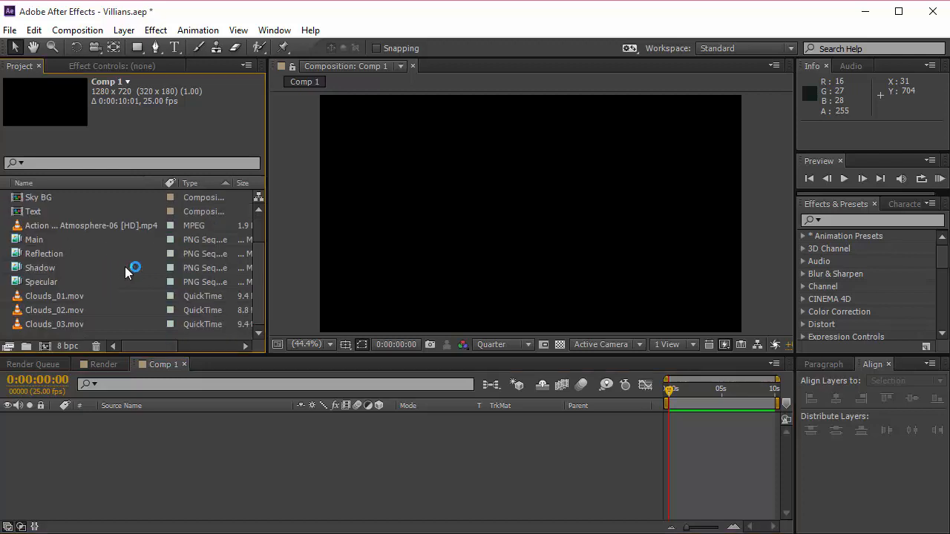
pyautogui.click(68, 327)
pyautogui.hotkey('ctrl', 'a')
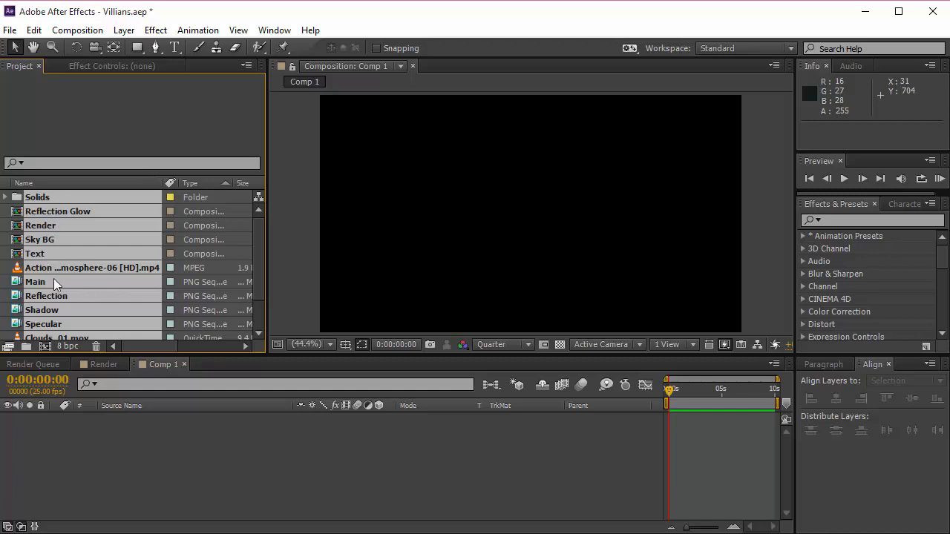
pyautogui.scroll(-3, 53, 278)
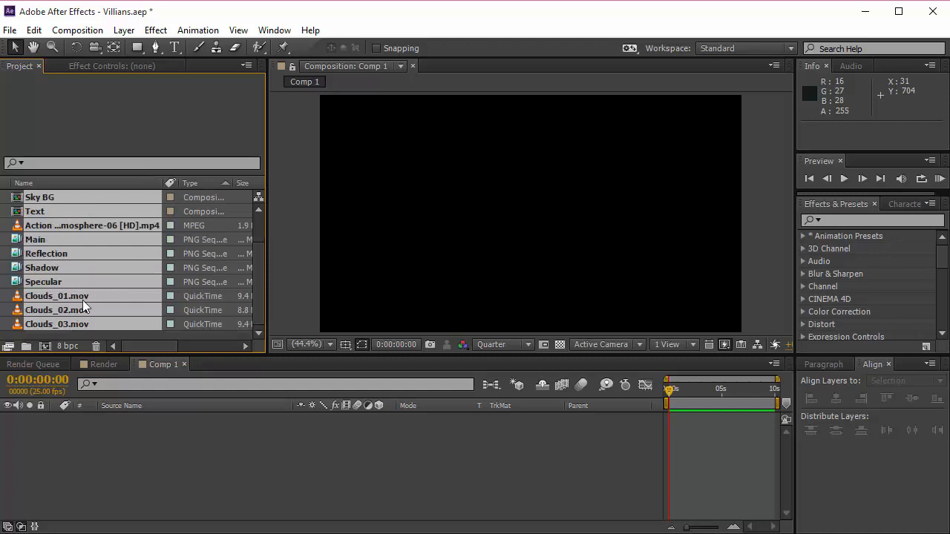
pyautogui.scroll(3, 80, 302)
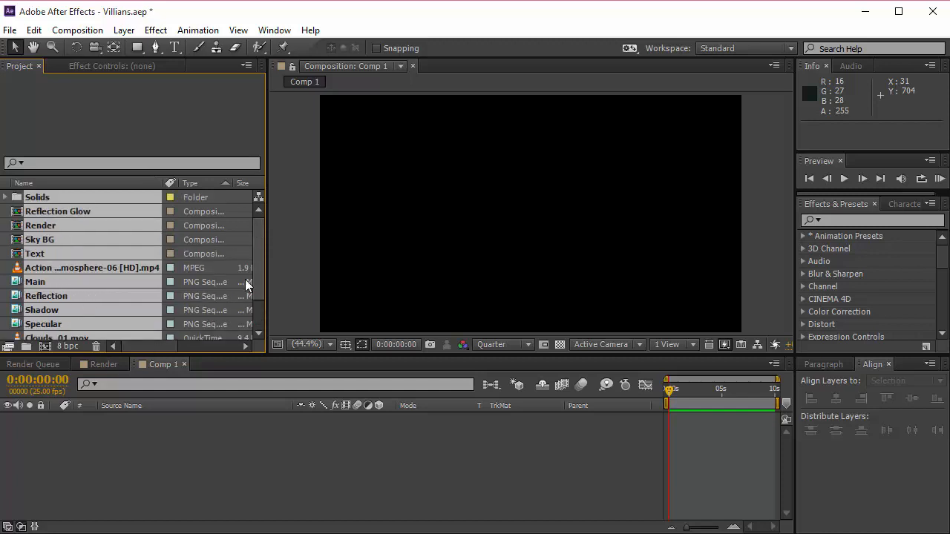
pyautogui.click(2, 237)
pyautogui.click(135, 471)
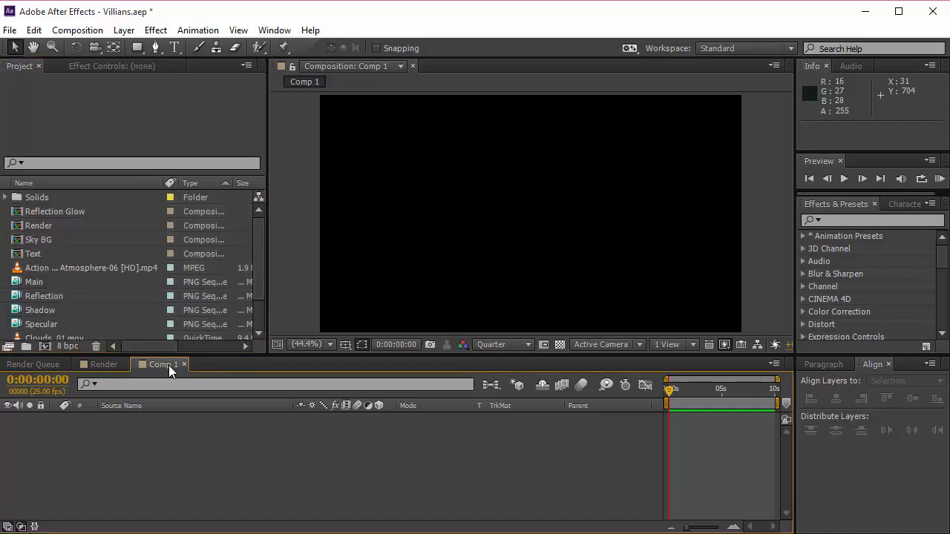
pyautogui.scroll(-3, 116, 322)
pyautogui.scroll(3, 115, 322)
# Step: Select all project items from Solids through Clouds_03.mov and group them in a new folder named Old
pyautogui.click(37, 196)
pyautogui.scroll(-3, 63, 307)
pyautogui.keyDown('shift'); pyautogui.click(68, 324); pyautogui.keyUp('shift')
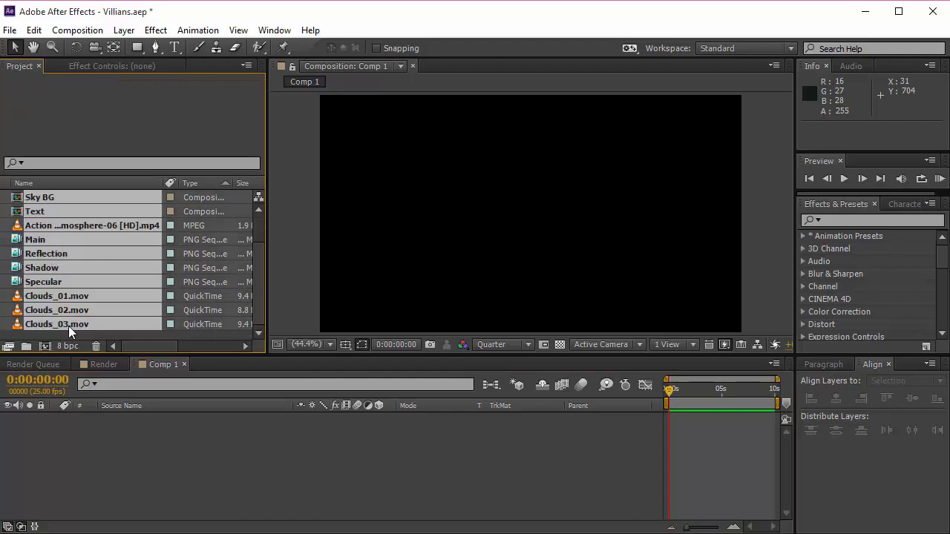
pyautogui.rightClick(72, 248)
pyautogui.click(48, 254)
pyautogui.moveTo(43, 325); pyautogui.dragTo(26, 346)
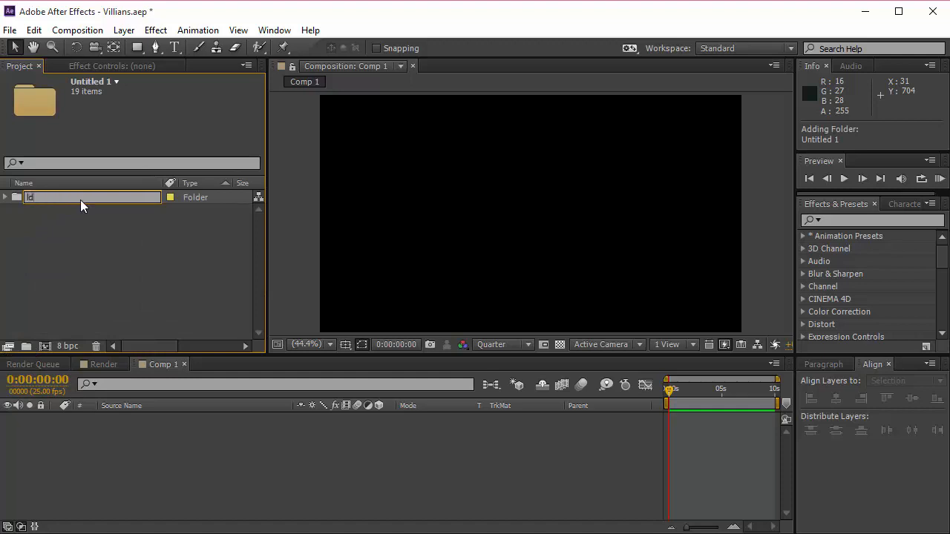
pyautogui.write('Old')
pyautogui.press('Return')
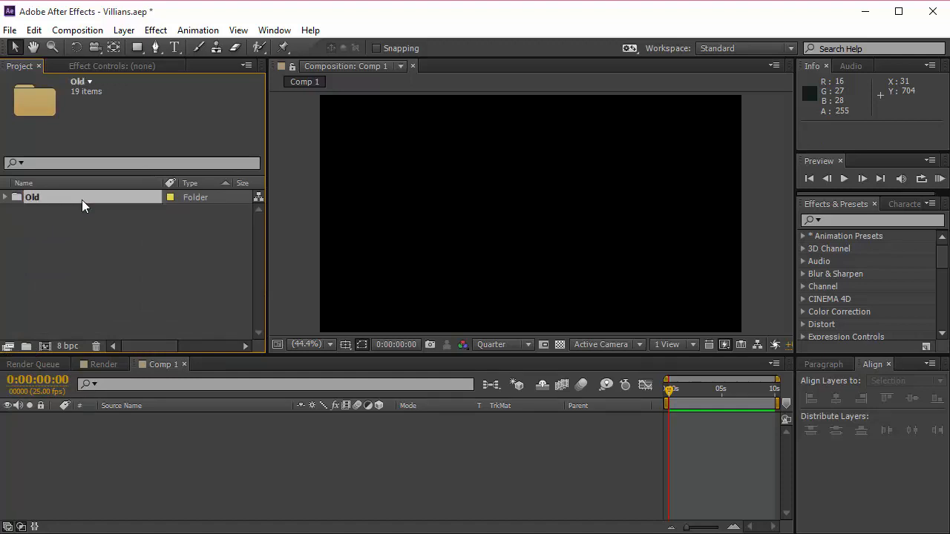
# Step: Import the reflection pass from the Villians folder as a PNG sequence starting with Text pass_refl0000.png
pyautogui.click(148, 363)
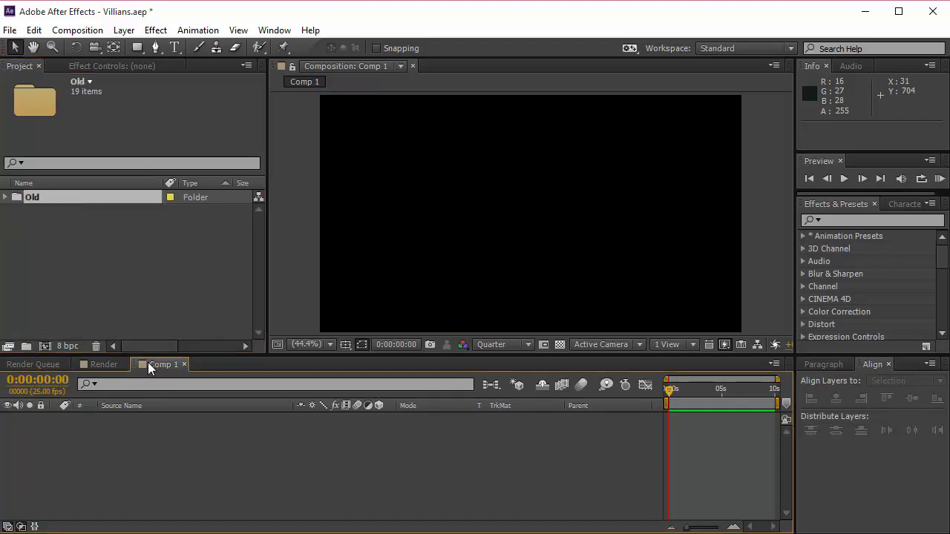
pyautogui.doubleClick(67, 255)
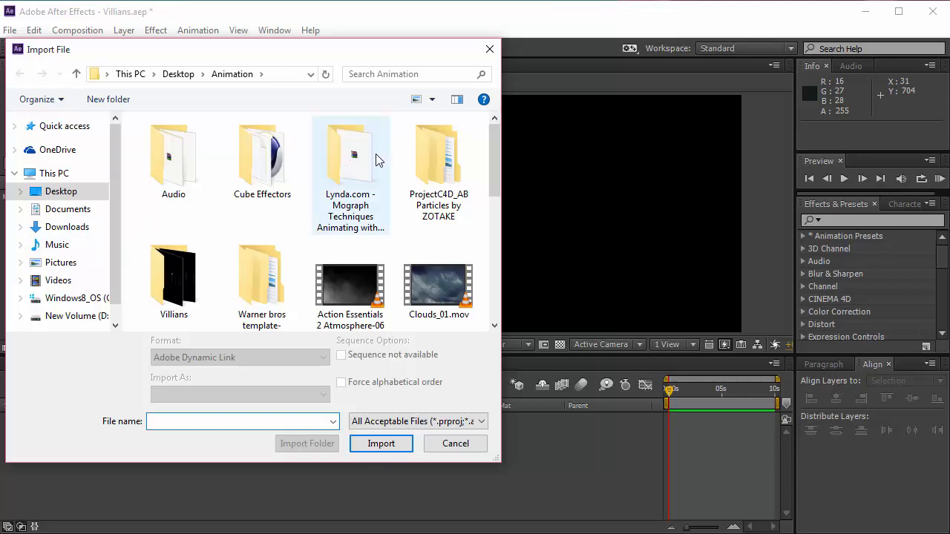
pyautogui.doubleClick(191, 275)
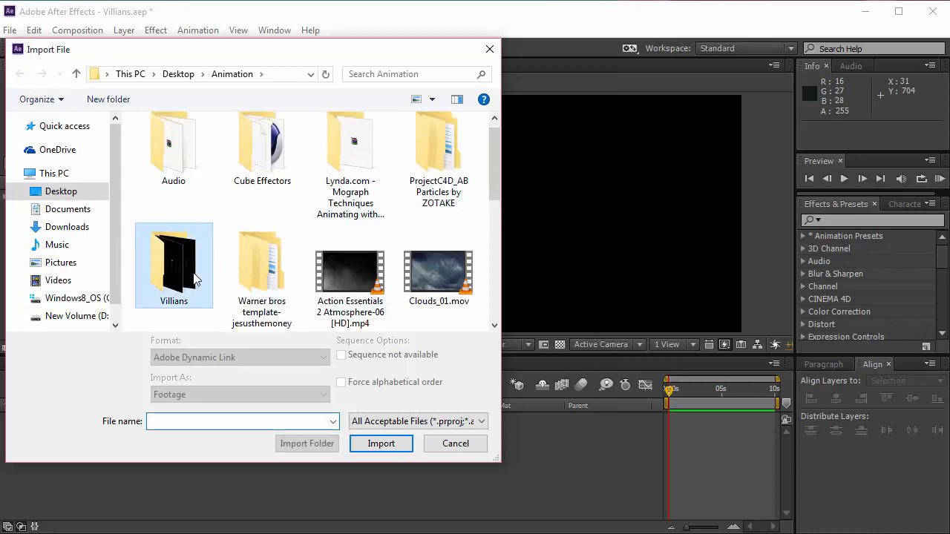
pyautogui.click(199, 157)
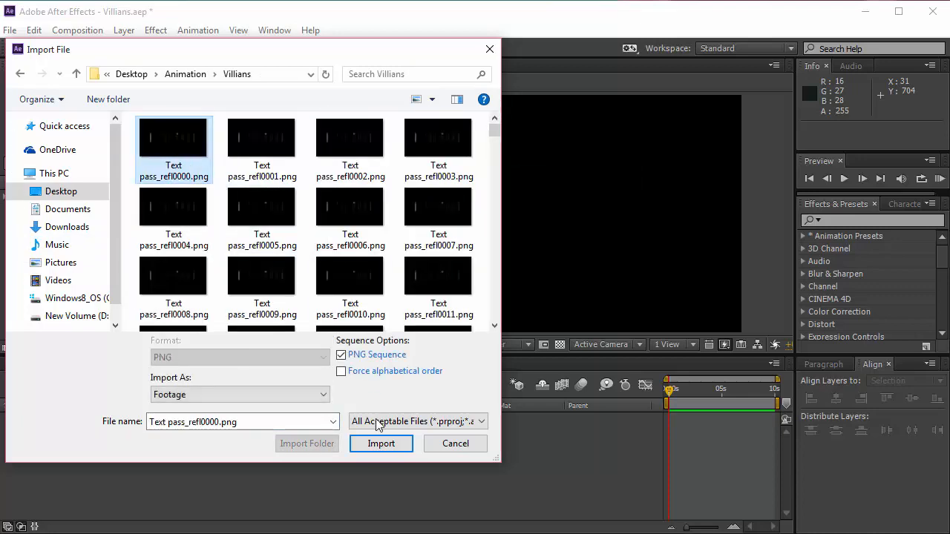
pyautogui.click(380, 443)
# Step: Import the shadow pass as a PNG sequence starting with Text pass_shadow0000.png
pyautogui.doubleClick(98, 277)
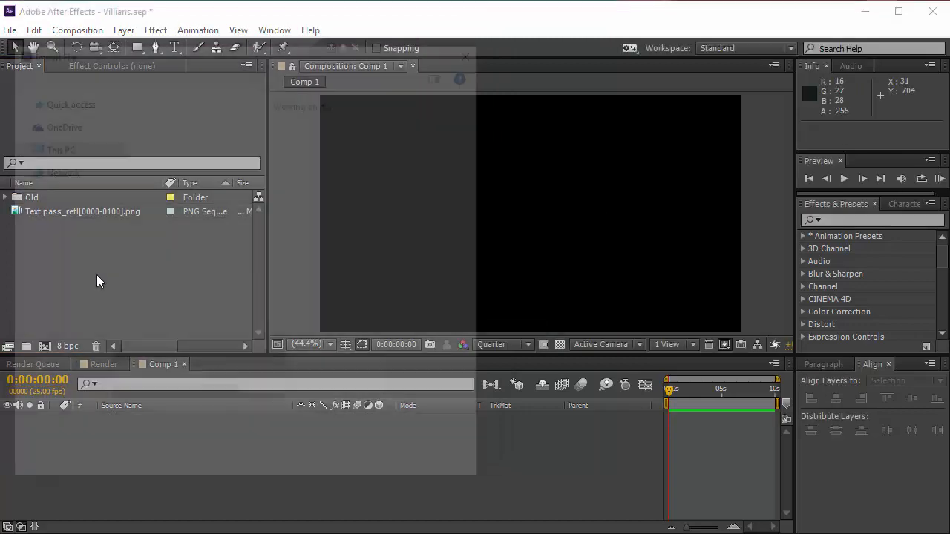
pyautogui.scroll(-15, 291, 189)
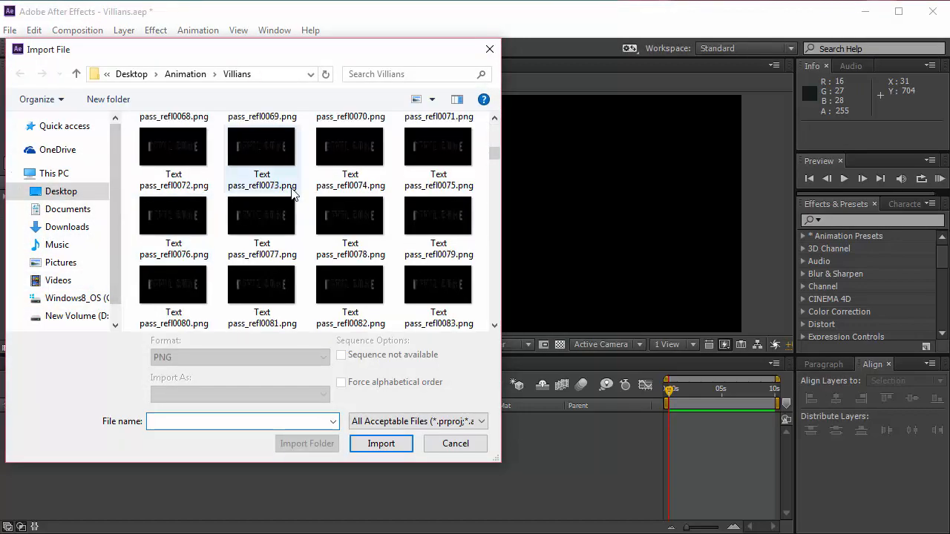
pyautogui.click(261, 276)
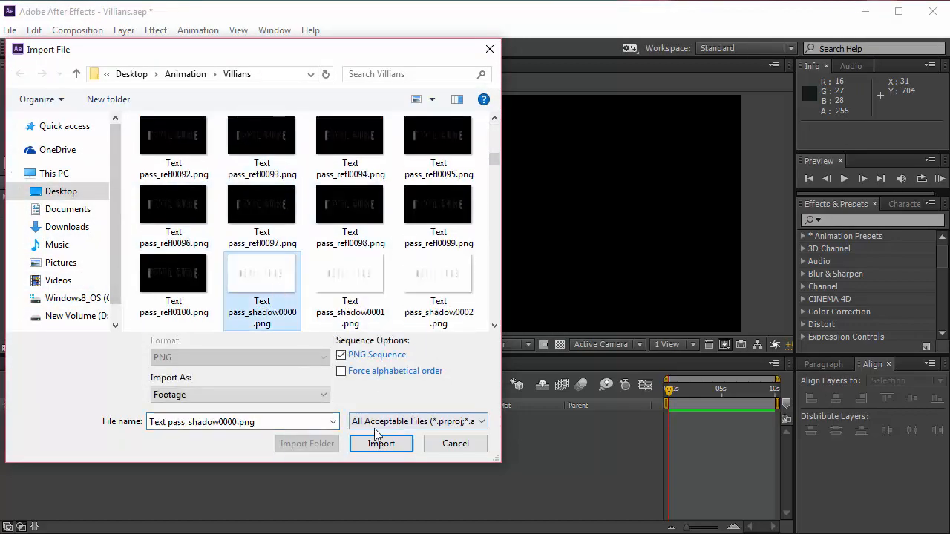
pyautogui.click(381, 443)
# Step: Import the specular pass as a PNG sequence starting with Text pass_specular0000.png
pyautogui.doubleClick(91, 263)
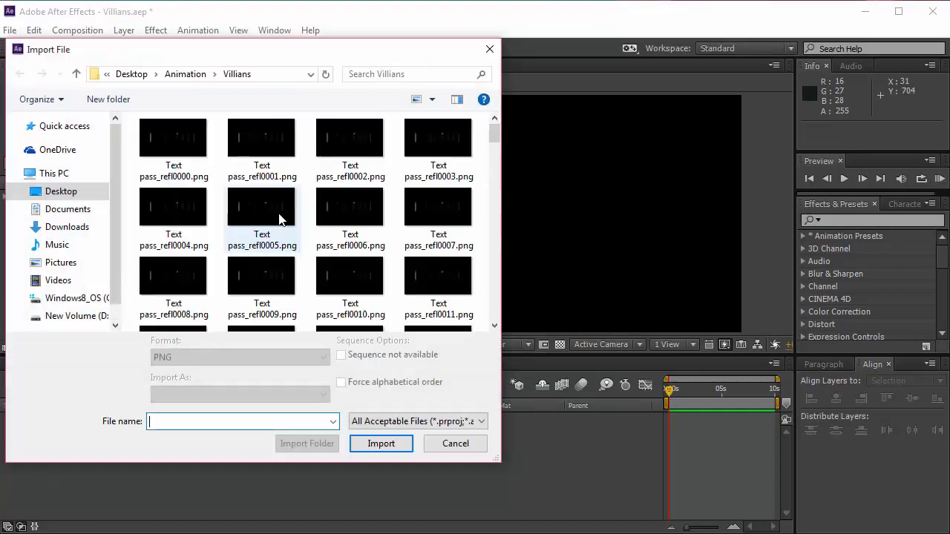
pyautogui.scroll(-6, 282, 219)
pyautogui.scroll(-15, 280, 218)
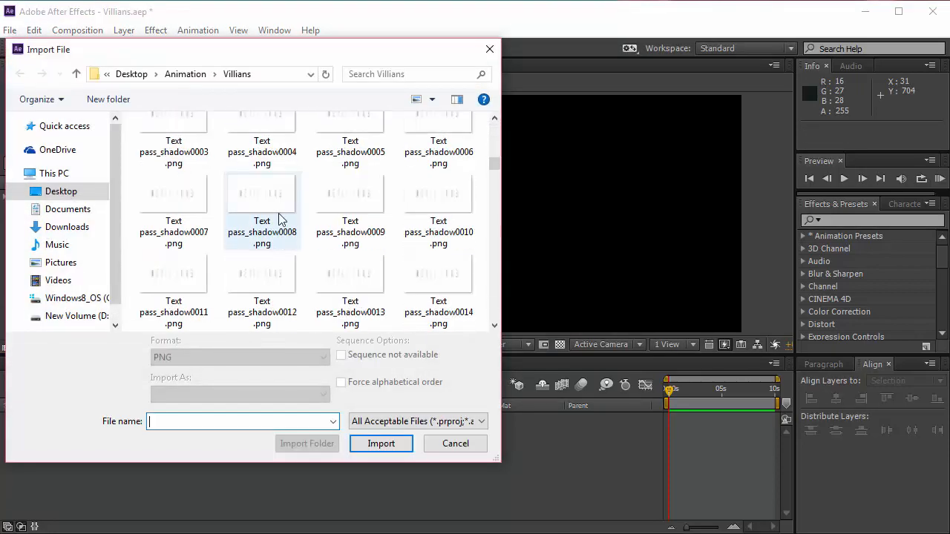
pyautogui.scroll(-11, 280, 218)
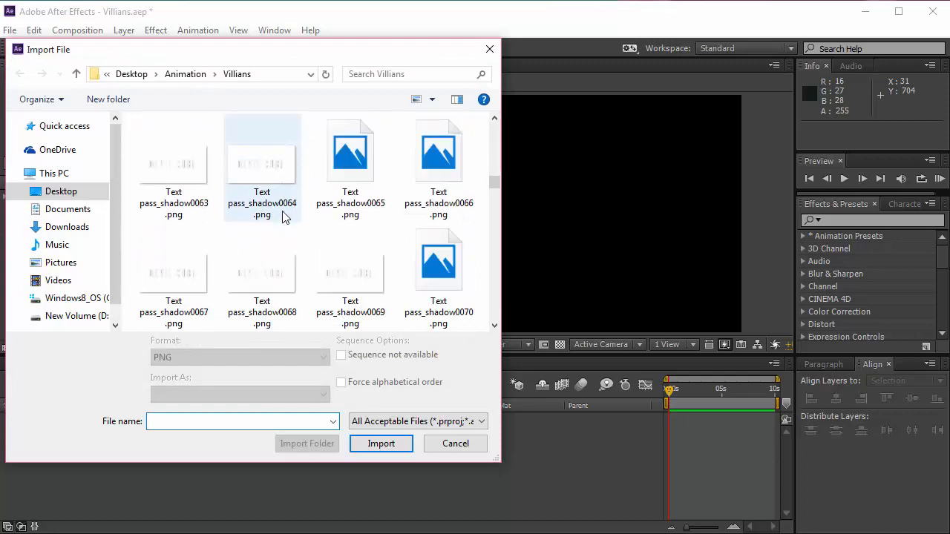
pyautogui.scroll(-3, 282, 217)
pyautogui.click(351, 167)
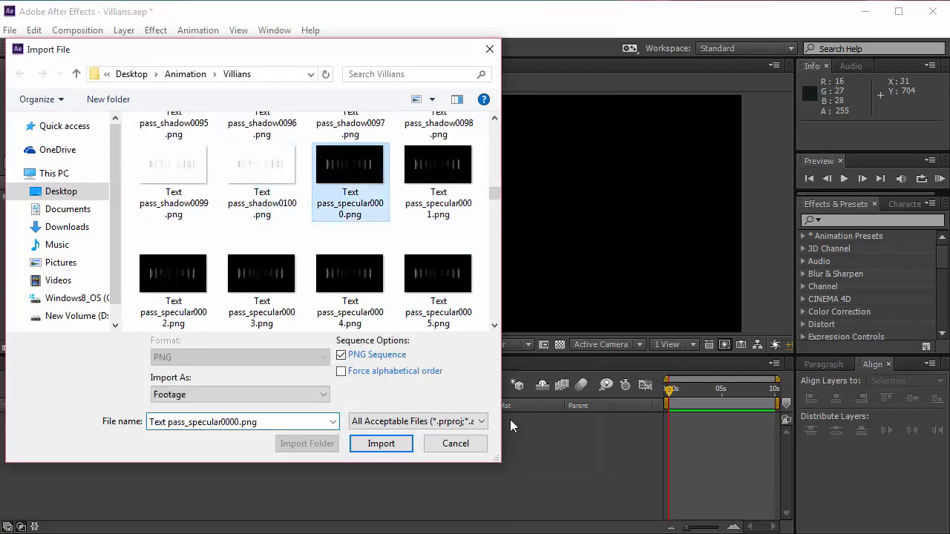
pyautogui.click(380, 443)
# Step: Import the main text render from the Villians folder as a PNG sequence, picking text0100.png
pyautogui.doubleClick(125, 282)
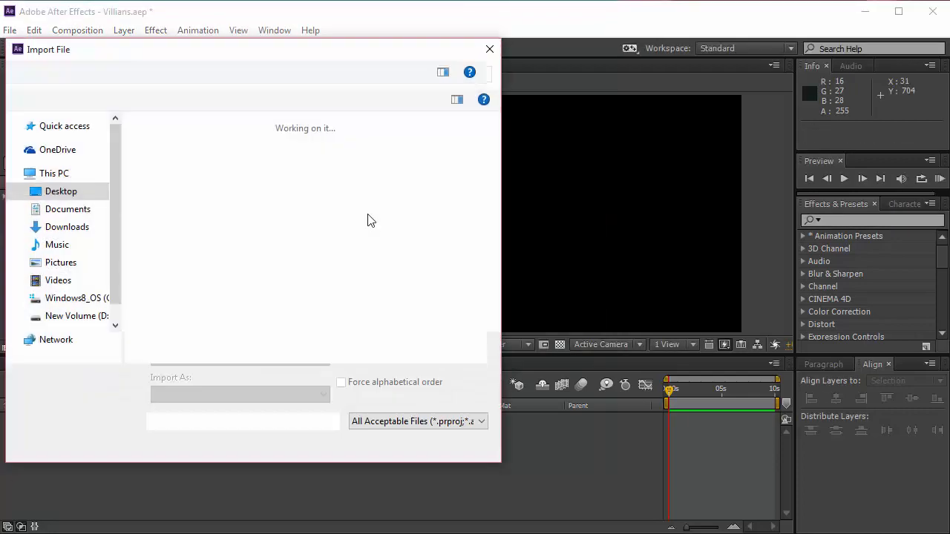
pyautogui.scroll(-2, 497, 236)
pyautogui.scroll(-20, 496, 260)
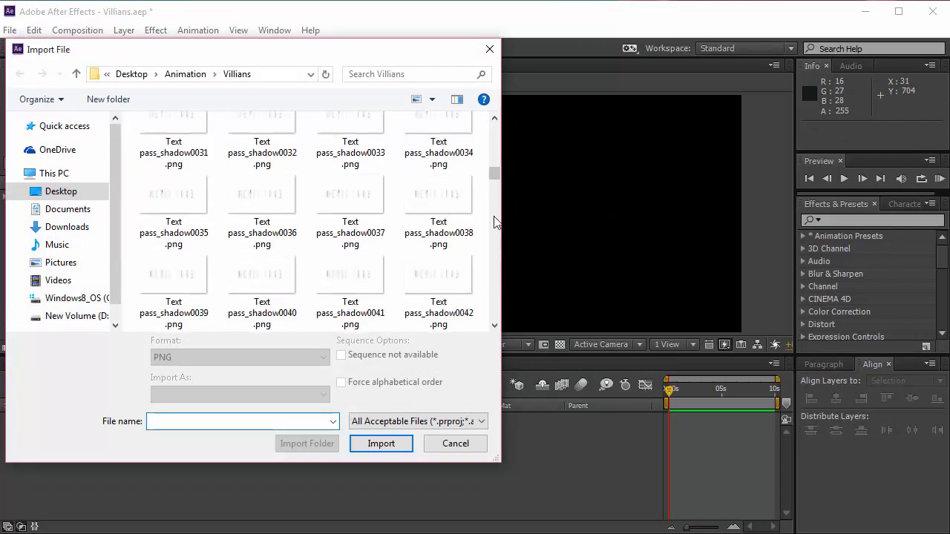
pyautogui.moveTo(491, 169); pyautogui.dragTo(491, 121)
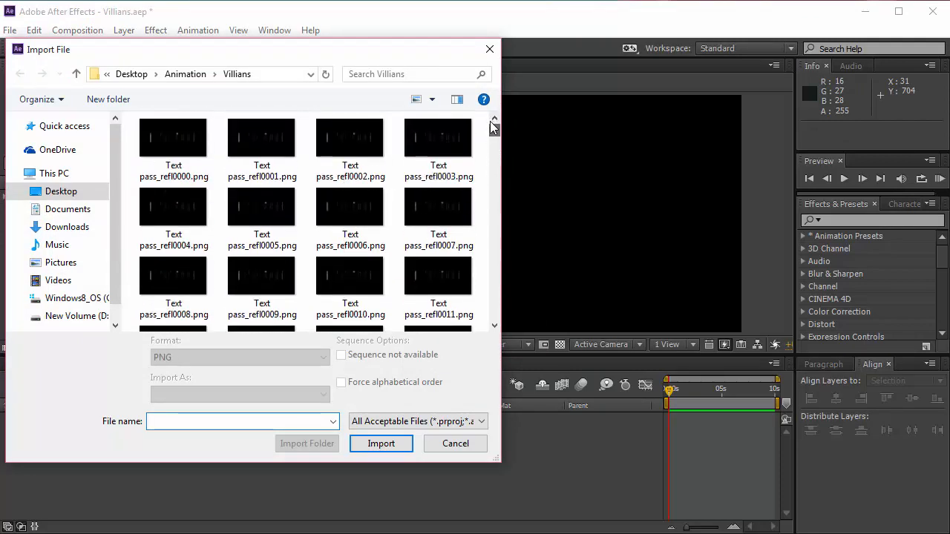
pyautogui.scroll(-8, 446, 193)
pyautogui.moveTo(493, 139); pyautogui.dragTo(495, 213)
pyautogui.click(446, 174)
pyautogui.scroll(-5, 493, 212)
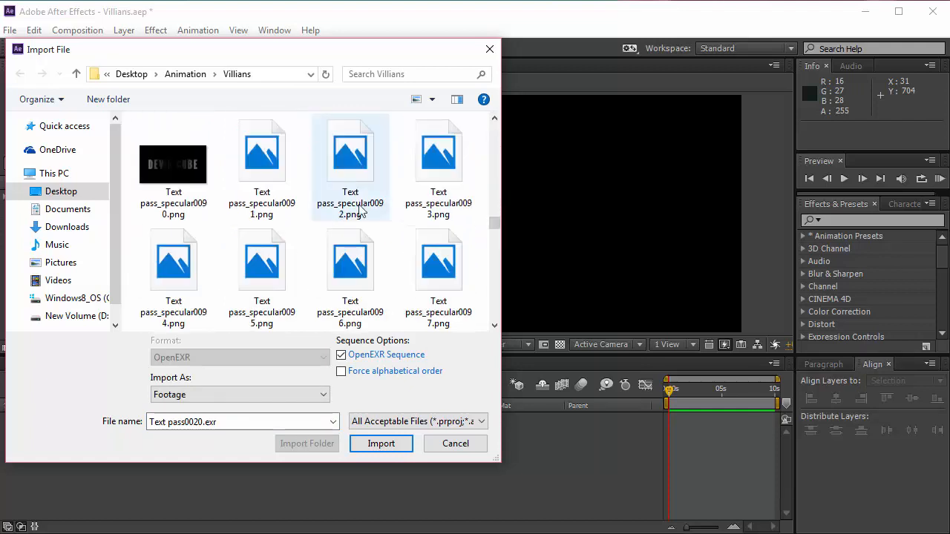
pyautogui.scroll(-5, 360, 211)
pyautogui.scroll(-20, 360, 212)
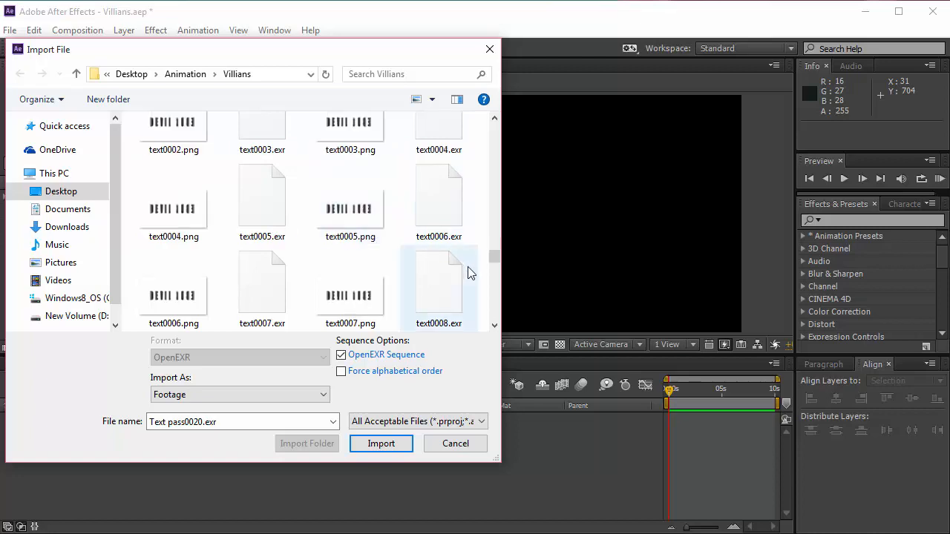
pyautogui.moveTo(494, 255); pyautogui.dragTo(493, 319)
pyautogui.click(460, 210)
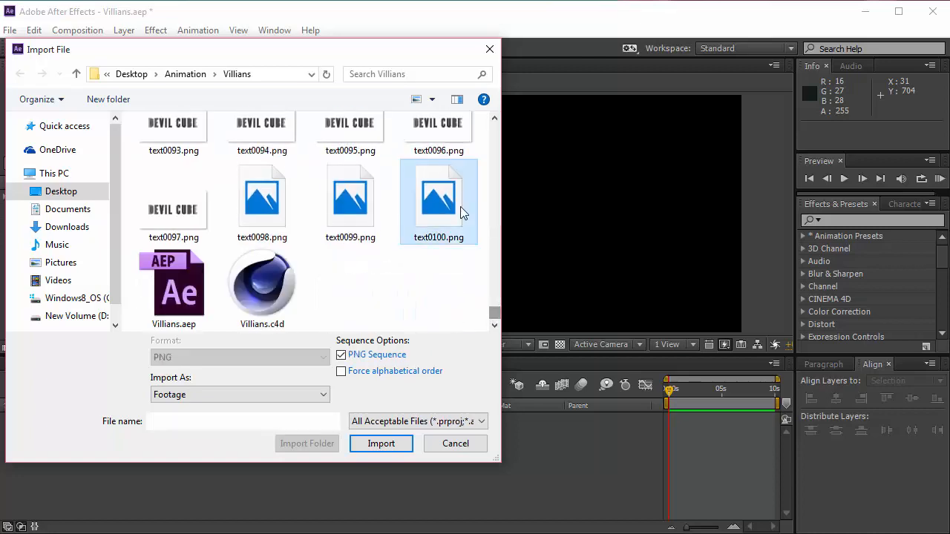
pyautogui.click(380, 443)
# Step: Rename the Text pass_refl sequence in the project as Reflection
pyautogui.click(97, 212)
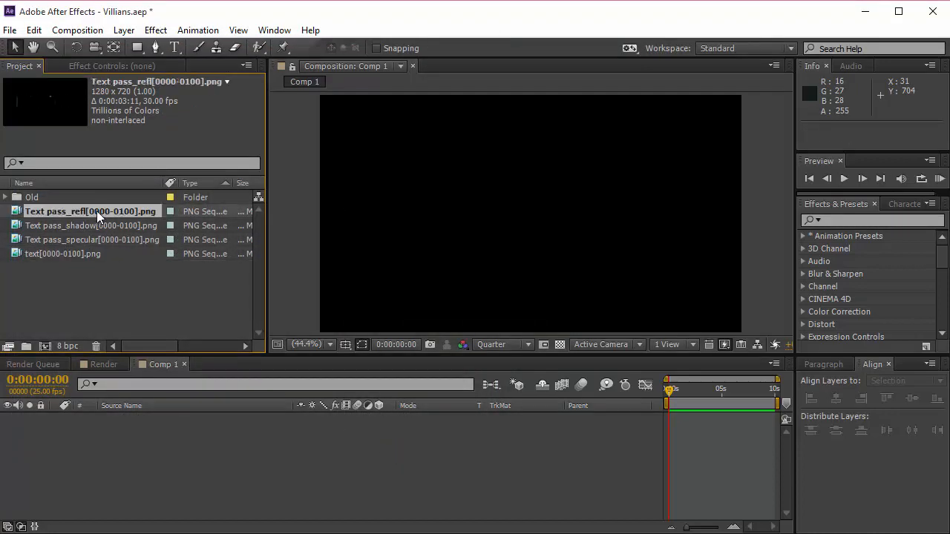
pyautogui.press('Return')
pyautogui.write('reflect')
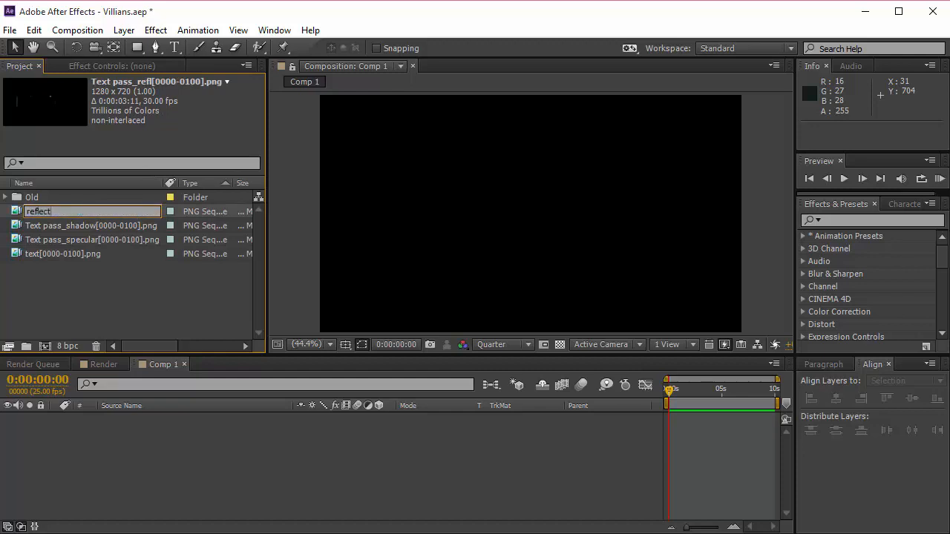
pyautogui.write('io')
pyautogui.hotkey('ctrl', 'a')
pyautogui.write('R')
pyautogui.press('Return')
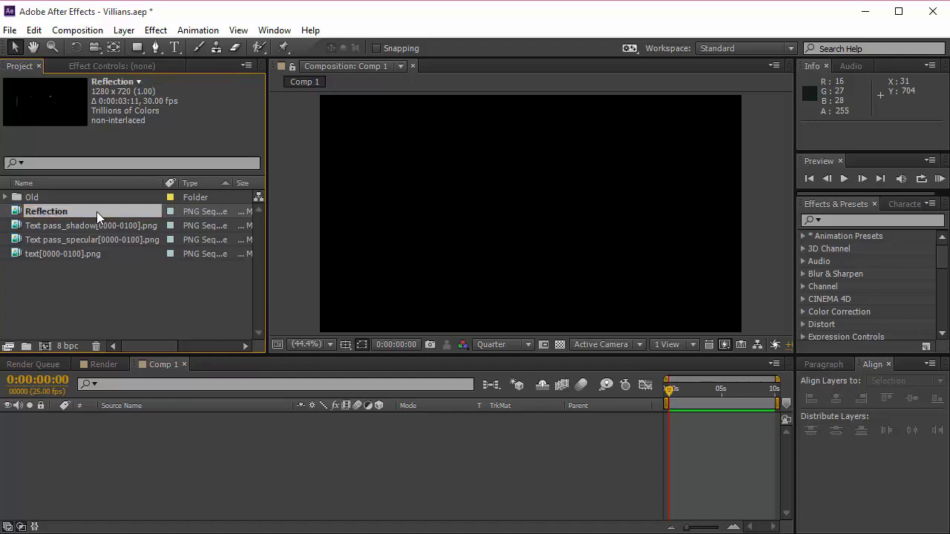
# Step: Rename the Text pass_shadow sequence in the project as Shadow
pyautogui.click(105, 223)
pyautogui.press('Return')
pyautogui.write('Shadow')
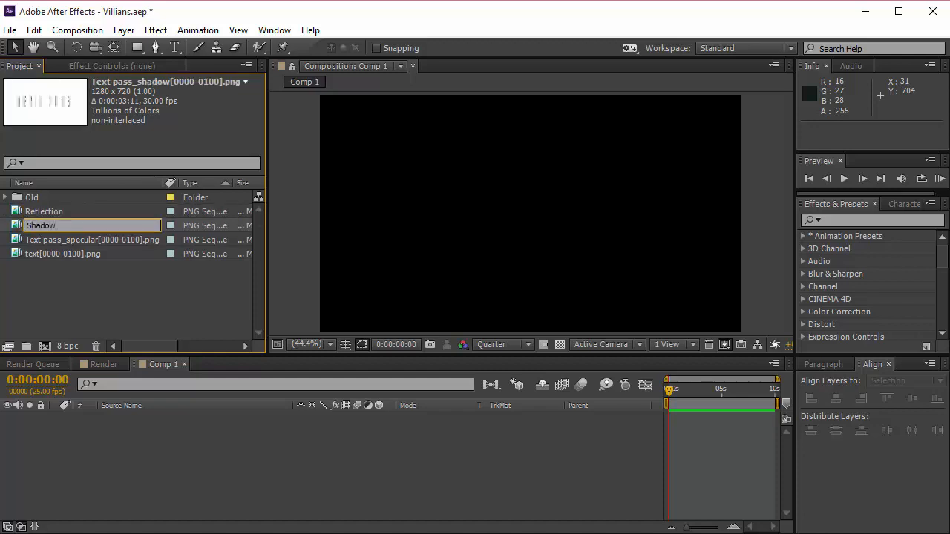
pyautogui.press('Return')
# Step: Rename the Text pass_specular sequence in the project as Specular
pyautogui.click(101, 238)
pyautogui.press('Return')
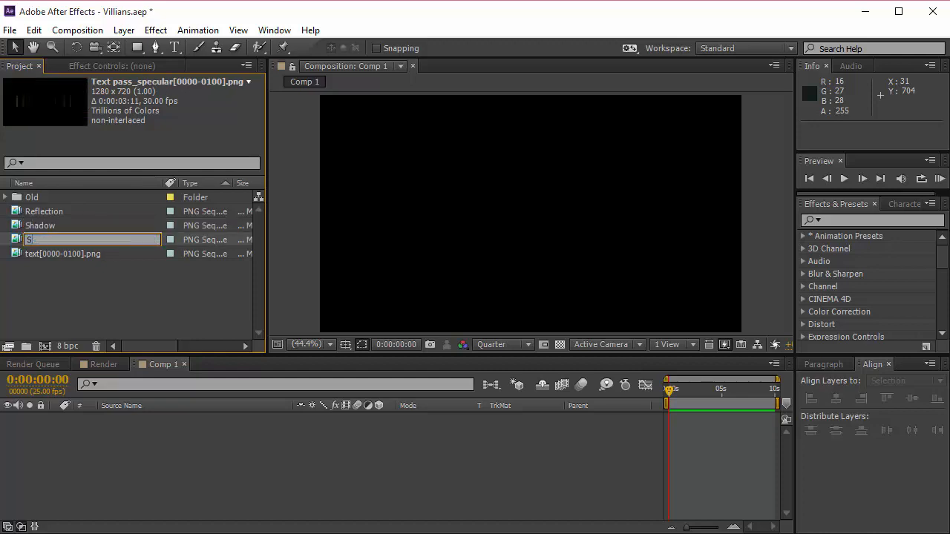
pyautogui.write('Specular')
pyautogui.press('Return')
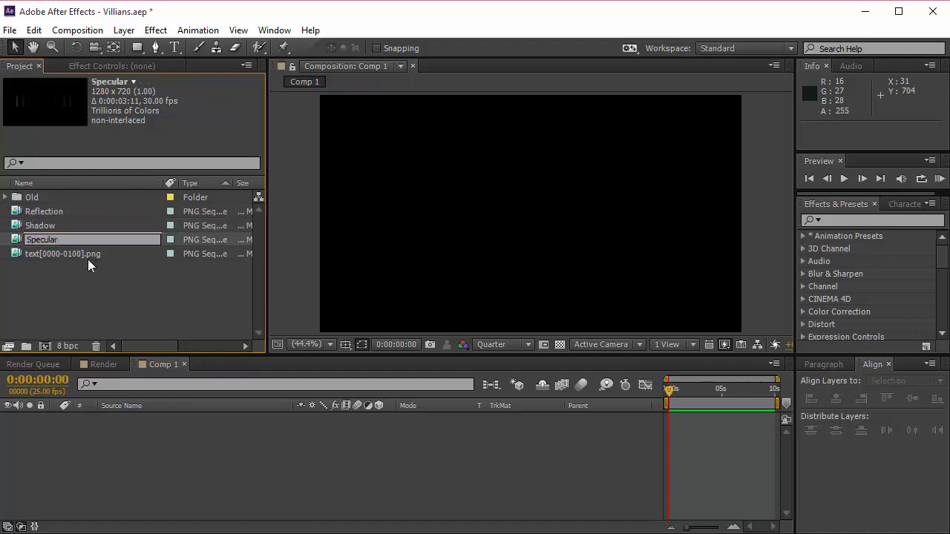
# Step: Rename the text[0000-0100].png sequence as Main and clear the project selection
pyautogui.click(81, 256)
pyautogui.press('Return')
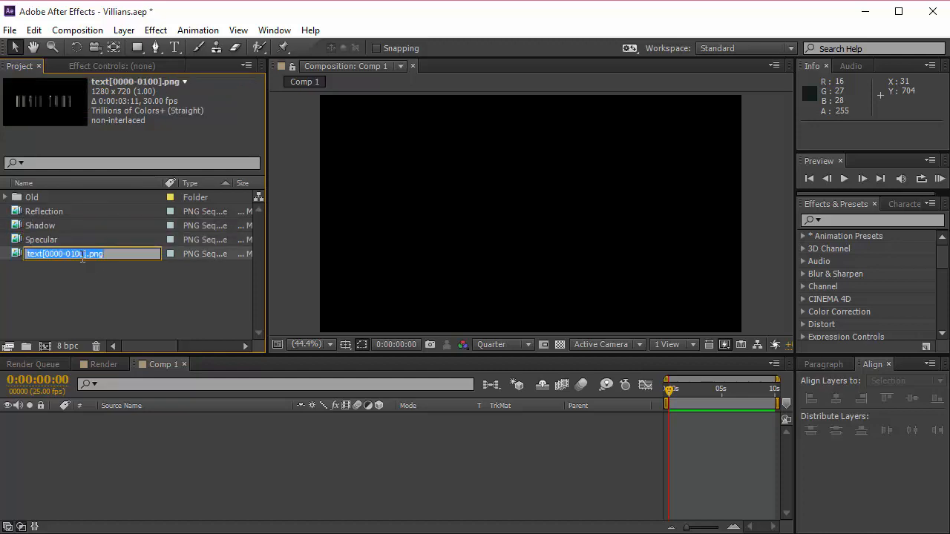
pyautogui.write('Main')
pyautogui.press('Return')
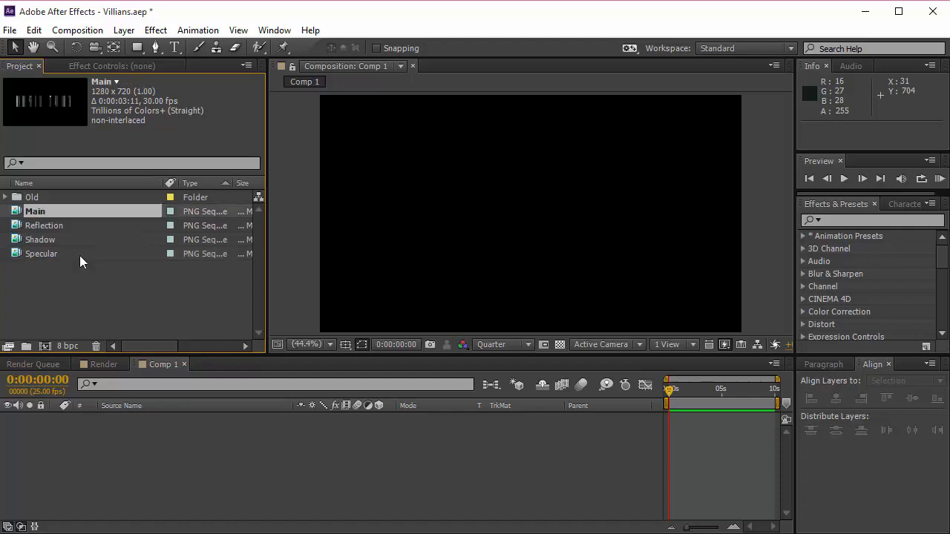
pyautogui.click(58, 237)
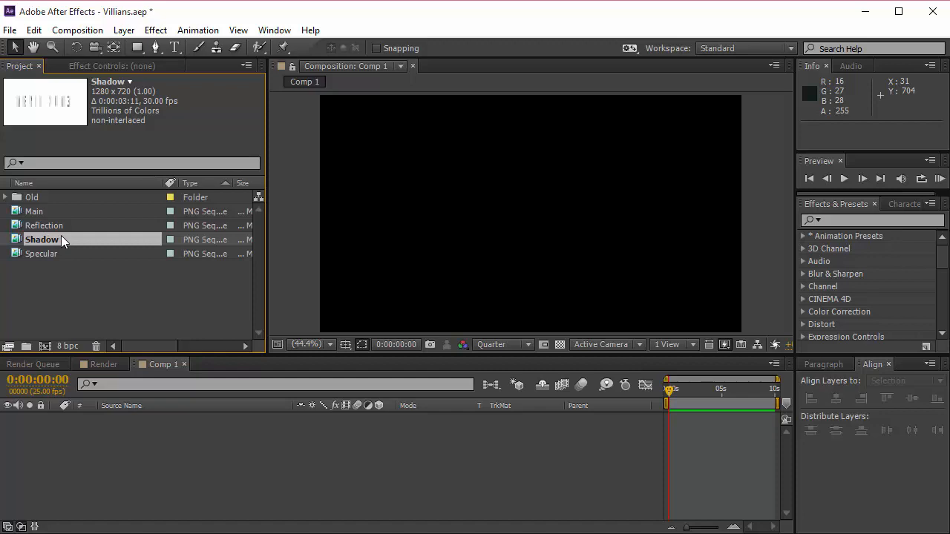
pyautogui.click(61, 289)
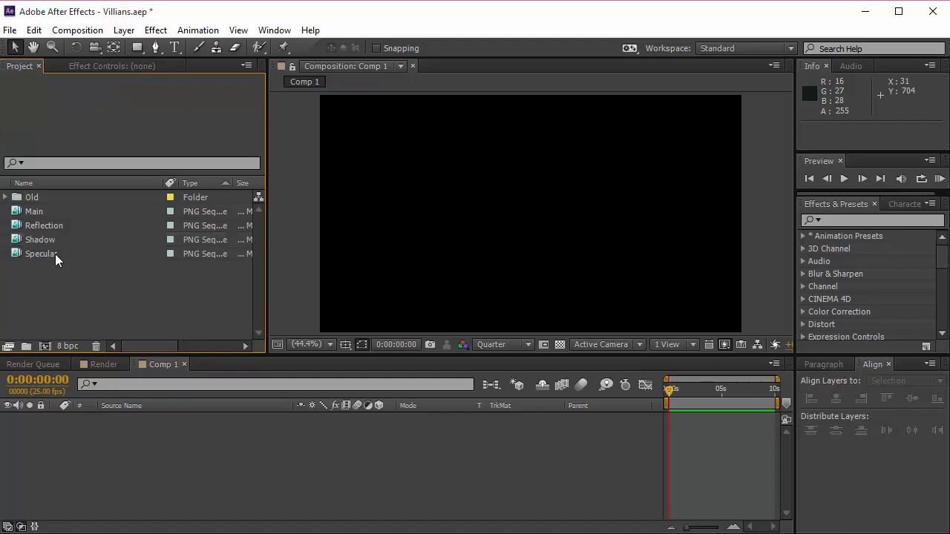
pyautogui.moveTo(36, 210); pyautogui.dragTo(137, 438)
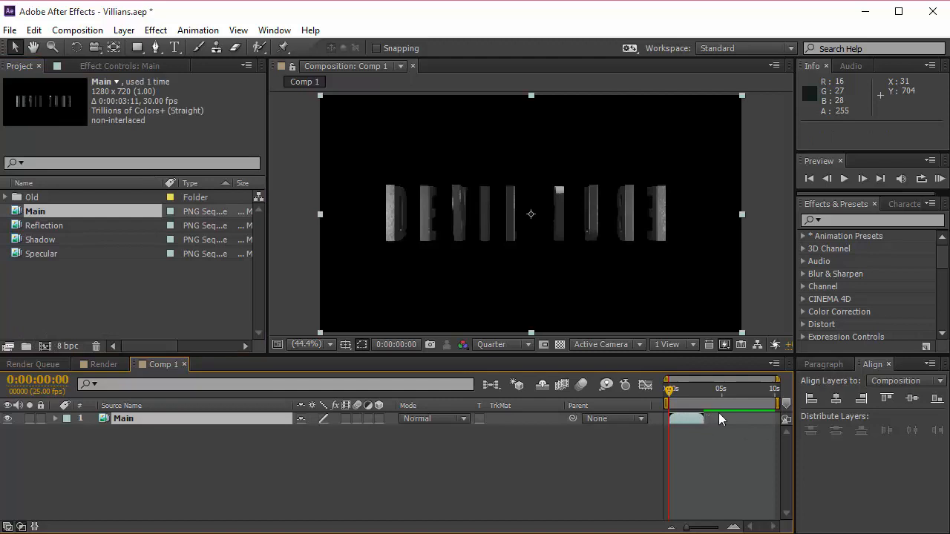
pyautogui.click(678, 390)
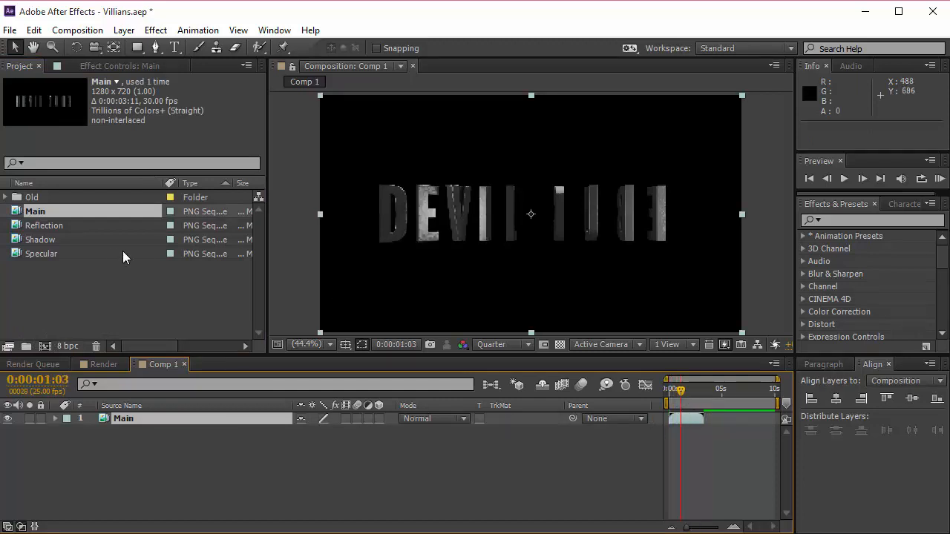
pyautogui.press('Delete')
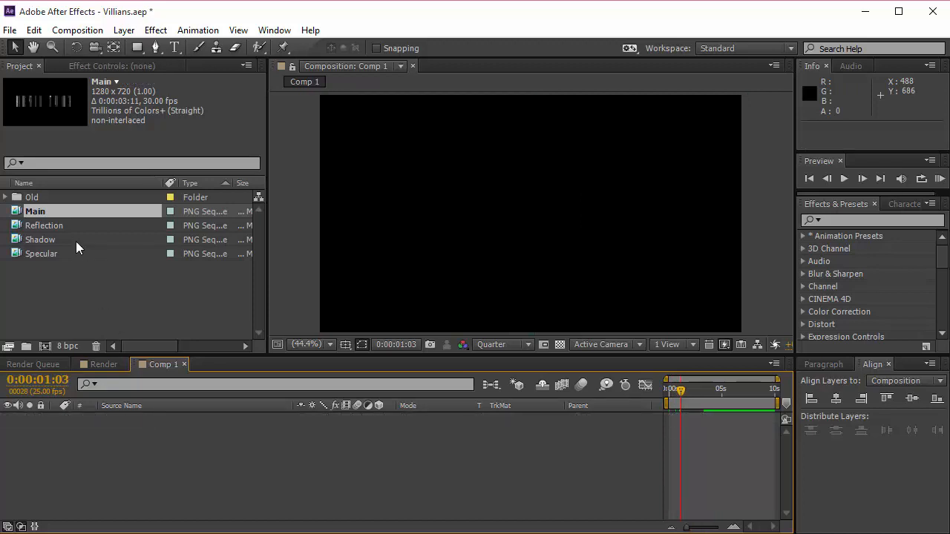
# Step: Interpret the Main footage at an assumed frame rate of 25 frames per second
pyautogui.click(77, 253)
pyautogui.rightClick(87, 212)
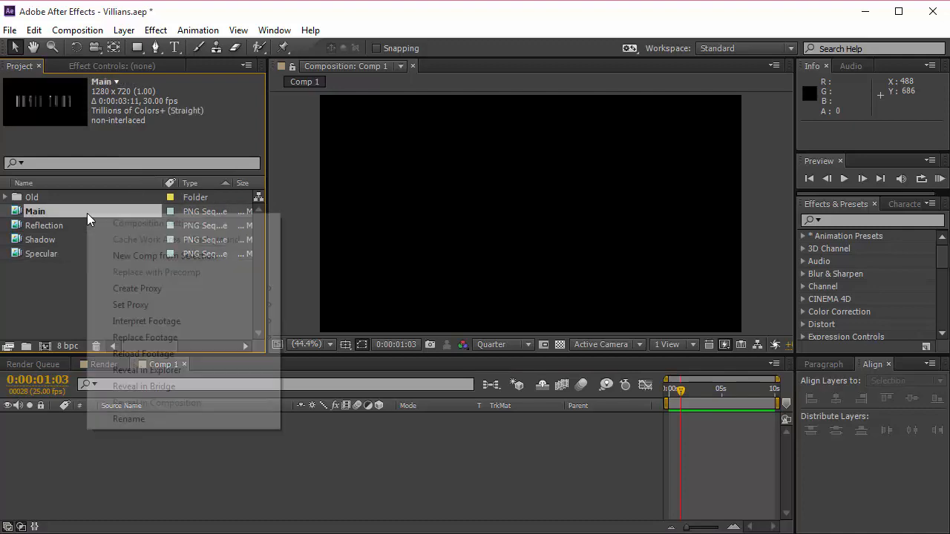
pyautogui.moveTo(273, 306)
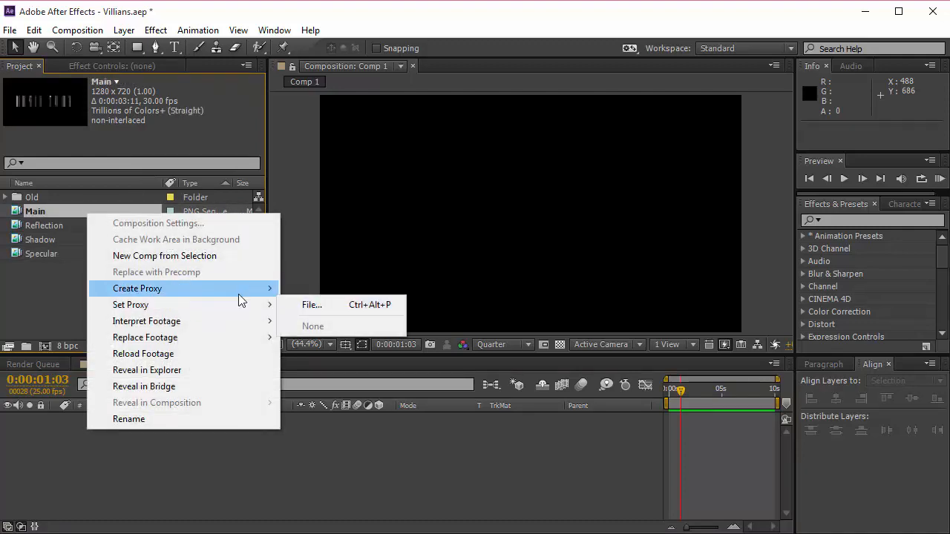
pyautogui.moveTo(219, 321)
pyautogui.click(326, 320)
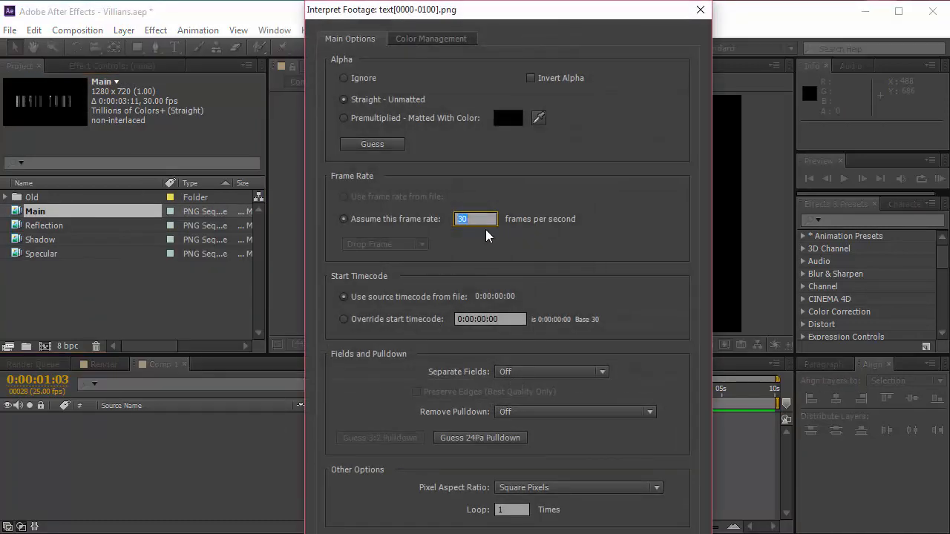
pyautogui.write('25')
pyautogui.press('Return')
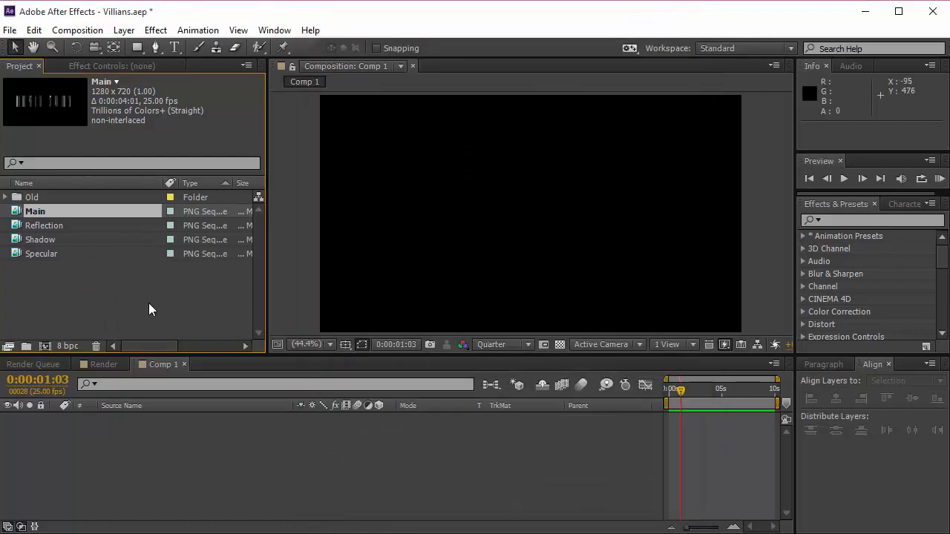
# Step: Remember the Main footage's interpretation, apply it to Reflection, Shadow and Specular together, and check each sequence's frame rate
pyautogui.rightClick(65, 213)
pyautogui.moveTo(190, 321)
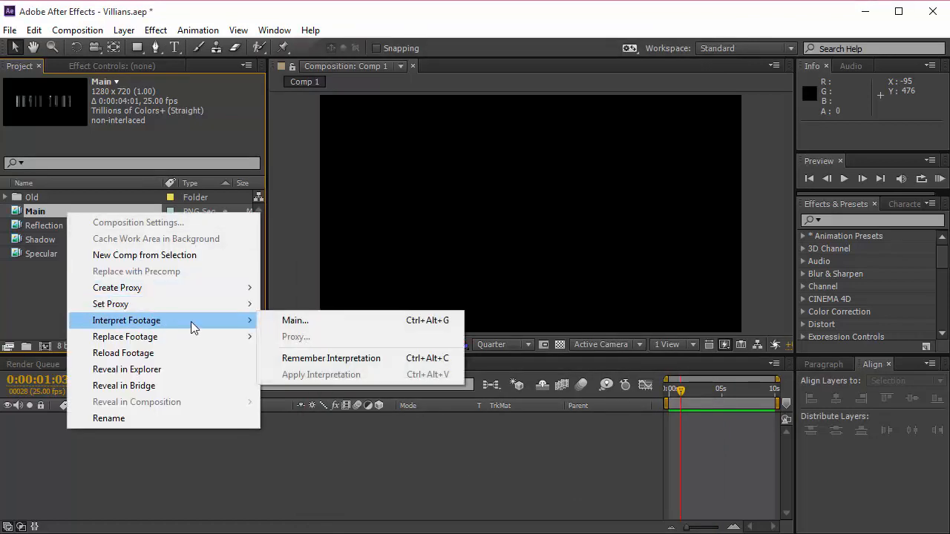
pyautogui.click(326, 359)
pyautogui.click(78, 226)
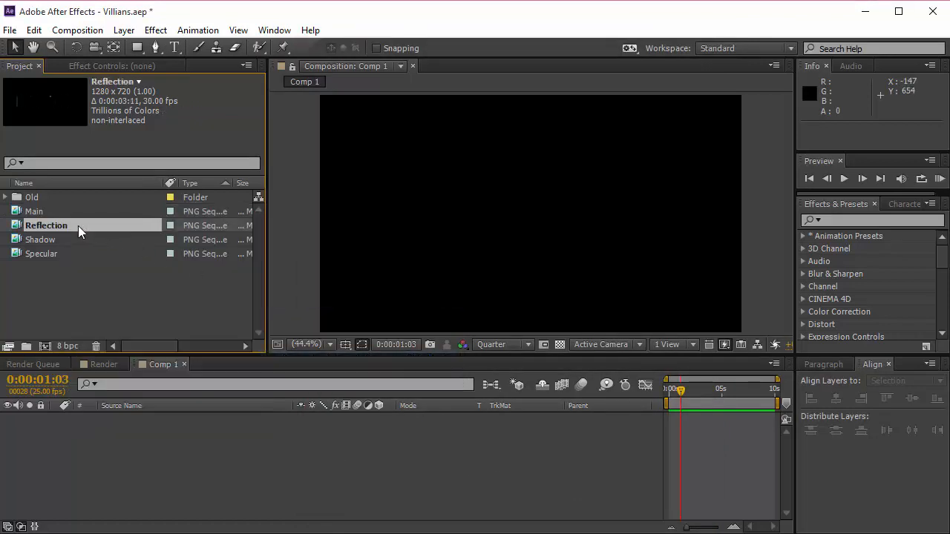
pyautogui.keyDown('shift'); pyautogui.click(78, 255); pyautogui.keyUp('shift')
pyautogui.rightClick(79, 242)
pyautogui.moveTo(214, 346)
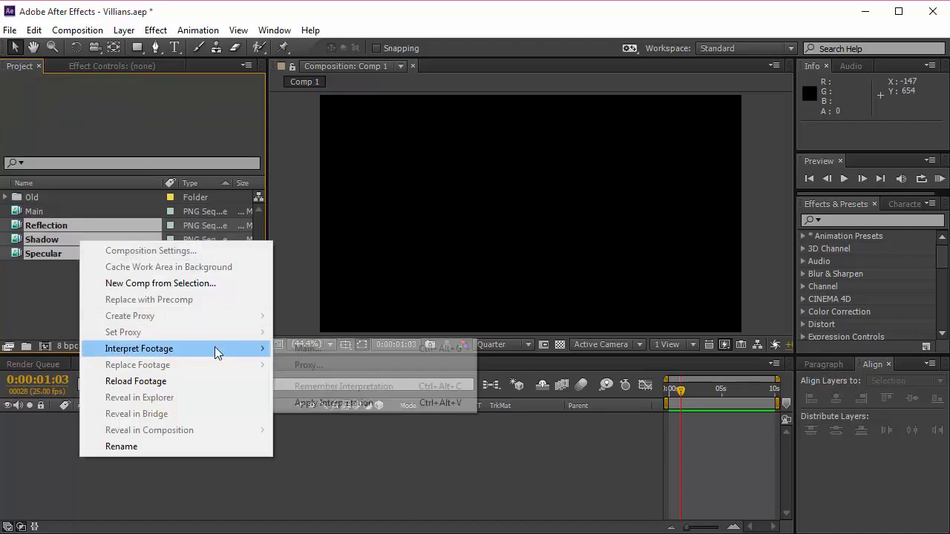
pyautogui.click(353, 404)
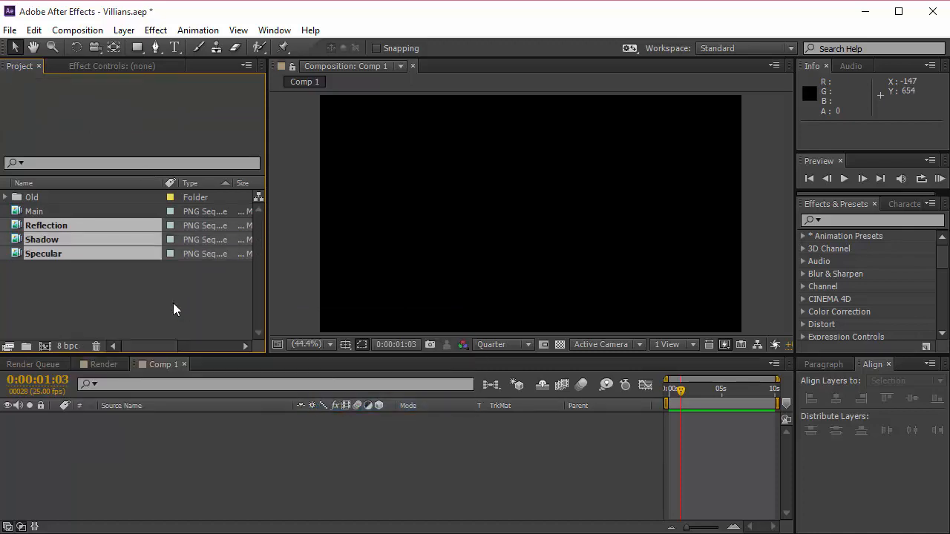
pyautogui.click(156, 285)
pyautogui.click(109, 226)
pyautogui.click(106, 240)
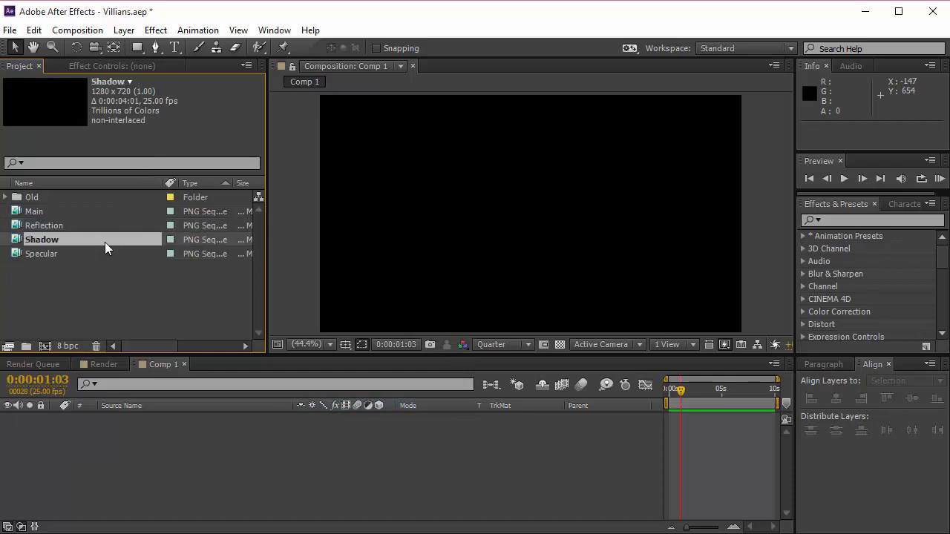
pyautogui.click(88, 254)
# Step: Add the Main footage to Comp 1 as a layer and set the preview resolution to Half
pyautogui.moveTo(42, 210); pyautogui.dragTo(203, 489)
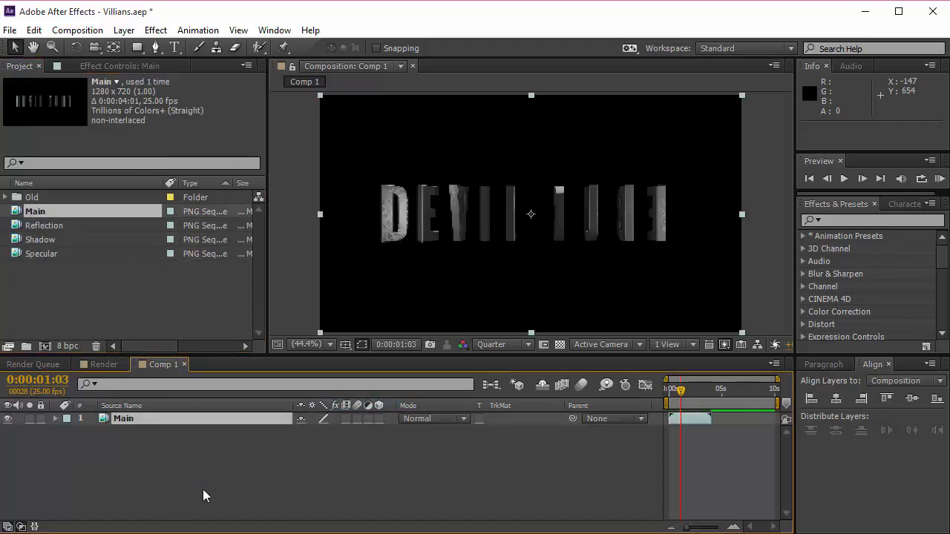
pyautogui.click(489, 345)
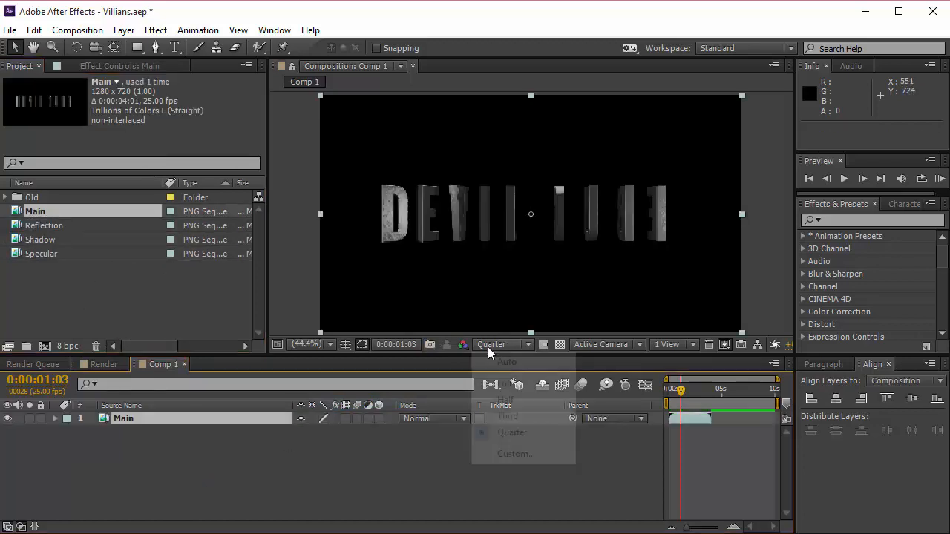
pyautogui.click(507, 396)
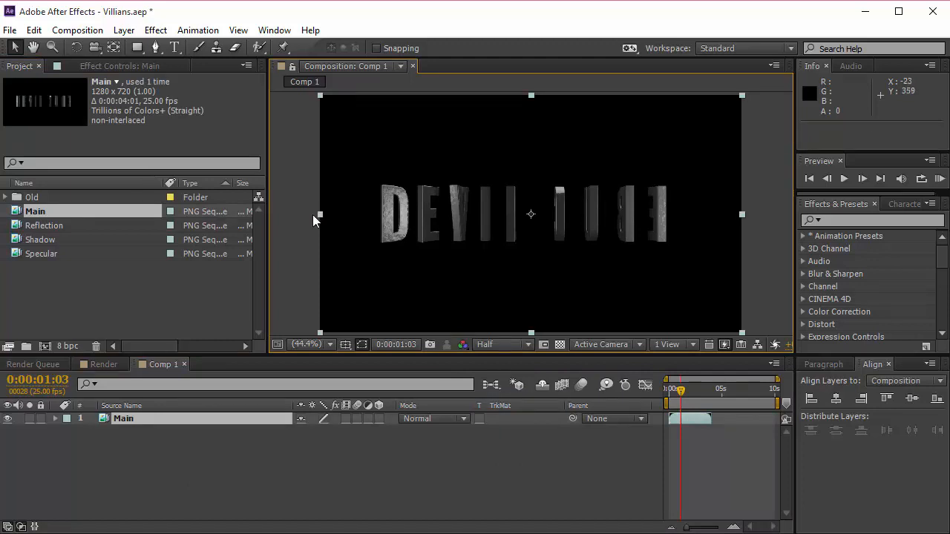
# Step: Add the Reflection footage above the Main layer and duplicate it twice to get three Reflection layers
pyautogui.moveTo(72, 224); pyautogui.dragTo(138, 422)
pyautogui.hotkey('ctrl', 'd')
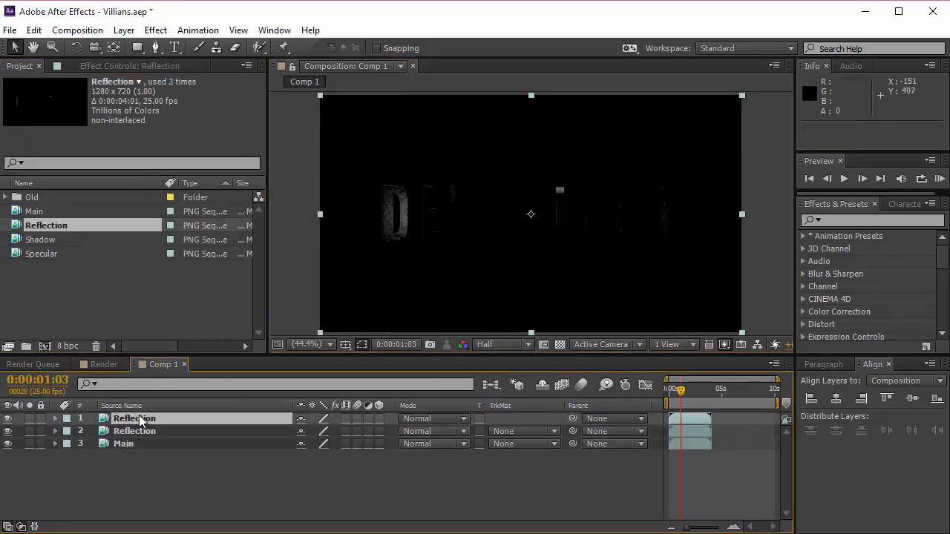
pyautogui.hotkey('ctrl', 'd')
# Step: Find the Fast Blur effect and apply it to the topmost Reflection layer
pyautogui.click(844, 219)
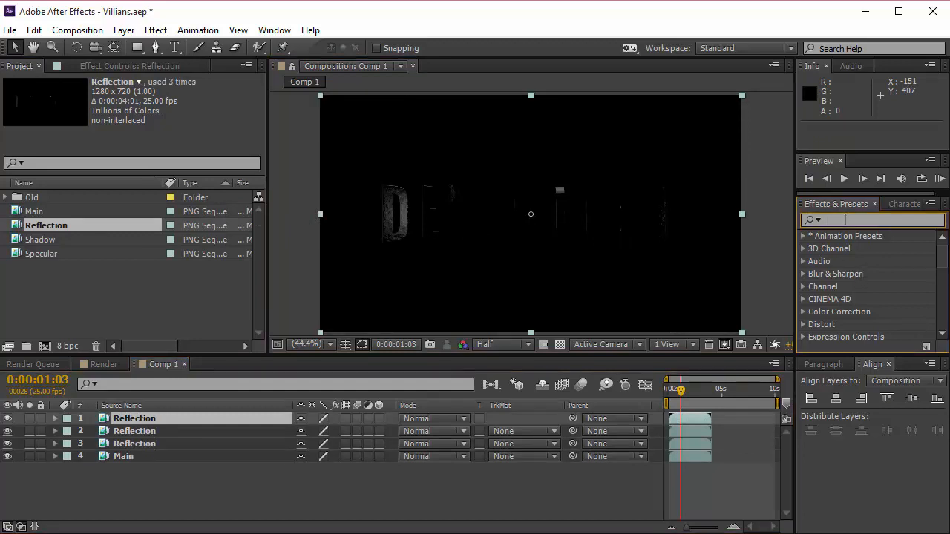
pyautogui.write('fast bl')
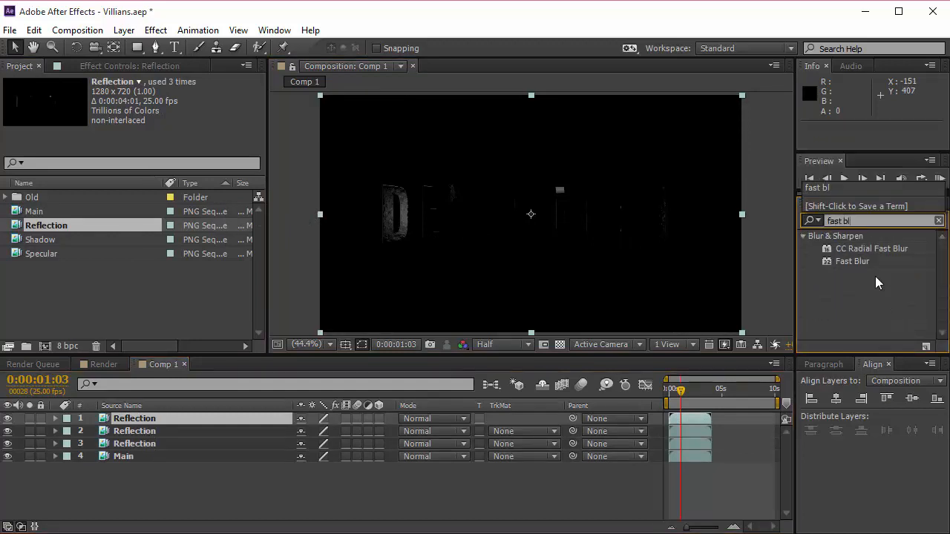
pyautogui.moveTo(852, 261); pyautogui.dragTo(150, 416)
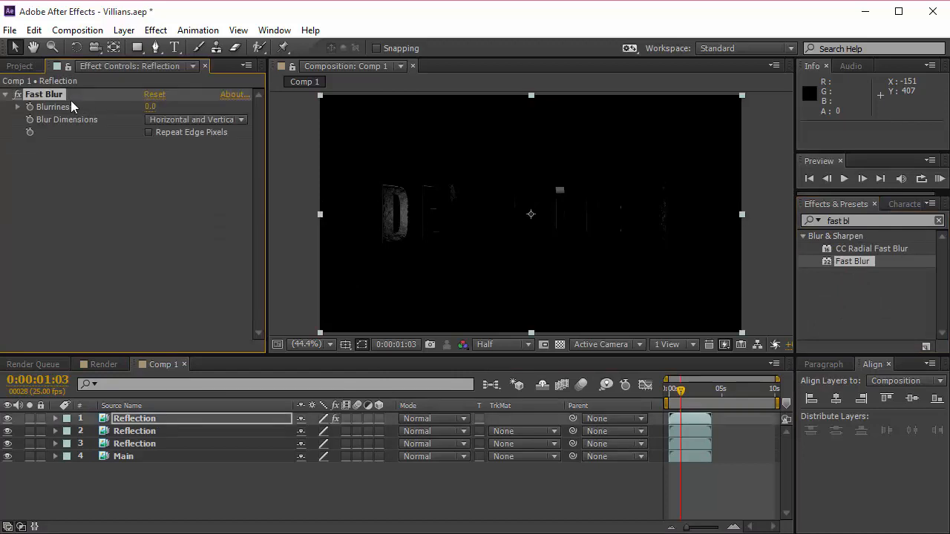
# Step: Paste the copied Fast Blur effect onto the middle and lowest Reflection layers
pyautogui.click(134, 430)
pyautogui.hotkey('ctrl', 'v')
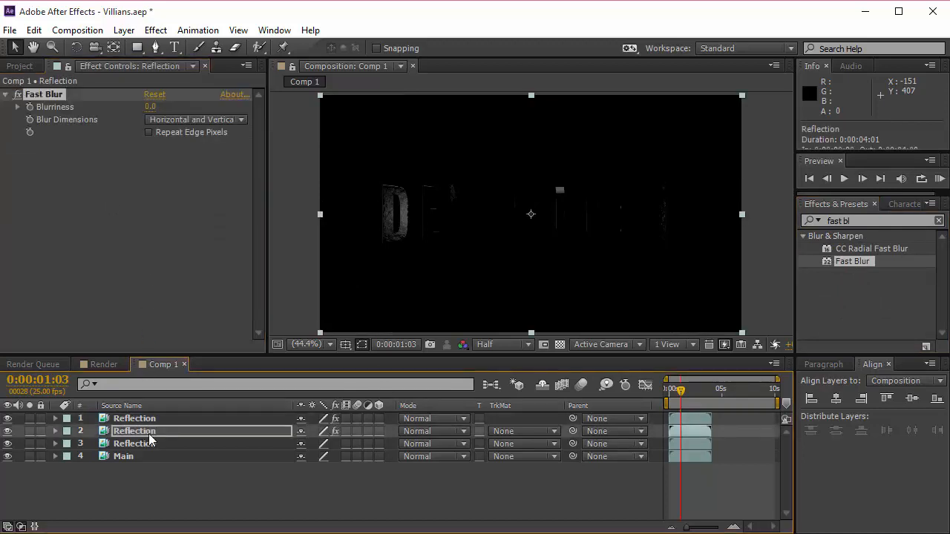
pyautogui.click(146, 445)
pyautogui.hotkey('ctrl', 'v')
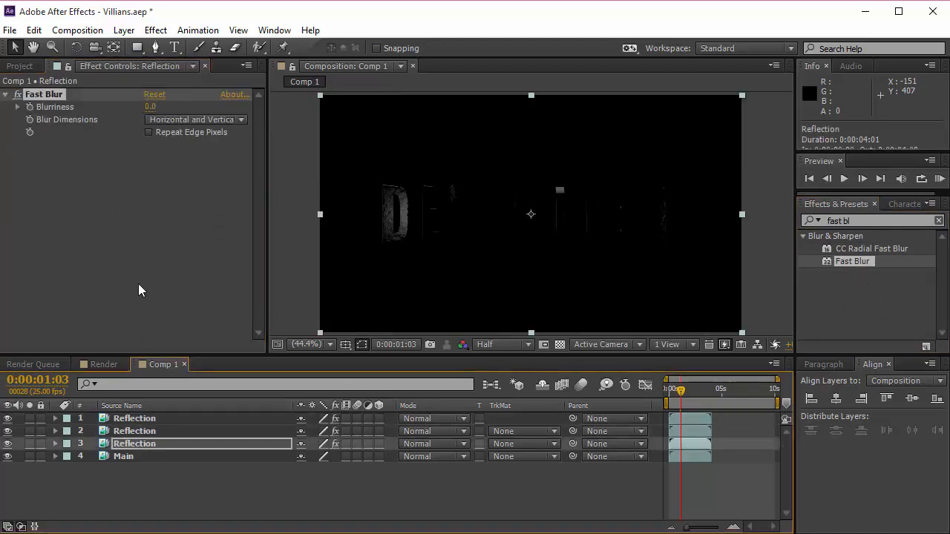
# Step: Set the Fast Blur Blurriness to 20 on the lowest Reflection layer, 100 on the middle one and 250 on the topmost
pyautogui.click(146, 446)
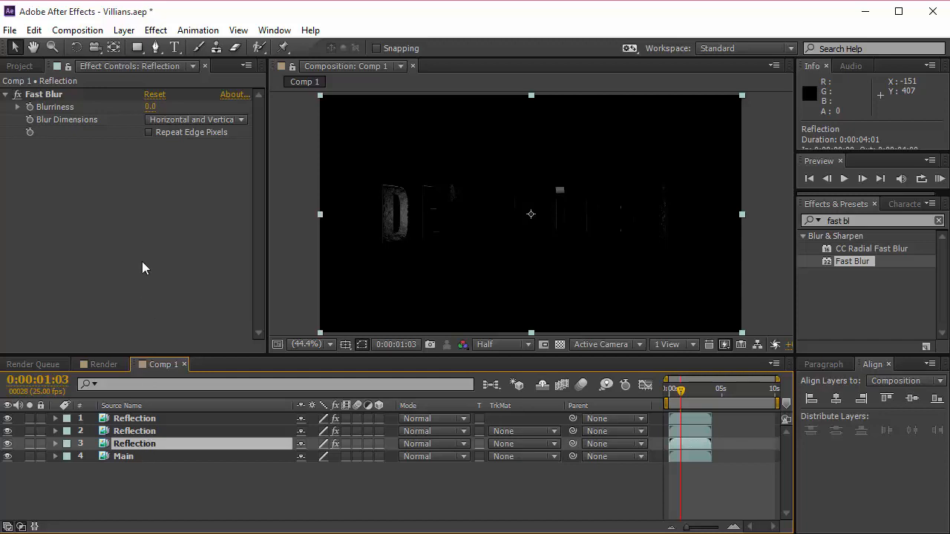
pyautogui.click(152, 104)
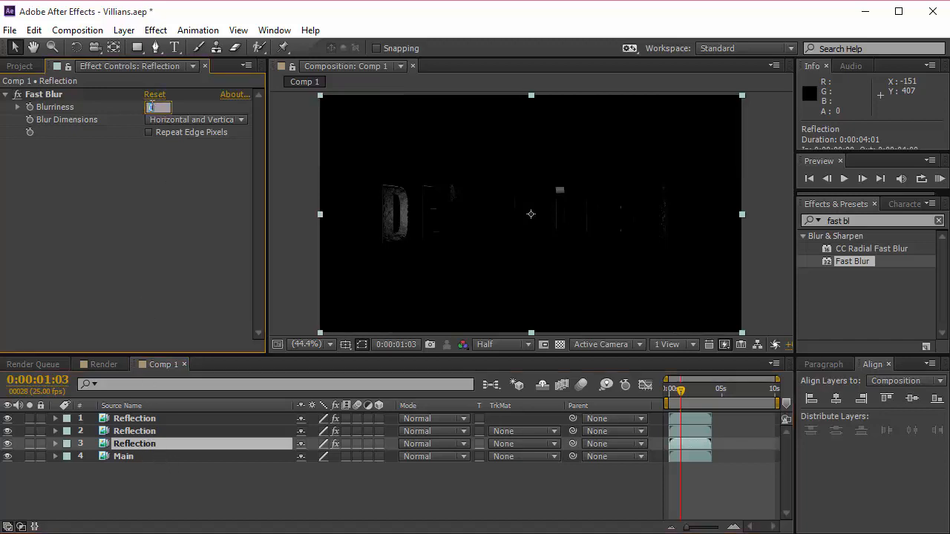
pyautogui.click(146, 479)
pyautogui.click(144, 431)
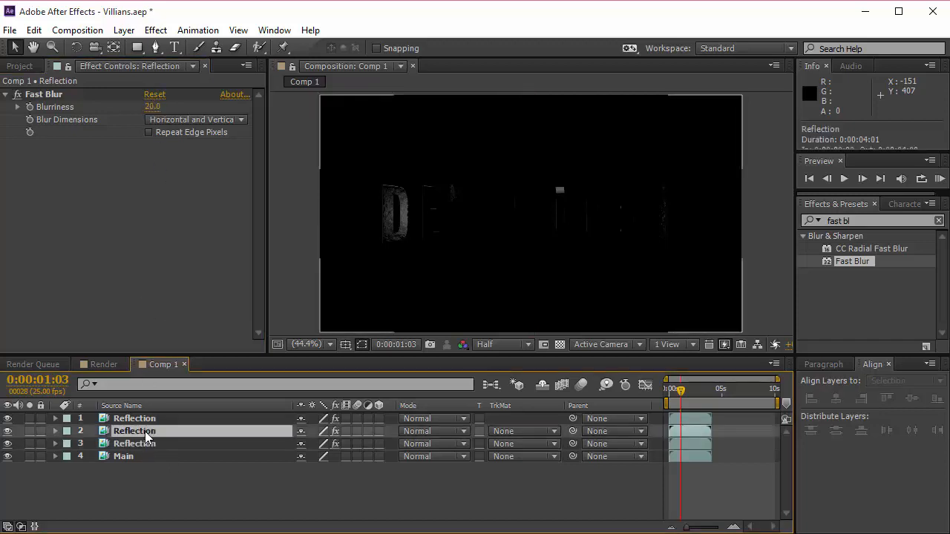
pyautogui.click(150, 106)
pyautogui.write('100')
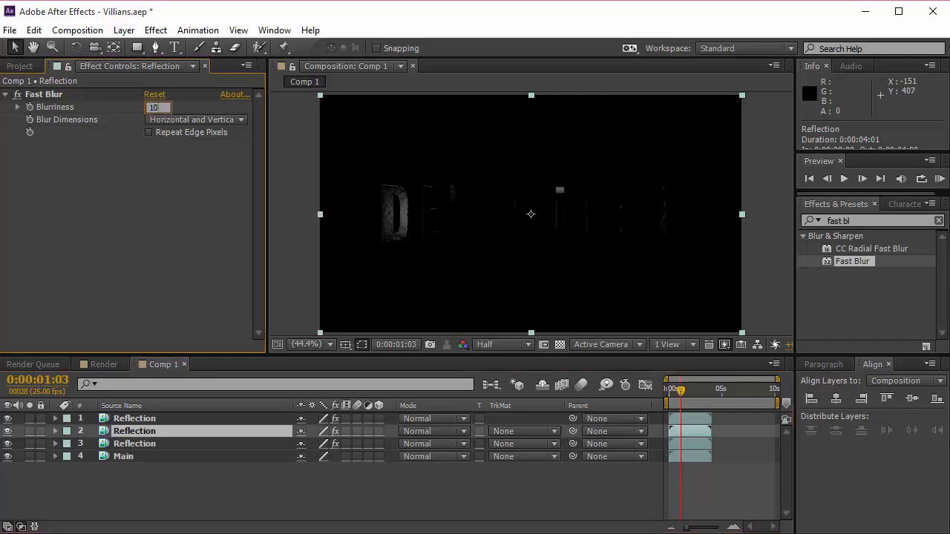
pyautogui.press('Return')
pyautogui.click(160, 418)
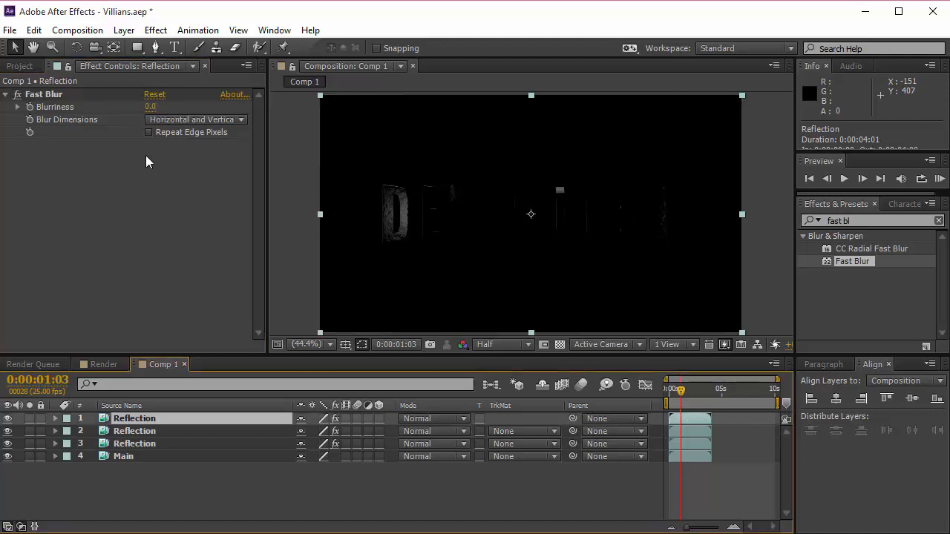
pyautogui.click(150, 106)
pyautogui.write('250')
pyautogui.press('Return')
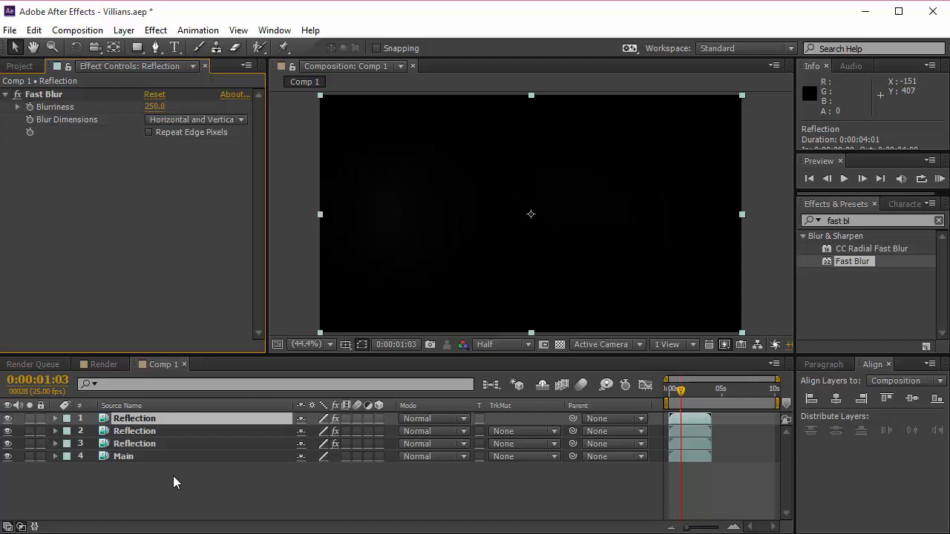
# Step: Reveal the topmost Reflection layer's Opacity and set it to 60%
pyautogui.click(152, 420)
pyautogui.press('t')
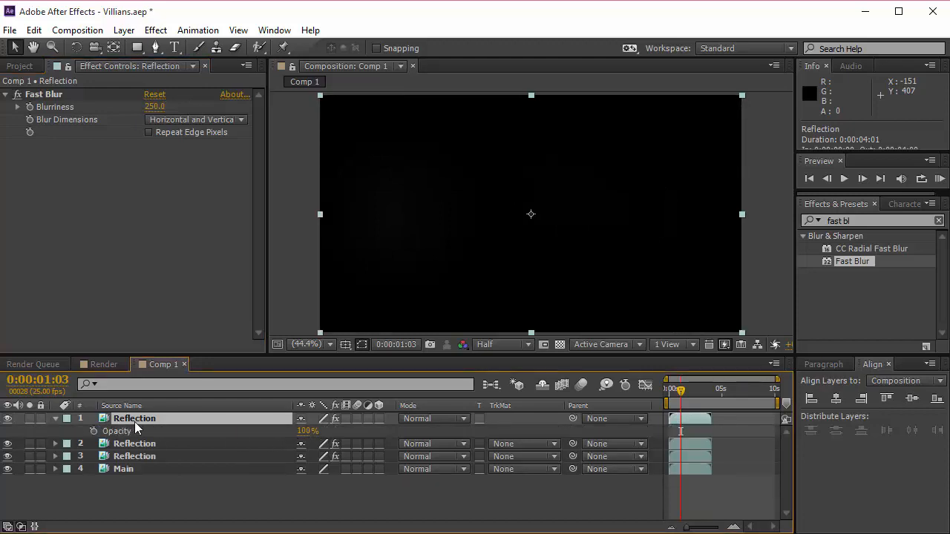
pyautogui.moveTo(304, 438); pyautogui.dragTo(139, 459)
pyautogui.click(305, 431)
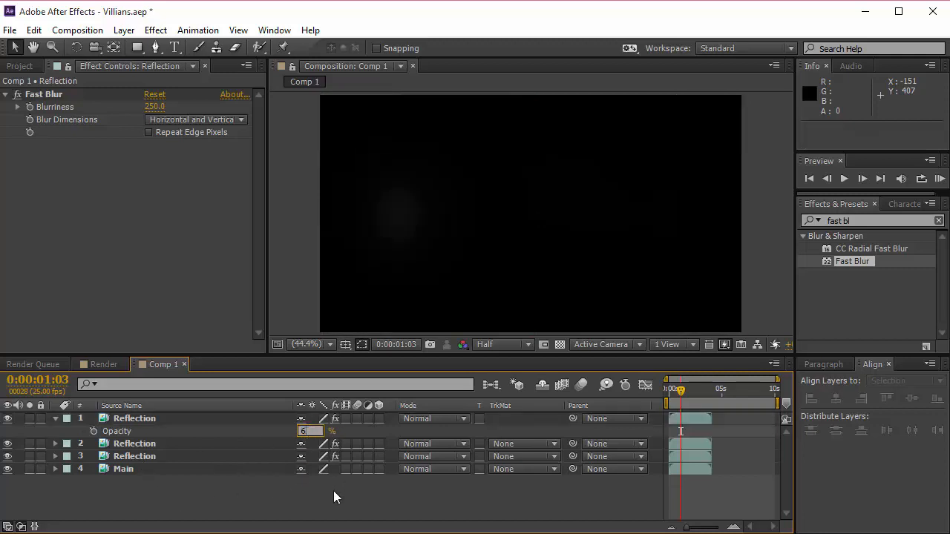
pyautogui.write('60')
pyautogui.press('Return')
# Step: Reveal the middle Reflection layer's Opacity and set it to 50%
pyautogui.click(133, 444)
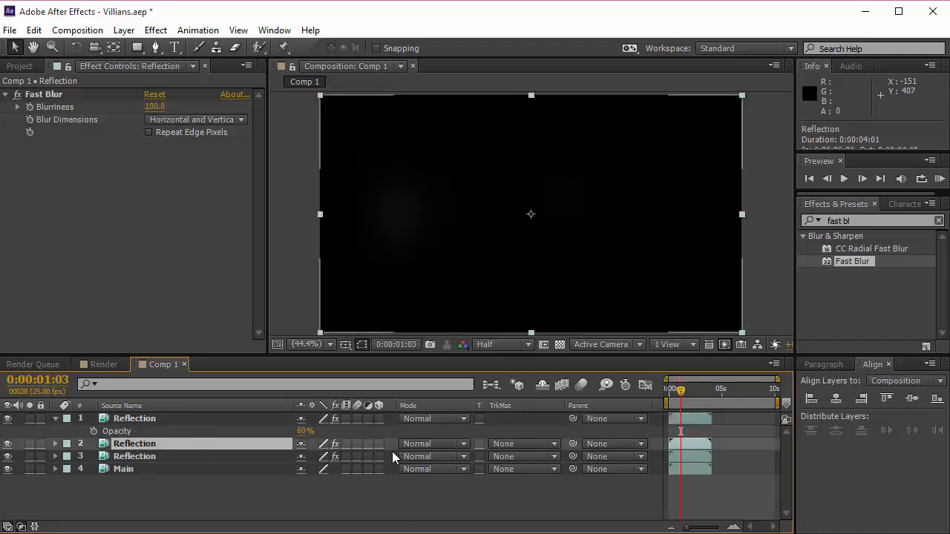
pyautogui.press('t')
pyautogui.click(306, 455)
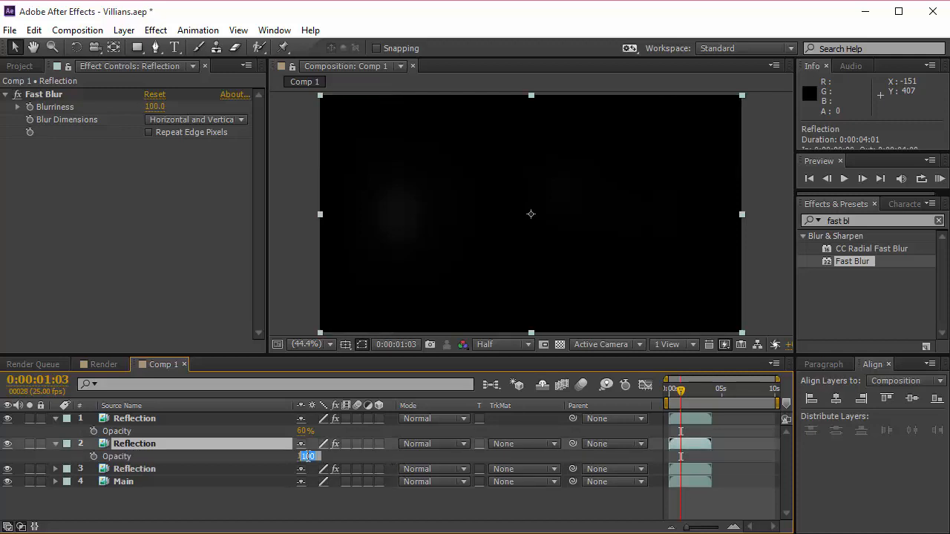
pyautogui.write('50')
pyautogui.press('Return')
pyautogui.click(352, 505)
# Step: Set the lowest Reflection layer's Opacity to 30% and collapse the properties of all layers
pyautogui.click(152, 470)
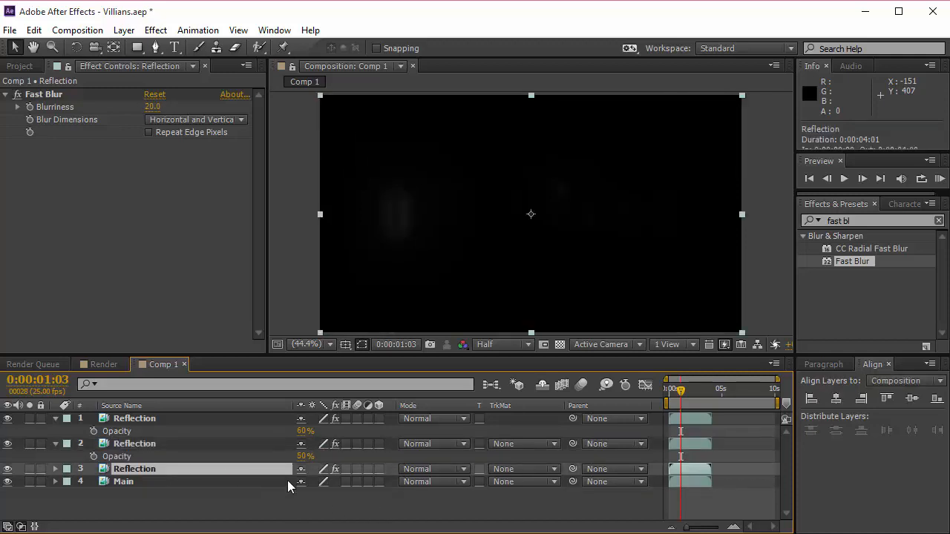
pyautogui.press('t')
pyautogui.click(305, 481)
pyautogui.write('30')
pyautogui.press('Return')
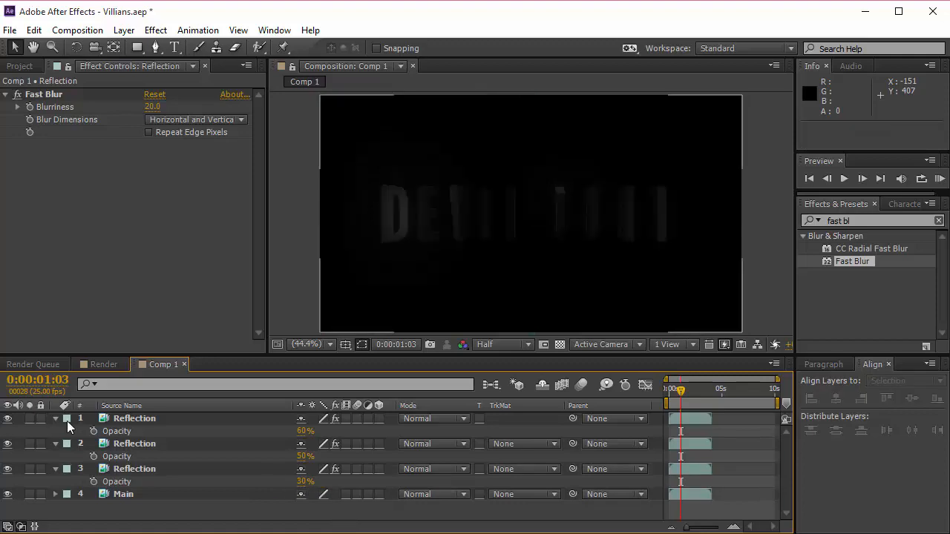
pyautogui.hotkey('ctrl', 'a')
pyautogui.click(57, 420)
pyautogui.click(388, 498)
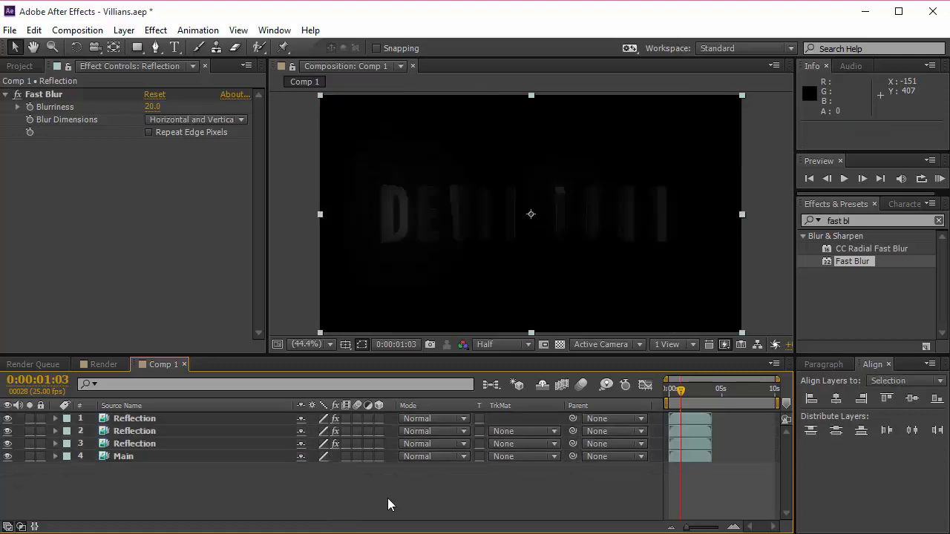
# Step: Set the blend mode of all three Reflection layers to Add and compare the image with them hidden and shown
pyautogui.click(434, 443)
pyautogui.click(477, 213)
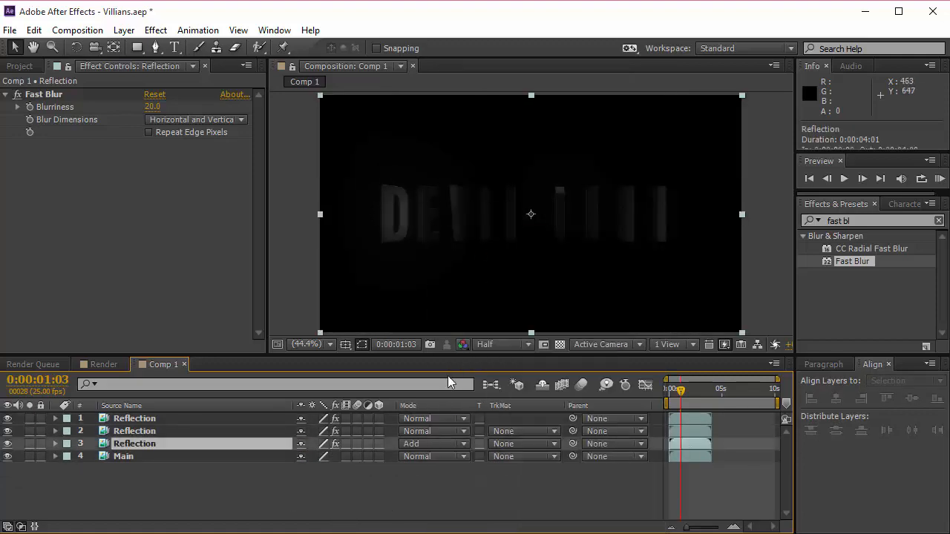
pyautogui.click(435, 431)
pyautogui.click(471, 214)
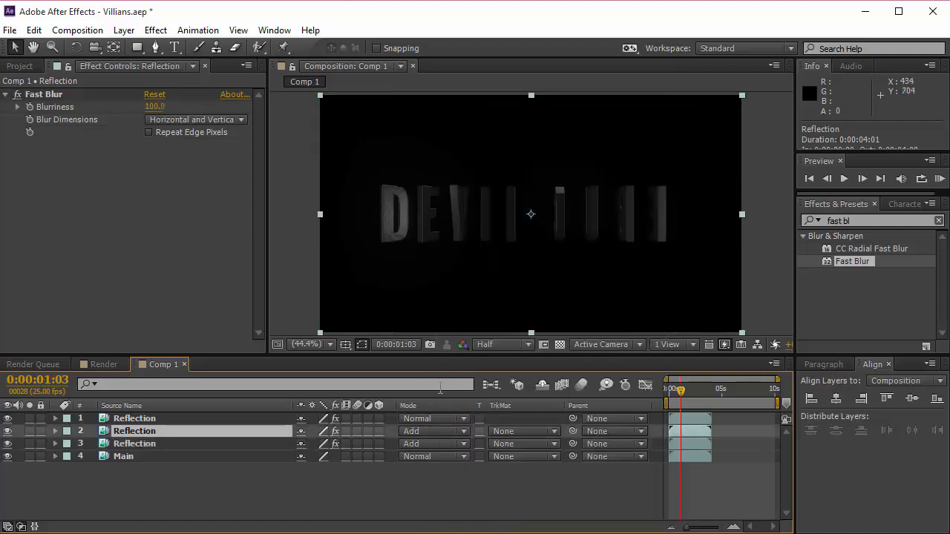
pyautogui.click(434, 417)
pyautogui.click(468, 214)
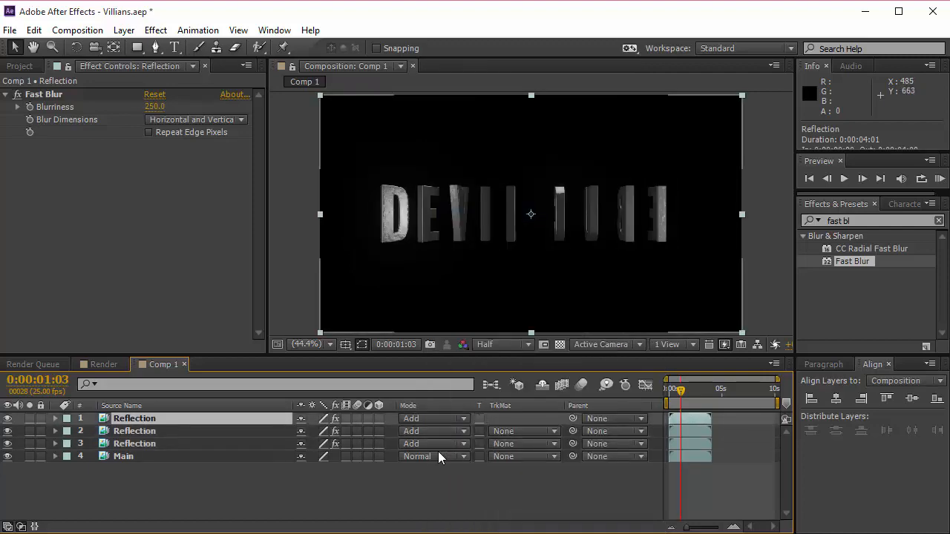
pyautogui.moveTo(8, 443); pyautogui.dragTo(7, 405)
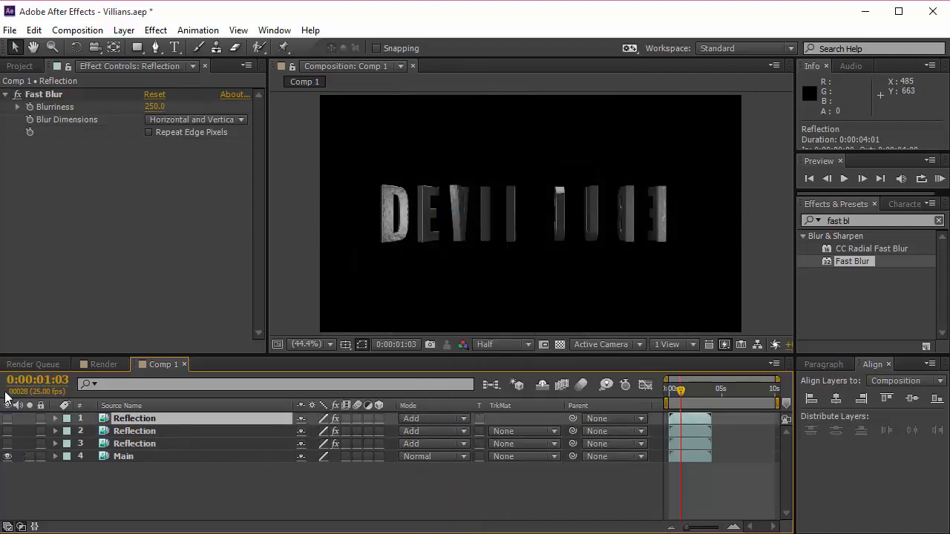
pyautogui.moveTo(7, 443); pyautogui.dragTo(6, 333)
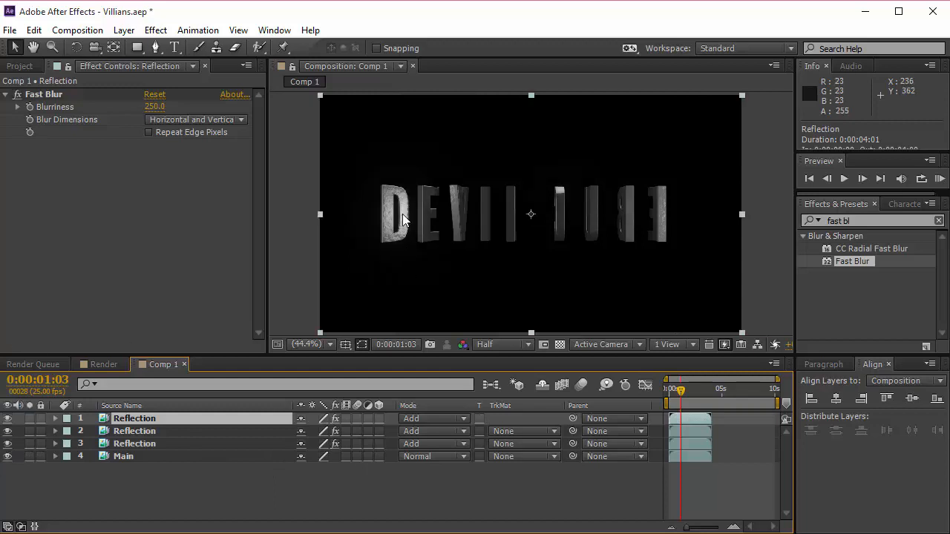
# Step: Pre-compose the three Reflection layers into a new composition named Reflection Glow
pyautogui.keyDown('shift'); pyautogui.click(151, 445); pyautogui.keyUp('shift')
pyautogui.hotkey('ctrl', 'shift', 'c')
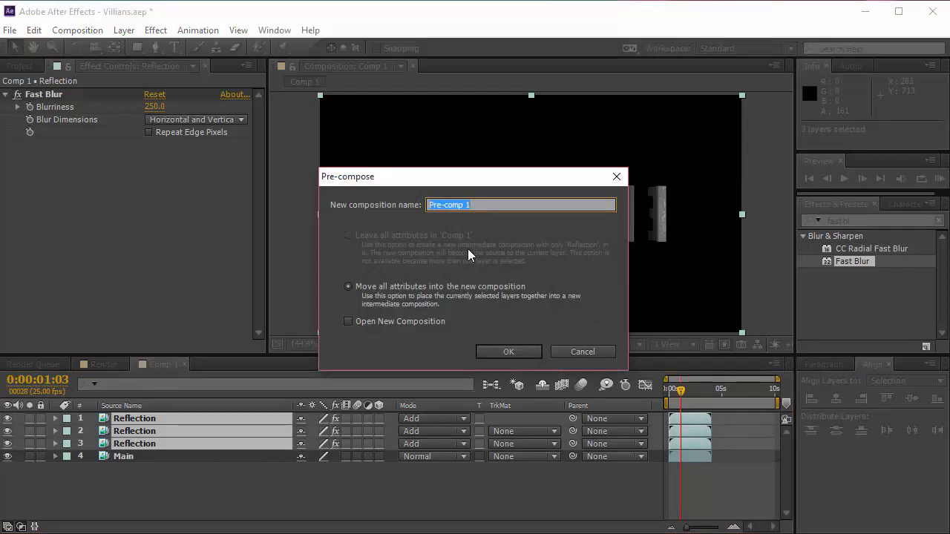
pyautogui.write('Reflection Glow')
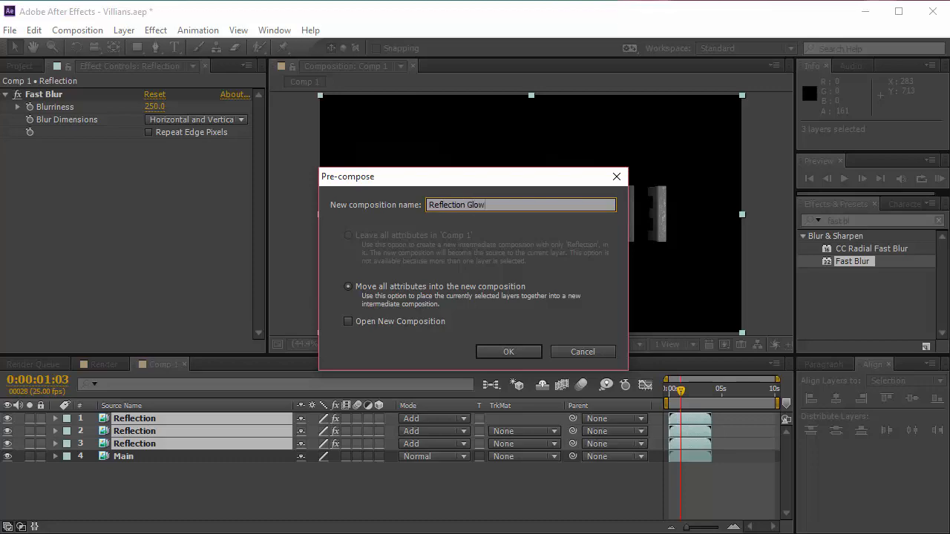
pyautogui.press('Return')
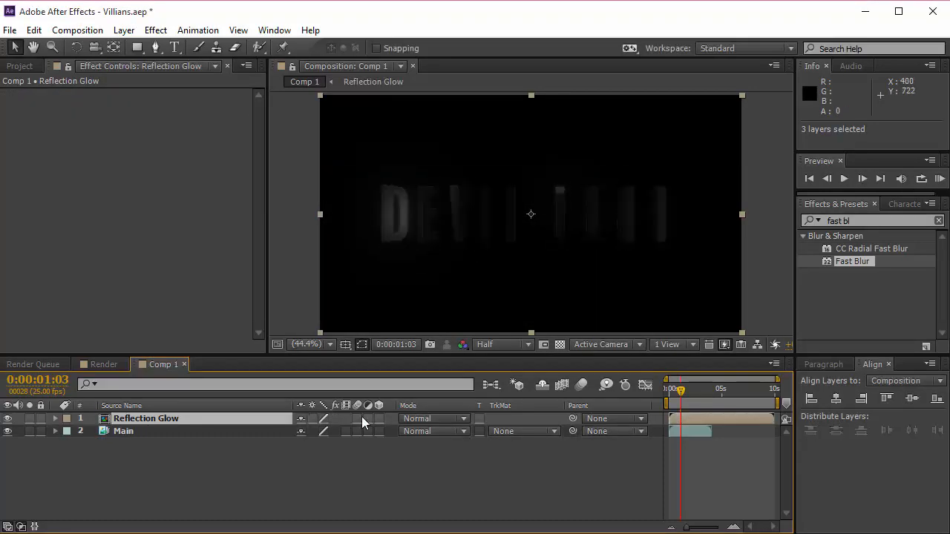
# Step: Set the Reflection Glow layer's blend mode to Add
pyautogui.click(438, 420)
pyautogui.click(442, 424)
pyautogui.click(452, 420)
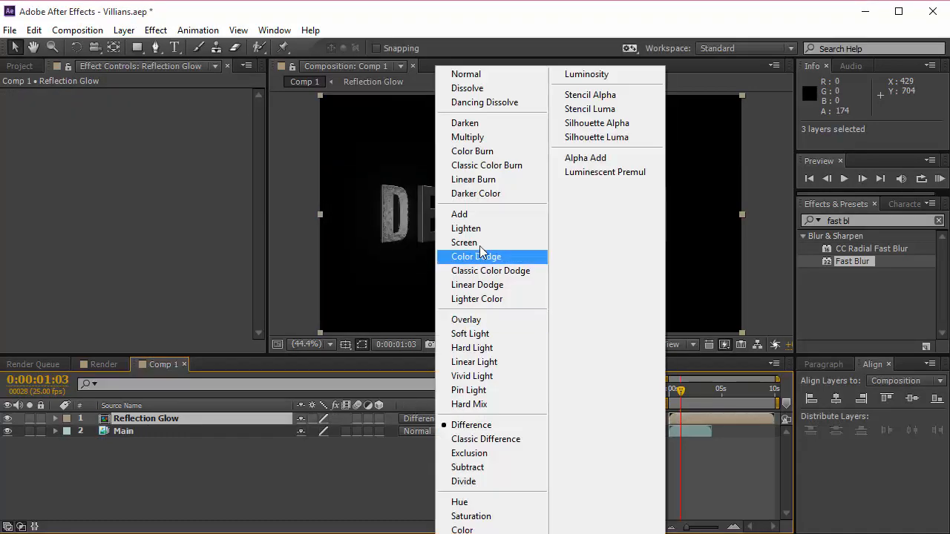
pyautogui.click(481, 215)
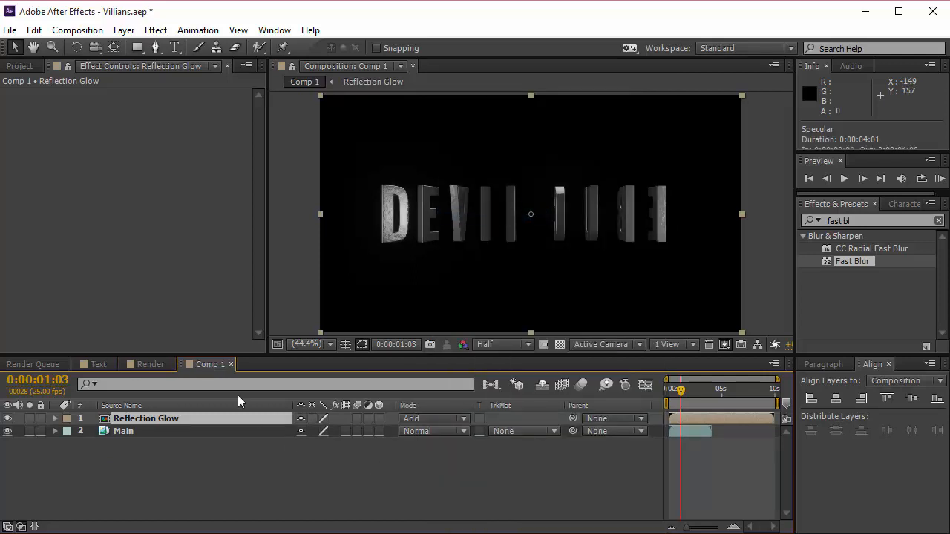
# Step: Place the Specular footage between Reflection Glow and Main and set its blend mode to Add
pyautogui.click(18, 66)
pyautogui.click(6, 197)
pyautogui.click(31, 290)
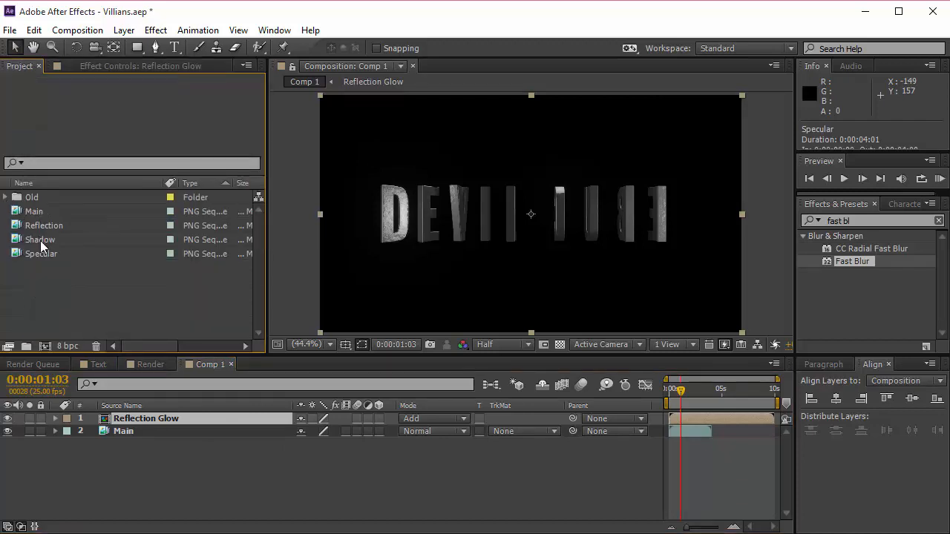
pyautogui.moveTo(41, 253); pyautogui.dragTo(138, 426)
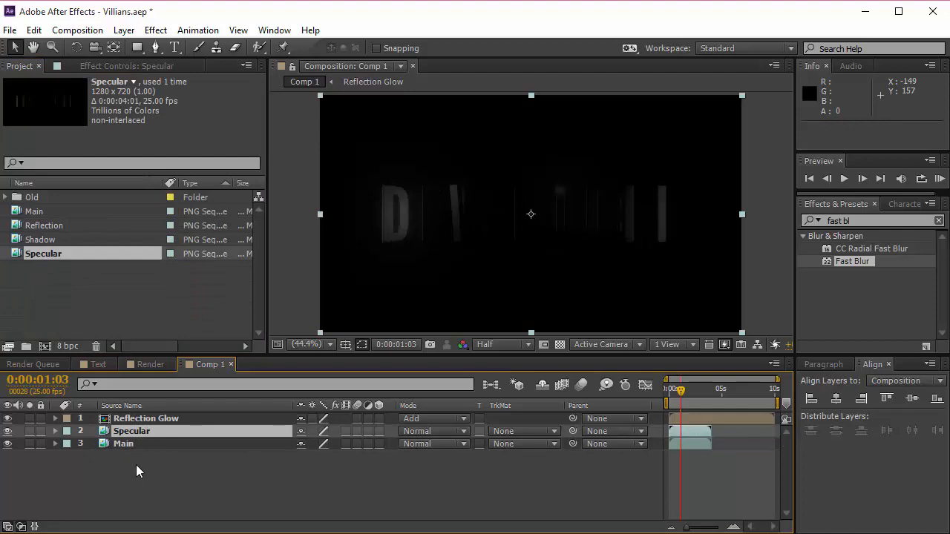
pyautogui.click(412, 431)
pyautogui.click(497, 214)
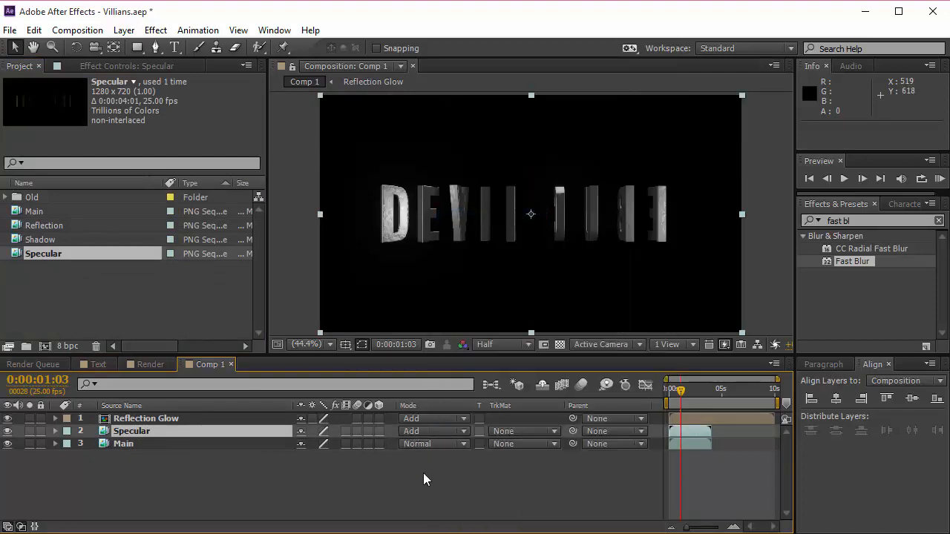
# Step: Toggle the Specular layer's visibility repeatedly to examine its effect on the text, leaving it shown
pyautogui.click(8, 431)
pyautogui.click(6, 434)
pyautogui.click(6, 433)
pyautogui.click(6, 433)
pyautogui.click(6, 434)
pyautogui.click(6, 433)
pyautogui.click(6, 433)
pyautogui.click(9, 431)
# Step: Apply Fast Blur to Reflection Glow, move the effect to the Specular layer and set its Blurriness to 5
pyautogui.click(861, 221)
pyautogui.moveTo(852, 261); pyautogui.dragTo(172, 419)
pyautogui.hotkey('ctrl', 'c')
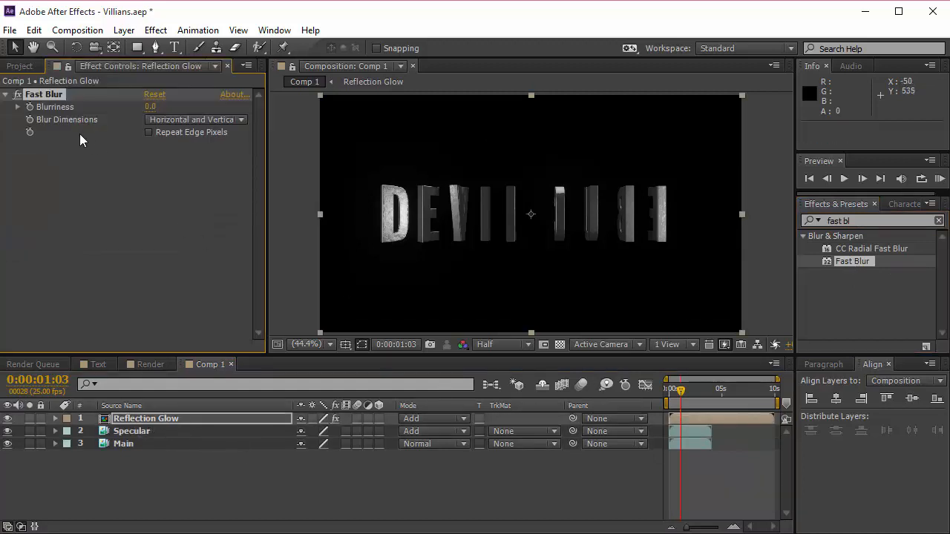
pyautogui.click(156, 432)
pyautogui.hotkey('ctrl', 'v')
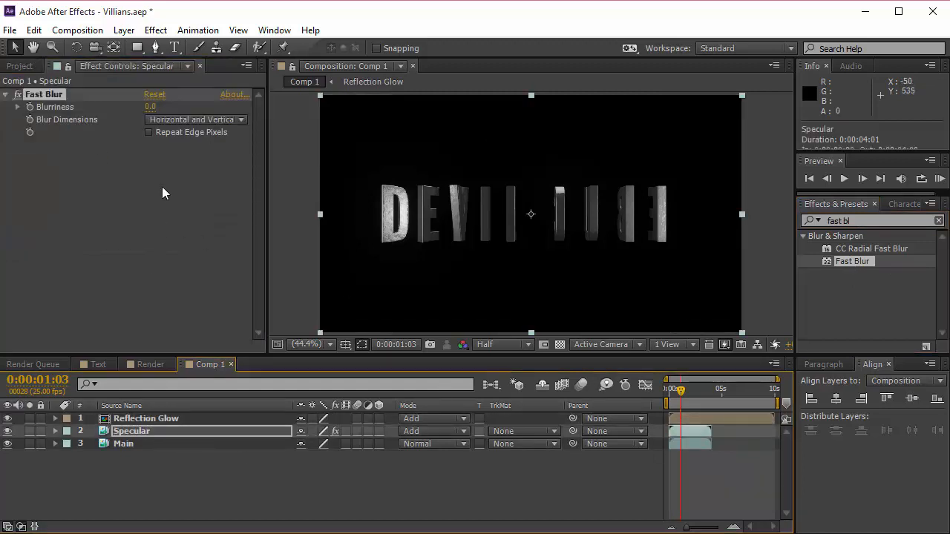
pyautogui.click(151, 107)
pyautogui.write('5')
pyautogui.press('Return')
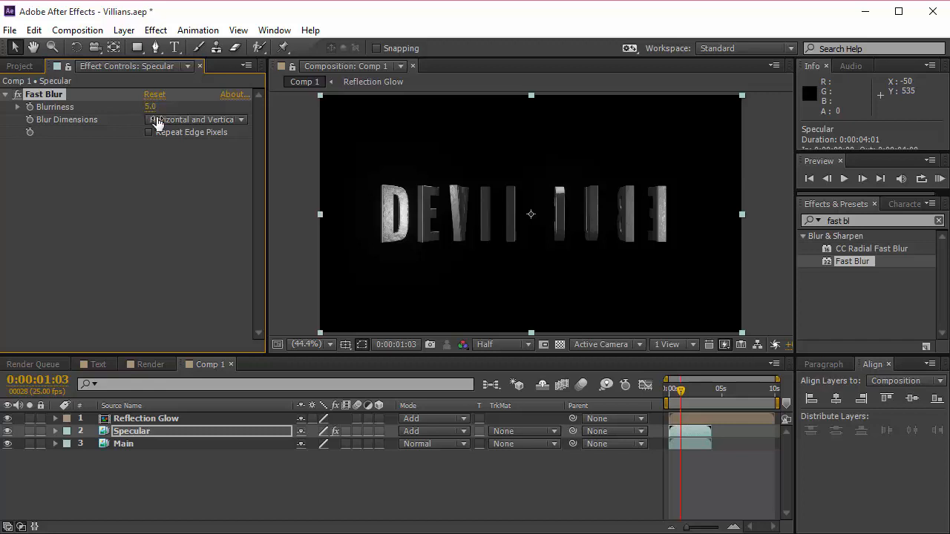
# Step: Apply the Curves effect to the Specular layer after Fast Blur and bow its Alpha channel curve strongly upward
pyautogui.click(861, 219)
pyautogui.write('curves')
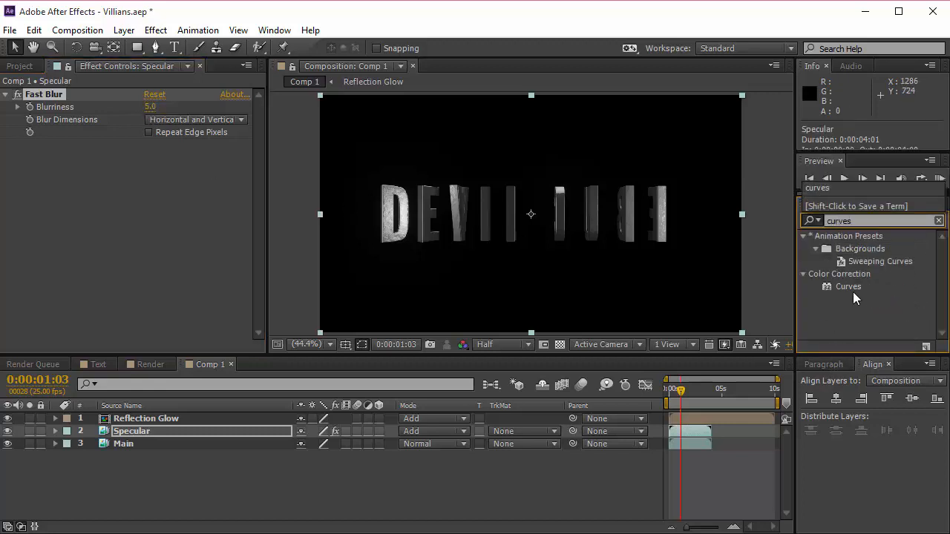
pyautogui.moveTo(850, 287); pyautogui.dragTo(171, 256)
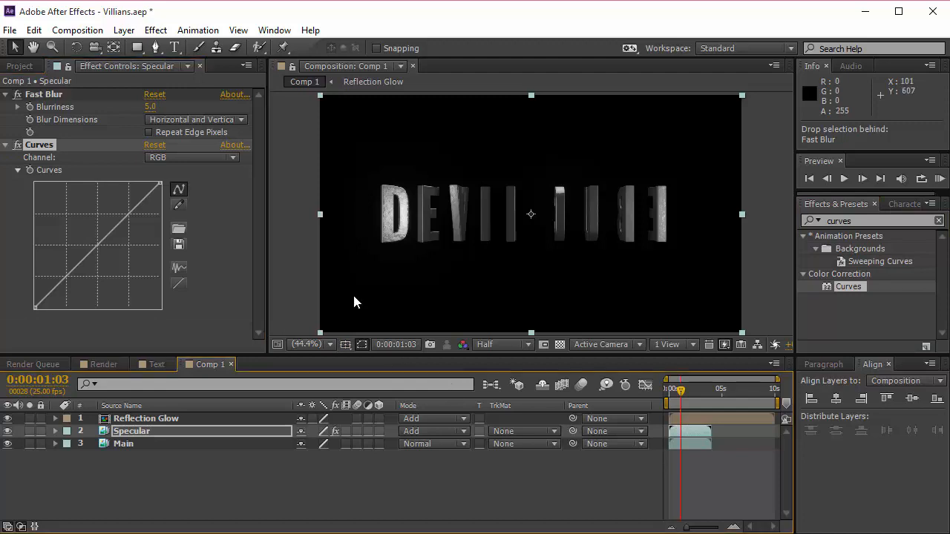
pyautogui.click(181, 158)
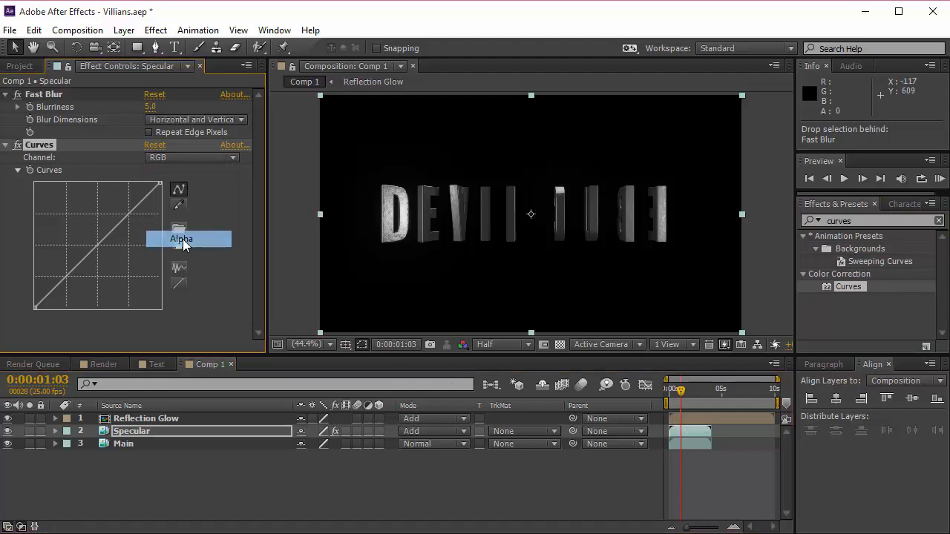
pyautogui.click(181, 238)
pyautogui.moveTo(82, 263); pyautogui.dragTo(72, 230)
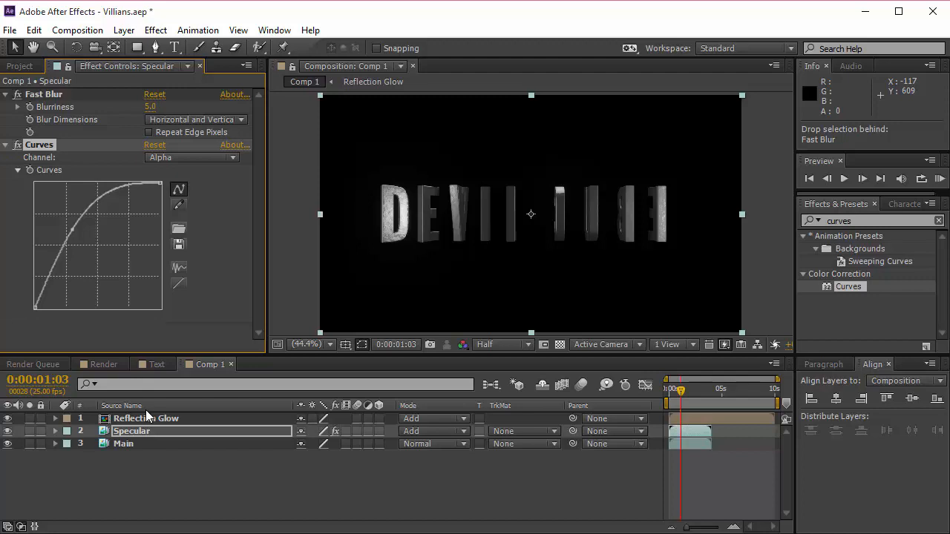
# Step: Find the Tritone effect and apply it to the Specular layer after Curves
pyautogui.hotkey('ctrl', '5')
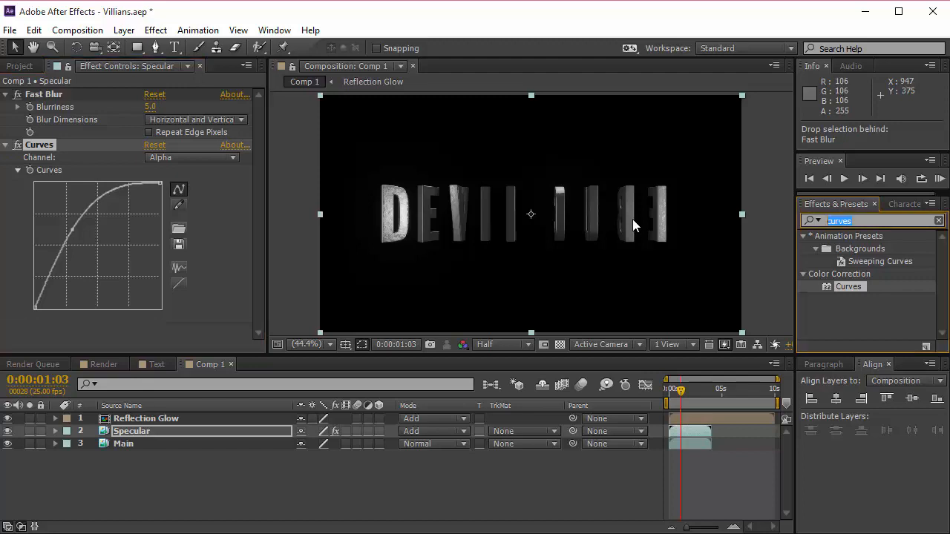
pyautogui.write('tri')
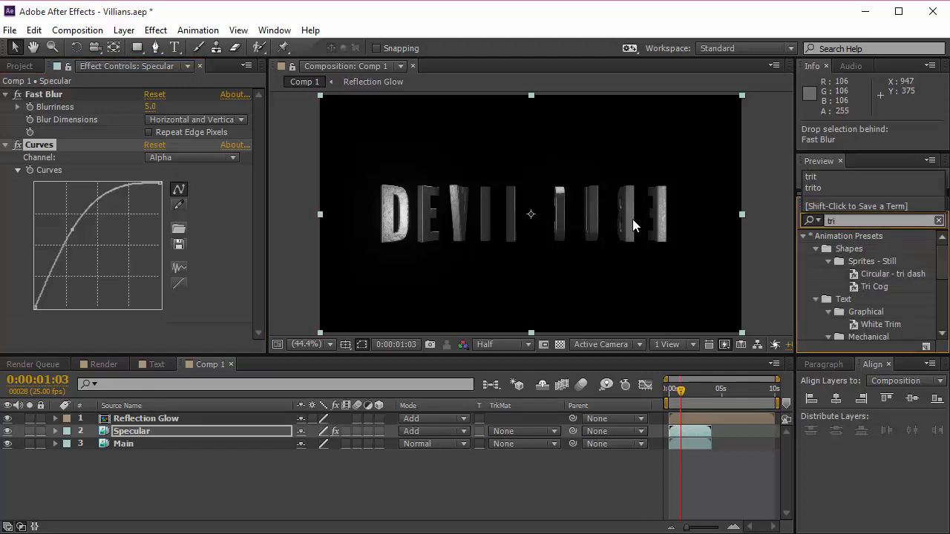
pyautogui.write('to')
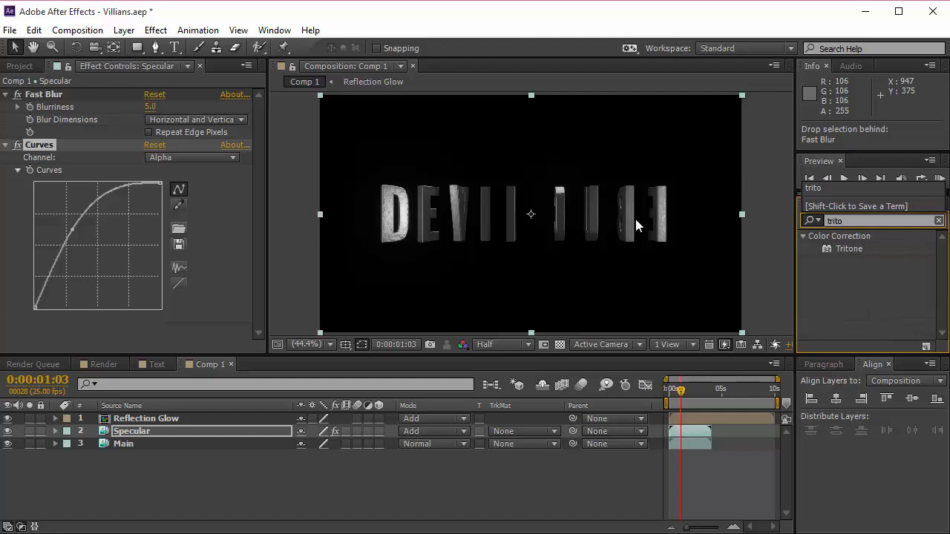
pyautogui.moveTo(848, 249); pyautogui.dragTo(214, 335)
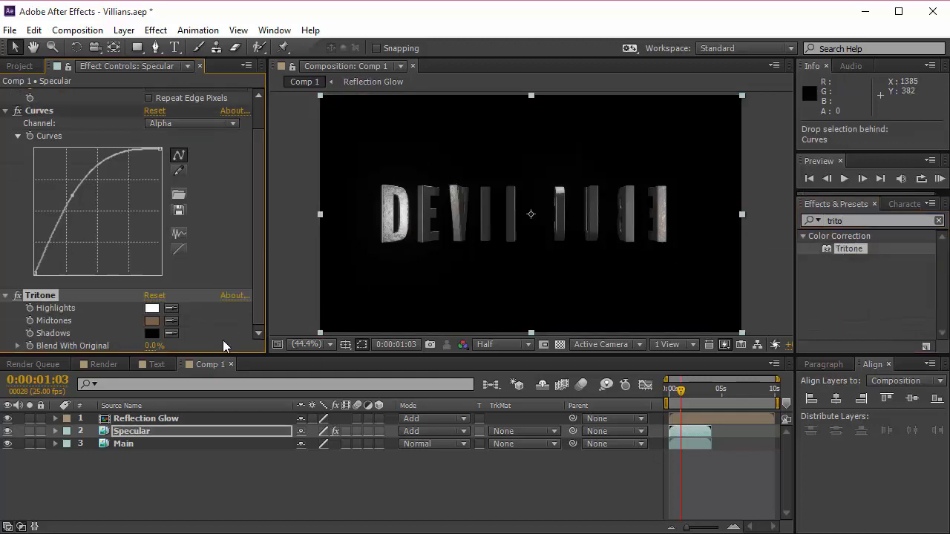
# Step: Set the Tritone Highlights colour on the Specular layer to pale green AED485
pyautogui.click(151, 308)
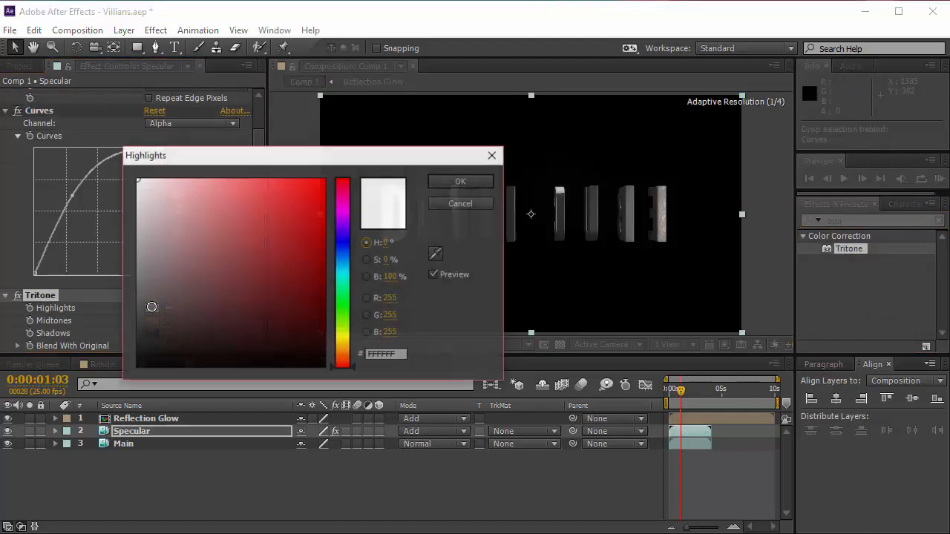
pyautogui.moveTo(341, 311)
pyautogui.mouseDown()
pyautogui.moveTo(343, 333)
pyautogui.moveTo(340, 320)
pyautogui.mouseUp()
pyautogui.moveTo(222, 239); pyautogui.dragTo(207, 210)
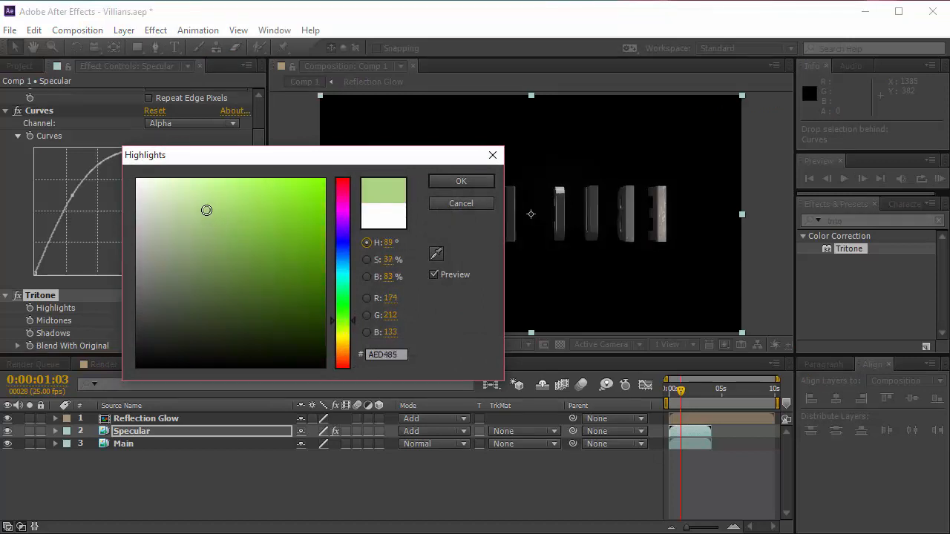
pyautogui.click(443, 182)
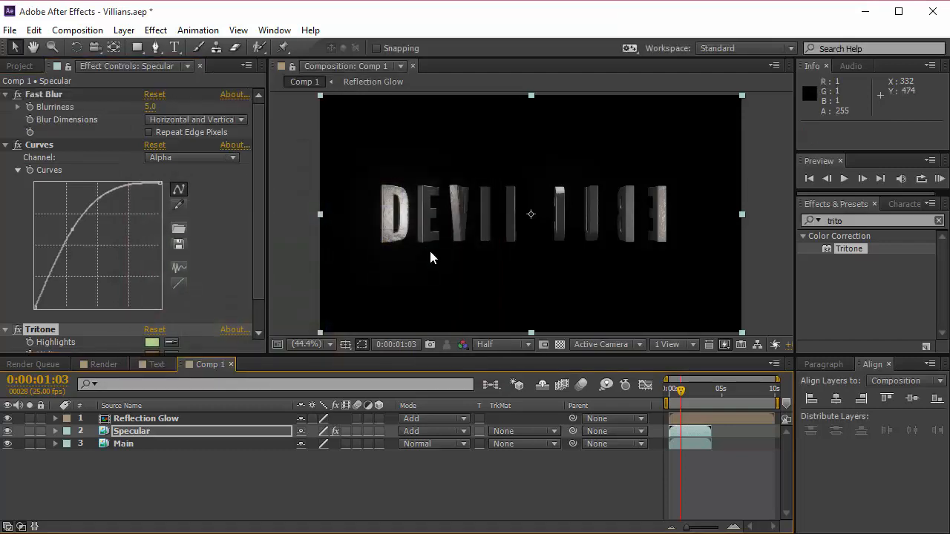
# Step: Set the Specular layer's Tritone Highlights colour to the brighter green 91E678
pyautogui.click(148, 343)
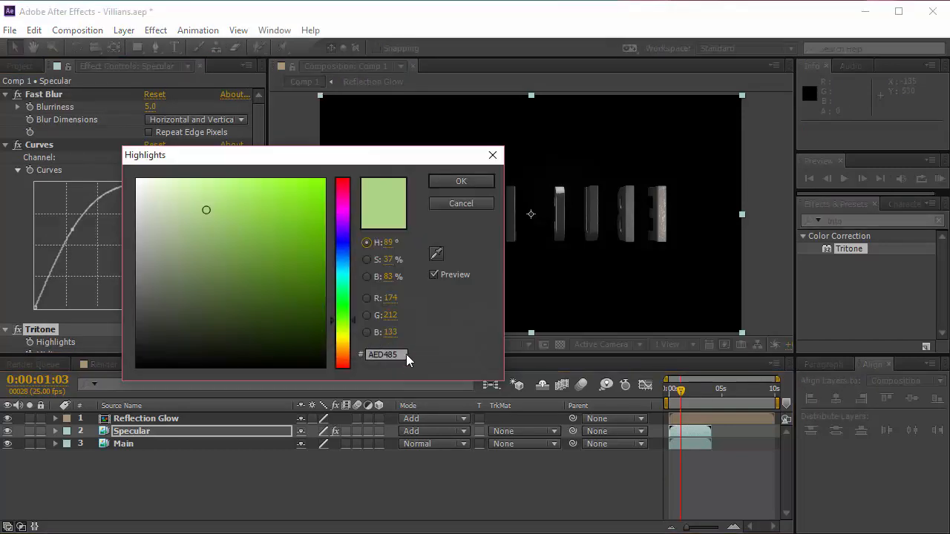
pyautogui.click(400, 354)
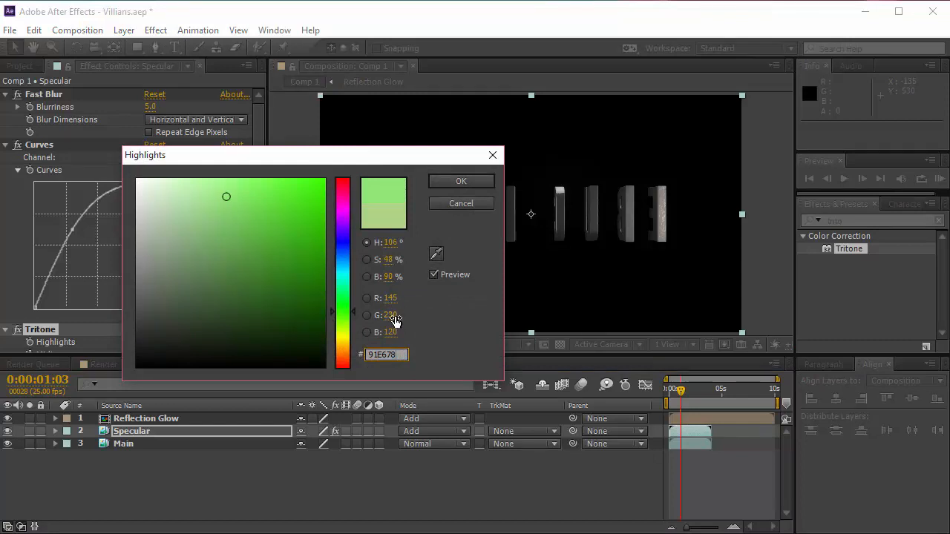
pyautogui.click(461, 181)
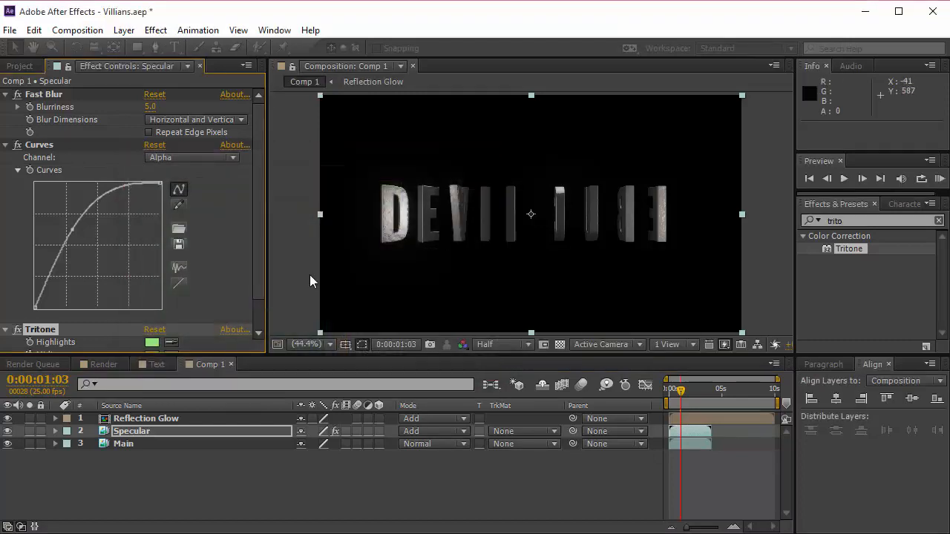
# Step: Set the Specular layer's Tritone Midtones colour to dark green 398124
pyautogui.scroll(-2, 256, 243)
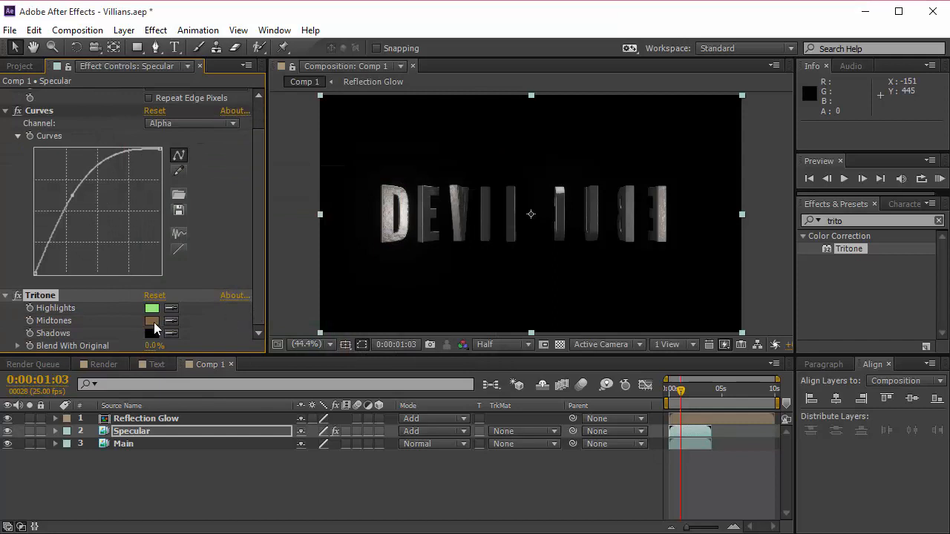
pyautogui.scroll(2, 153, 322)
pyautogui.scroll(-1, 154, 324)
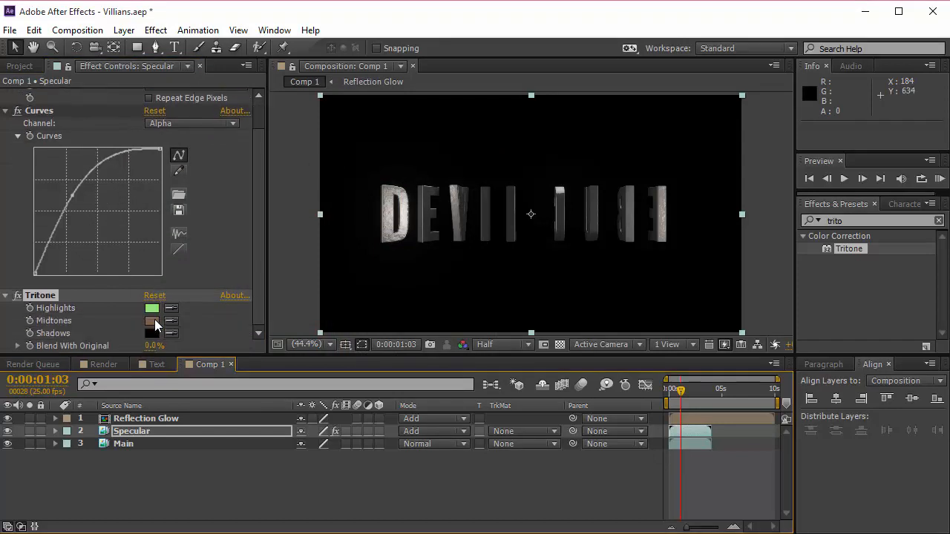
pyautogui.click(152, 321)
pyautogui.click(385, 354)
pyautogui.write('398124')
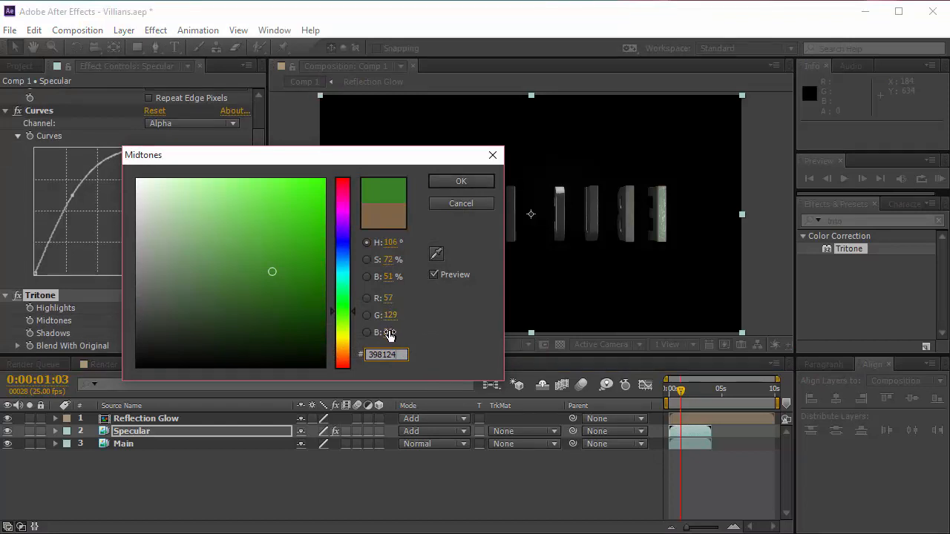
pyautogui.click(462, 181)
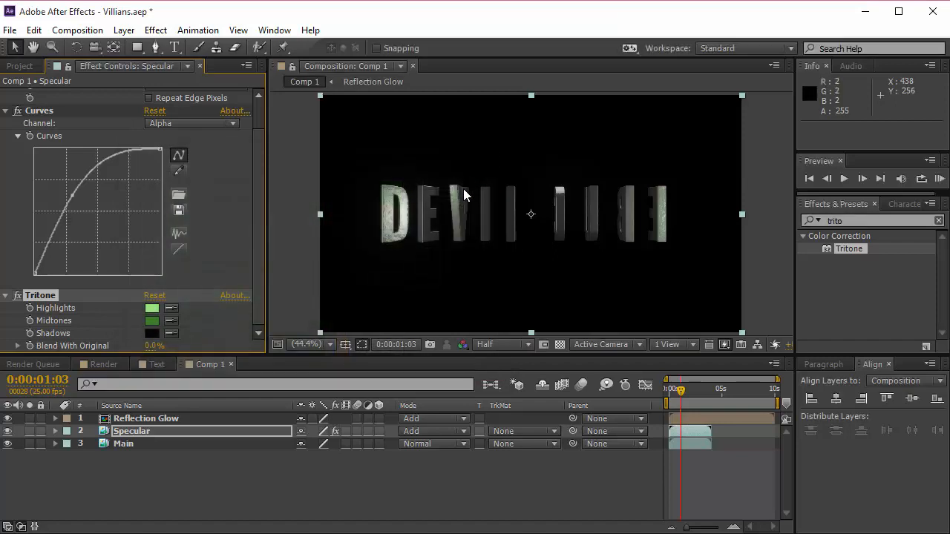
# Step: Hide and reshow the Specular layer to examine how its green tint affects the text
pyautogui.press('.')
pyautogui.press('.')
pyautogui.press(',')
pyautogui.press(',')
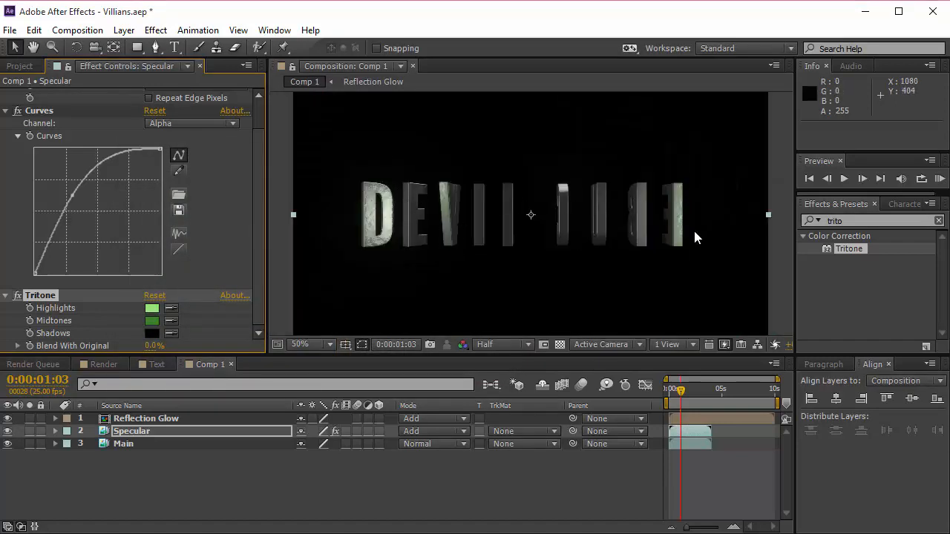
pyautogui.click(8, 431)
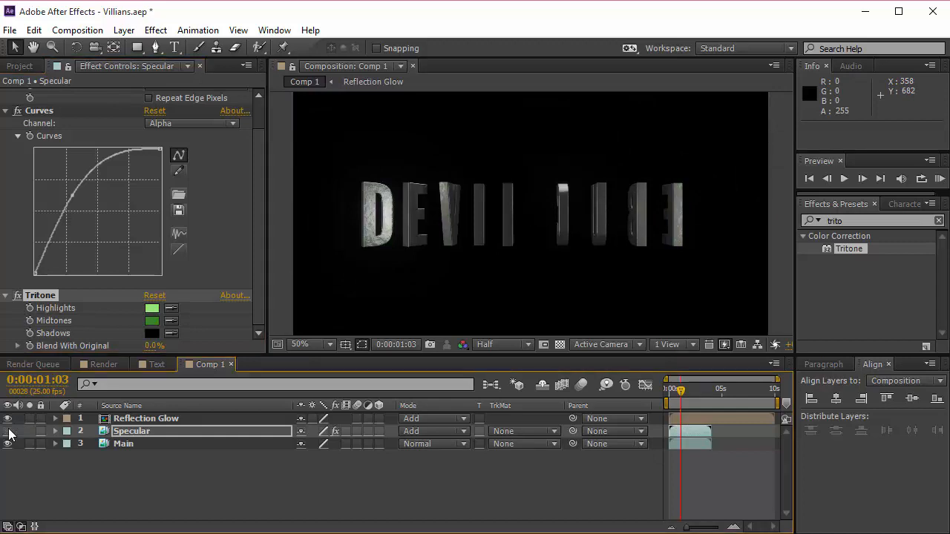
pyautogui.click(8, 431)
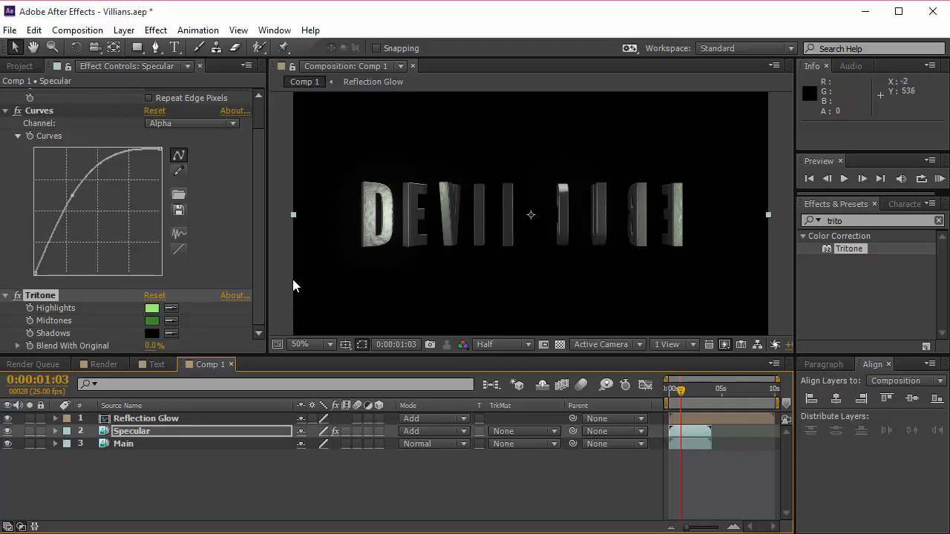
# Step: Place the Shadow footage between Specular and Main, trying Darken before setting its blend mode to Multiply
pyautogui.click(260, 261)
pyautogui.click(147, 445)
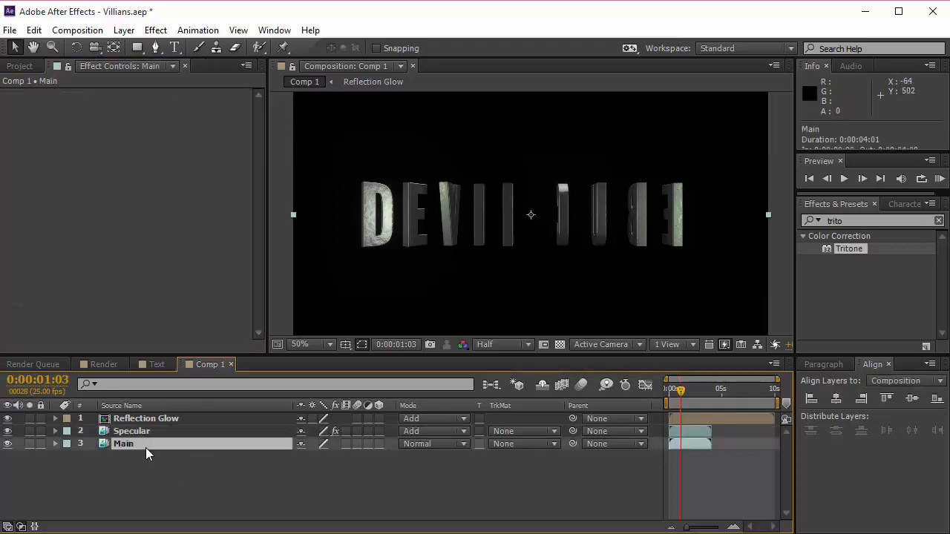
pyautogui.click(22, 66)
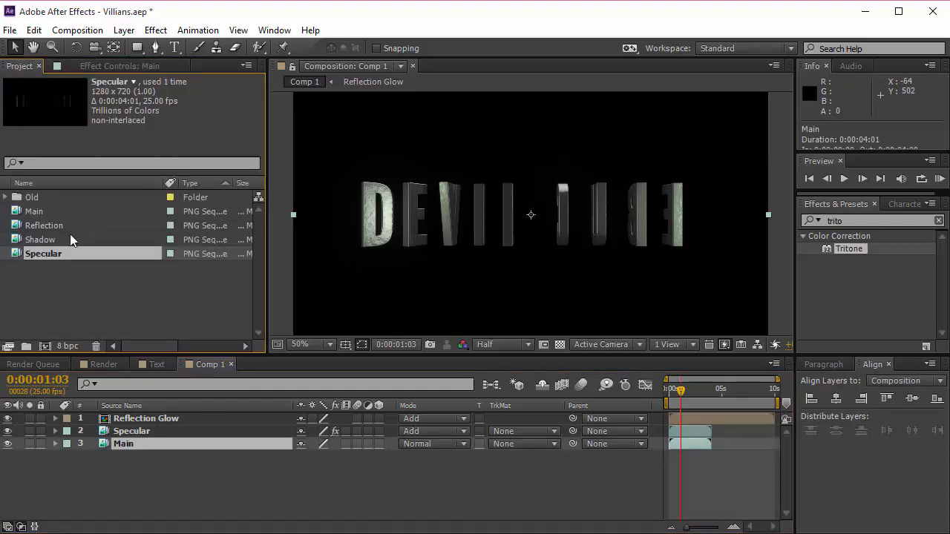
pyautogui.moveTo(50, 239); pyautogui.dragTo(153, 438)
pyautogui.click(422, 443)
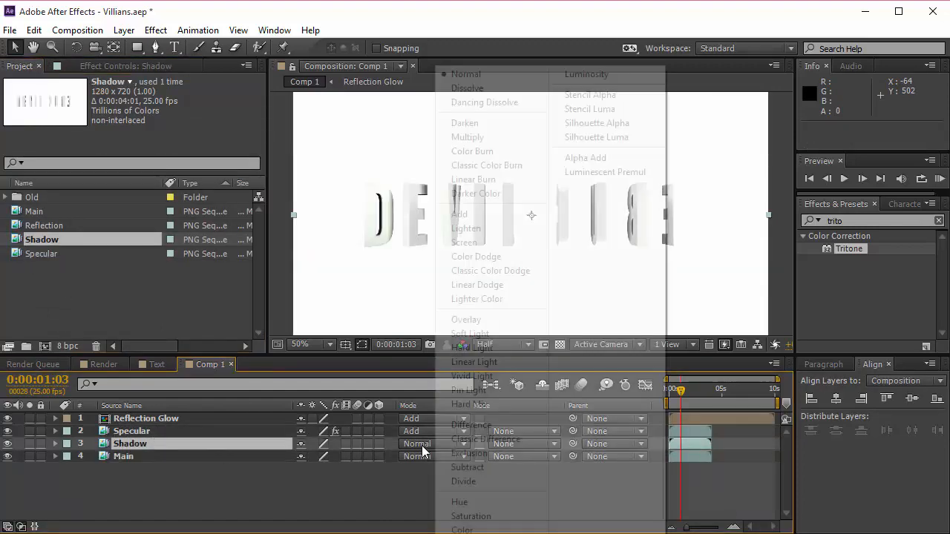
pyautogui.click(475, 122)
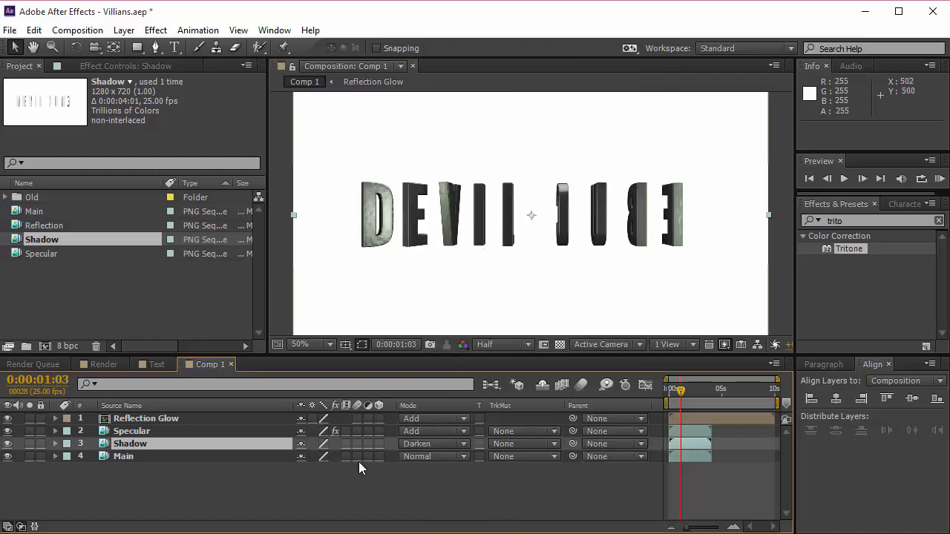
pyautogui.click(436, 445)
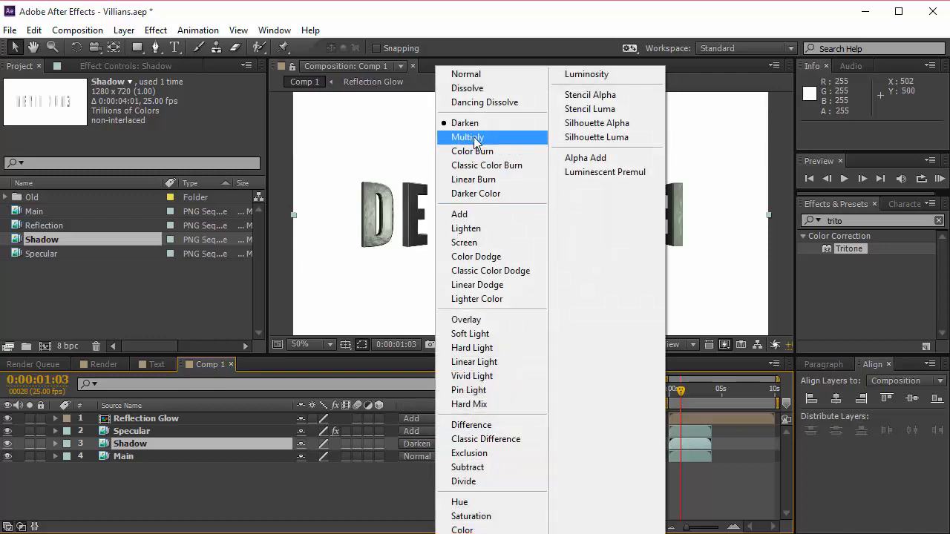
pyautogui.click(475, 137)
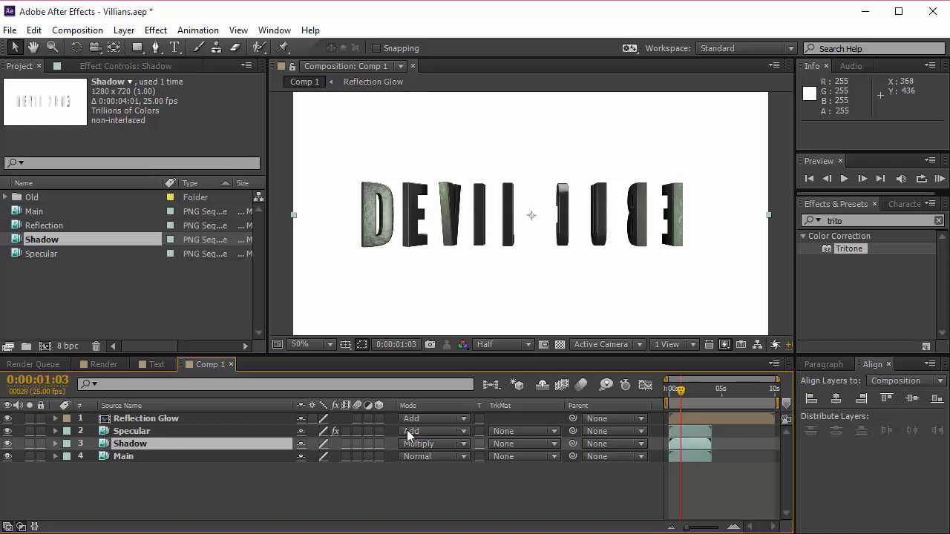
# Step: Move the Shadow layer above Specular and set its Opacity to 70%
pyautogui.moveTo(162, 443)
pyautogui.mouseDown()
pyautogui.moveTo(166, 424)
pyautogui.moveTo(157, 414)
pyautogui.moveTo(149, 437)
pyautogui.moveTo(150, 414)
pyautogui.moveTo(157, 436)
pyautogui.mouseUp()
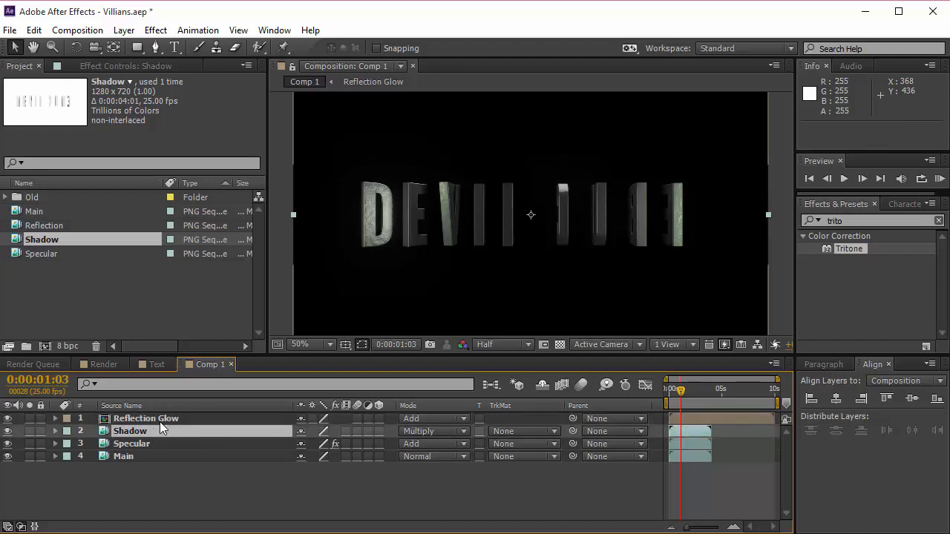
pyautogui.press('t')
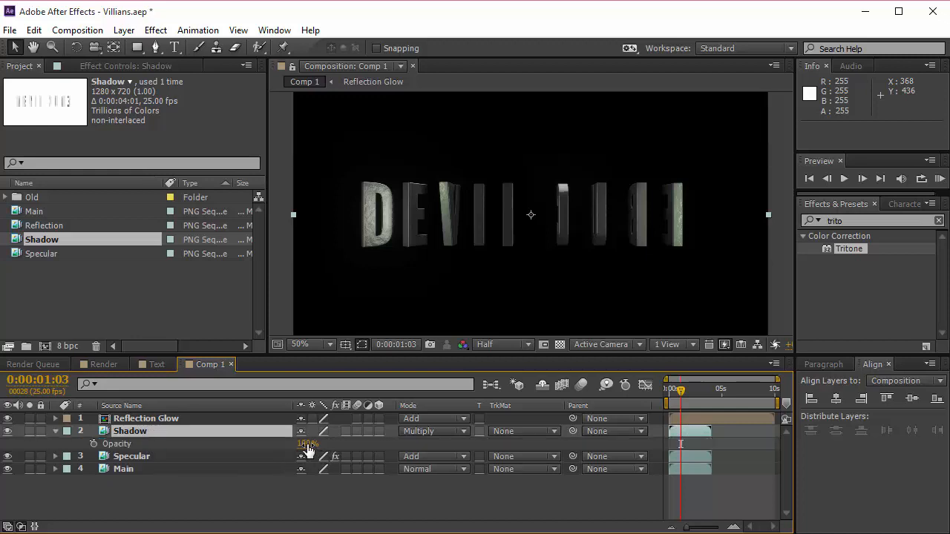
pyautogui.moveTo(308, 450); pyautogui.dragTo(305, 450)
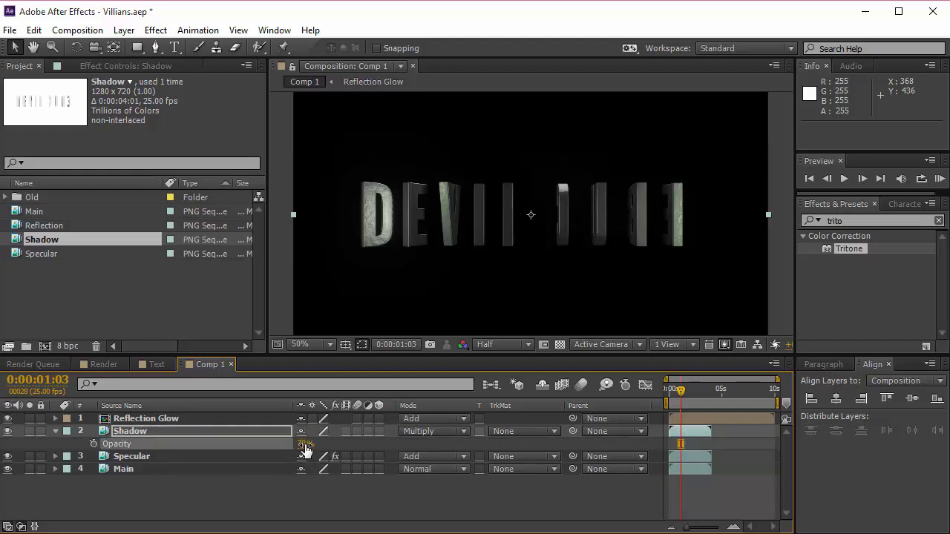
pyautogui.click(341, 506)
# Step: Try the Overlay and Add blend modes on the Shadow layer, return it to Multiply and collapse its properties
pyautogui.click(427, 431)
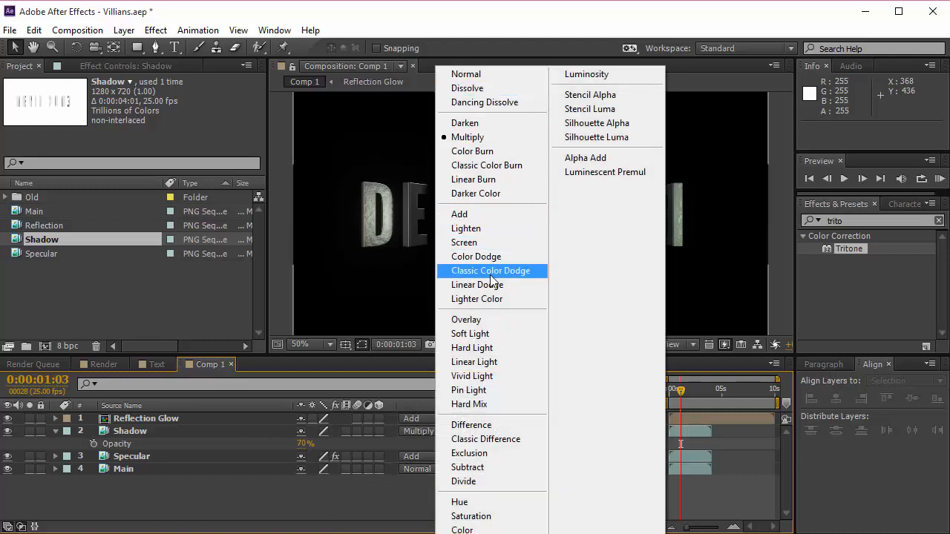
pyautogui.click(490, 320)
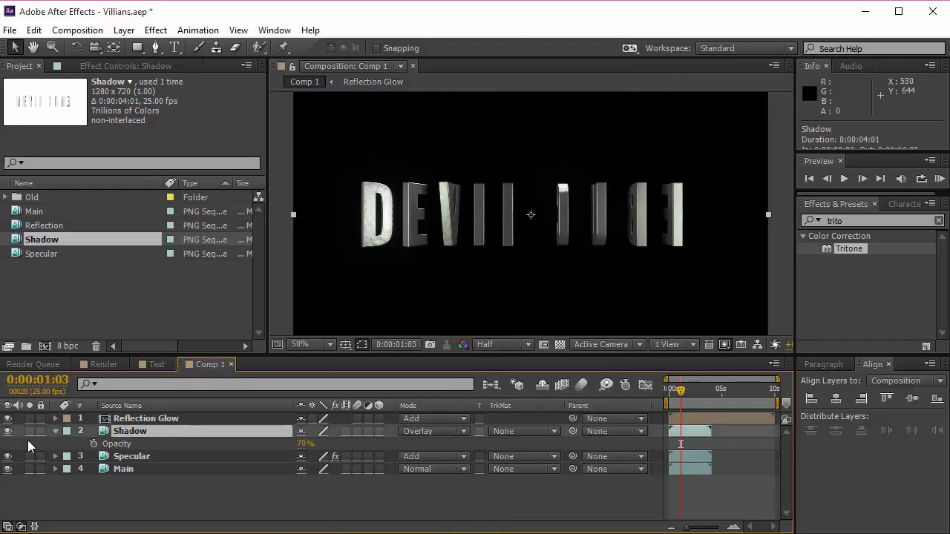
pyautogui.click(8, 431)
pyautogui.click(7, 431)
pyautogui.click(424, 431)
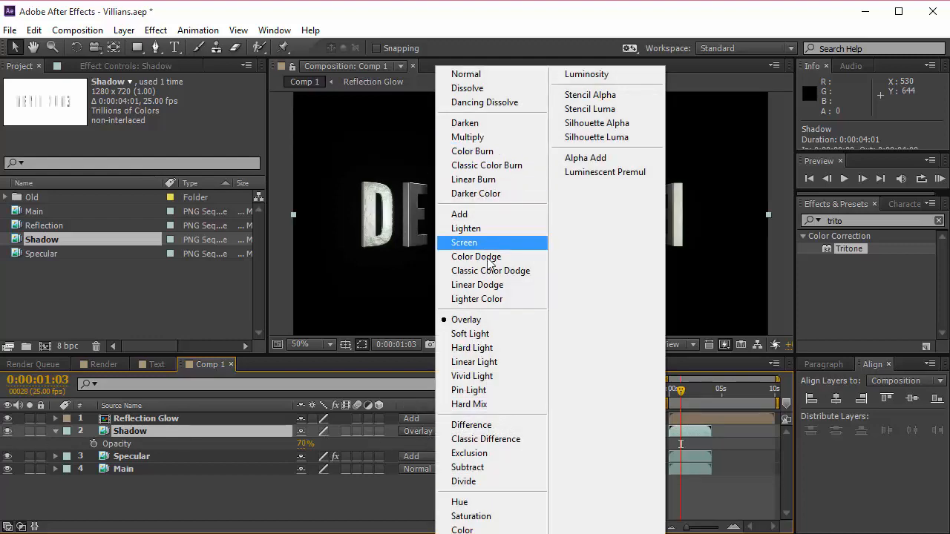
pyautogui.click(475, 215)
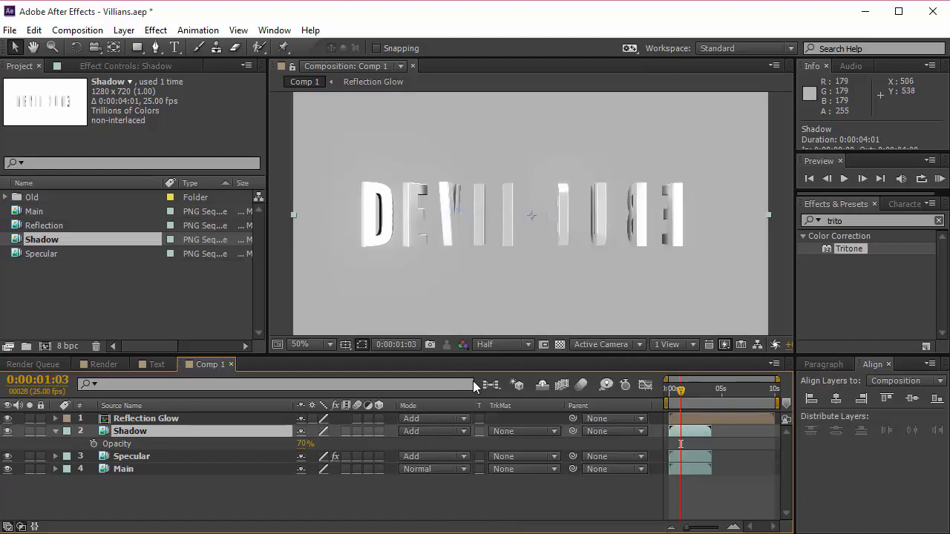
pyautogui.click(428, 431)
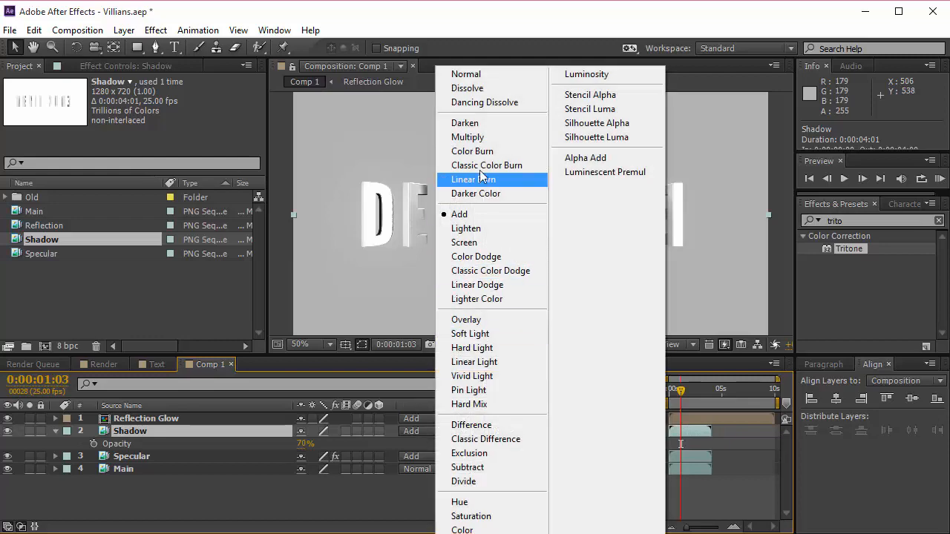
pyautogui.click(468, 137)
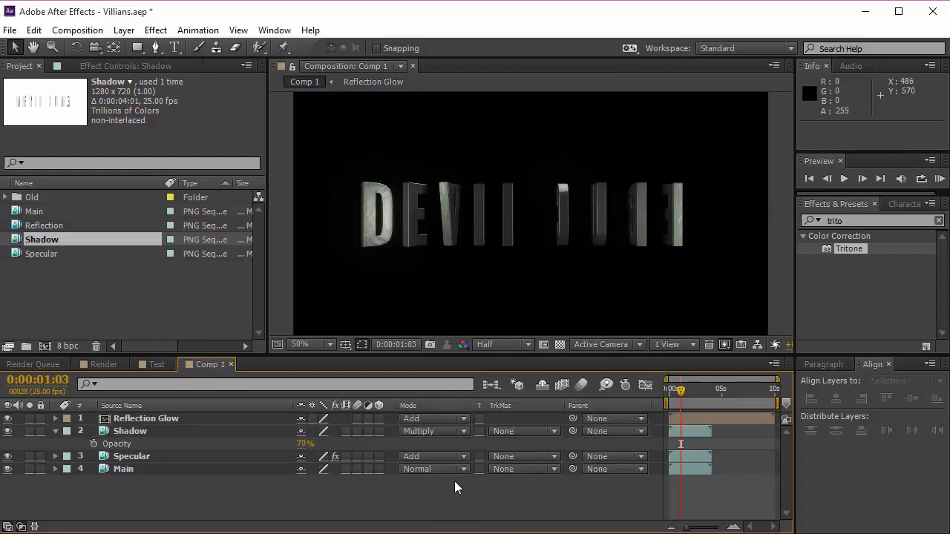
pyautogui.click(55, 431)
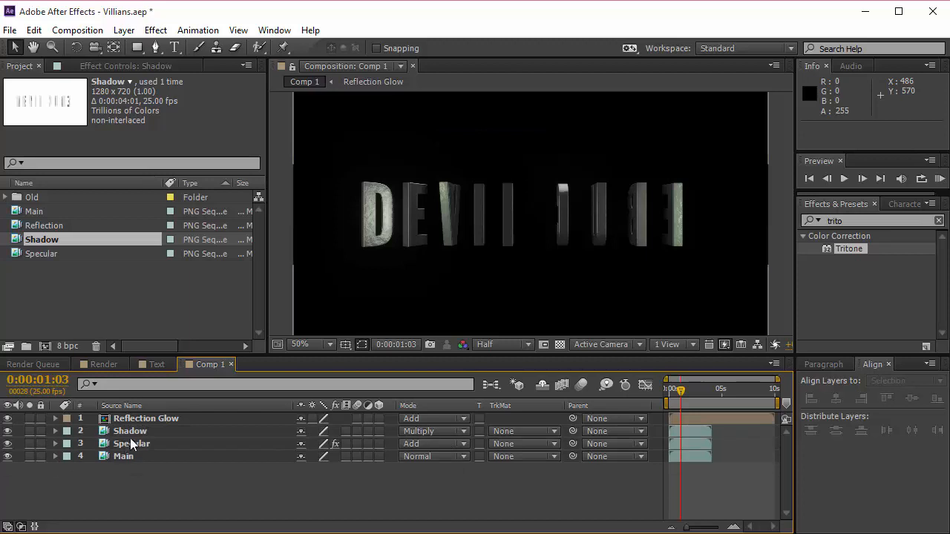
# Step: Search the project for "comp" and move Comp 1 out of the Old folder's Solids subfolder to the project root
pyautogui.click(218, 418)
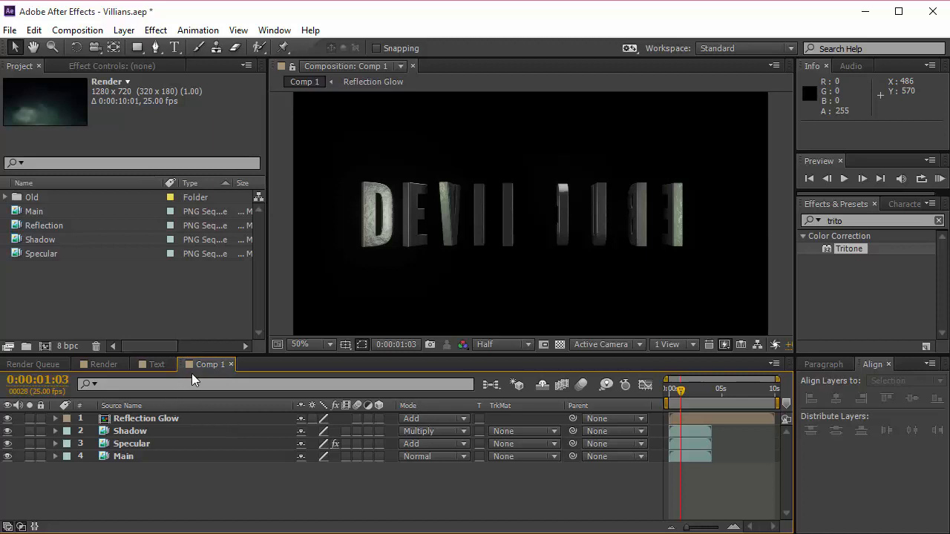
pyautogui.click(133, 162)
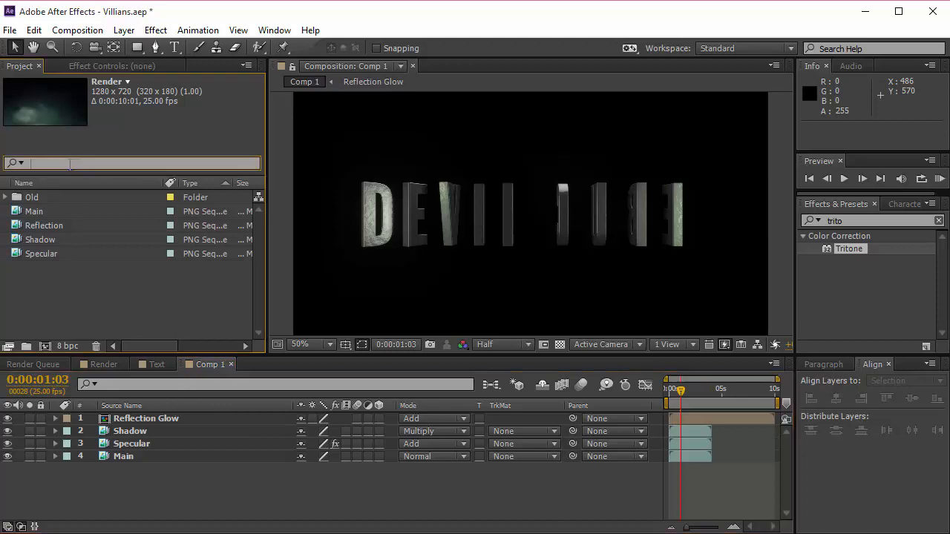
pyautogui.write('comp')
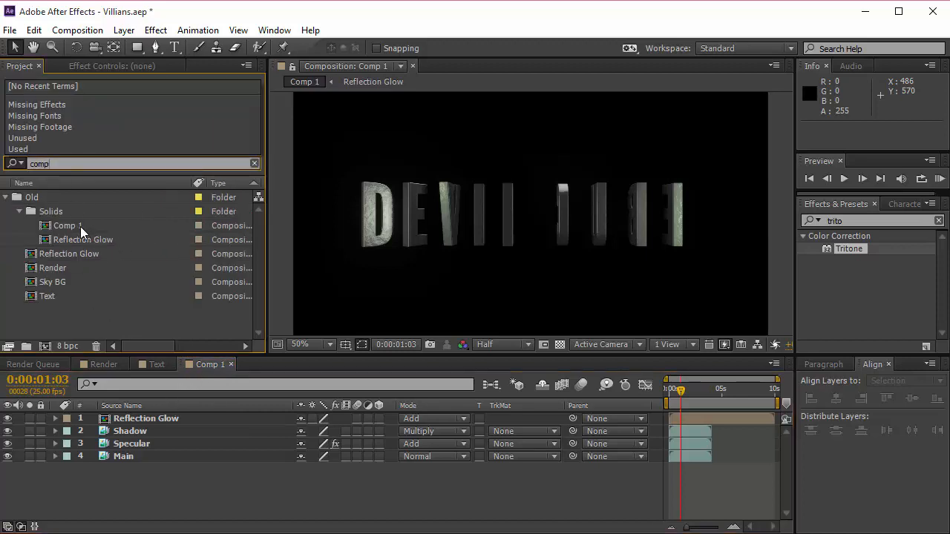
pyautogui.click(68, 225)
pyautogui.moveTo(70, 226); pyautogui.dragTo(66, 332)
pyautogui.click(6, 196)
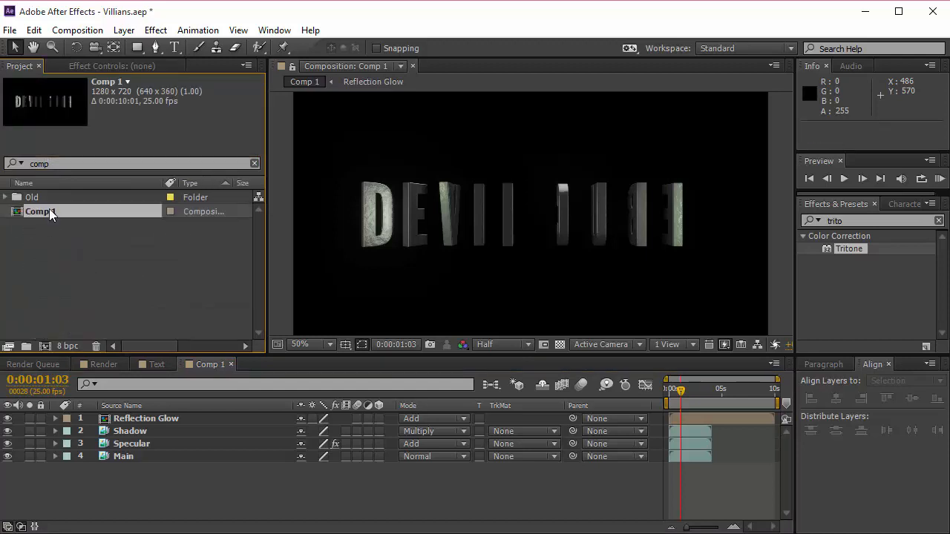
# Step: Check the contents of the Old folder, collapse it and clear the project search
pyautogui.click(6, 197)
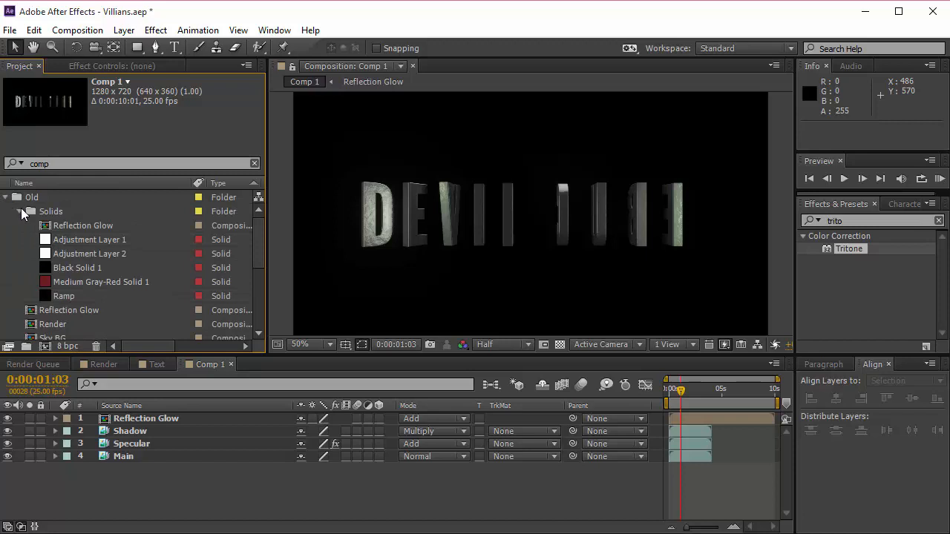
pyautogui.click(19, 211)
pyautogui.scroll(-2, 41, 266)
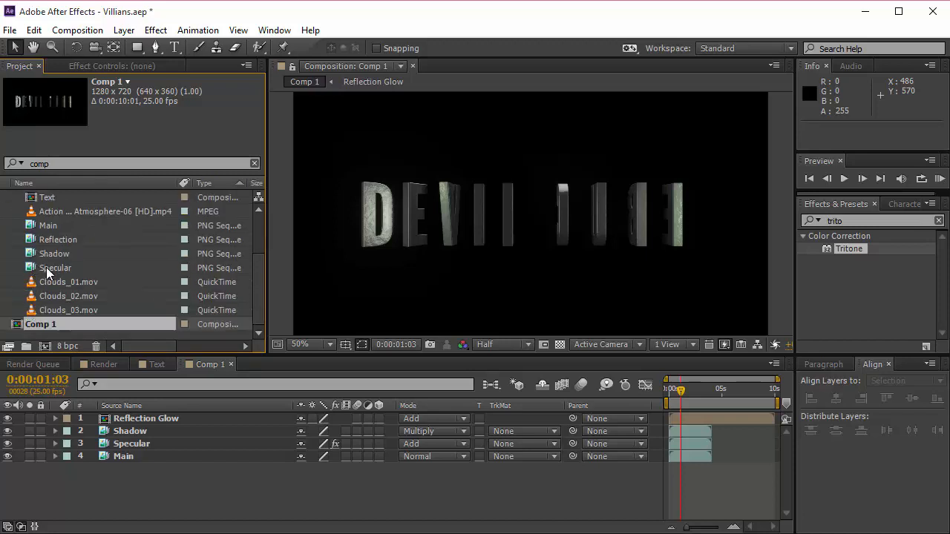
pyautogui.scroll(2, 45, 267)
pyautogui.click(5, 198)
pyautogui.click(64, 282)
pyautogui.click(49, 210)
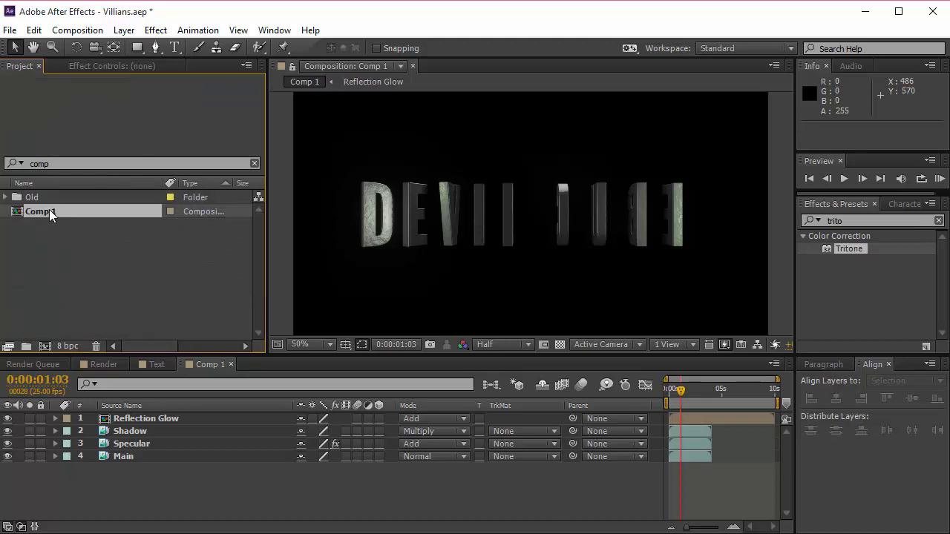
pyautogui.moveTo(54, 164); pyautogui.dragTo(6, 196)
pyautogui.press('BackSpace')
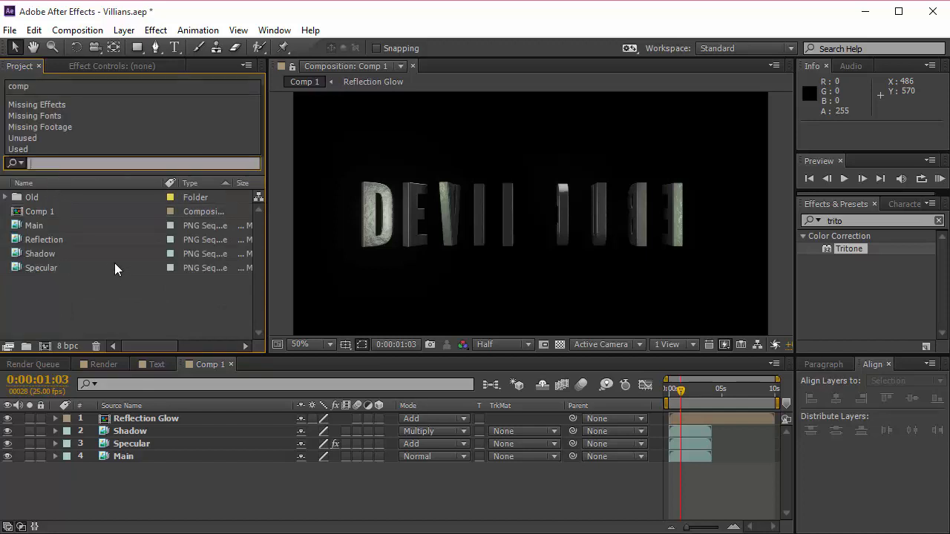
# Step: Rename the new composition that contains the nested Text comp to Main
pyautogui.click(80, 312)
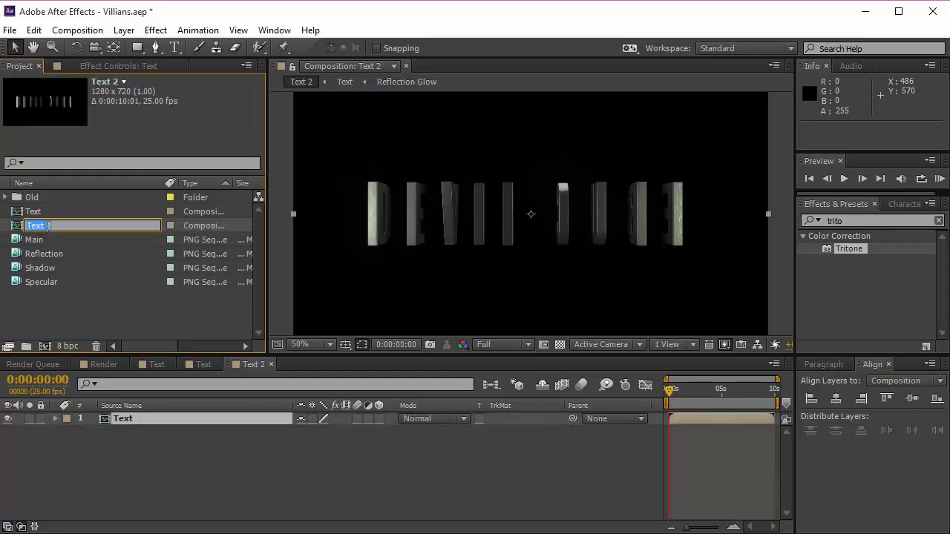
pyautogui.write('Main')
pyautogui.press('Return')
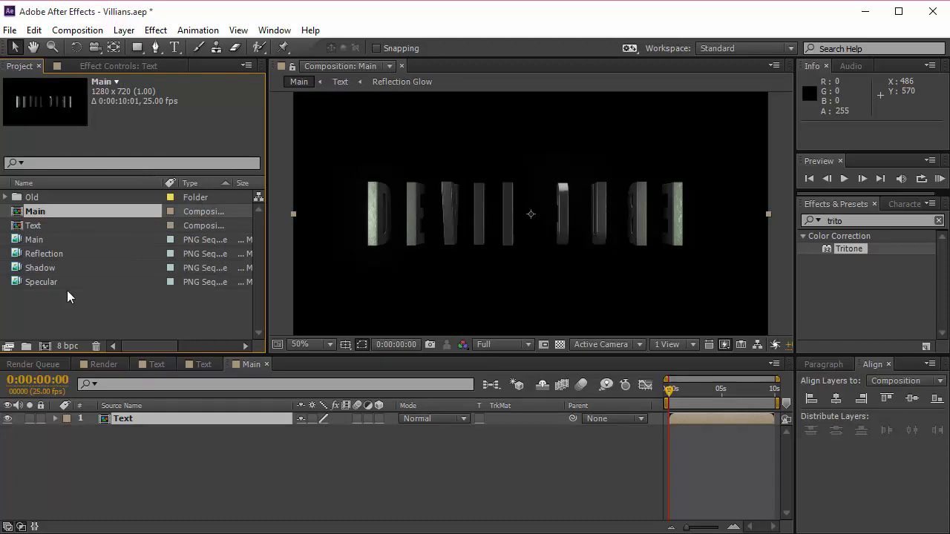
# Step: Duplicate the Text layer in the Main composition, and look into its source comp before returning to Main
pyautogui.click(136, 417)
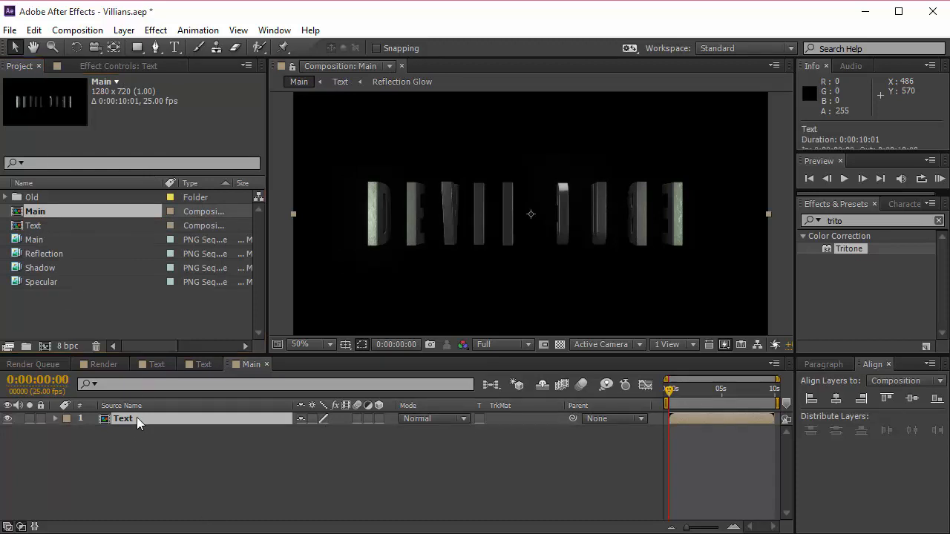
pyautogui.hotkey('ctrl', 'd')
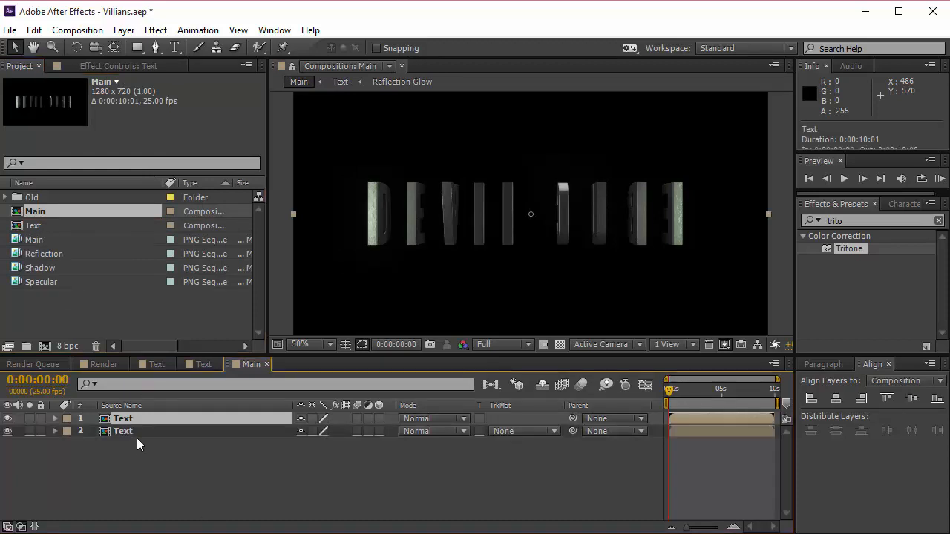
pyautogui.doubleClick(129, 420)
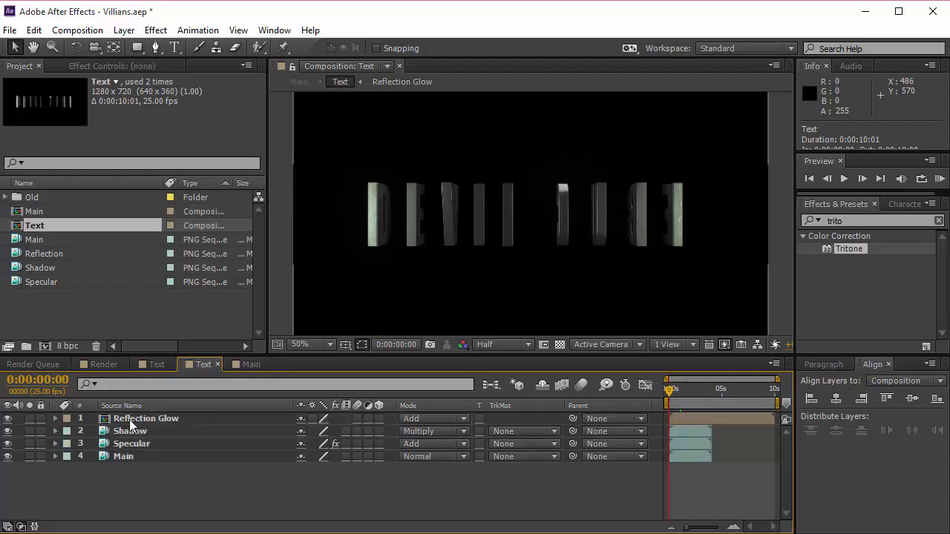
pyautogui.click(217, 364)
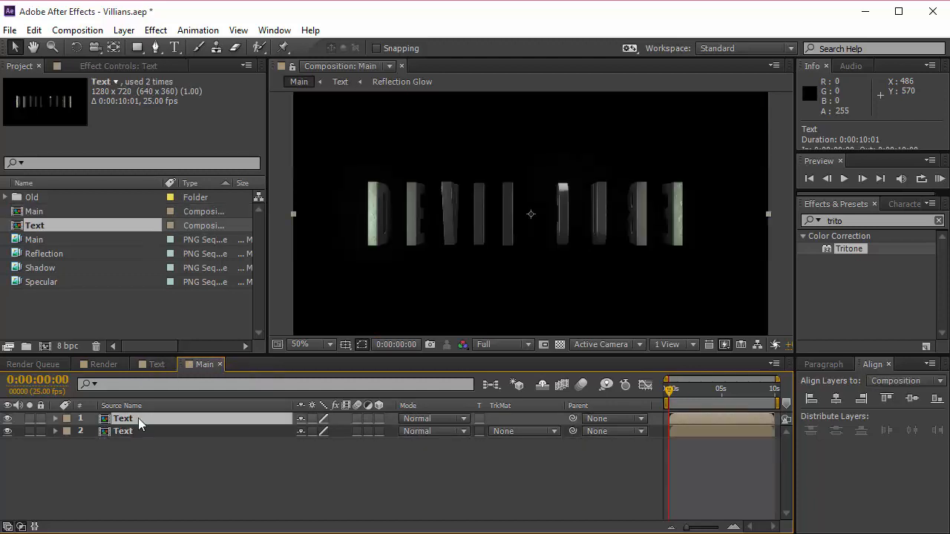
# Step: Rename the upper Text layer in Main to Text Light Sweep
pyautogui.press('Return')
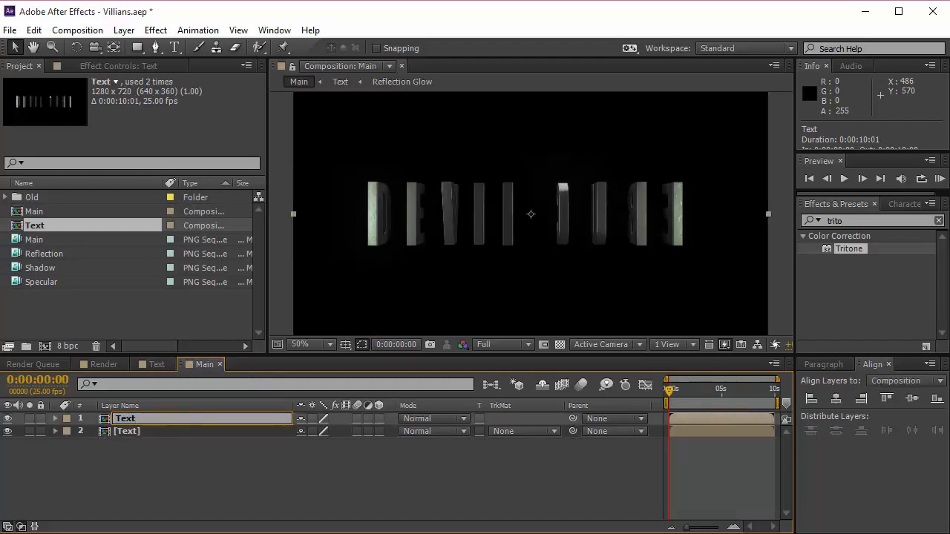
pyautogui.write('Light Sweep')
pyautogui.press('Return')
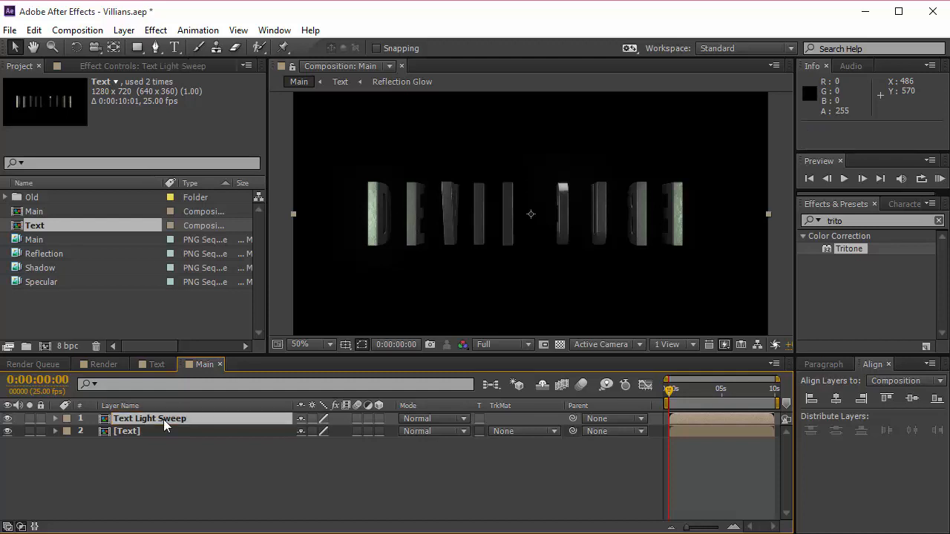
# Step: Change the name of the top layer in Main to Text Light Wrap
pyautogui.press('F3')
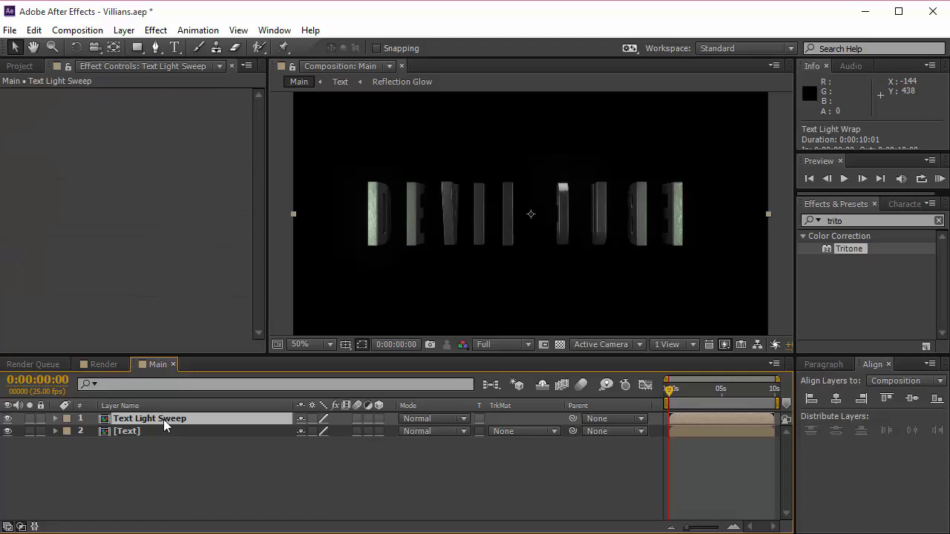
pyautogui.press('Return')
pyautogui.moveTo(189, 419); pyautogui.dragTo(162, 422)
pyautogui.write('Wrap')
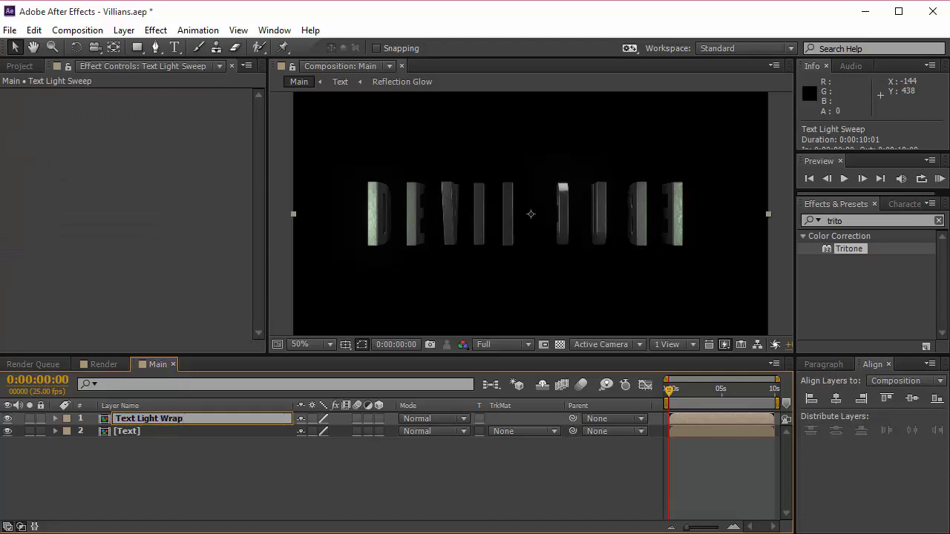
pyautogui.press('Return')
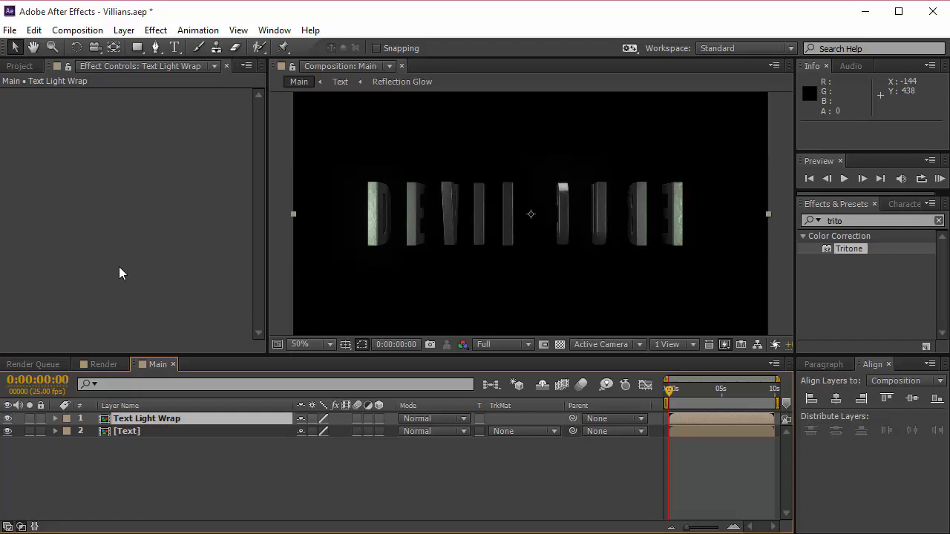
# Step: Add the Atmosphere-06 [HD].mp4 clip from the Old folder to the Main composition beneath both text layers
pyautogui.click(19, 67)
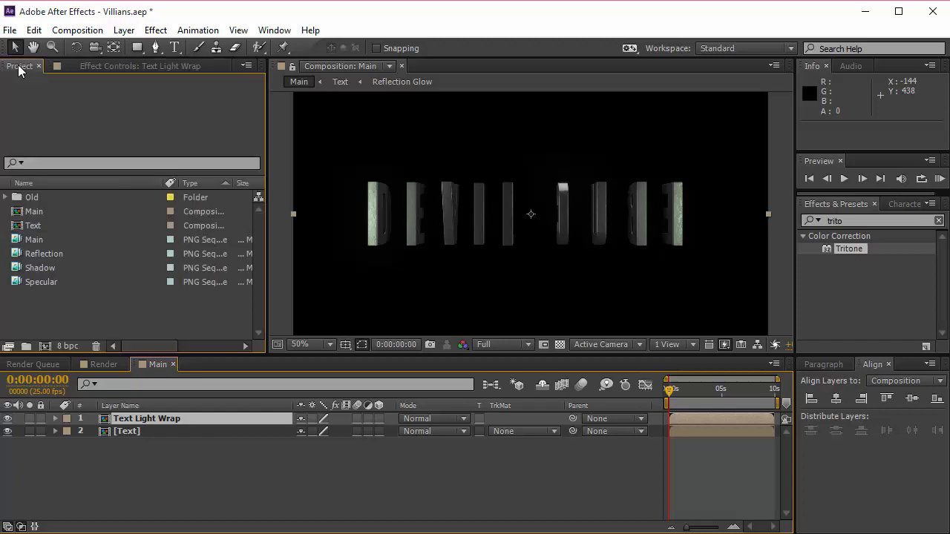
pyautogui.click(6, 198)
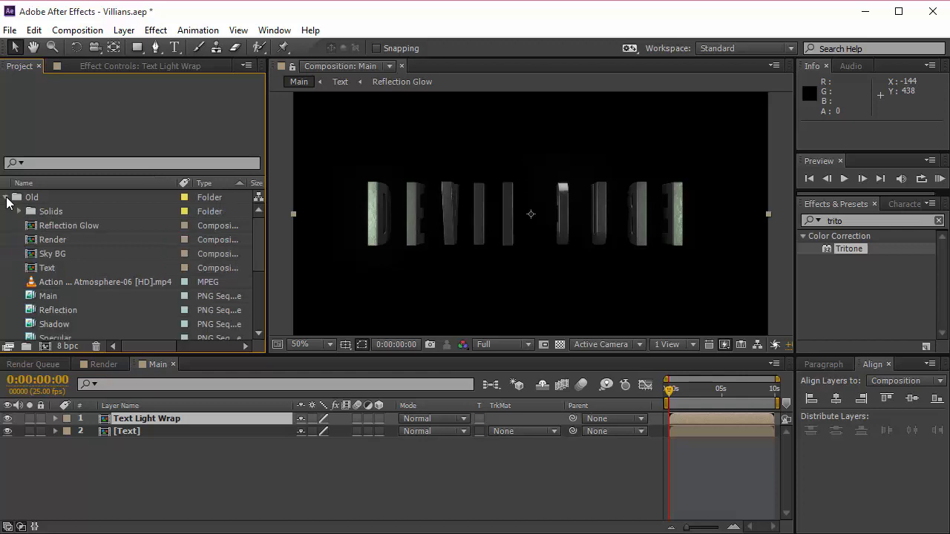
pyautogui.click(63, 281)
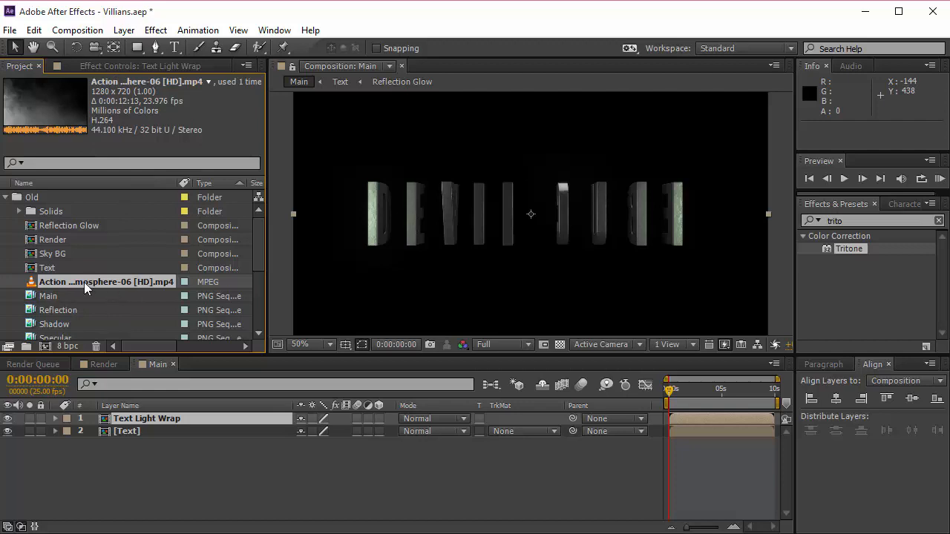
pyautogui.moveTo(105, 282); pyautogui.dragTo(132, 488)
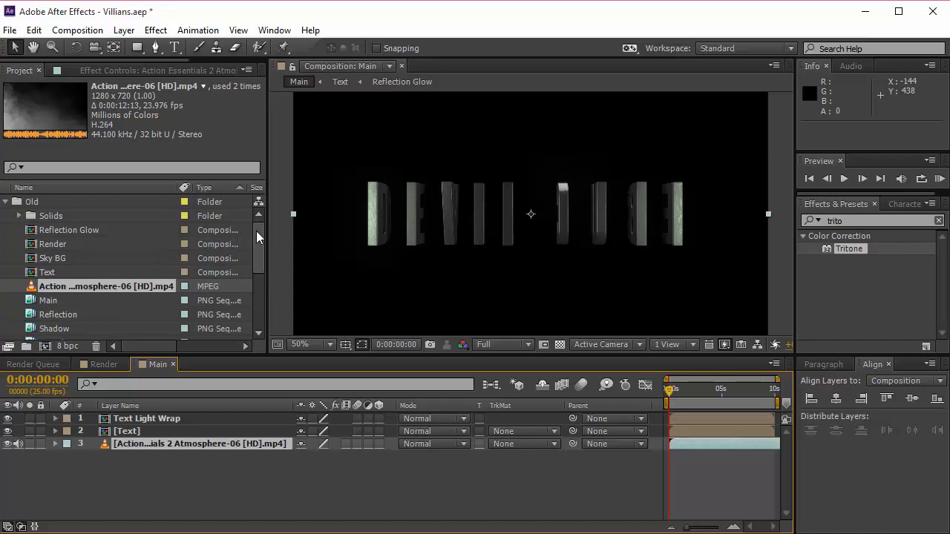
# Step: Switch to the browser, view the Free Stock-Pack Appreciation Day post down to its download links, and close the page
pyautogui.hotkey('alt', 'Tab')
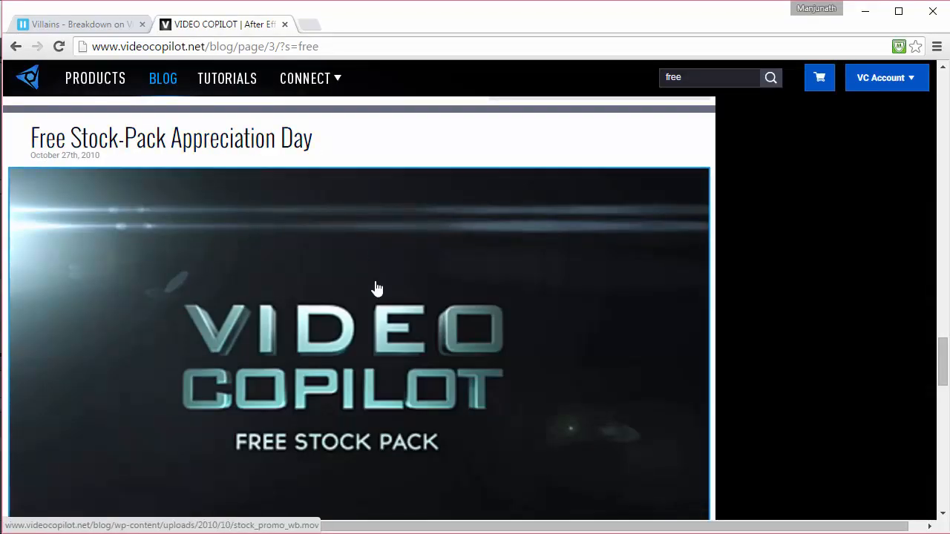
pyautogui.scroll(-4, 375, 288)
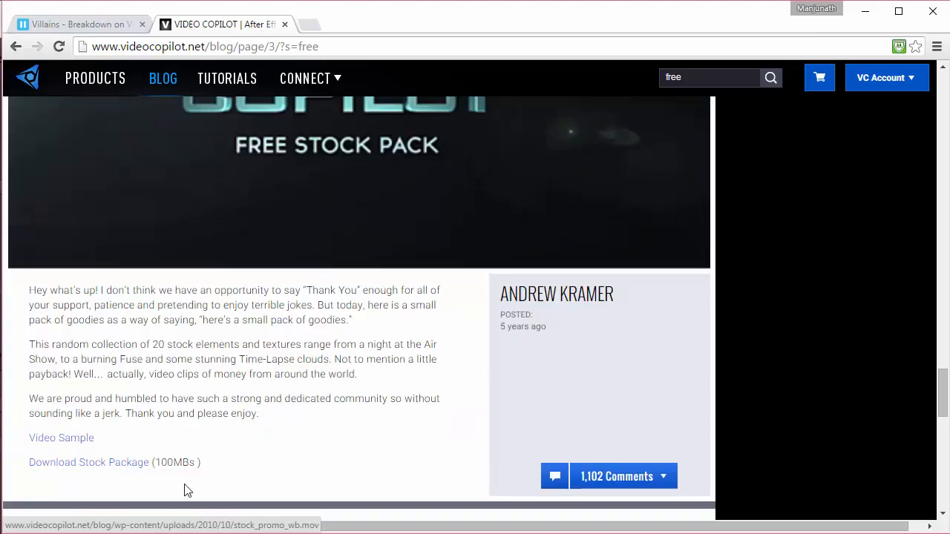
pyautogui.click(285, 24)
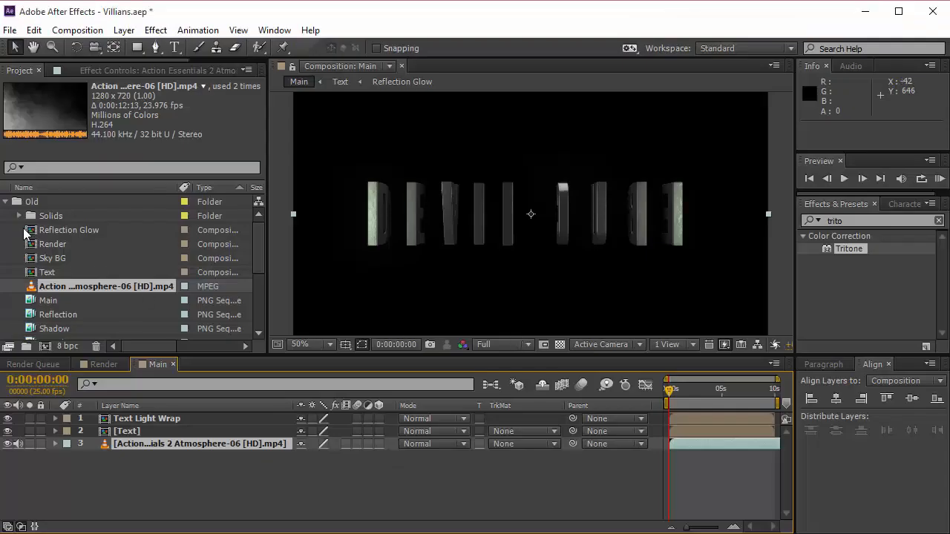
# Step: Search the project for "cloud", move Clouds_01, Clouds_02 and Clouds_03.mov from the Old folder to the project root, and clear the search
pyautogui.click(69, 167)
pyautogui.write('cloud')
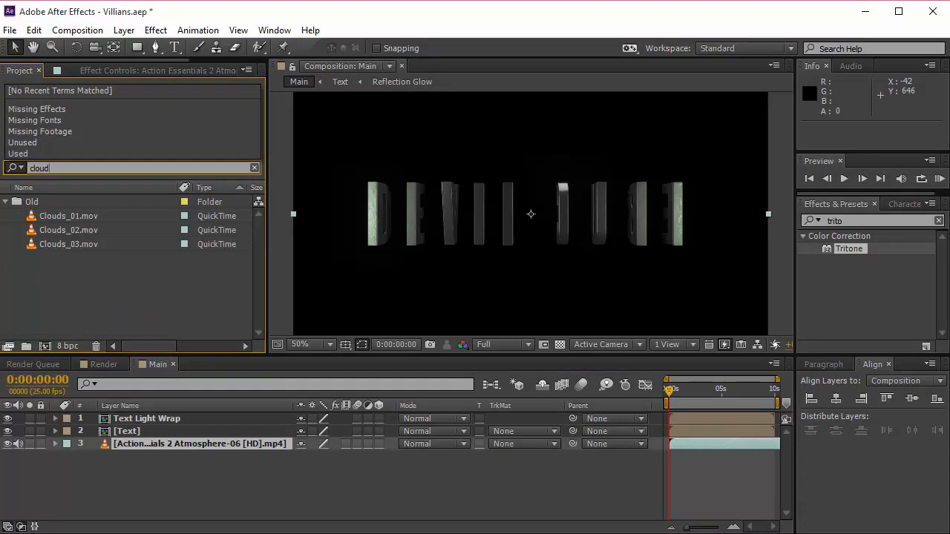
pyautogui.click(126, 216)
pyautogui.keyDown('shift'); pyautogui.click(74, 244); pyautogui.keyUp('shift')
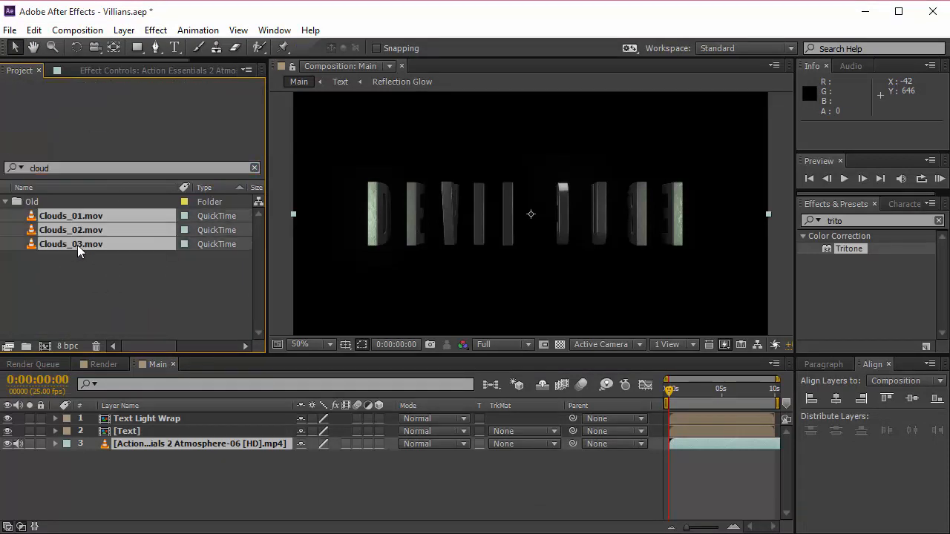
pyautogui.moveTo(77, 244); pyautogui.dragTo(67, 326)
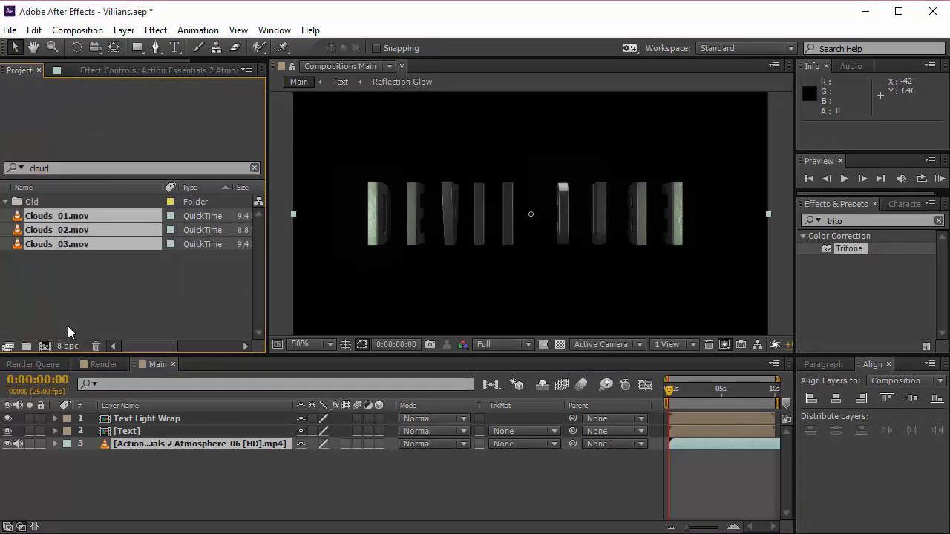
pyautogui.doubleClick(68, 168)
pyautogui.press('BackSpace')
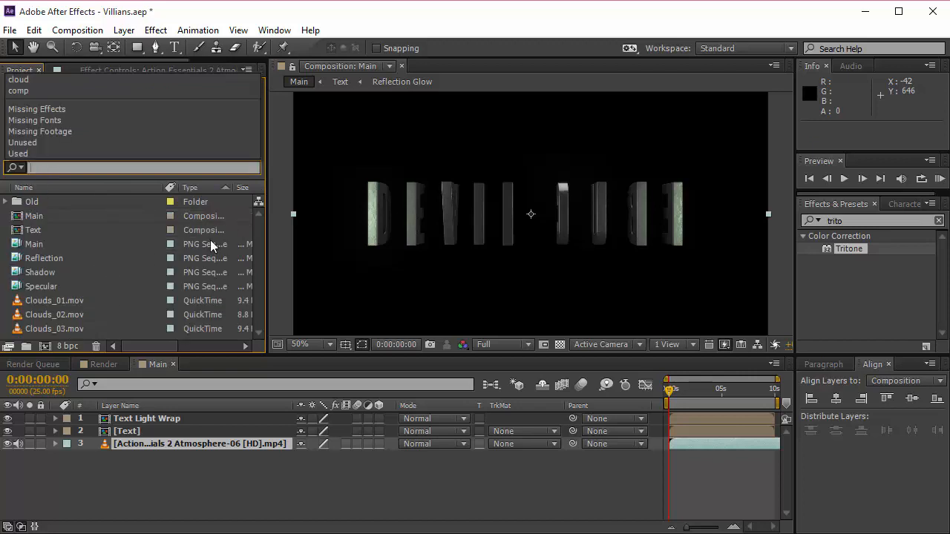
# Step: Preview the cloud clips and add Clouds_03.mov to the Main composition between the Text layer and the Atmosphere clip
pyautogui.click(112, 245)
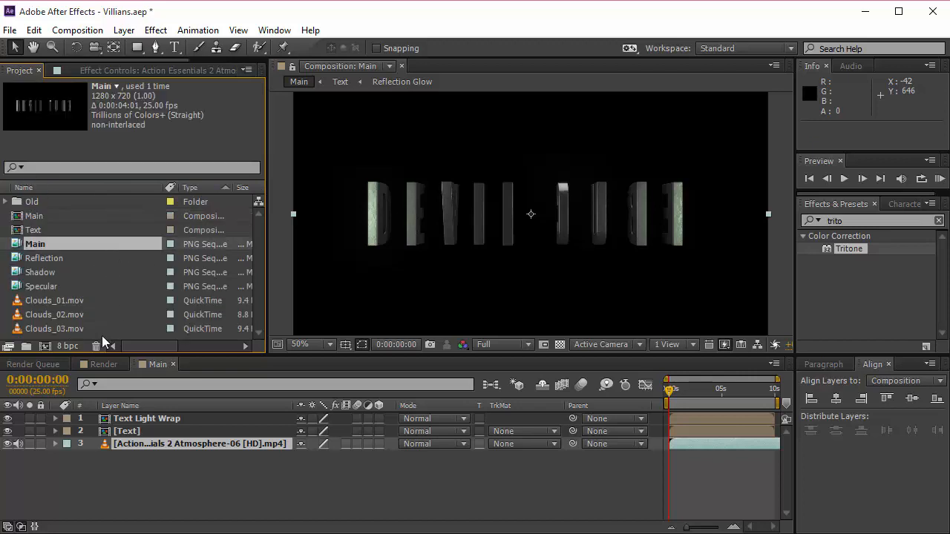
pyautogui.click(76, 303)
pyautogui.click(76, 318)
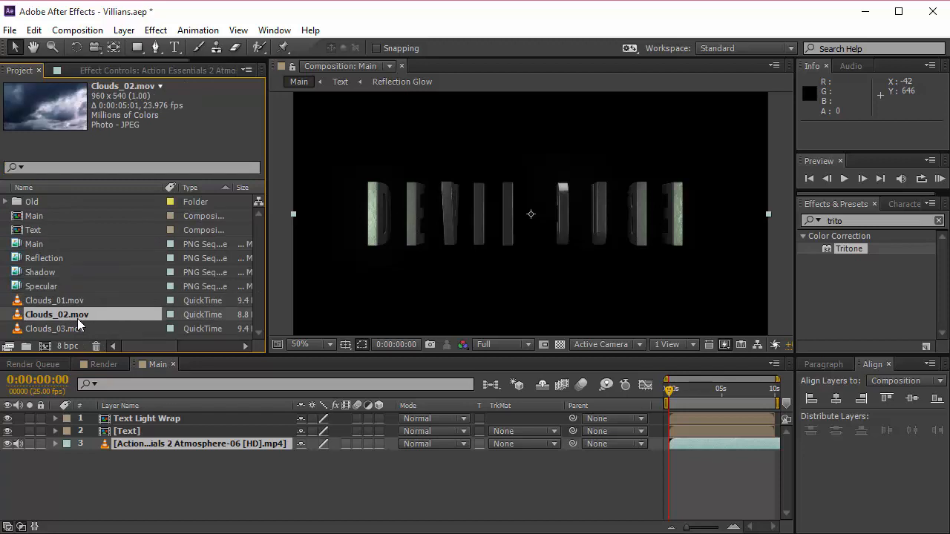
pyautogui.click(77, 328)
pyautogui.moveTo(76, 326); pyautogui.dragTo(156, 439)
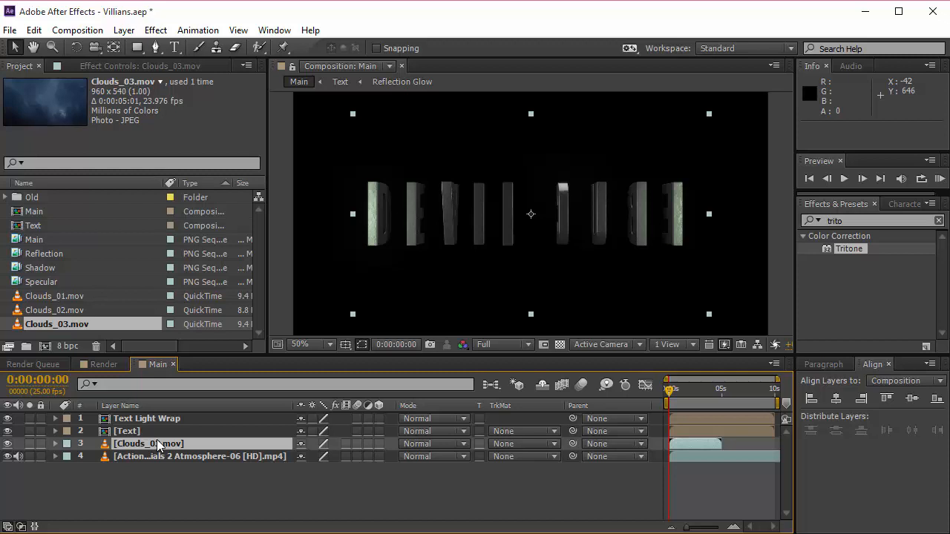
# Step: Set the current time to 0:00:00:23 and switch to the Text composition
pyautogui.click(680, 393)
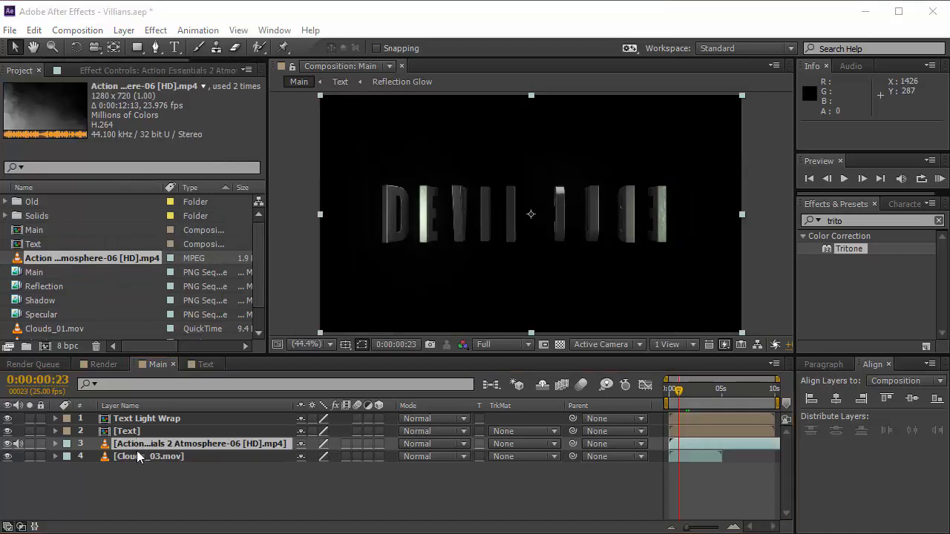
pyautogui.press("'")
pyautogui.click(201, 363)
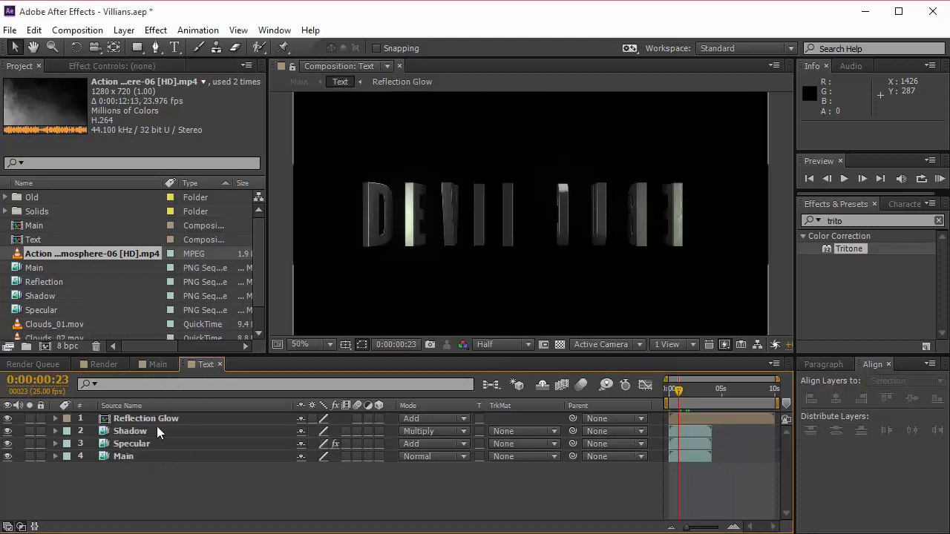
# Step: Duplicate the Main layer in the Text composition, move the copy above Reflection Glow, and set its blending mode to Stencil Alpha
pyautogui.click(141, 456)
pyautogui.hotkey('ctrl', 'd')
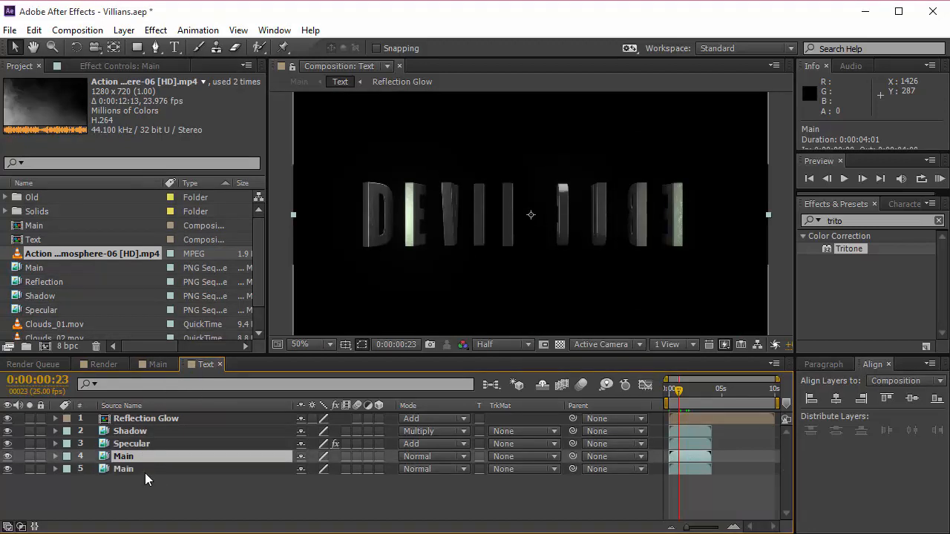
pyautogui.moveTo(144, 469); pyautogui.dragTo(147, 414)
pyautogui.click(434, 418)
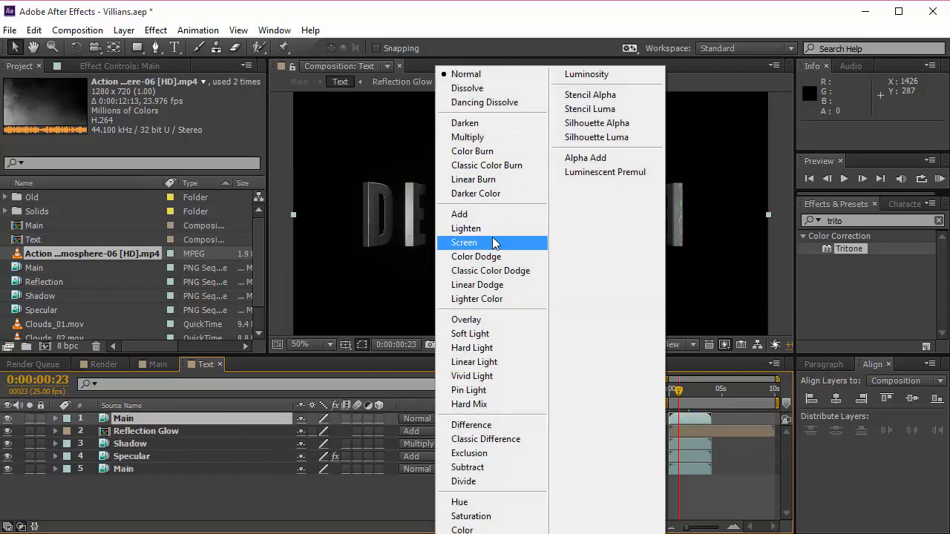
pyautogui.click(591, 94)
# Step: Return to the Main composition and hide the Text Light Wrap, Text and Atmosphere layers
pyautogui.click(158, 364)
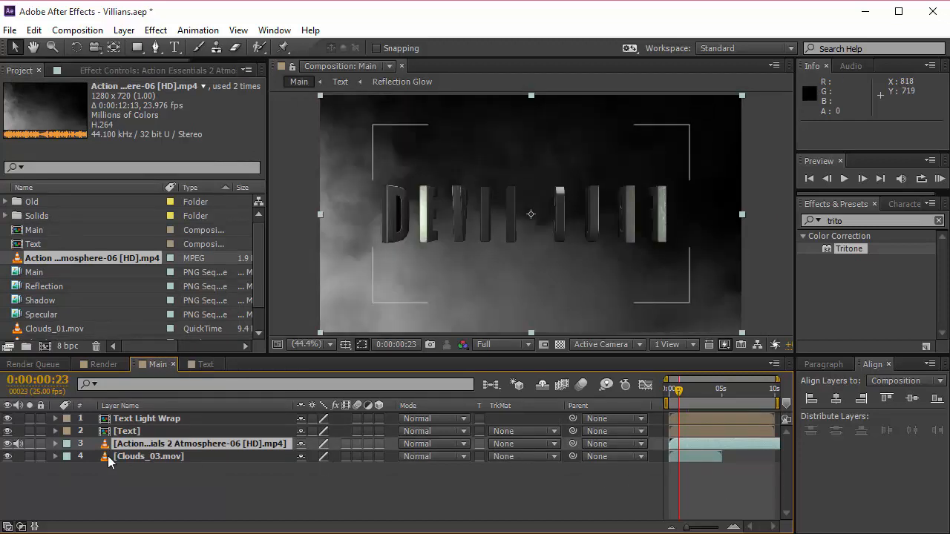
pyautogui.moveTo(8, 419); pyautogui.dragTo(7, 431)
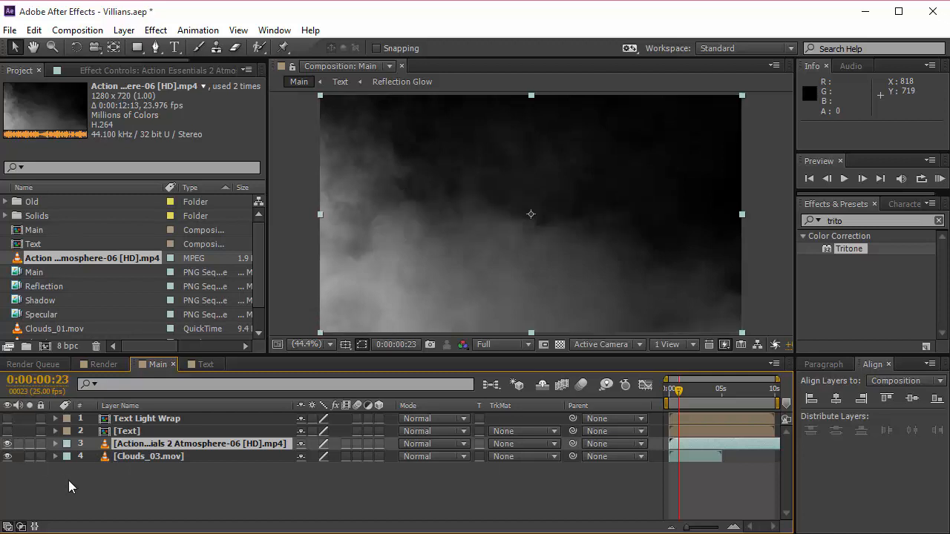
pyautogui.press('F3')
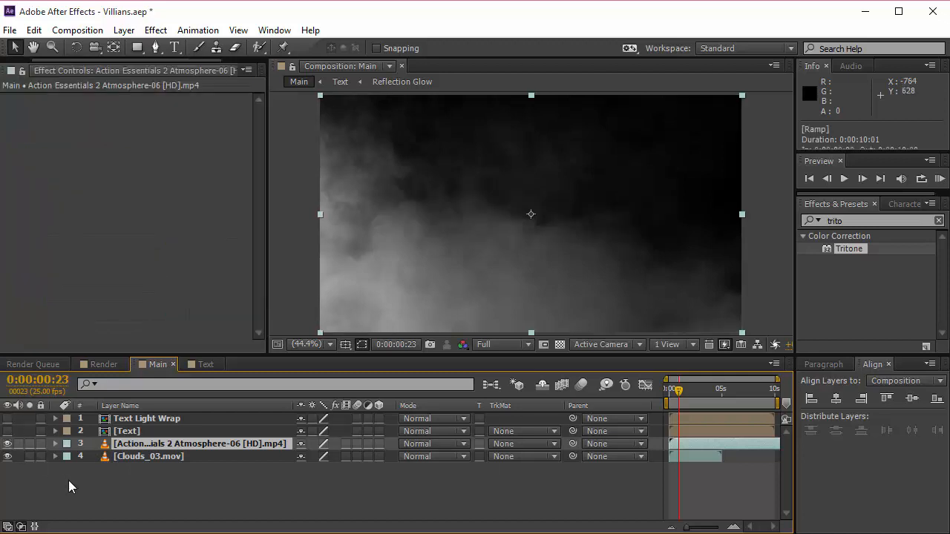
pyautogui.click(7, 443)
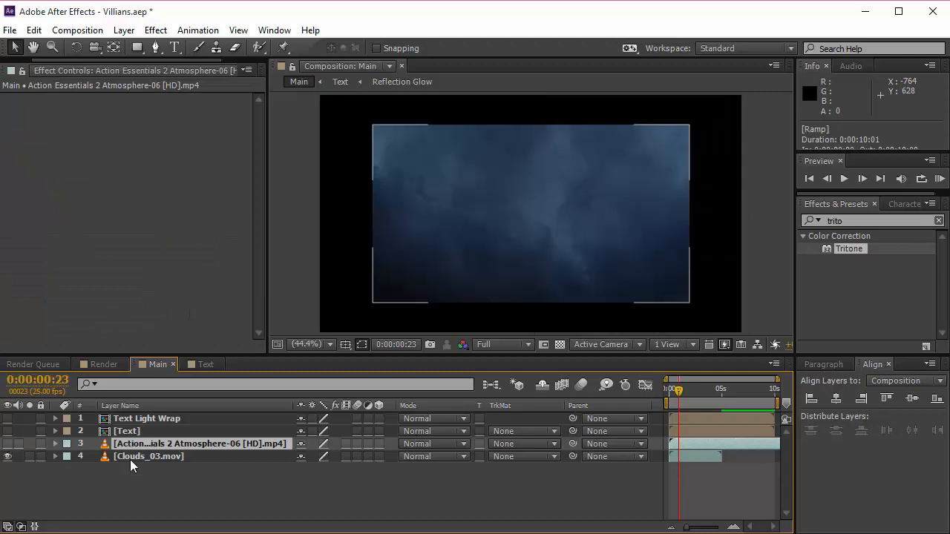
# Step: Add Clouds_01.mov to the Main composition below the Atmosphere layer and delete the Clouds_03.mov layer
pyautogui.moveTo(36, 60); pyautogui.dragTo(2, 62)
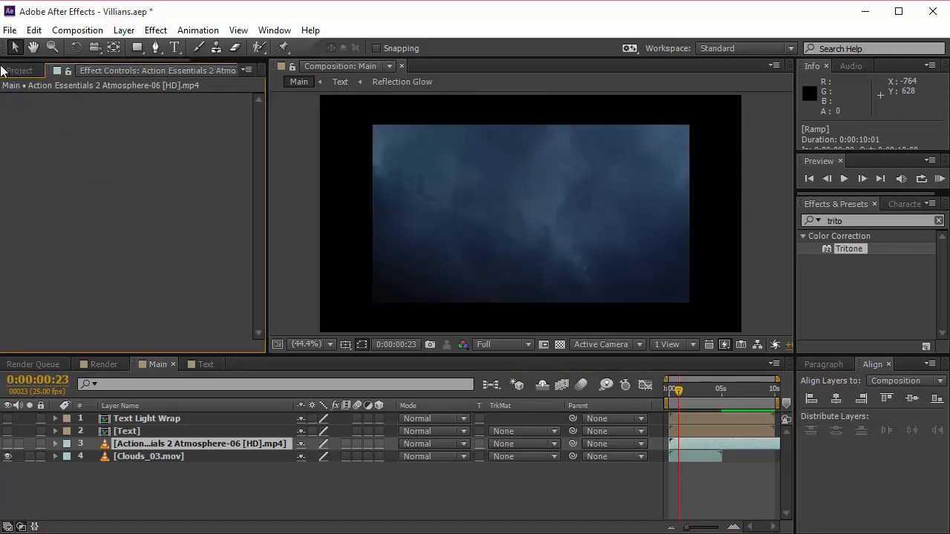
pyautogui.click(20, 71)
pyautogui.moveTo(63, 327); pyautogui.dragTo(156, 450)
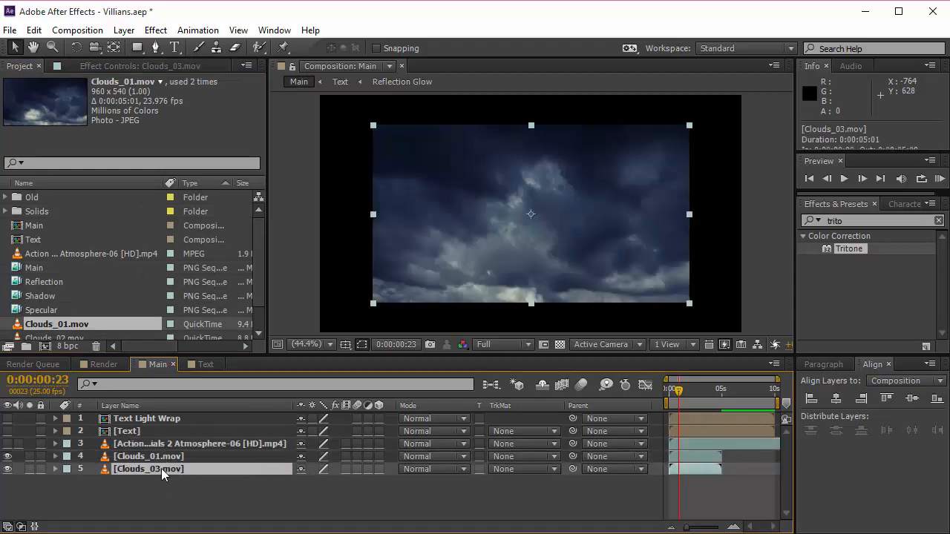
pyautogui.press('Delete')
# Step: Scale the Clouds_01.mov layer to 136% so it fills the frame
pyautogui.click(152, 459)
pyautogui.press('s')
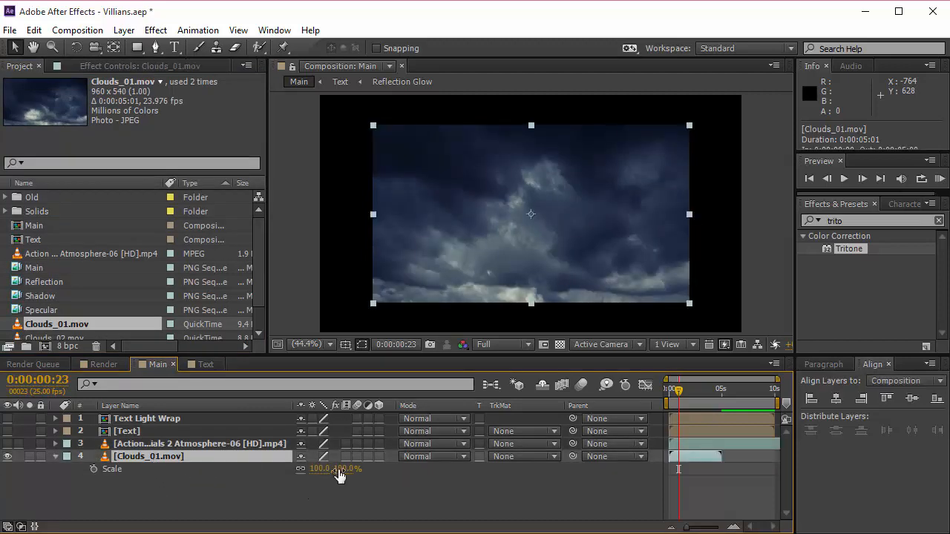
pyautogui.moveTo(340, 475); pyautogui.dragTo(366, 468)
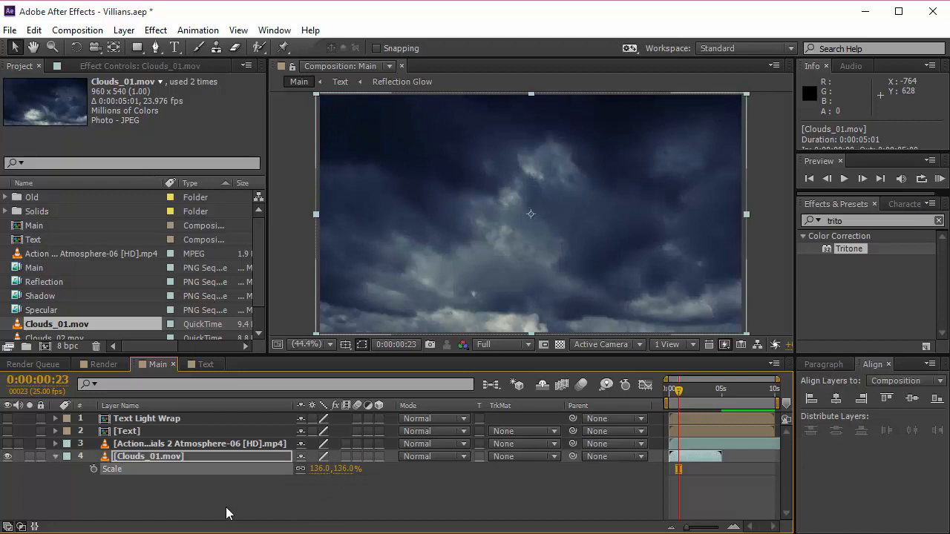
# Step: Create a new solid and place it directly above the Clouds_01.mov layer
pyautogui.click(159, 456)
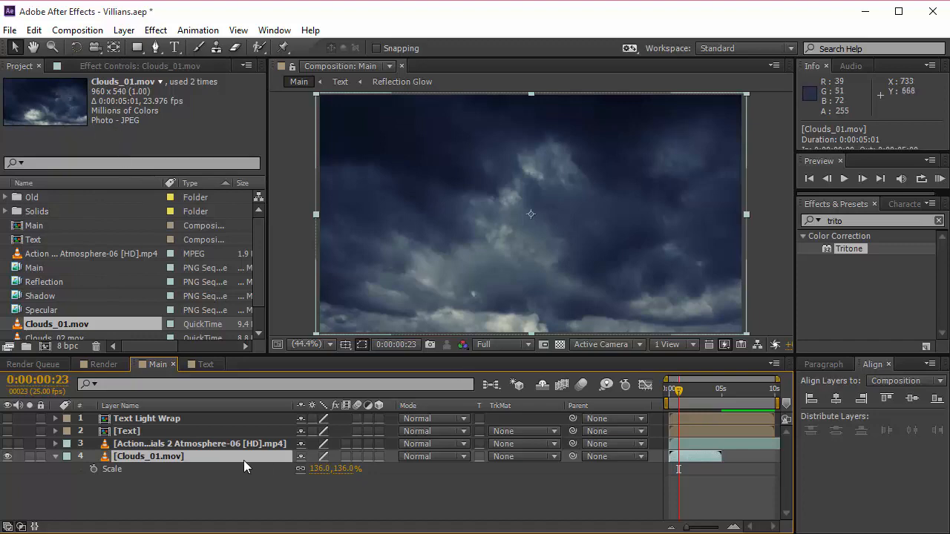
pyautogui.hotkey('ctrl', 'y')
pyautogui.click(556, 405)
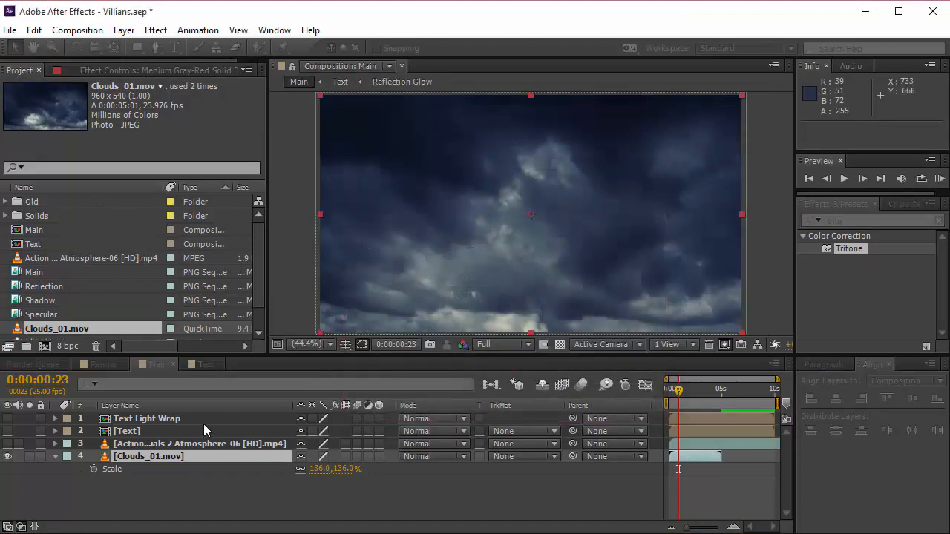
pyautogui.moveTo(154, 421); pyautogui.dragTo(152, 463)
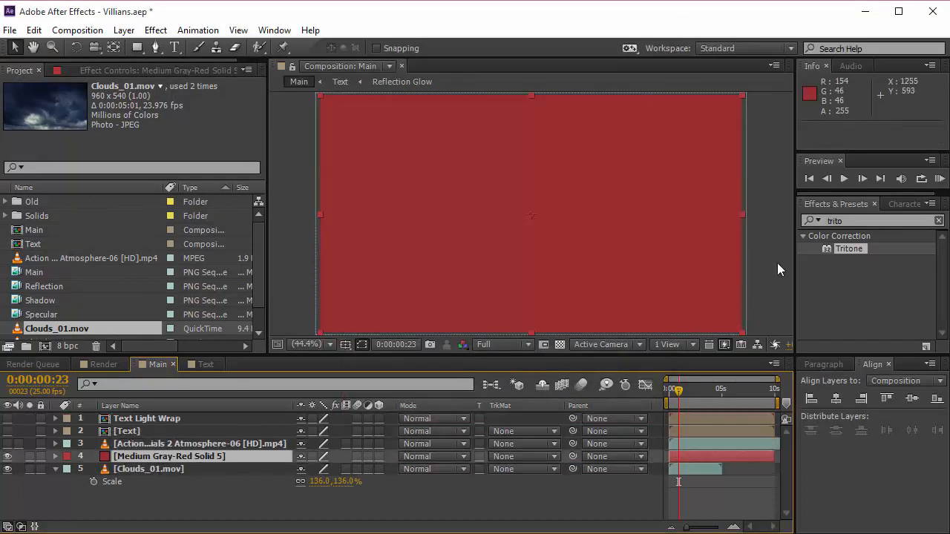
# Step: Find the Gradient Ramp effect and apply it to the solid above Clouds_01.mov
pyautogui.click(876, 221)
pyautogui.write('ramp')
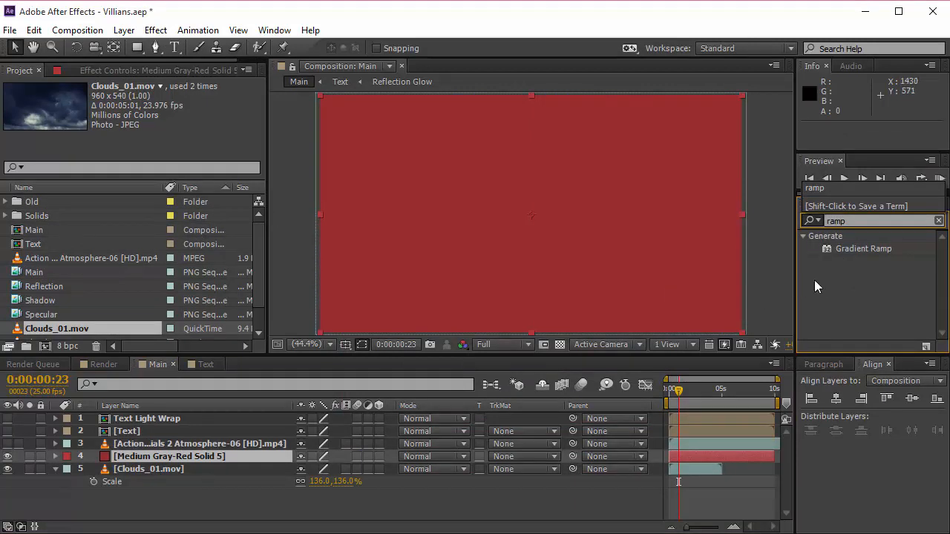
pyautogui.moveTo(853, 248); pyautogui.dragTo(170, 457)
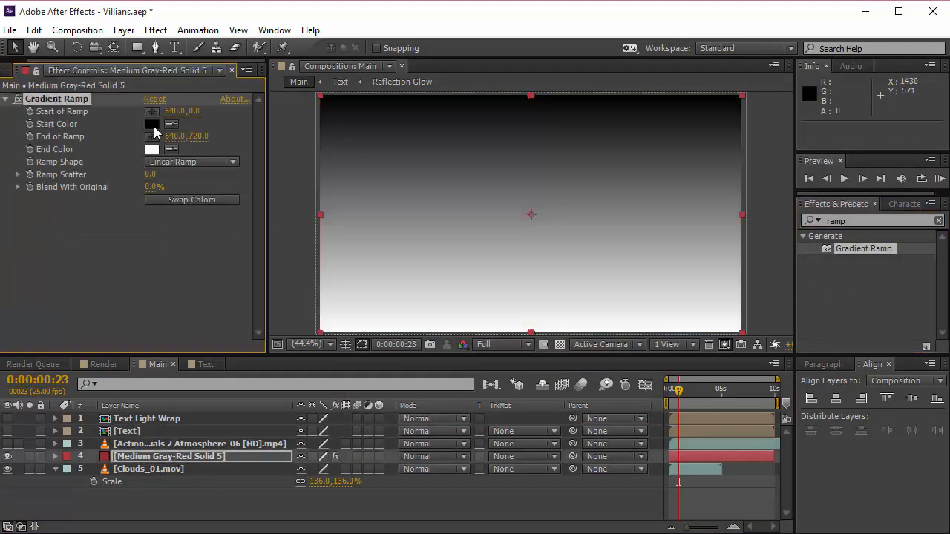
# Step: Set the Gradient Ramp's End Color to a very dark green, hex 212921
pyautogui.click(154, 149)
pyautogui.click(170, 331)
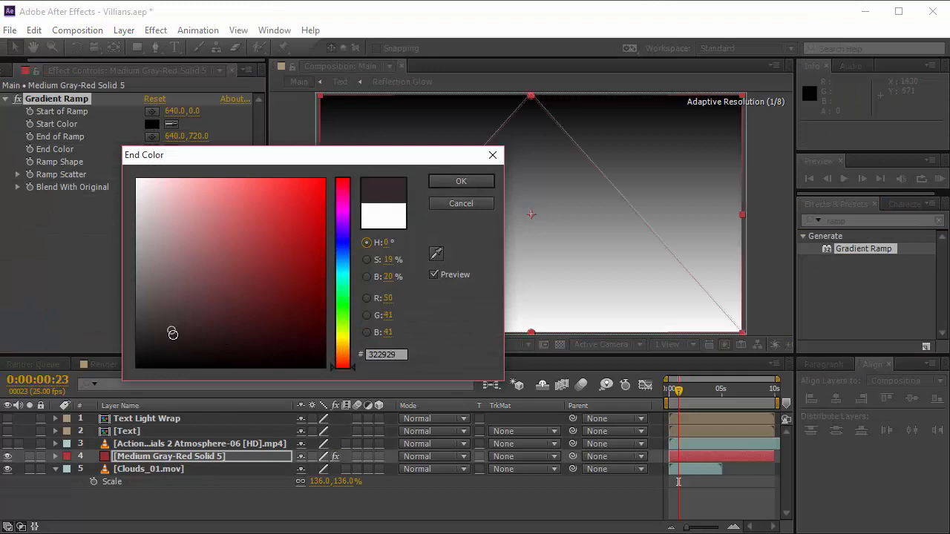
pyautogui.click(339, 304)
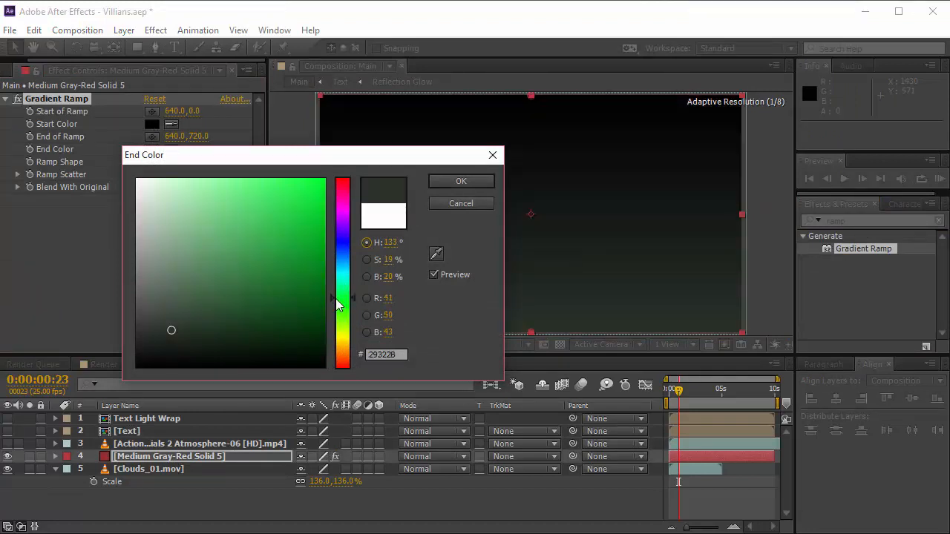
pyautogui.click(383, 298)
pyautogui.write('35')
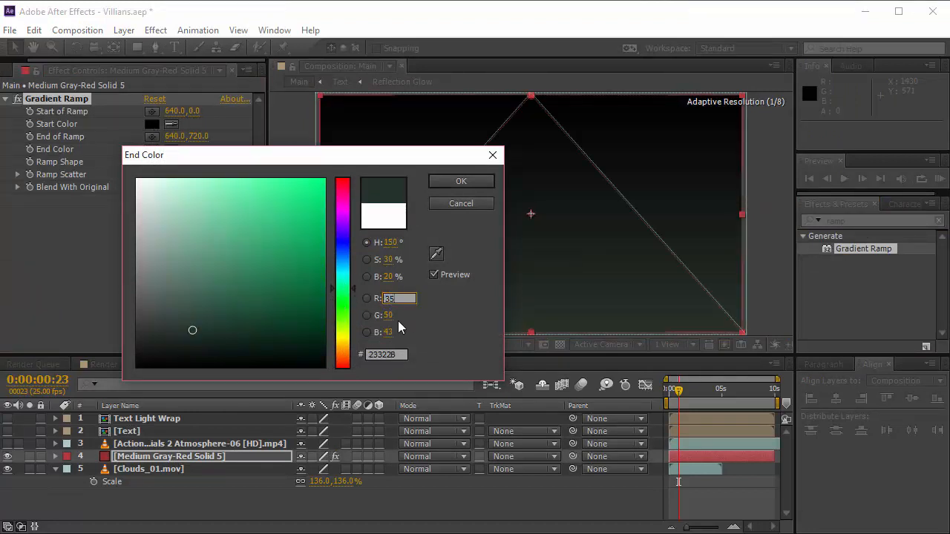
pyautogui.press('Tab')
pyautogui.write('40')
pyautogui.press('Tab')
pyautogui.write('35')
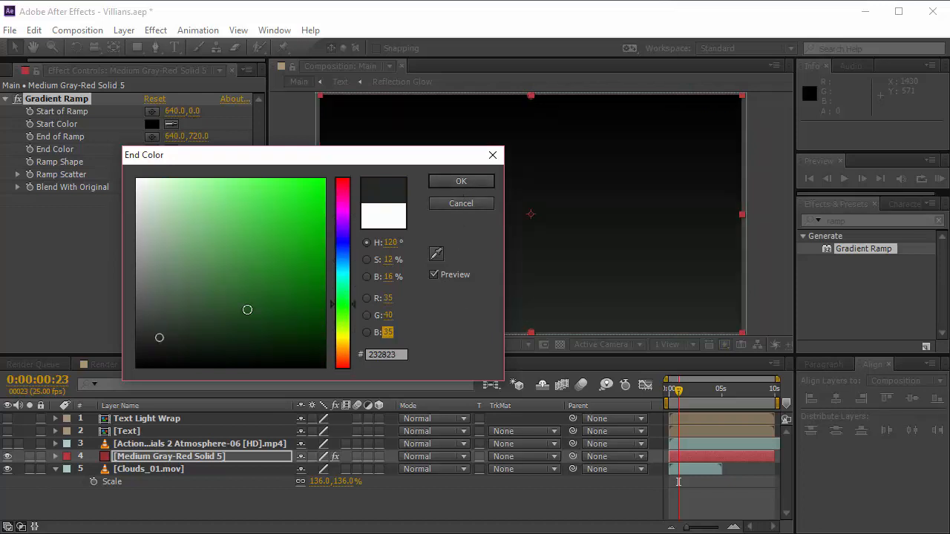
pyautogui.click(171, 337)
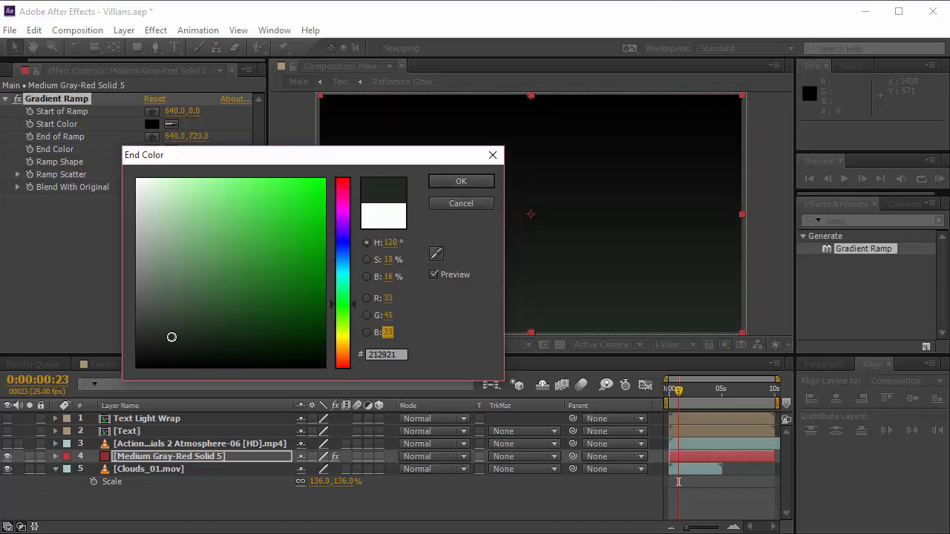
pyautogui.click(460, 181)
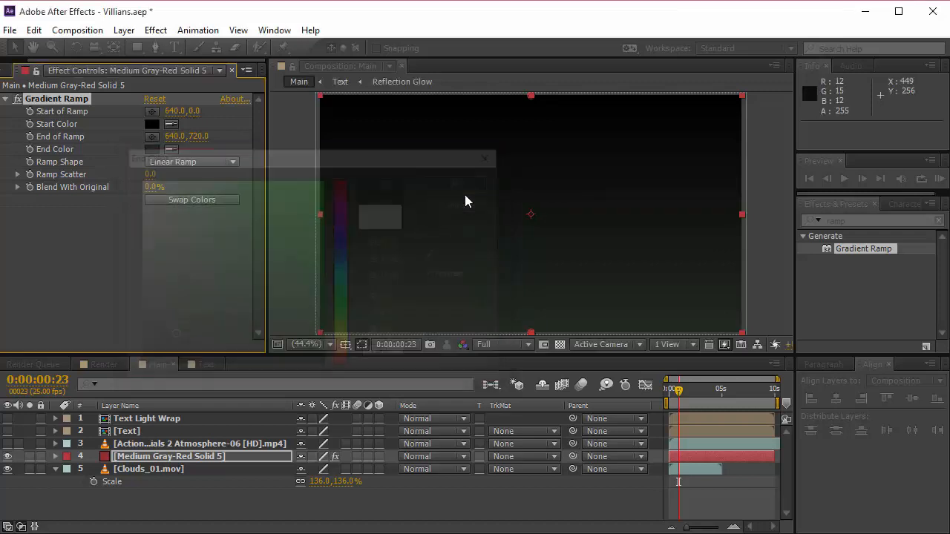
# Step: Set the gradient solid's Opacity to 80%, collapse the properties of both background layers, and deselect everything
pyautogui.press('t')
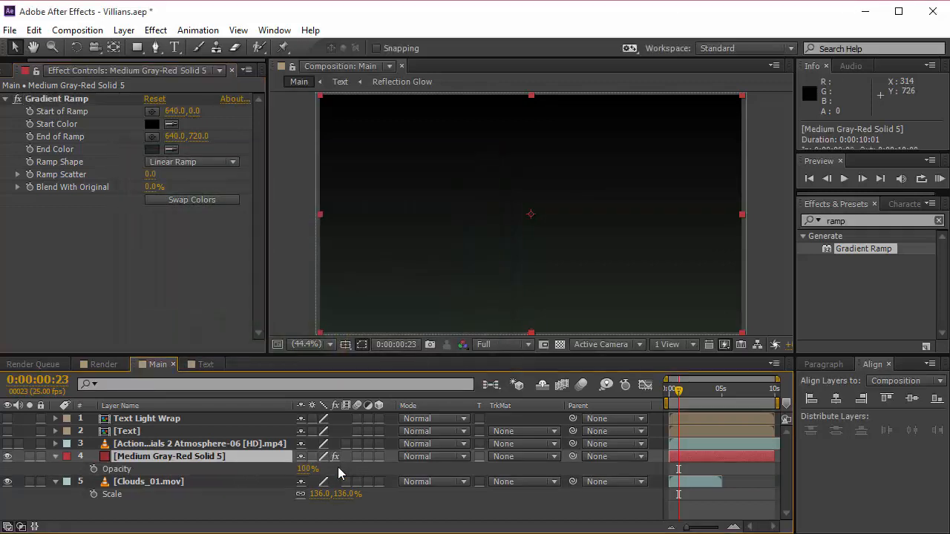
pyautogui.click(309, 469)
pyautogui.write('80')
pyautogui.press('Return')
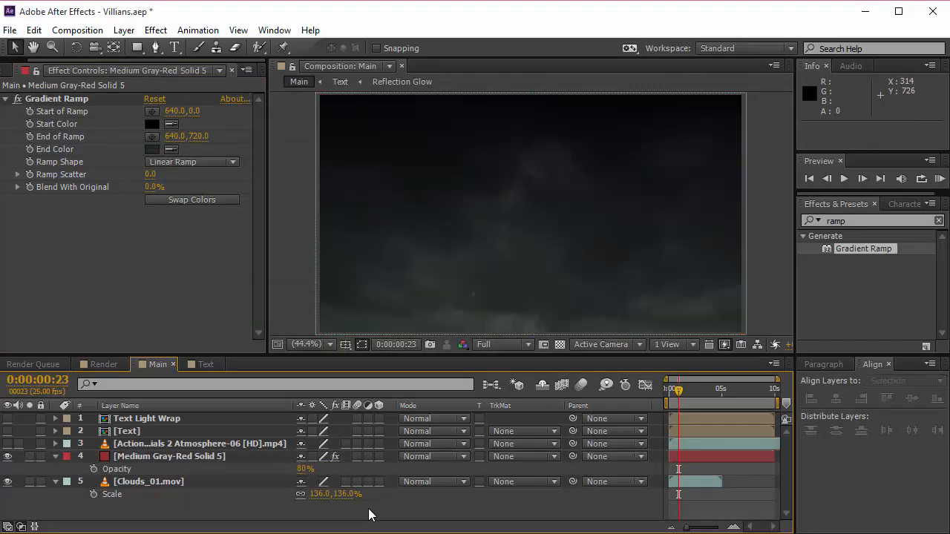
pyautogui.click(55, 456)
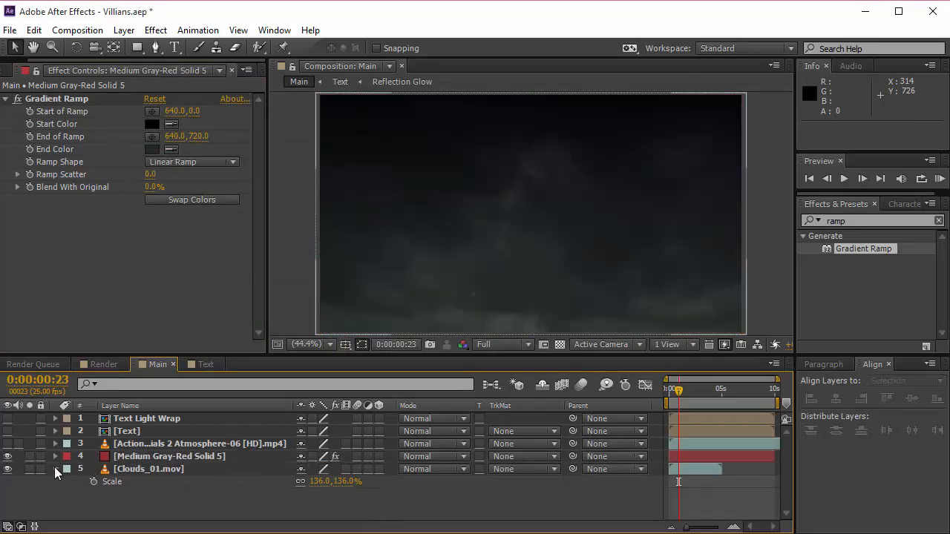
pyautogui.click(54, 469)
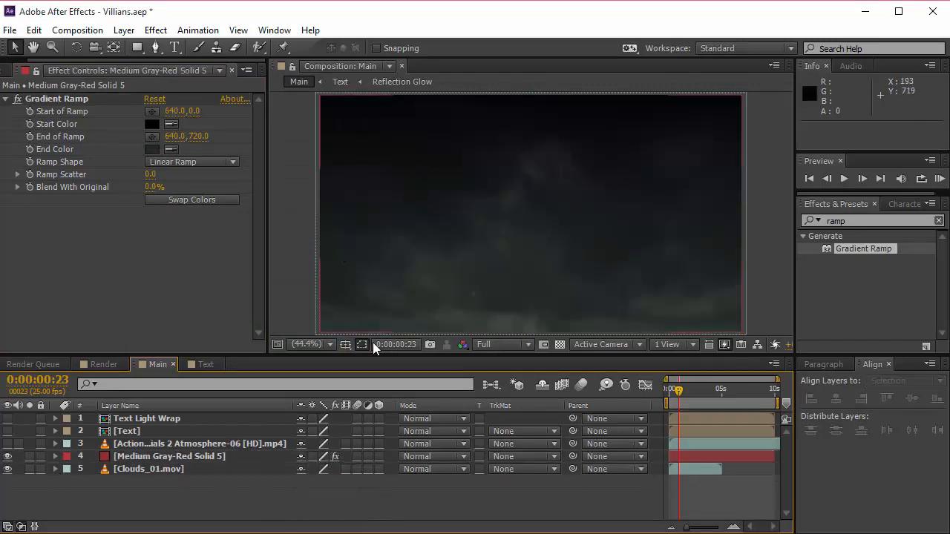
pyautogui.hotkey('ctrl', 'shift', 'a')
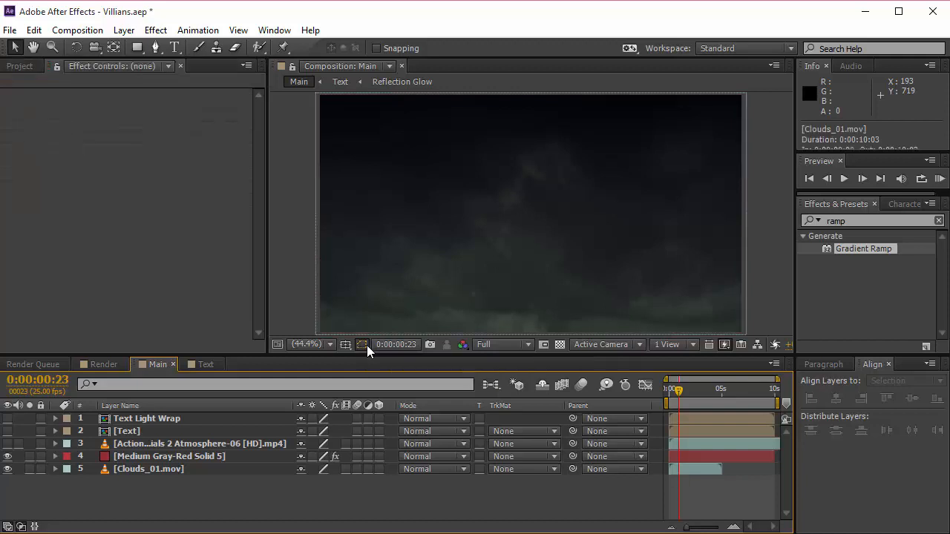
# Step: Apply the Tint effect to the Clouds_01.mov layer
pyautogui.click(184, 474)
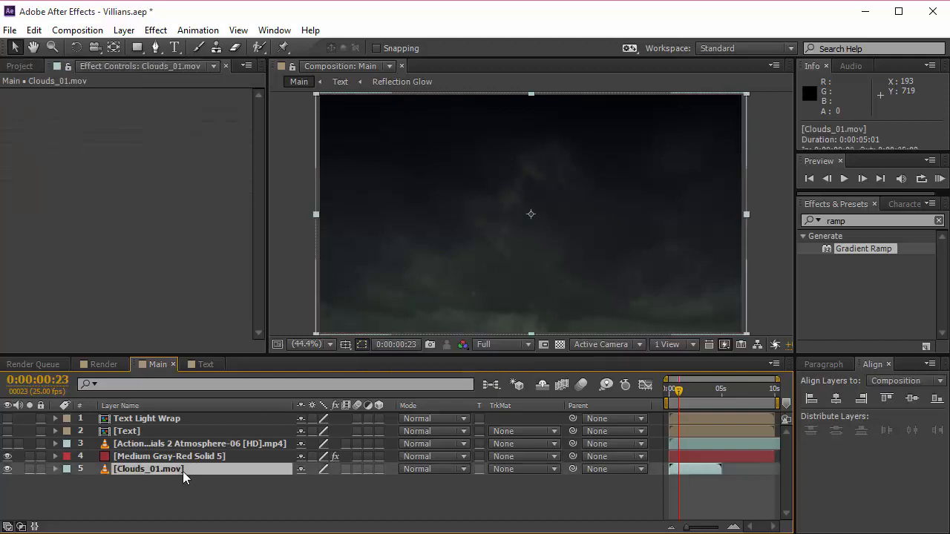
pyautogui.click(873, 221)
pyautogui.write('tint')
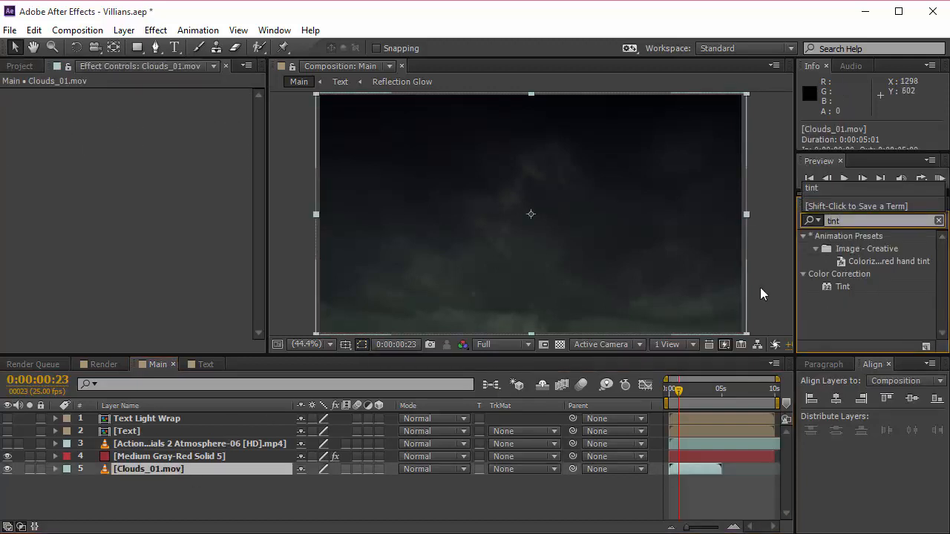
pyautogui.doubleClick(836, 286)
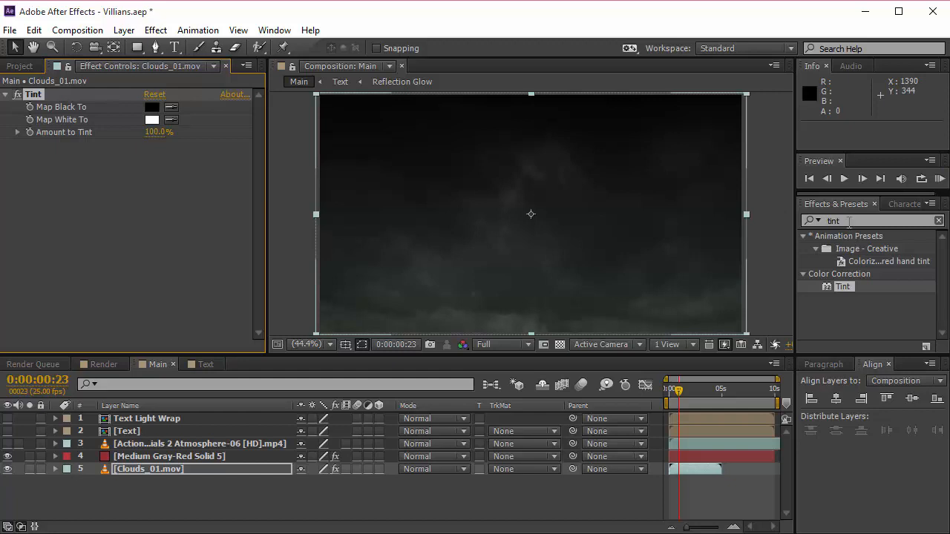
# Step: Add Curves after Tint on Clouds_01.mov and shape the RGB curve with crushed shadows, slightly lowered highlights and lifted midtones
pyautogui.click(873, 221)
pyautogui.write('curv')
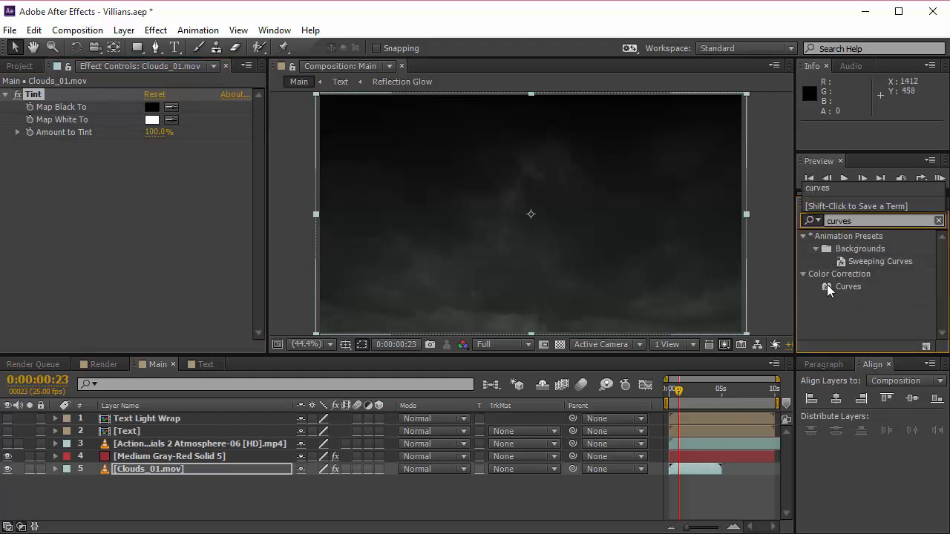
pyautogui.write('es')
pyautogui.moveTo(848, 286); pyautogui.dragTo(148, 248)
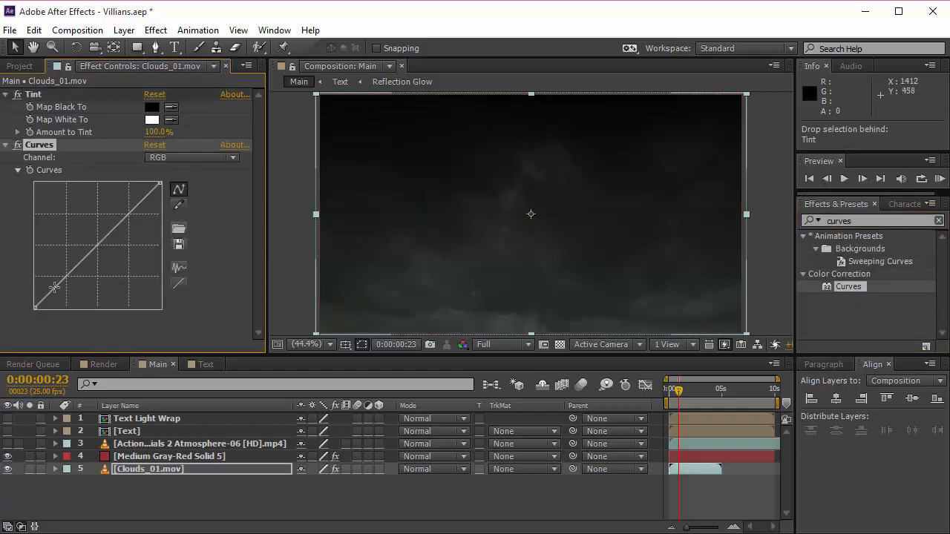
pyautogui.moveTo(35, 307); pyautogui.dragTo(64, 314)
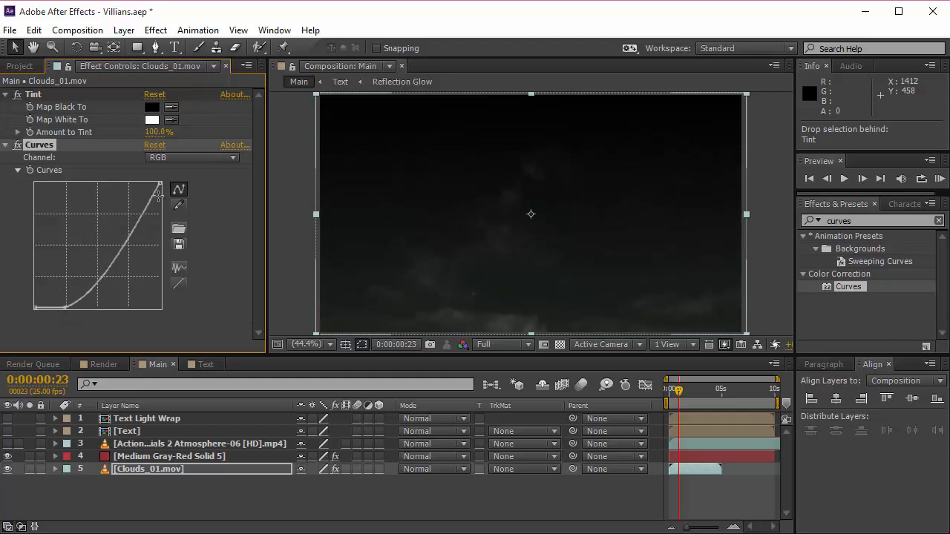
pyautogui.moveTo(161, 185)
pyautogui.mouseDown()
pyautogui.moveTo(161, 217)
pyautogui.moveTo(170, 189)
pyautogui.mouseUp()
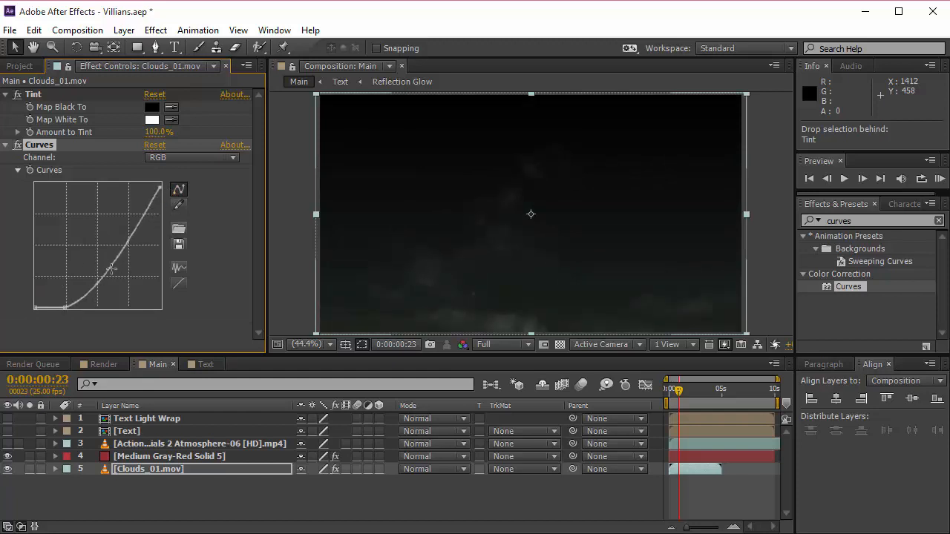
pyautogui.moveTo(110, 260); pyautogui.dragTo(108, 257)
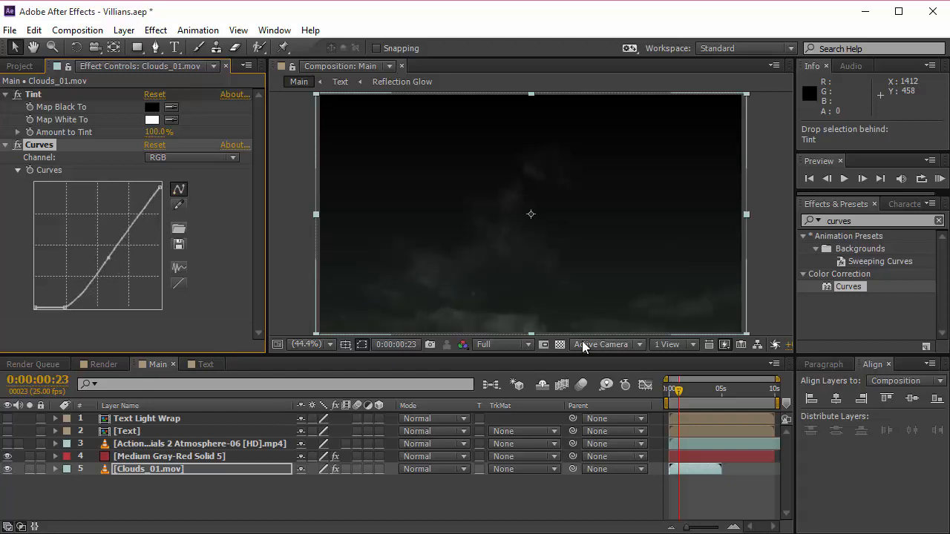
# Step: Show the Text and Text Light Wrap layers, and pre-compose the gradient solid with Clouds_01.mov into a composition named Sky BG
pyautogui.moveTo(169, 482); pyautogui.dragTo(166, 454)
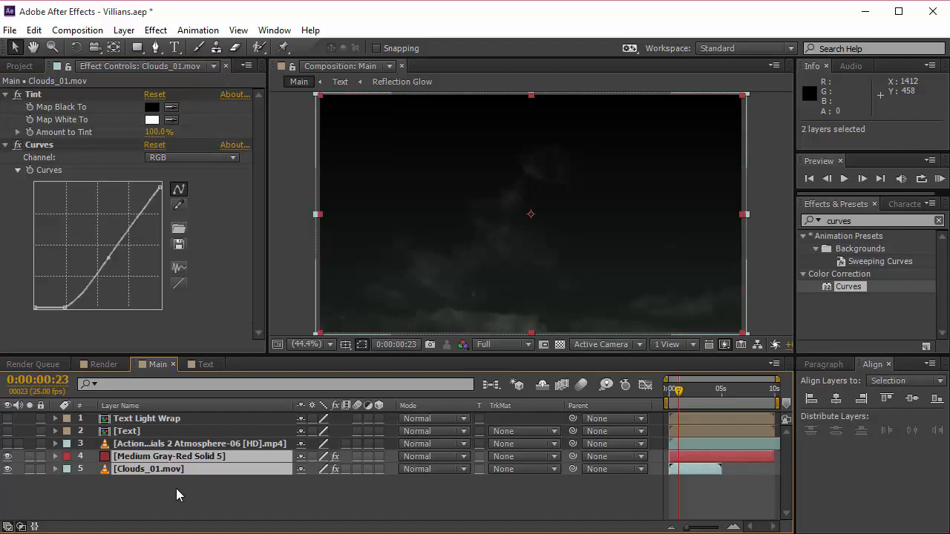
pyautogui.click(7, 430)
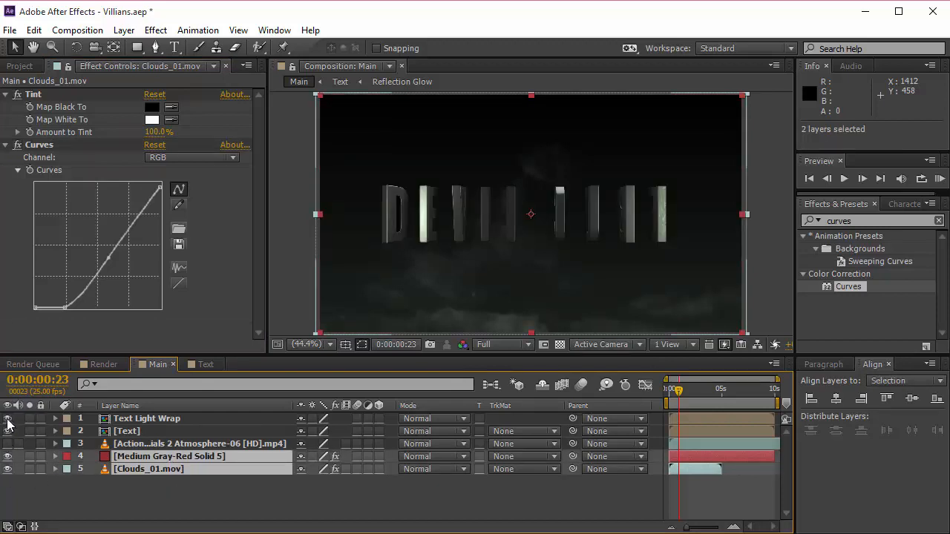
pyautogui.click(8, 418)
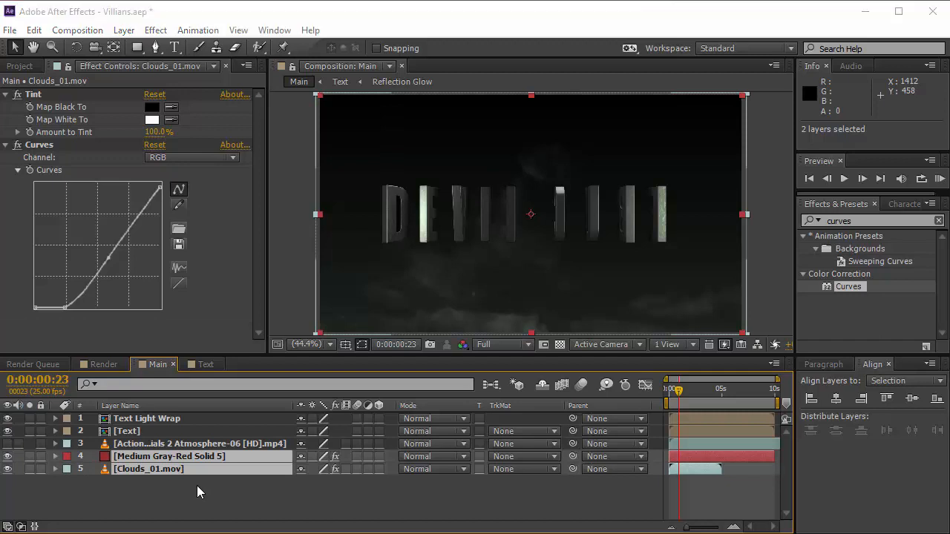
pyautogui.hotkey('ctrl', 'shift', 'c')
pyautogui.write('Sky')
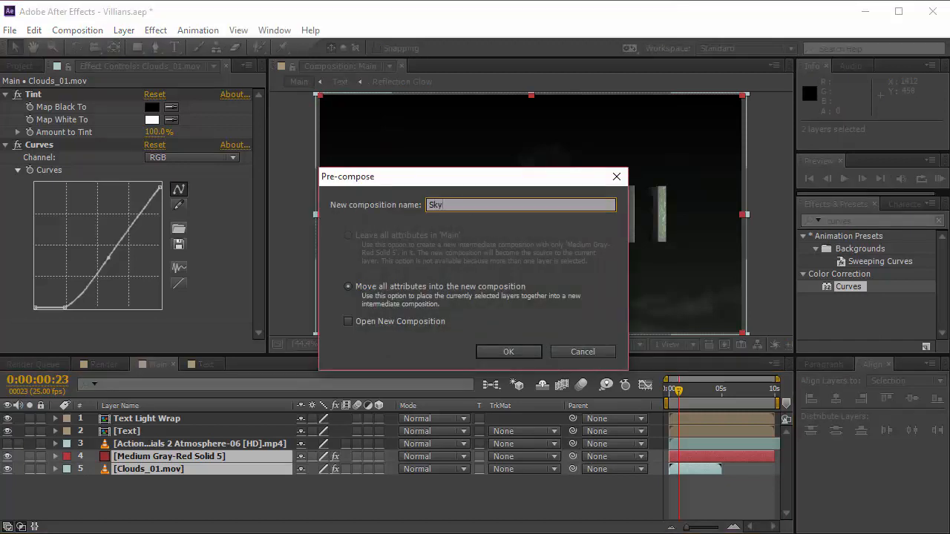
pyautogui.write(' BG')
pyautogui.press('Return')
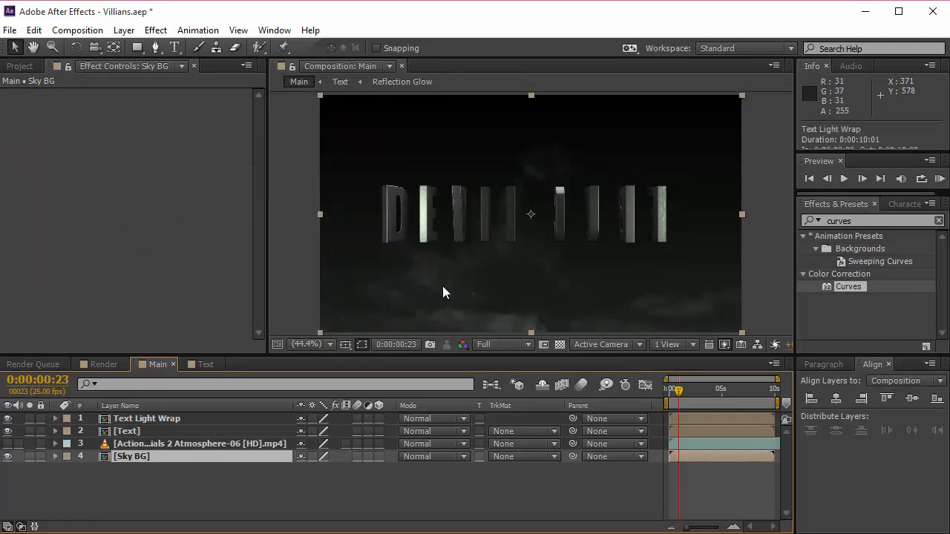
# Step: Apply Fast Blur to the Sky BG layer with a Blurriness of 5
pyautogui.click(890, 221)
pyautogui.write('face')
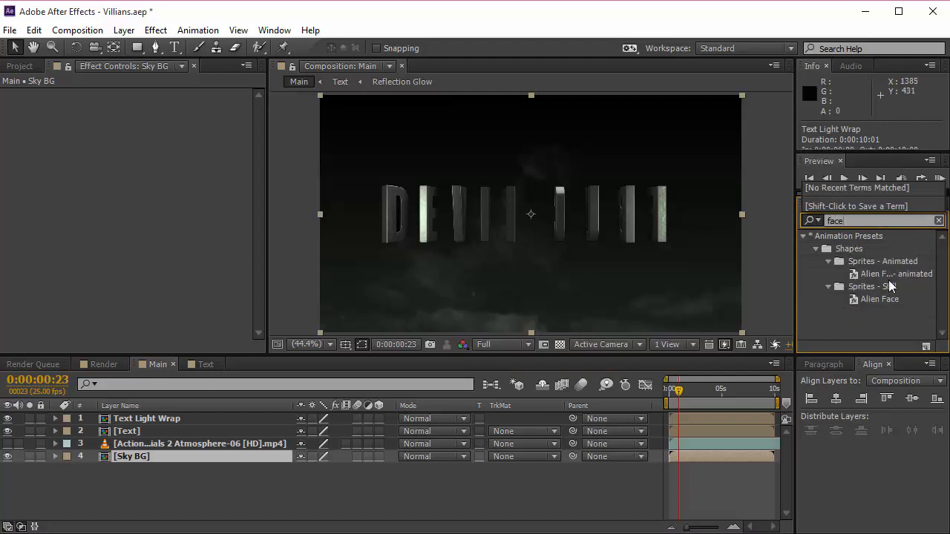
pyautogui.click(867, 220)
pyautogui.write('fas')
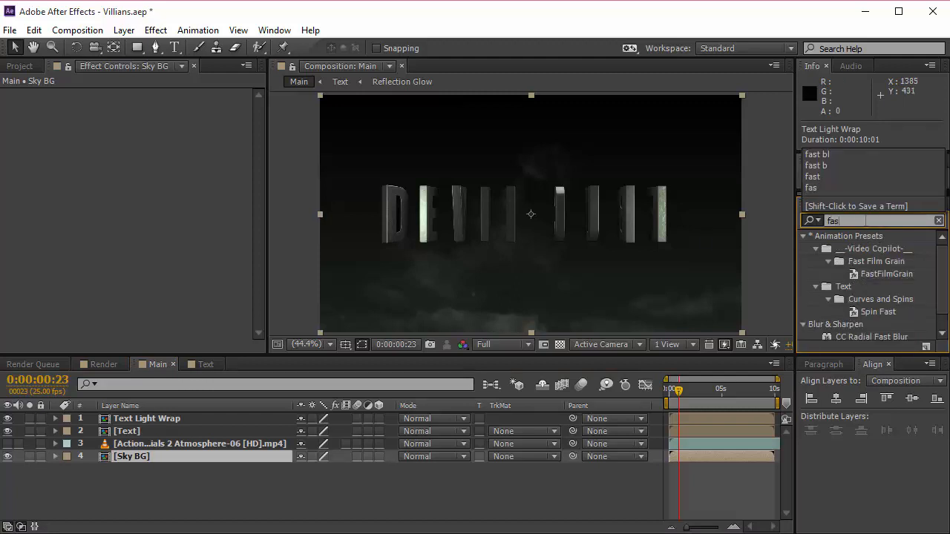
pyautogui.write('t bl')
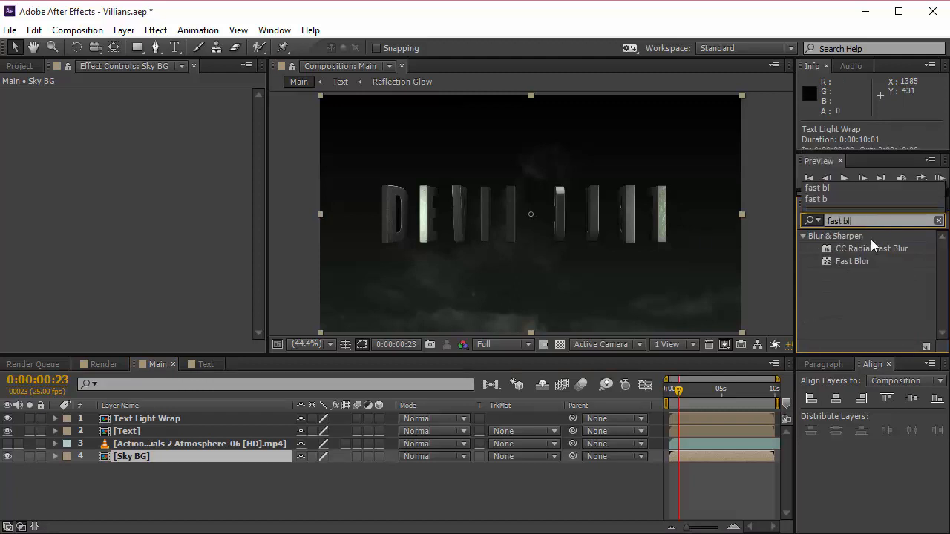
pyautogui.moveTo(853, 262); pyautogui.dragTo(170, 459)
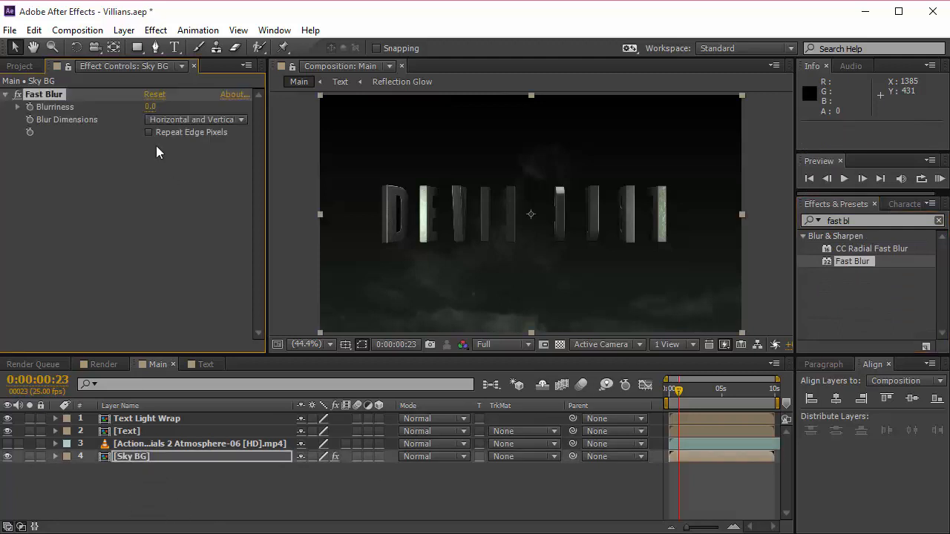
pyautogui.click(157, 106)
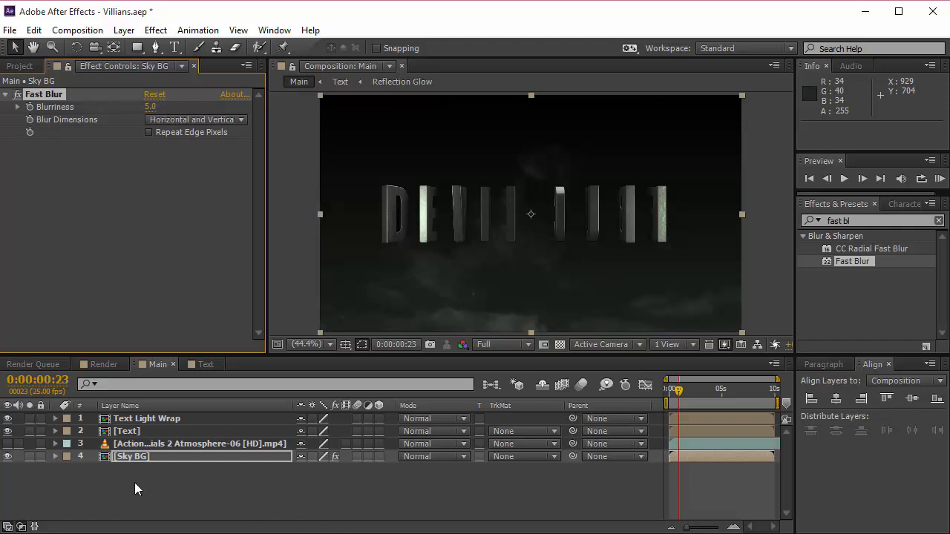
# Step: Move the Action Essentials 2 Atmosphere-06 layer to the top of the layer stack
pyautogui.click(131, 432)
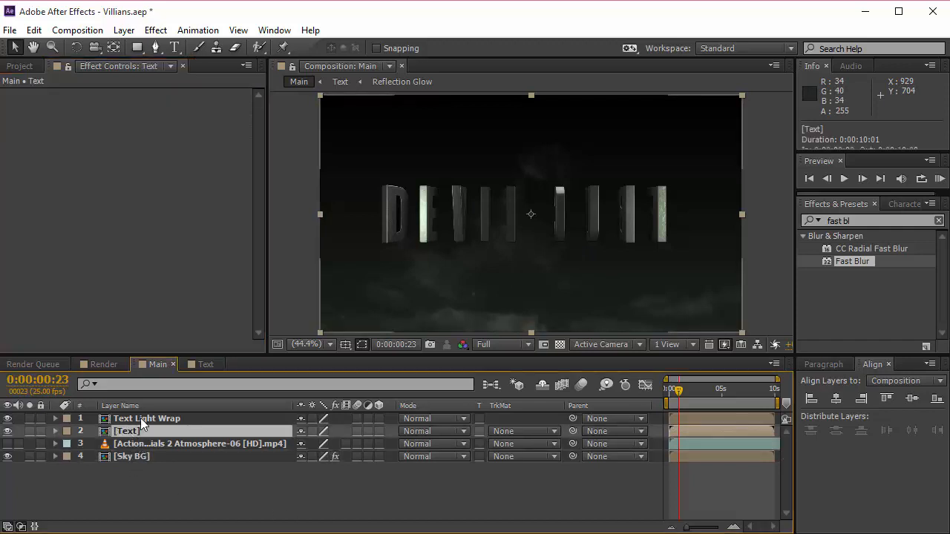
pyautogui.moveTo(142, 447); pyautogui.dragTo(141, 414)
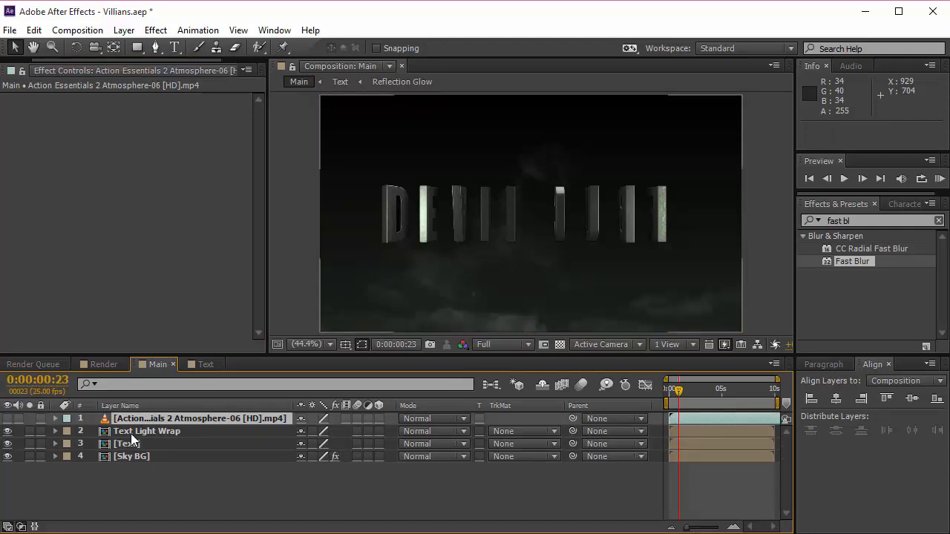
# Step: Apply the Set Channels effect and a Levels effect after it to the Text Light Wrap layer
pyautogui.click(131, 433)
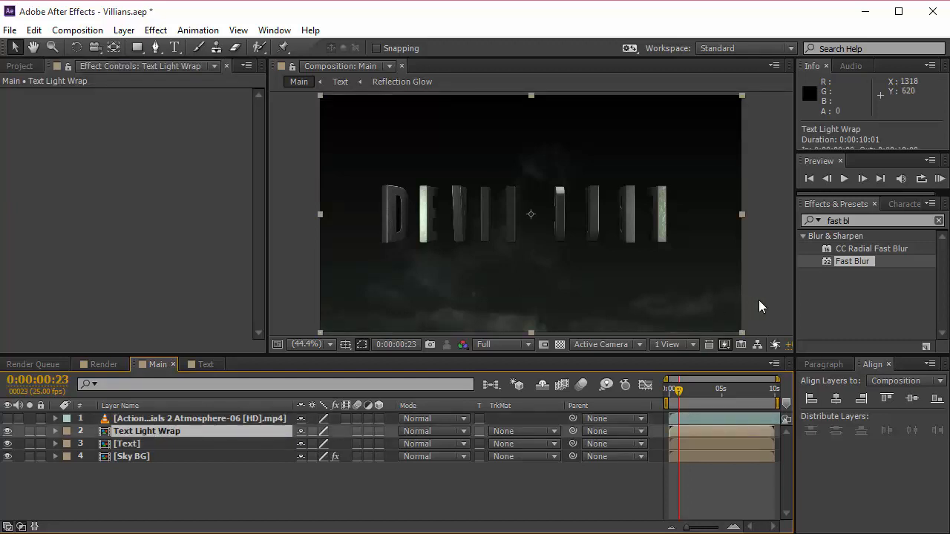
pyautogui.hotkey('ctrl', '5')
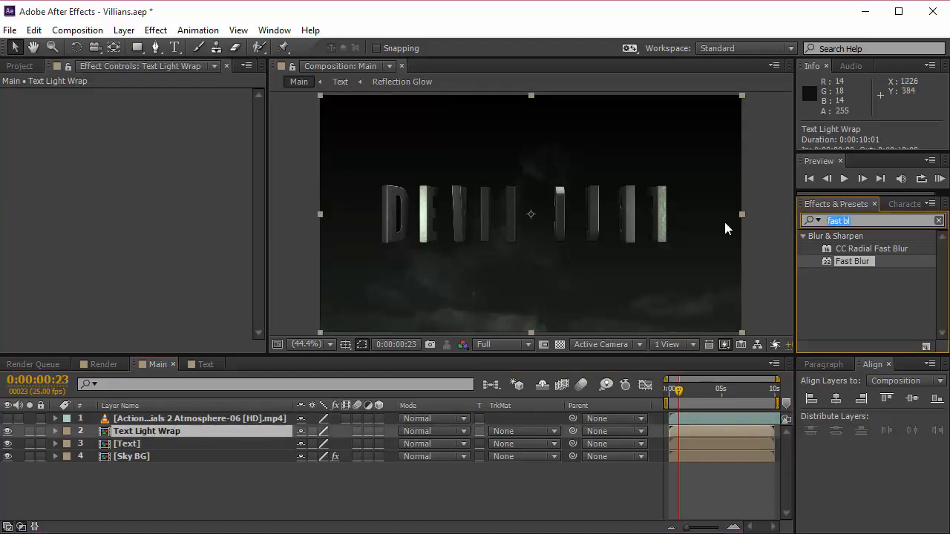
pyautogui.write('set ch')
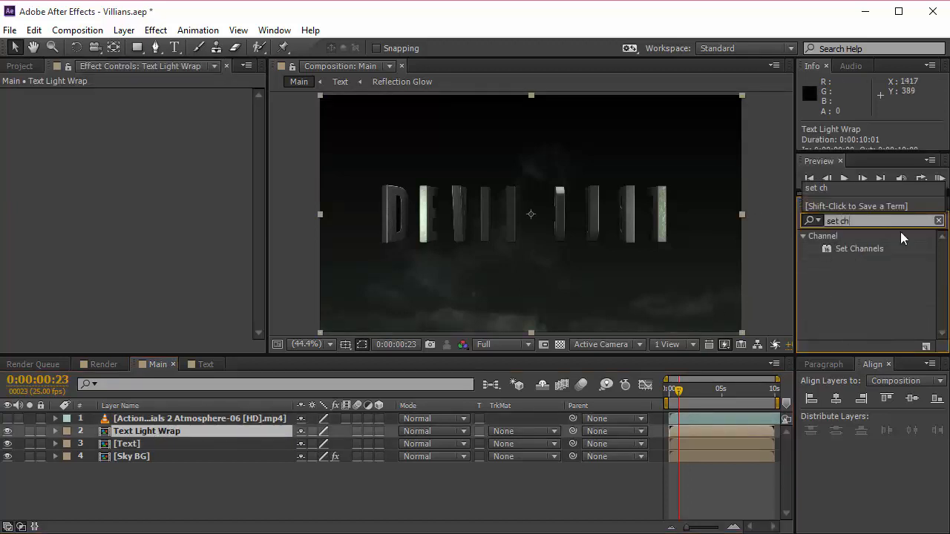
pyautogui.doubleClick(852, 249)
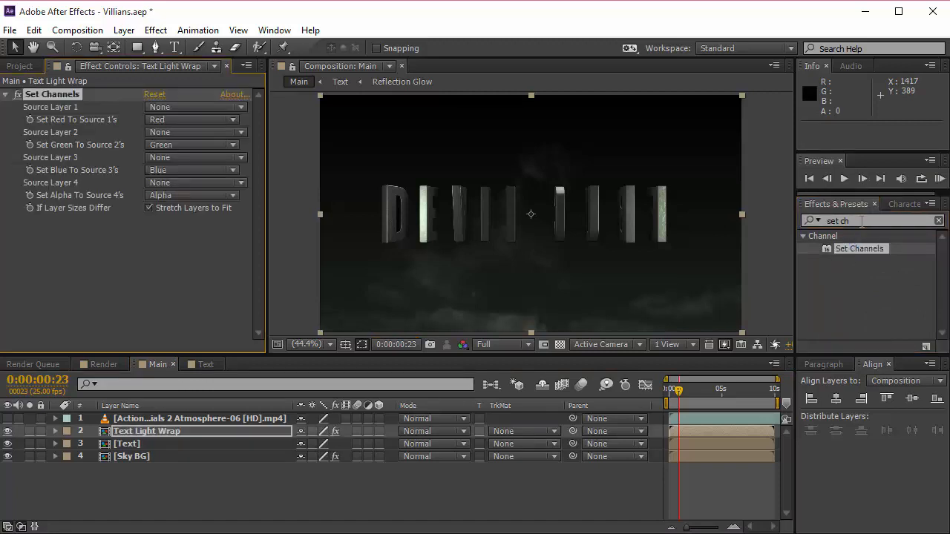
pyautogui.write('leve')
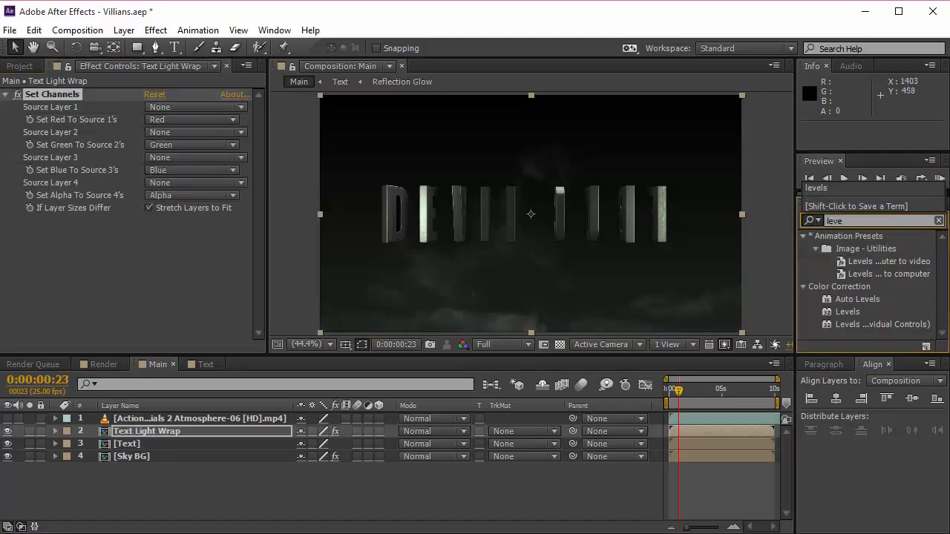
pyautogui.doubleClick(857, 312)
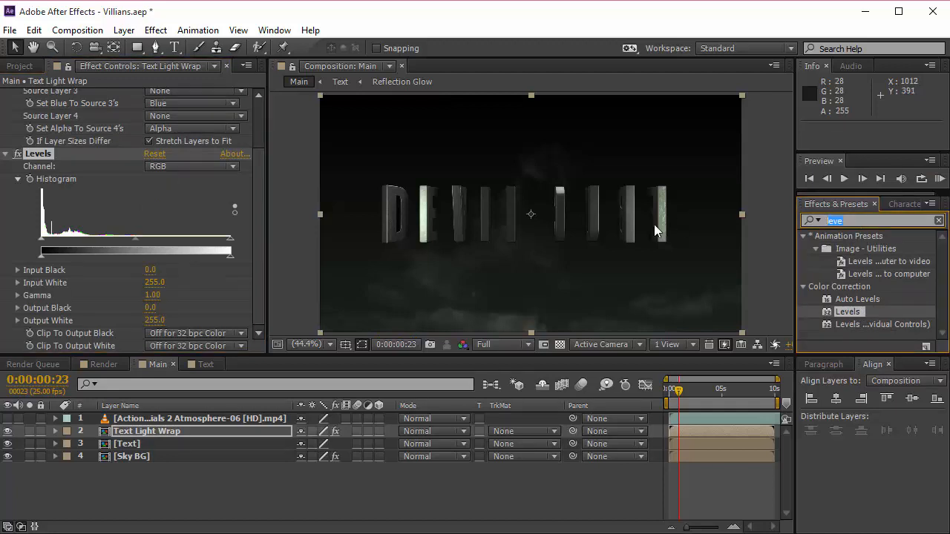
# Step: Add Fast Blur and CC Composite below Levels on the Text Light Wrap layer
pyautogui.write('fast')
pyautogui.scroll(-1, 865, 295)
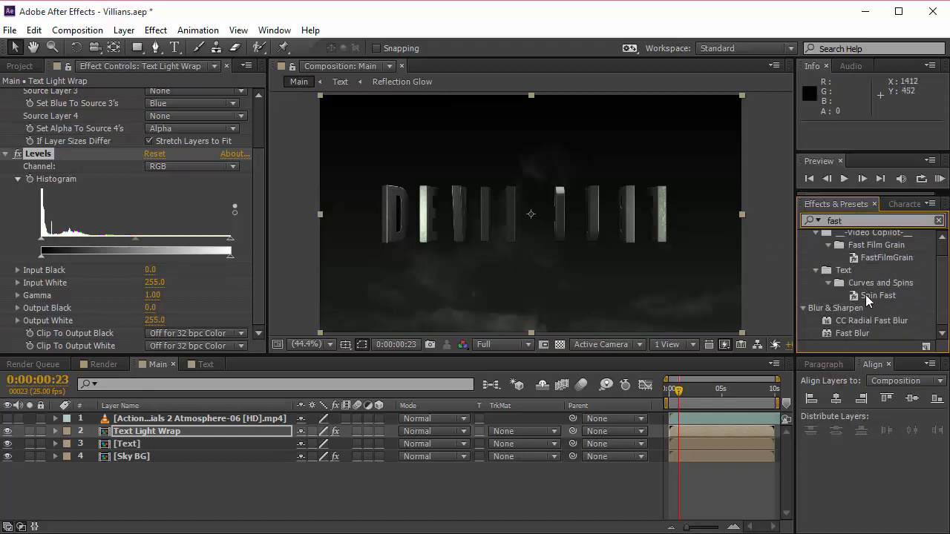
pyautogui.doubleClick(847, 334)
pyautogui.moveTo(855, 220); pyautogui.dragTo(653, 231)
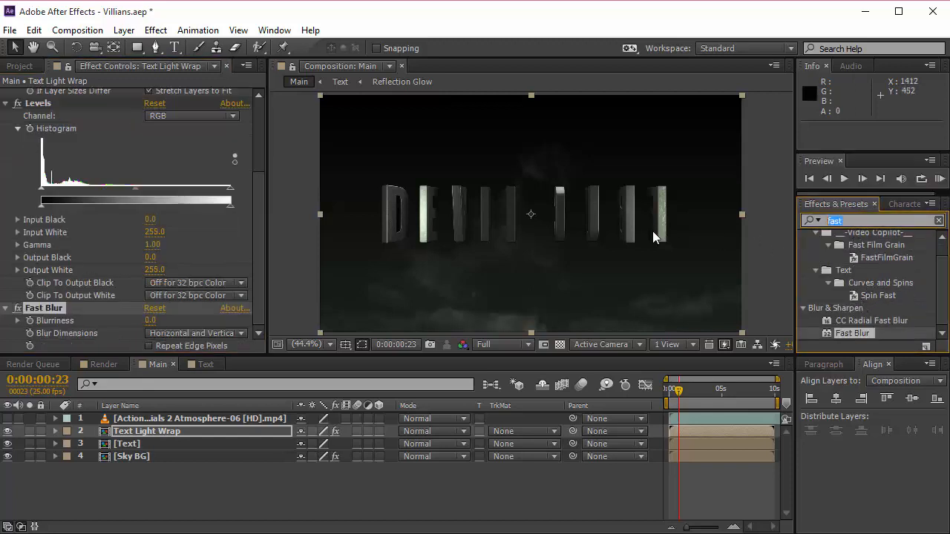
pyautogui.write('cc')
pyautogui.scroll(-4, 864, 286)
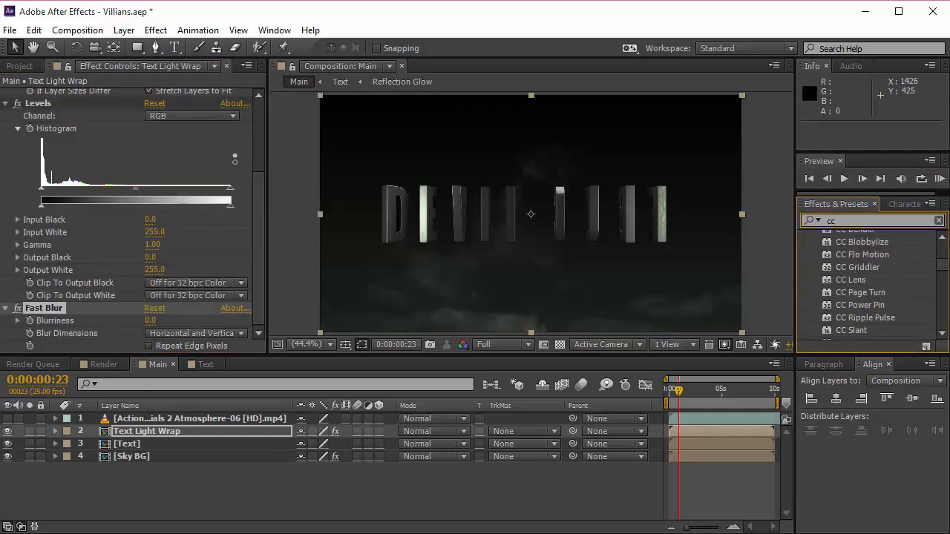
pyautogui.write('c')
pyautogui.doubleClick(860, 269)
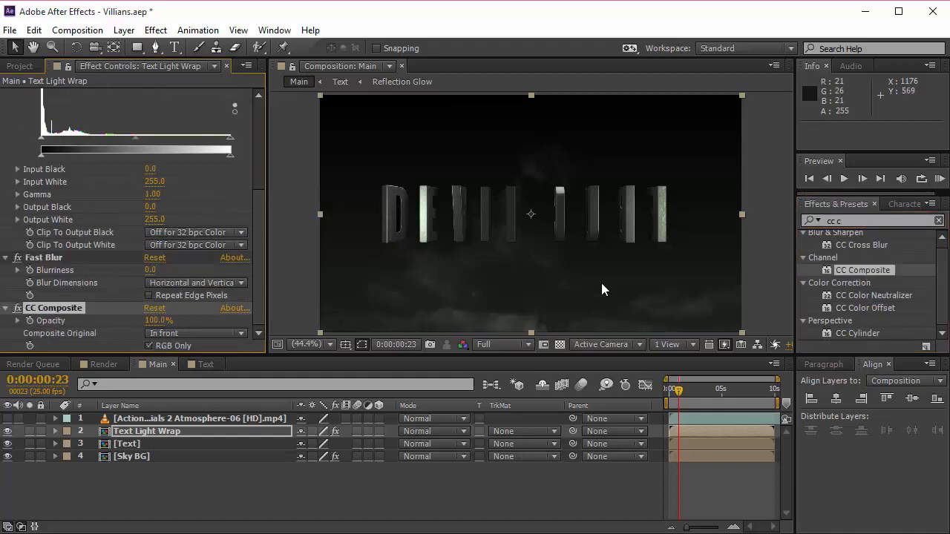
# Step: In Set Channels on Text Light Wrap, set Source Layers 1, 2 and 3 to Sky BG
pyautogui.moveTo(258, 289); pyautogui.dragTo(253, 89)
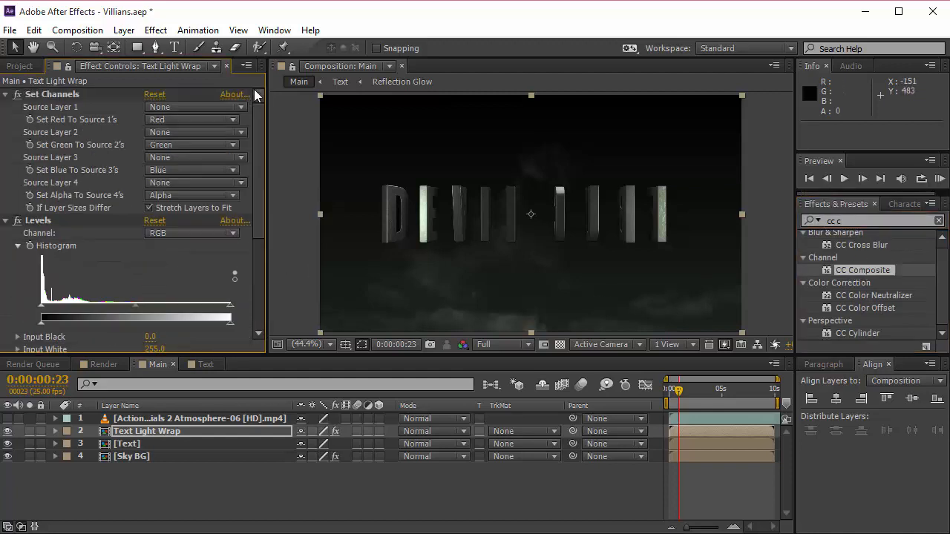
pyautogui.click(192, 106)
pyautogui.click(191, 193)
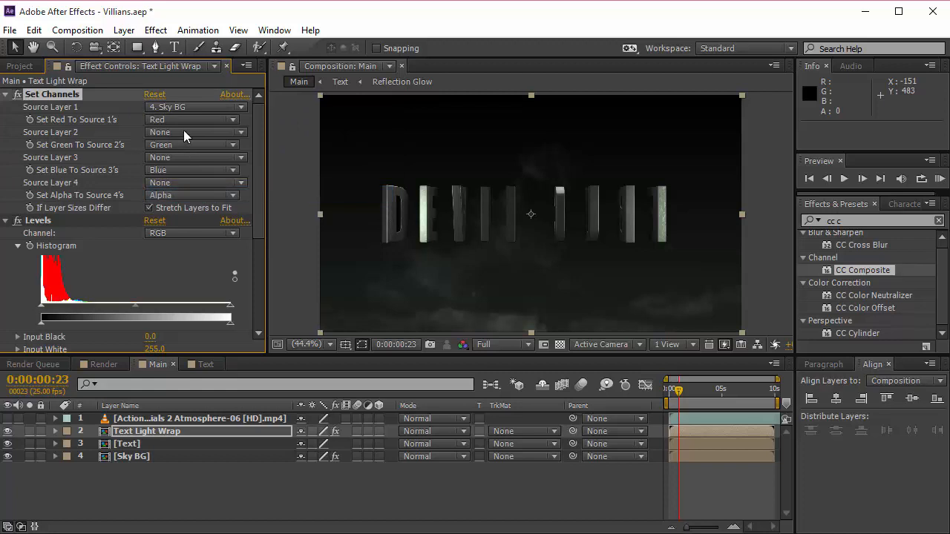
pyautogui.click(184, 131)
pyautogui.click(185, 217)
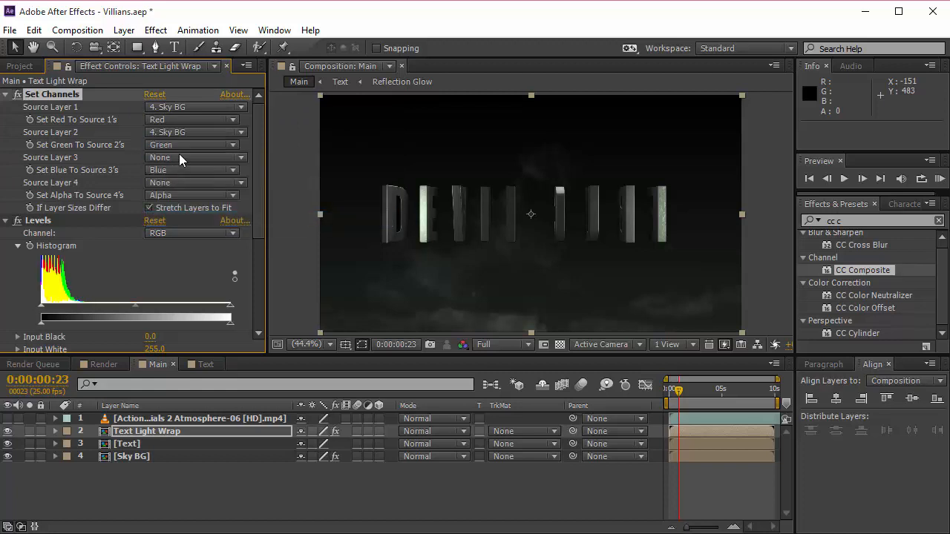
pyautogui.click(177, 158)
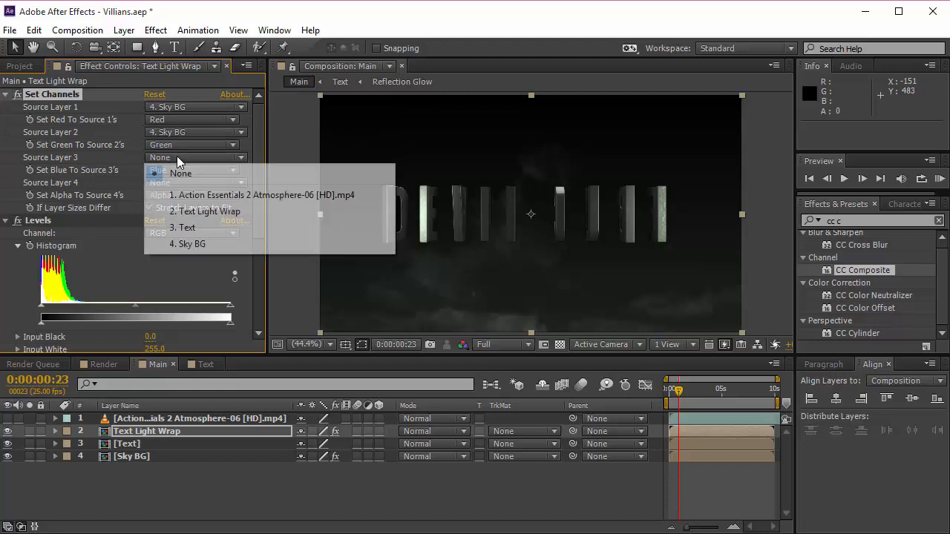
pyautogui.click(176, 244)
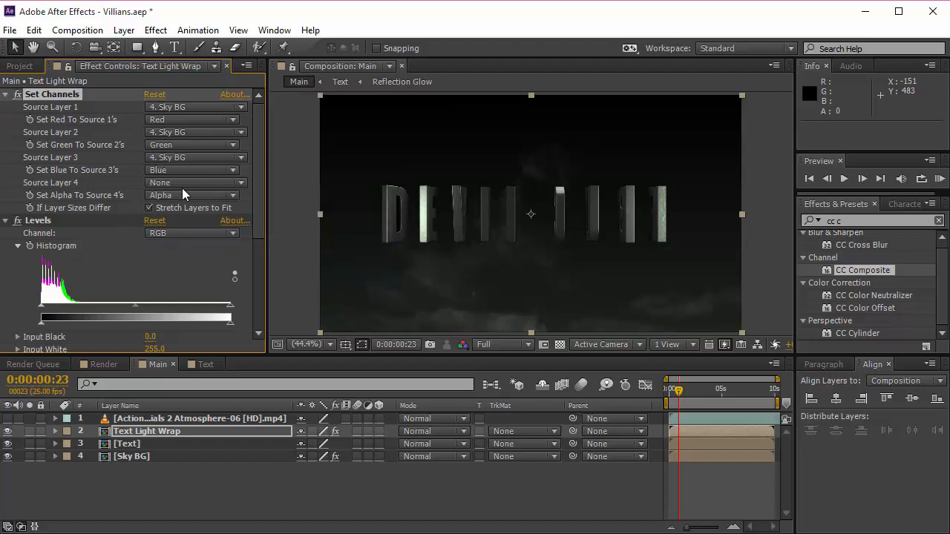
# Step: Invert the Levels input range on Text Light Wrap by setting Input Black to 255 and Input White to 0
pyautogui.moveTo(257, 183); pyautogui.dragTo(258, 228)
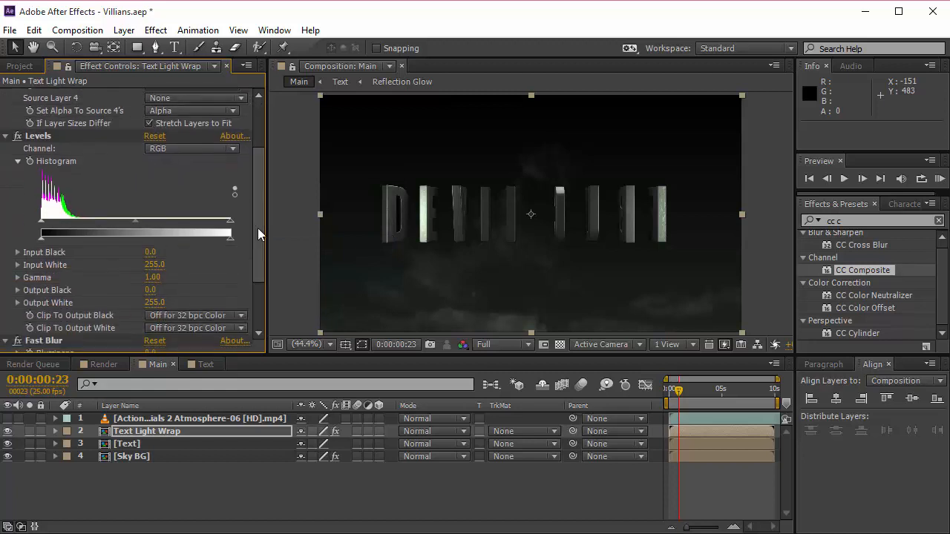
pyautogui.click(152, 252)
pyautogui.write('255')
pyautogui.press('Return')
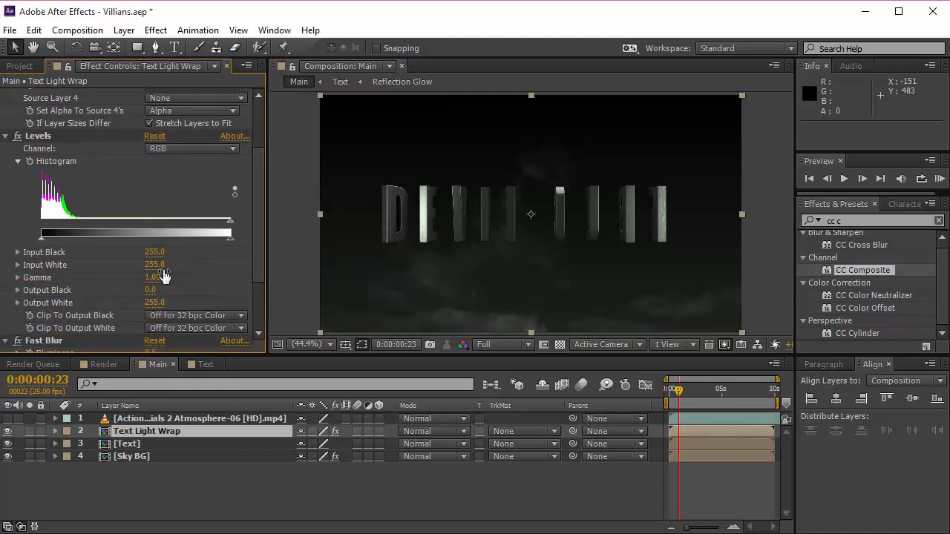
pyautogui.click(155, 265)
pyautogui.write('0')
pyautogui.press('Return')
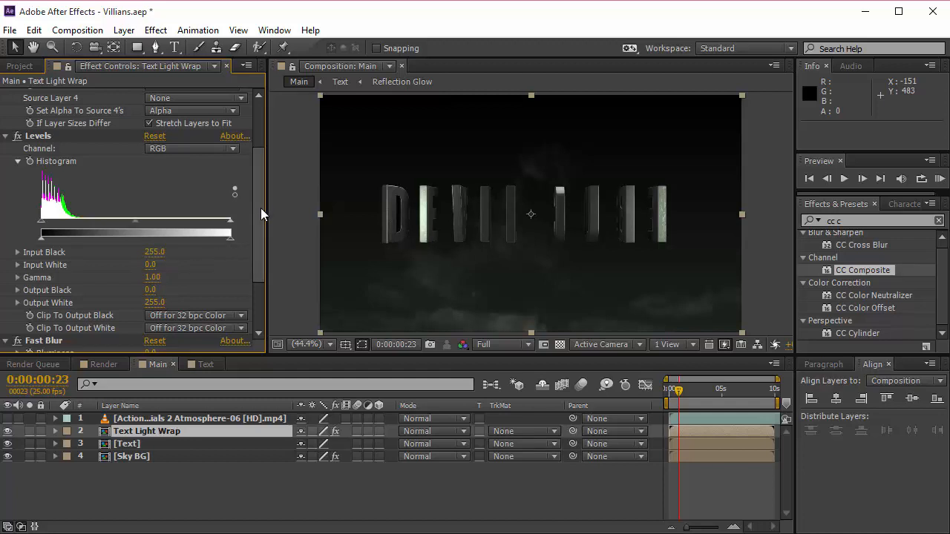
# Step: Set the Fast Blur Blurriness on Text Light Wrap to 35 and enable Repeat Edge Pixels
pyautogui.moveTo(258, 210); pyautogui.dragTo(257, 264)
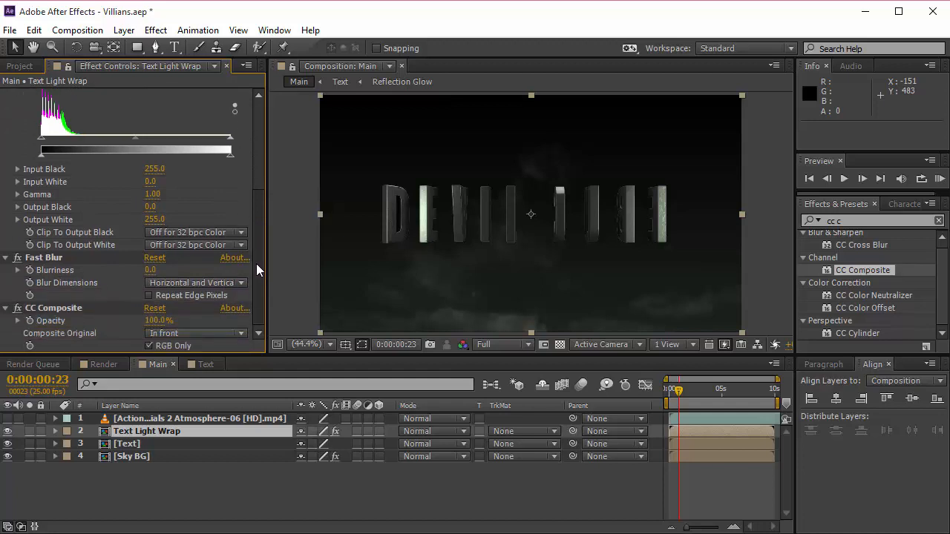
pyautogui.click(153, 270)
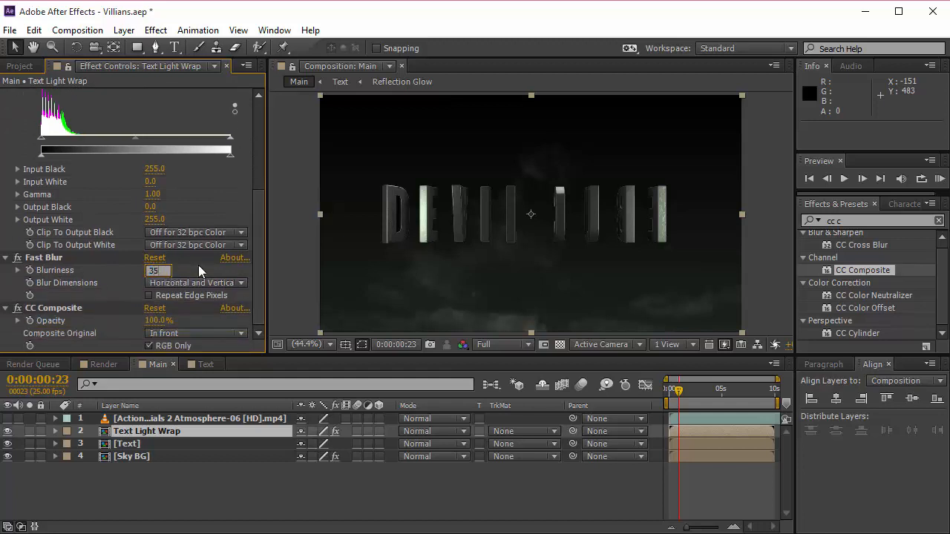
pyautogui.press('Return')
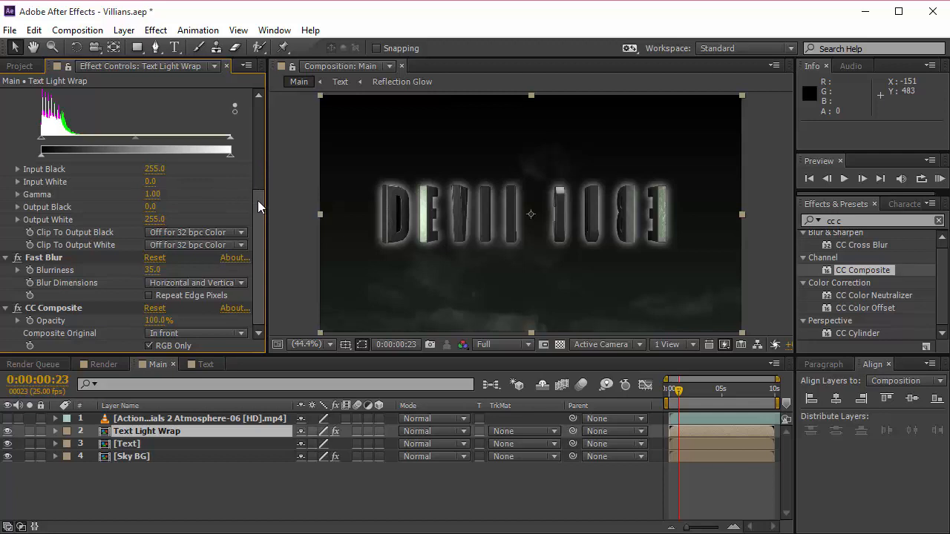
pyautogui.click(149, 295)
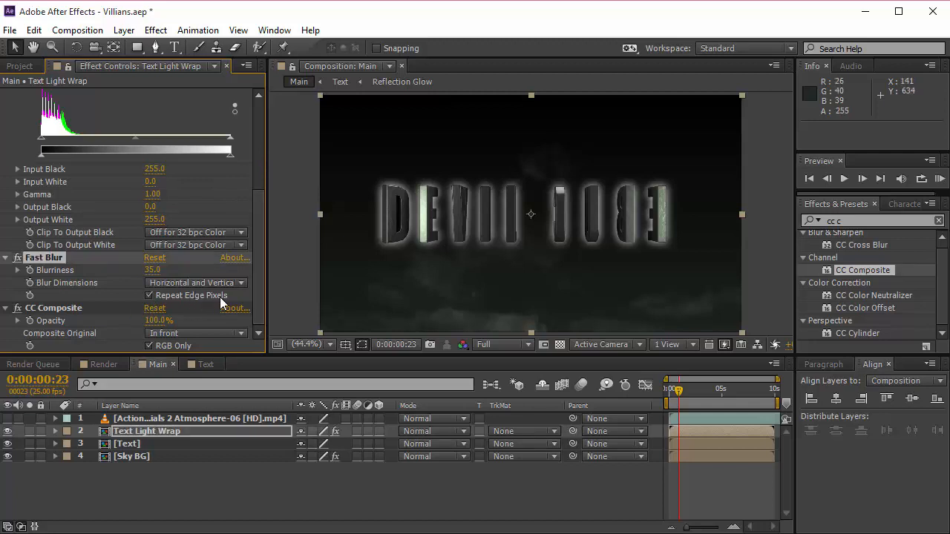
# Step: Set CC Composite's Composite Original option on Text Light Wrap to Stencil Alpha after trying Silhouette Alpha
pyautogui.click(168, 333)
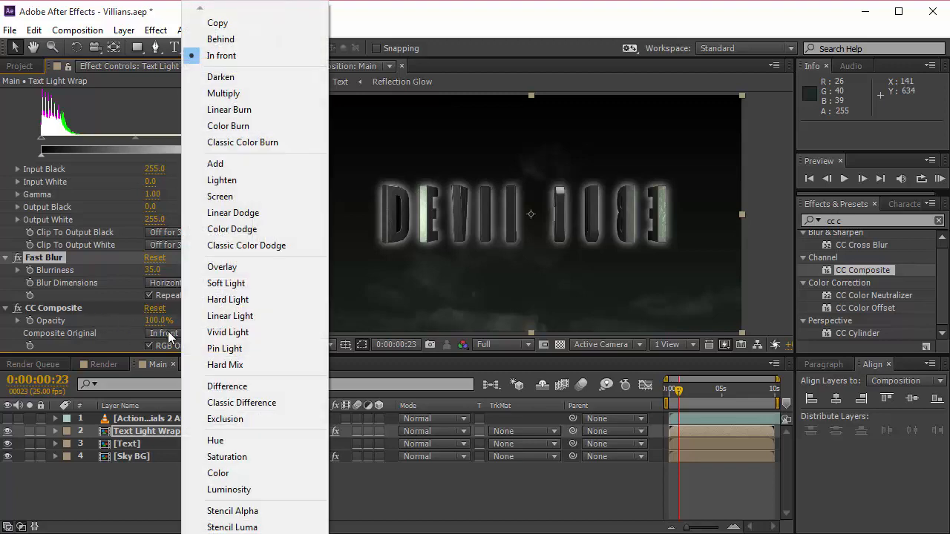
pyautogui.click(236, 527)
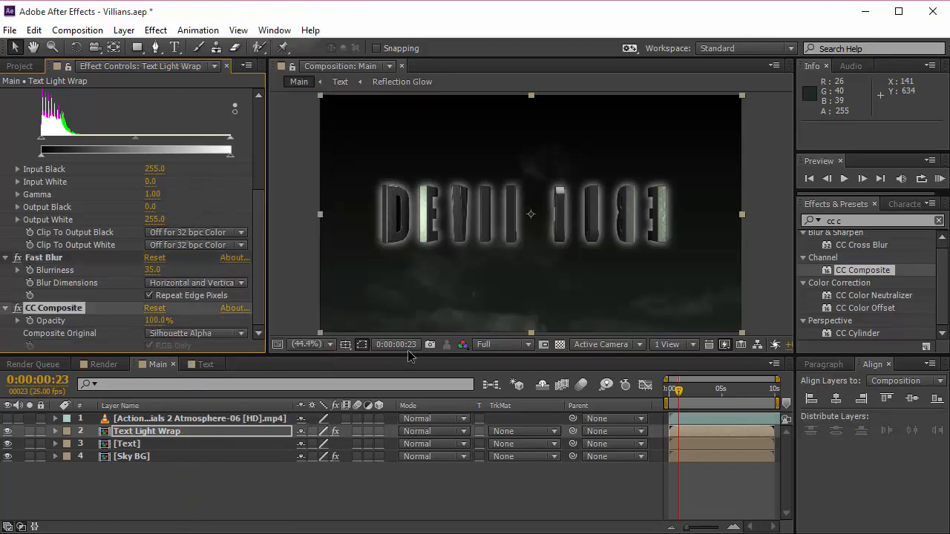
pyautogui.click(229, 332)
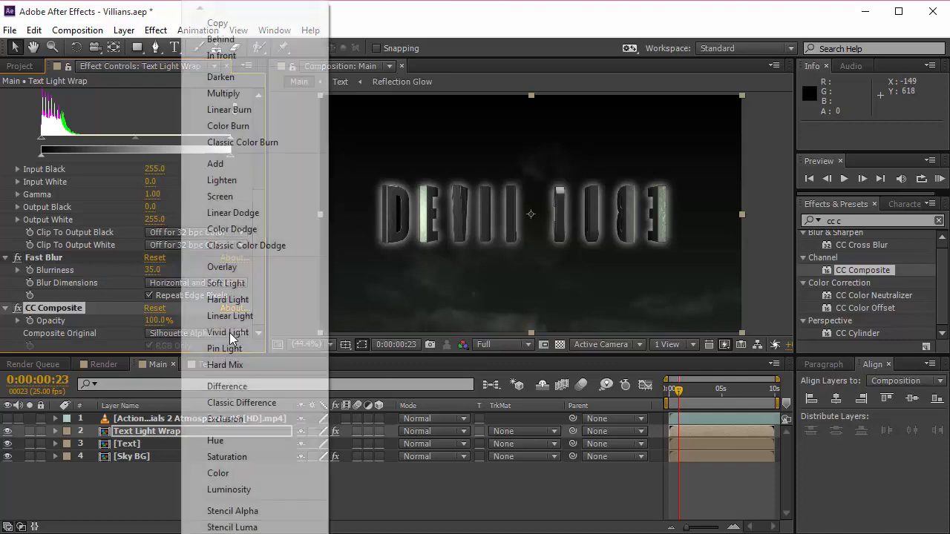
pyautogui.click(232, 511)
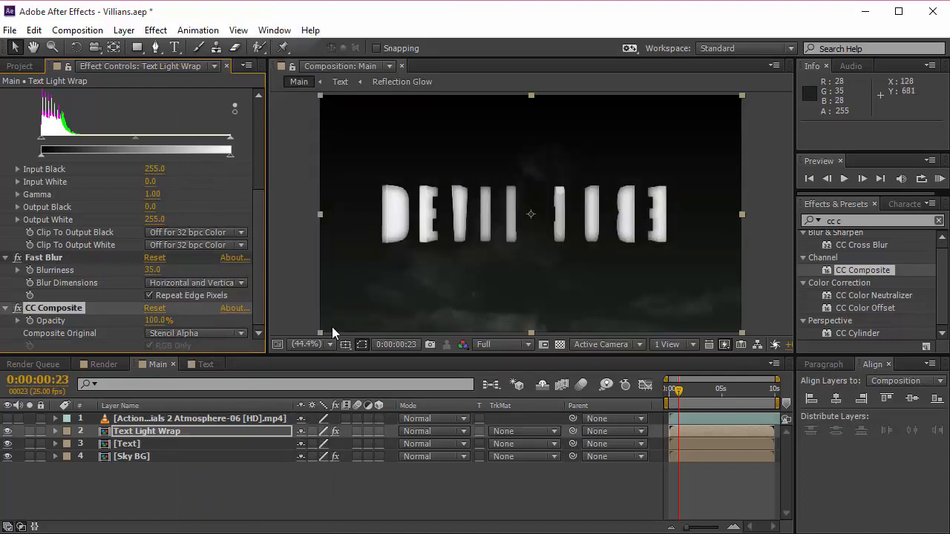
# Step: Reset Levels on Text Light Wrap and invert only its Alpha channel, with Alpha Input Black 255 and Alpha Input White 0
pyautogui.scroll(5, 255, 204)
pyautogui.scroll(-3, 254, 263)
pyautogui.scroll(-4, 254, 267)
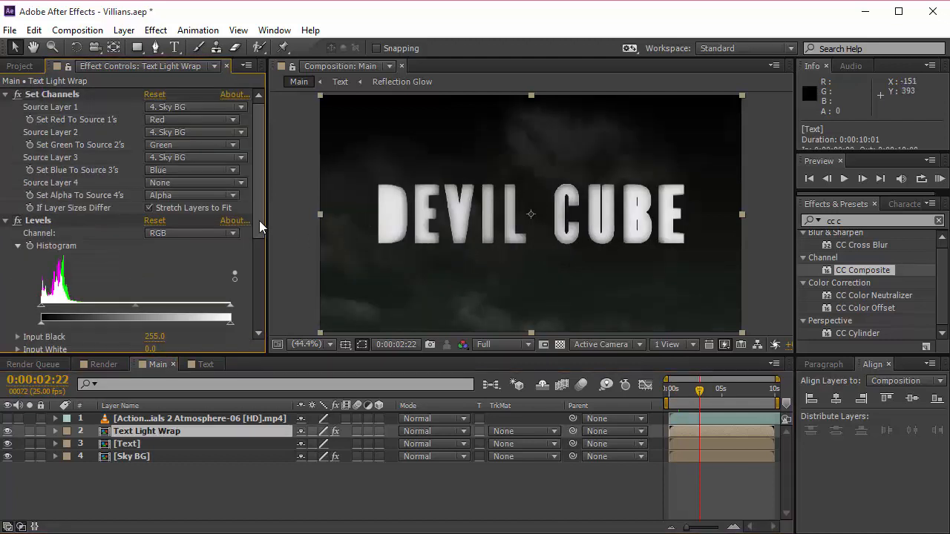
pyautogui.moveTo(259, 221); pyautogui.dragTo(259, 260)
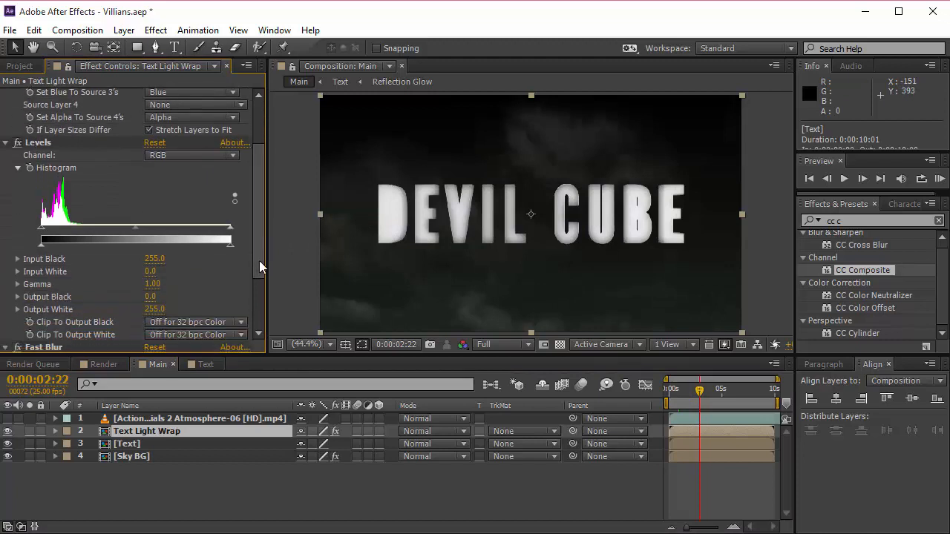
pyautogui.click(156, 143)
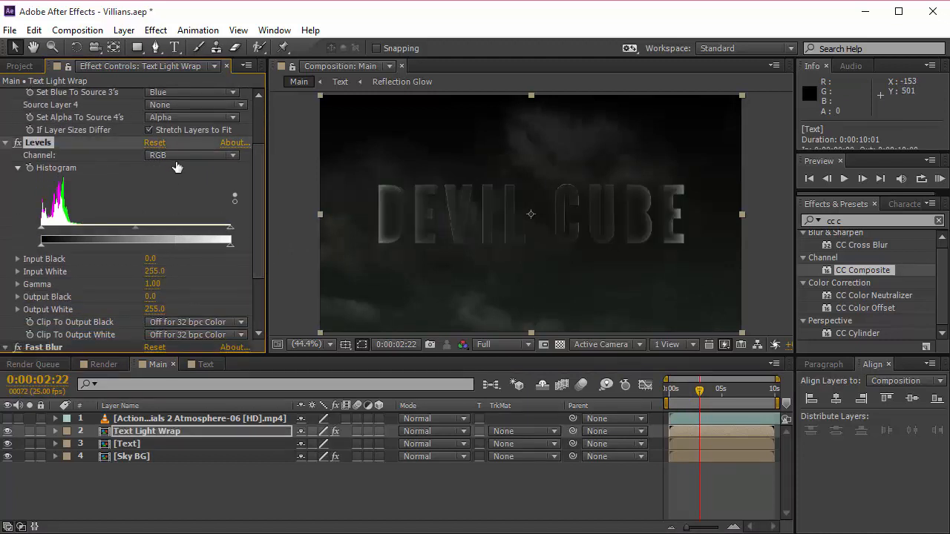
pyautogui.click(185, 156)
pyautogui.click(183, 237)
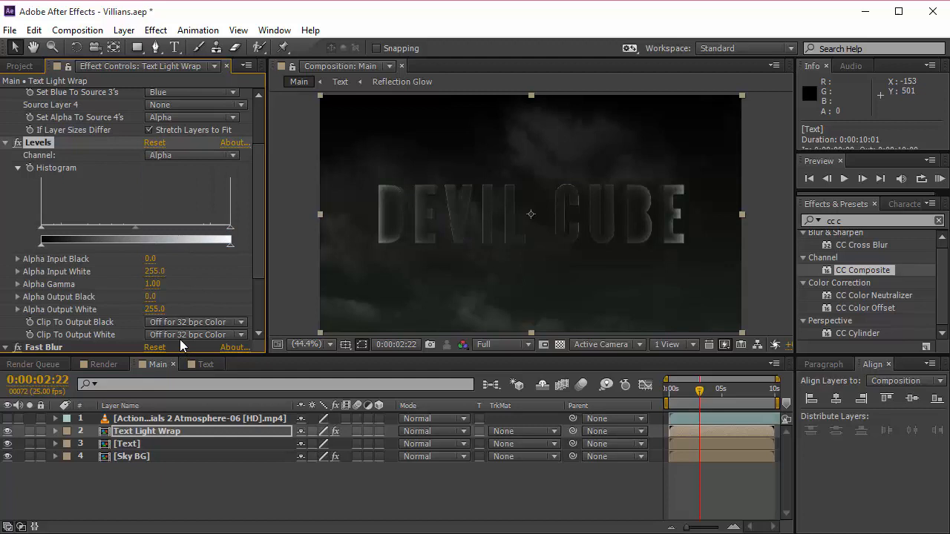
pyautogui.click(151, 259)
pyautogui.write('255')
pyautogui.press('Return')
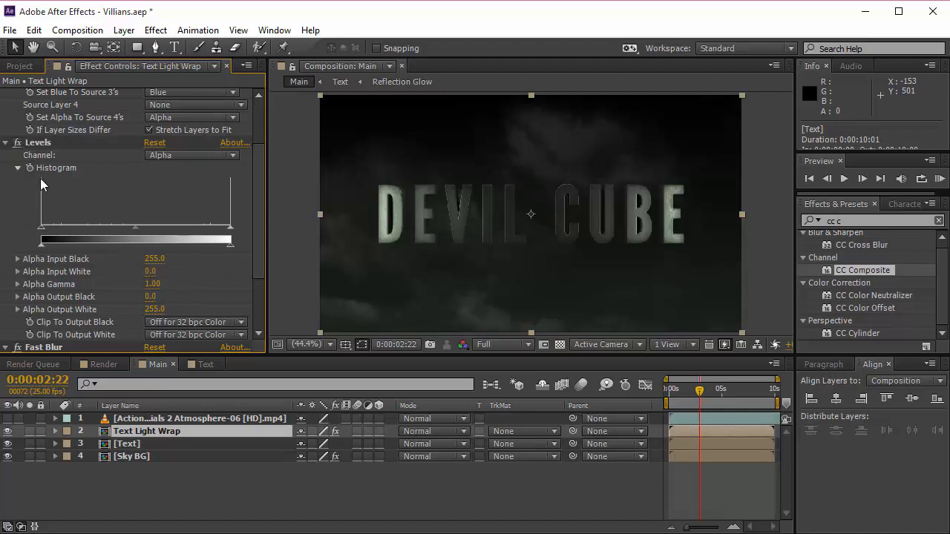
# Step: Hide the Shadow layer in the Text composition and return to the Main composition
pyautogui.moveTo(256, 184); pyautogui.dragTo(255, 282)
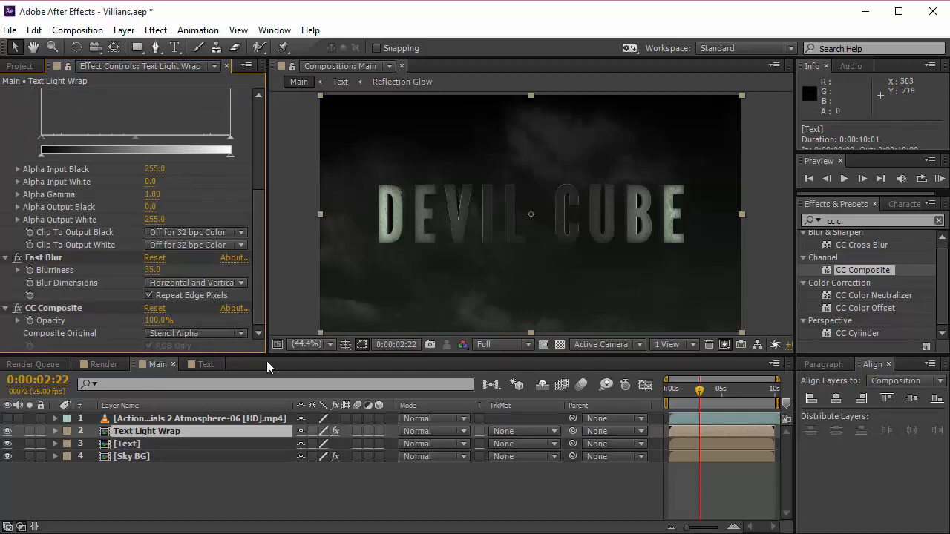
pyautogui.click(206, 364)
pyautogui.click(137, 444)
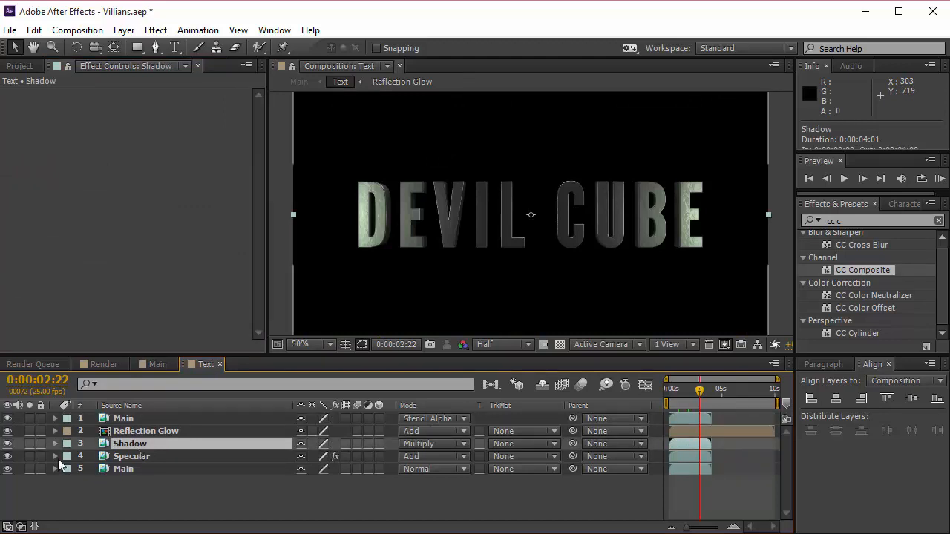
pyautogui.click(8, 444)
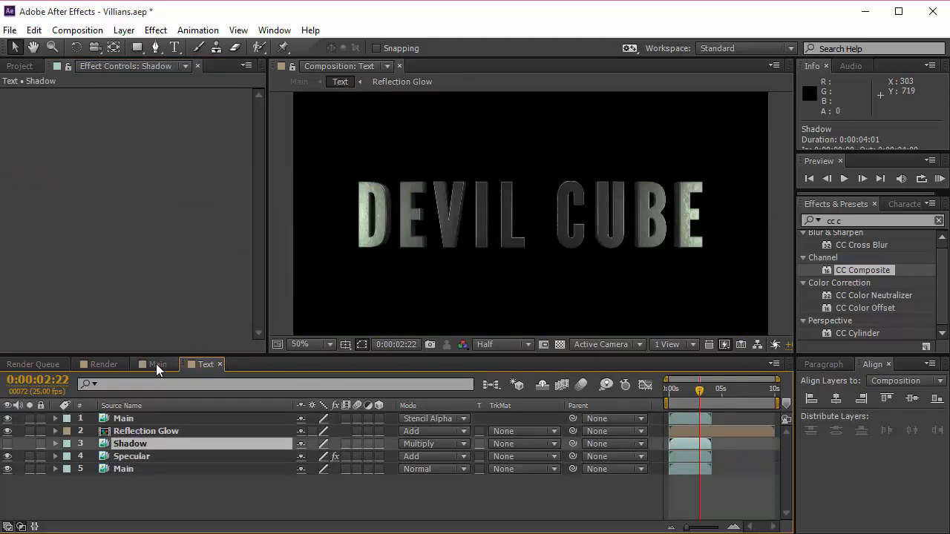
pyautogui.click(156, 364)
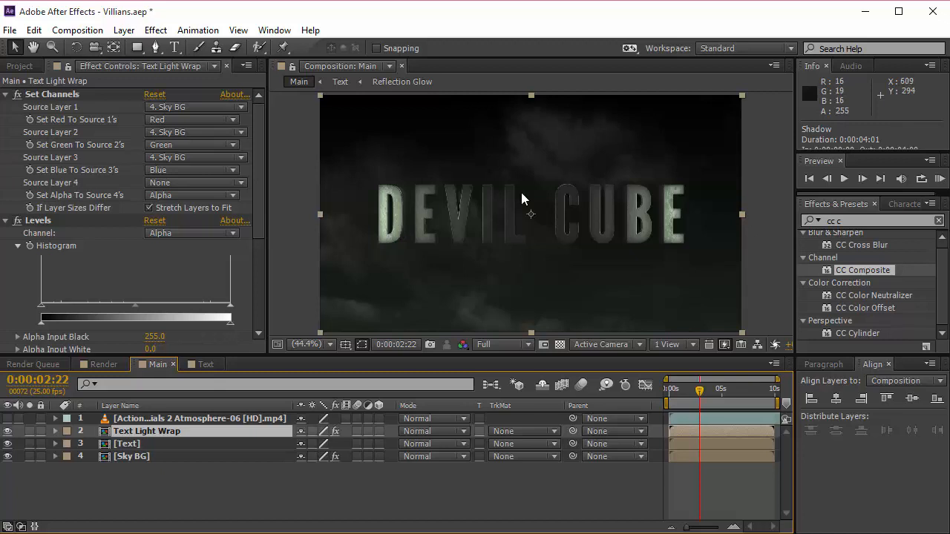
# Step: Find the Linear Wipe transition effect and apply it to the Text layer in Main
pyautogui.moveTo(254, 198); pyautogui.dragTo(259, 315)
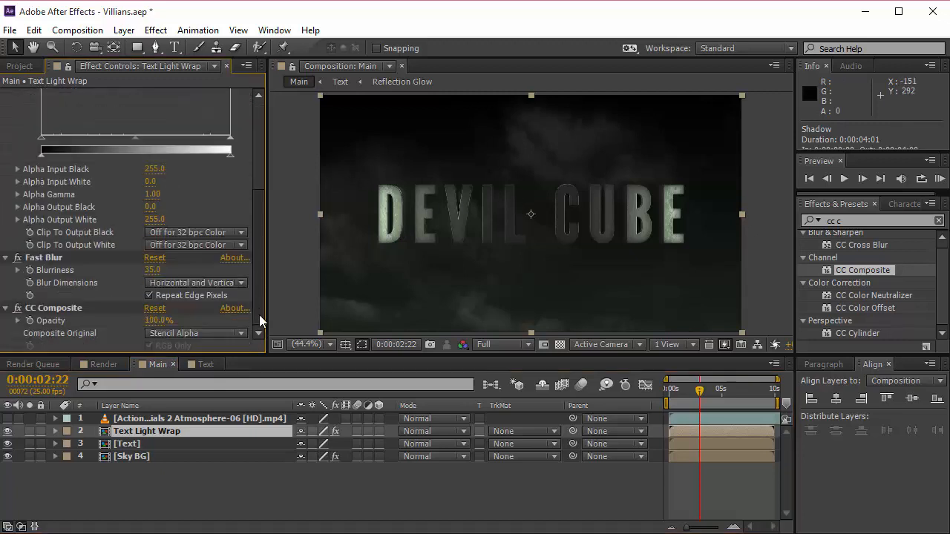
pyautogui.click(141, 445)
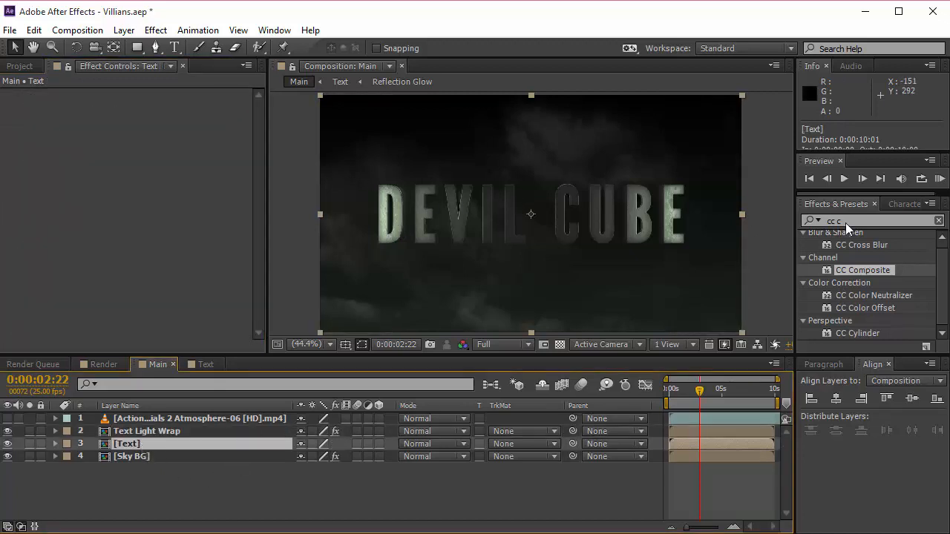
pyautogui.hotkey('ctrl', '5')
pyautogui.write('liner')
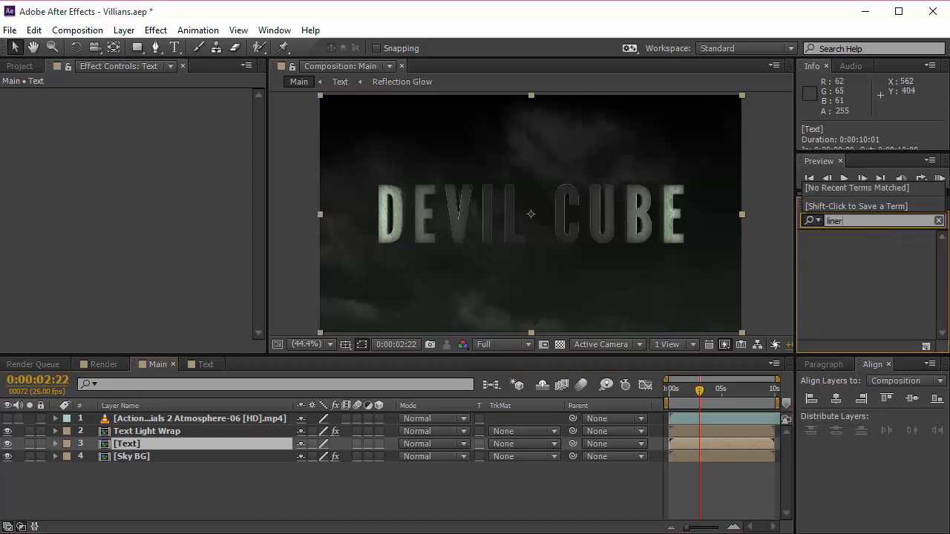
pyautogui.press('BackSpace')
pyautogui.press('BackSpace')
pyautogui.write('ear wi')
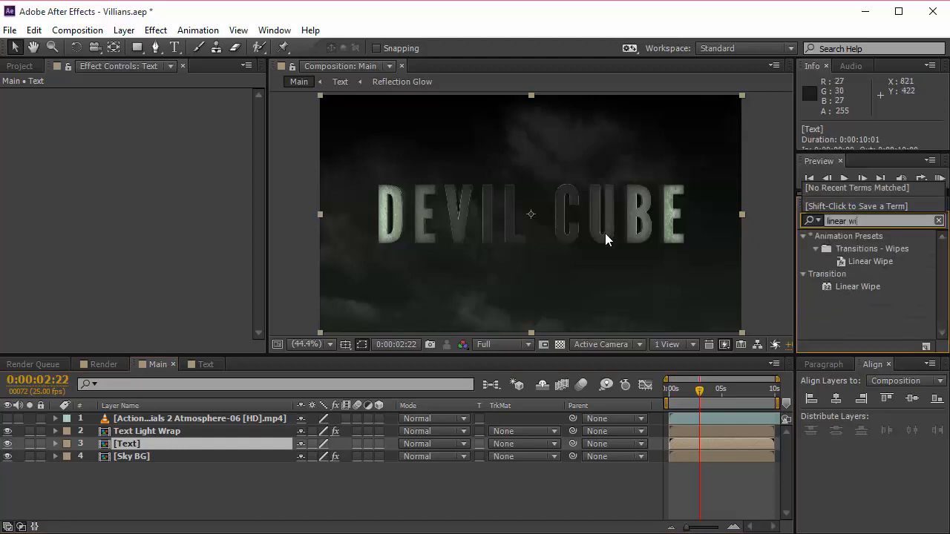
pyautogui.moveTo(851, 285); pyautogui.dragTo(150, 442)
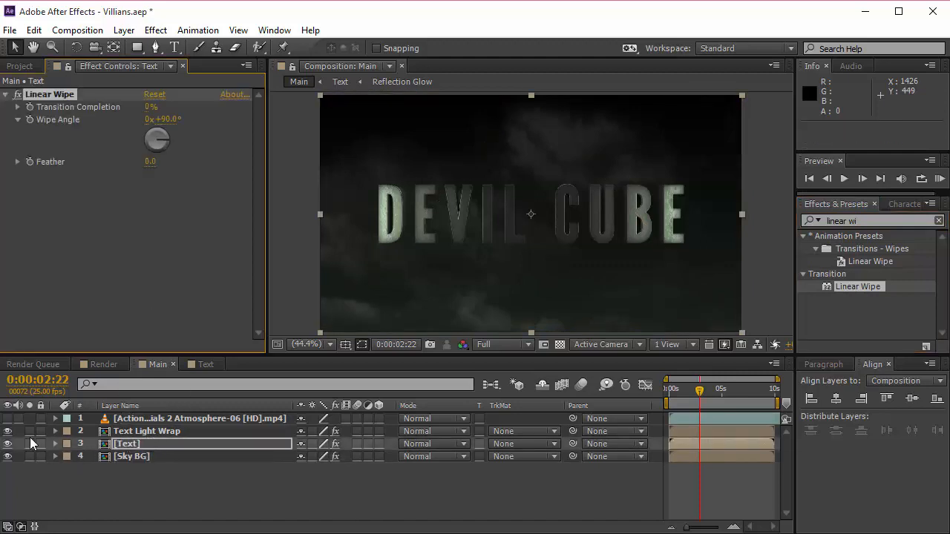
# Step: Hide the Text Light Wrap layer and set the Text layer's Linear Wipe to Feather 330 and Wipe Angle -90°
pyautogui.click(8, 431)
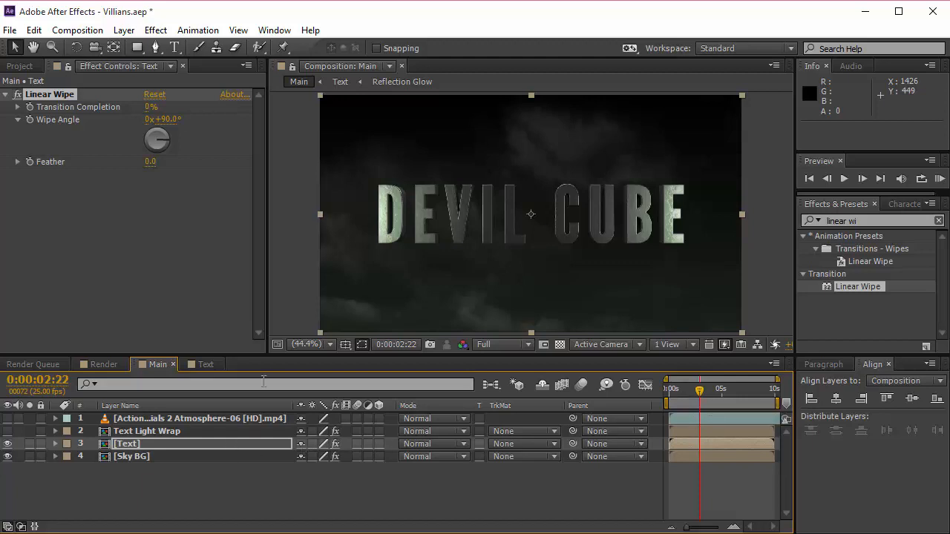
pyautogui.click(150, 162)
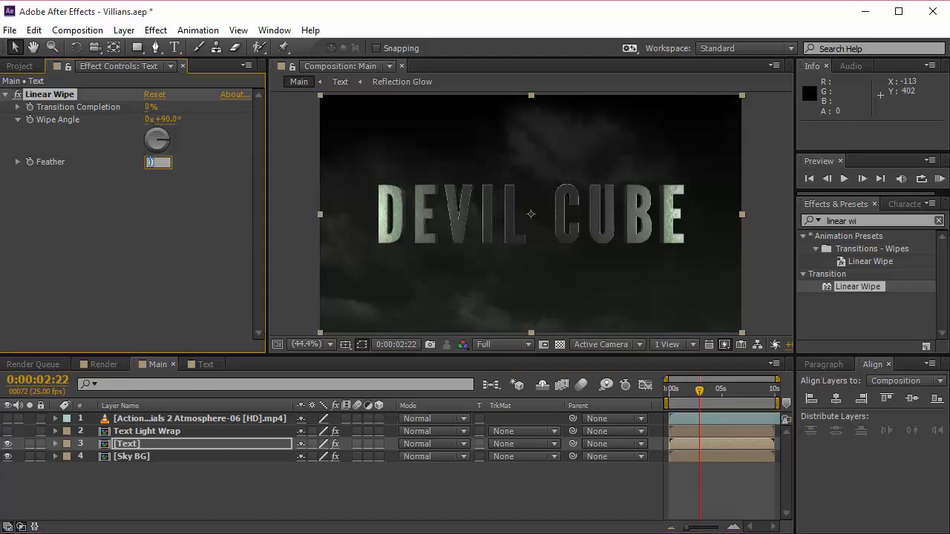
pyautogui.write('330')
pyautogui.press('Return')
pyautogui.click(167, 120)
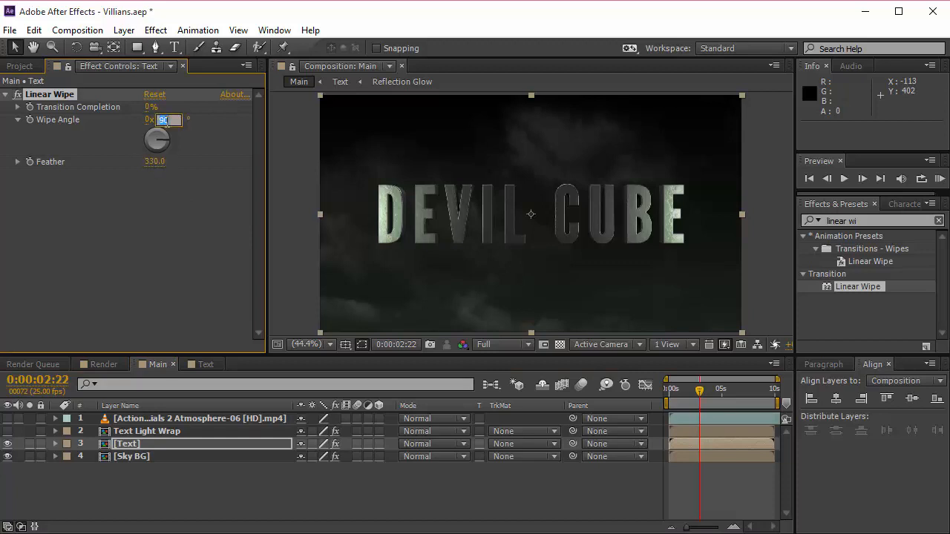
pyautogui.press('Return')
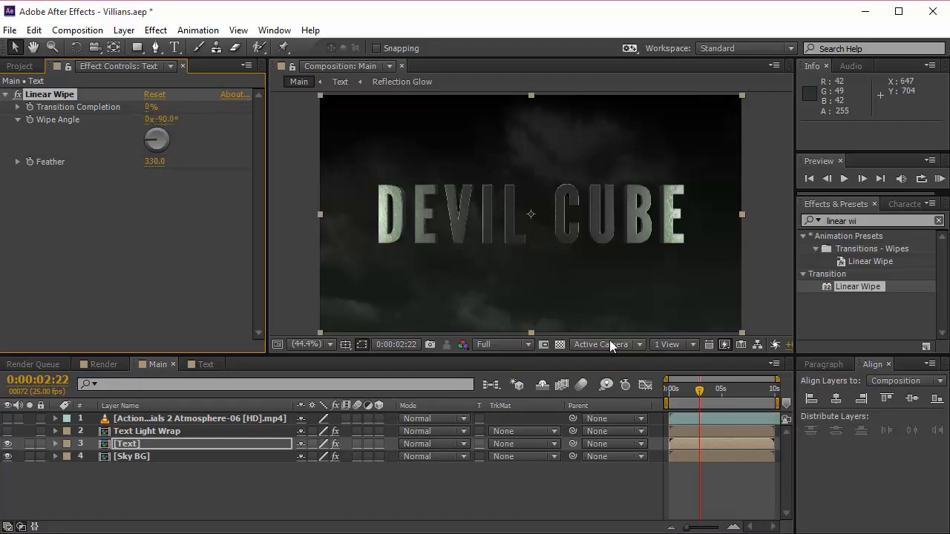
# Step: Keyframe the Text layer's Linear Wipe Transition Completion at 100% at 0:00:00:00
pyautogui.click(670, 389)
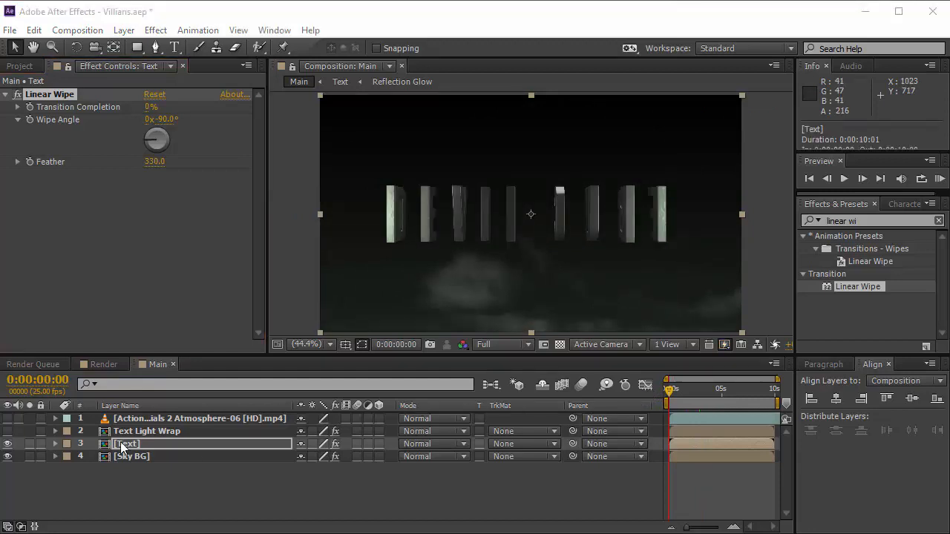
pyautogui.click(122, 445)
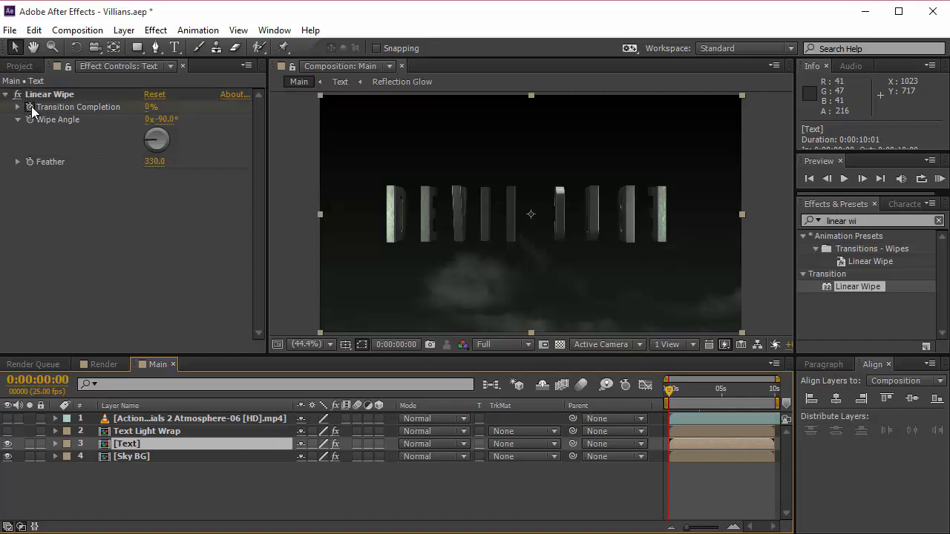
pyautogui.click(31, 107)
pyautogui.click(151, 106)
pyautogui.write('100')
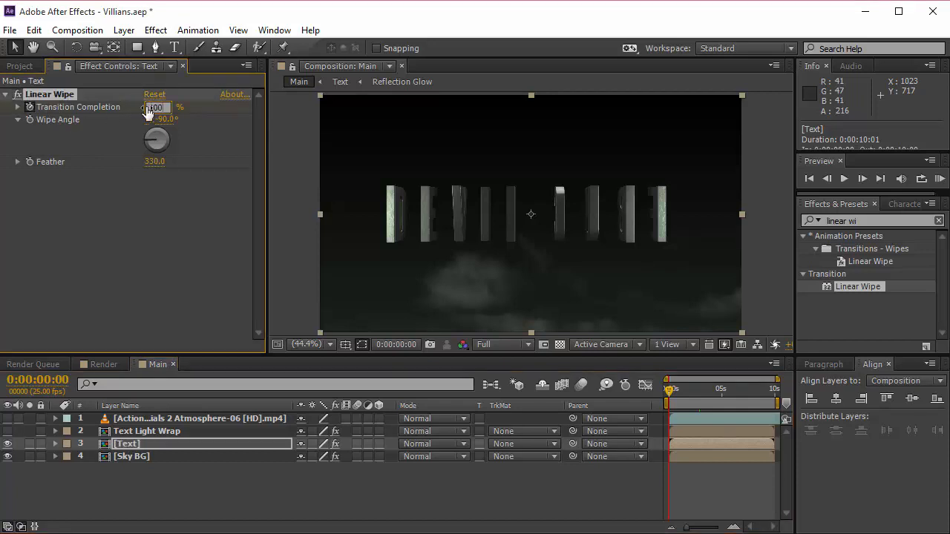
pyautogui.press('Return')
# Step: Add a second Transition Completion keyframe of 0% at 0:00:04:00 on the Text layer's Linear Wipe
pyautogui.click(702, 388)
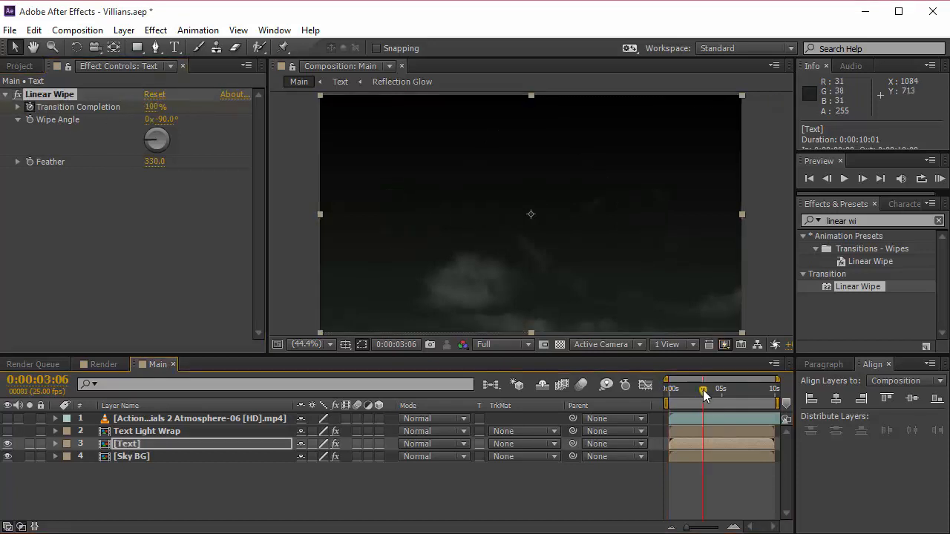
pyautogui.moveTo(704, 395); pyautogui.dragTo(710, 394)
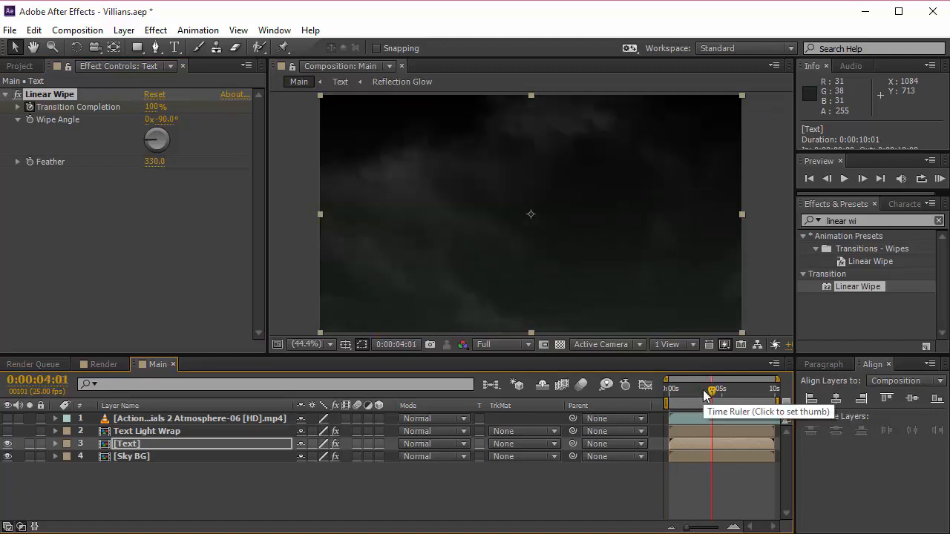
pyautogui.click(155, 107)
pyautogui.write('0')
pyautogui.press('Return')
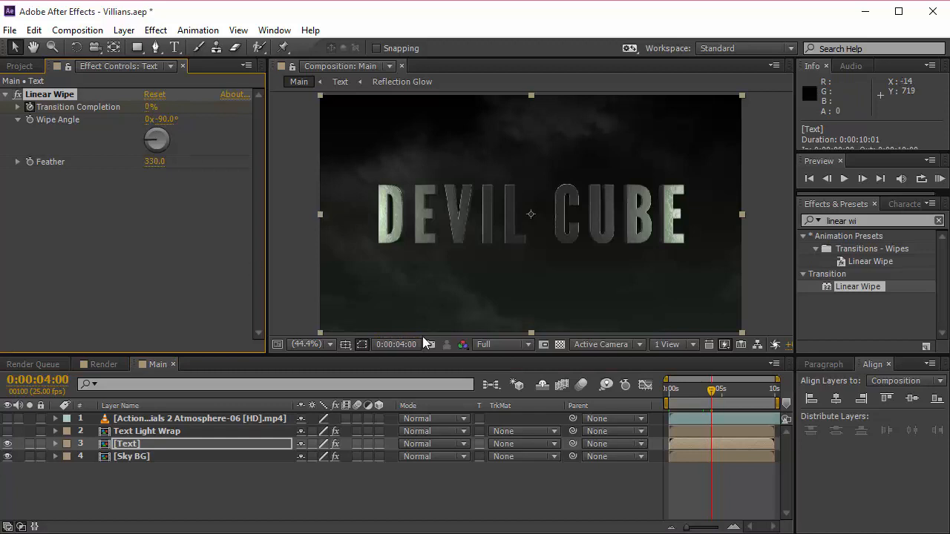
# Step: Set the composition's preview resolution to Quarter and run a RAM preview of the text wipe
pyautogui.click(503, 344)
pyautogui.click(511, 432)
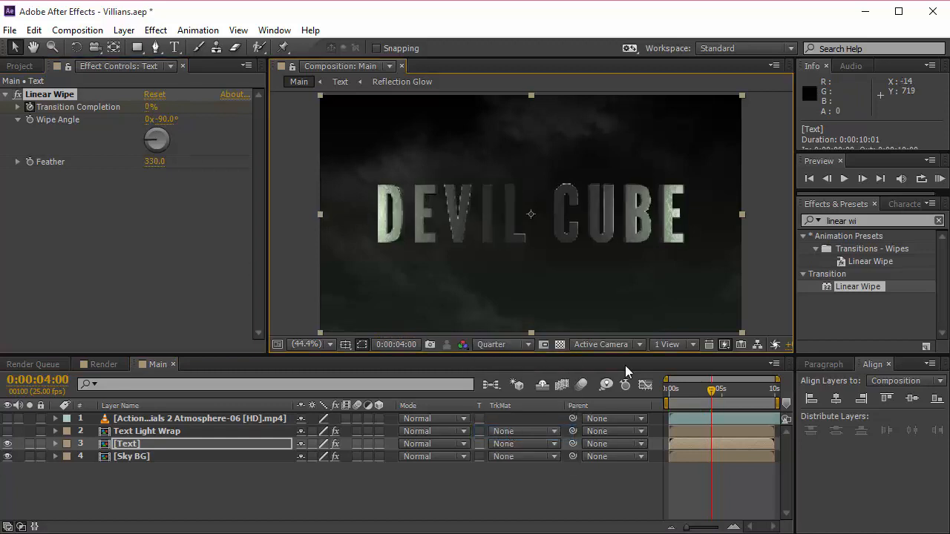
pyautogui.click(676, 387)
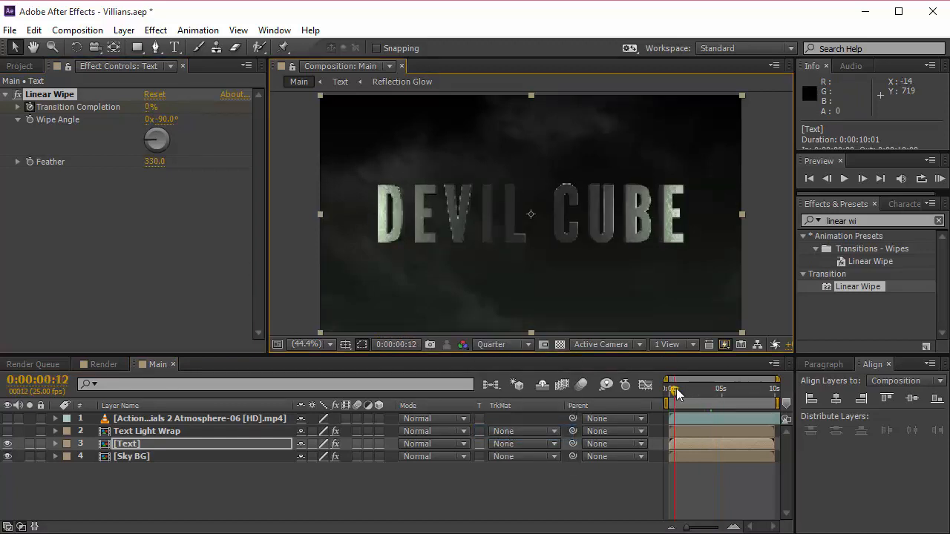
pyautogui.click(939, 178)
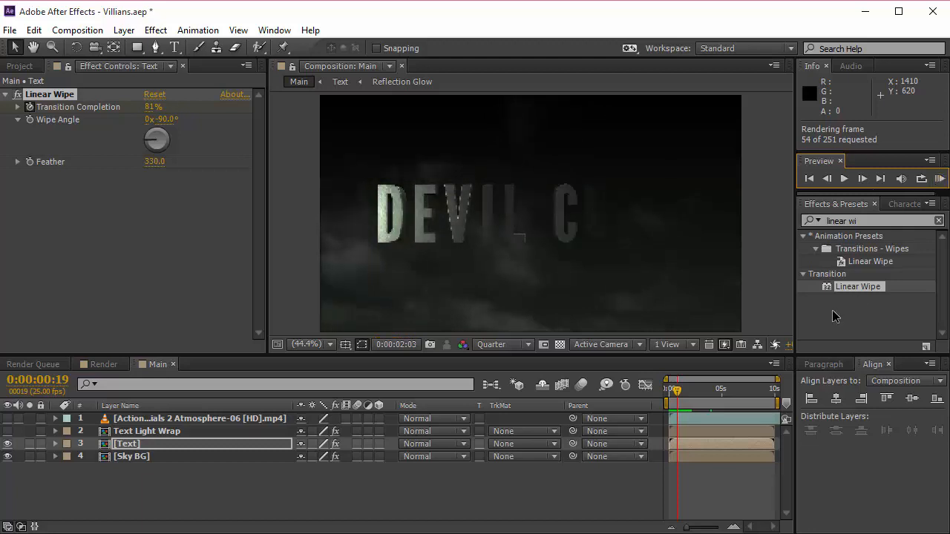
pyautogui.press('space')
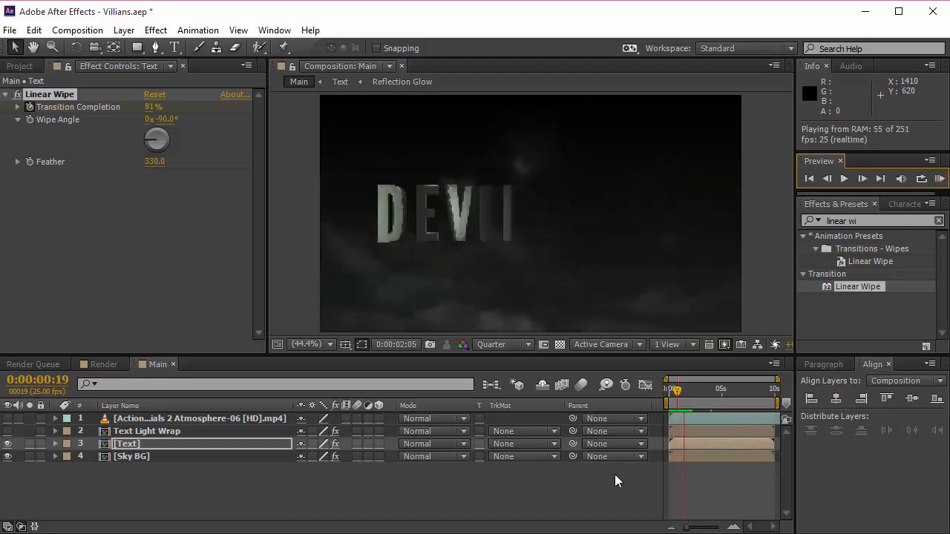
pyautogui.click(690, 404)
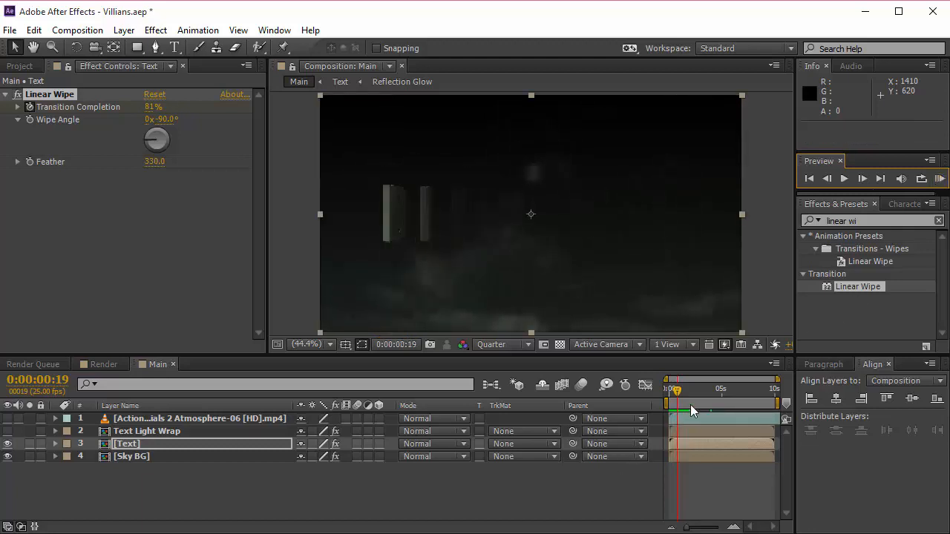
# Step: Reveal the Text layer's Linear Wipe keyframes, delay the first Transition Completion keyframe to 0:00:00:12, and preview the wipe
pyautogui.moveTo(673, 391)
pyautogui.mouseDown()
pyautogui.moveTo(659, 391)
pyautogui.moveTo(670, 391)
pyautogui.mouseUp()
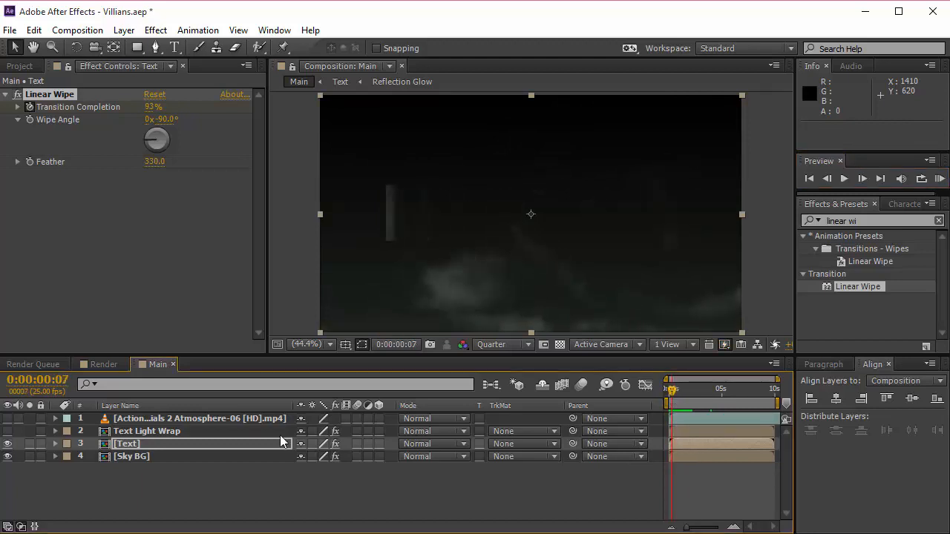
pyautogui.press('u')
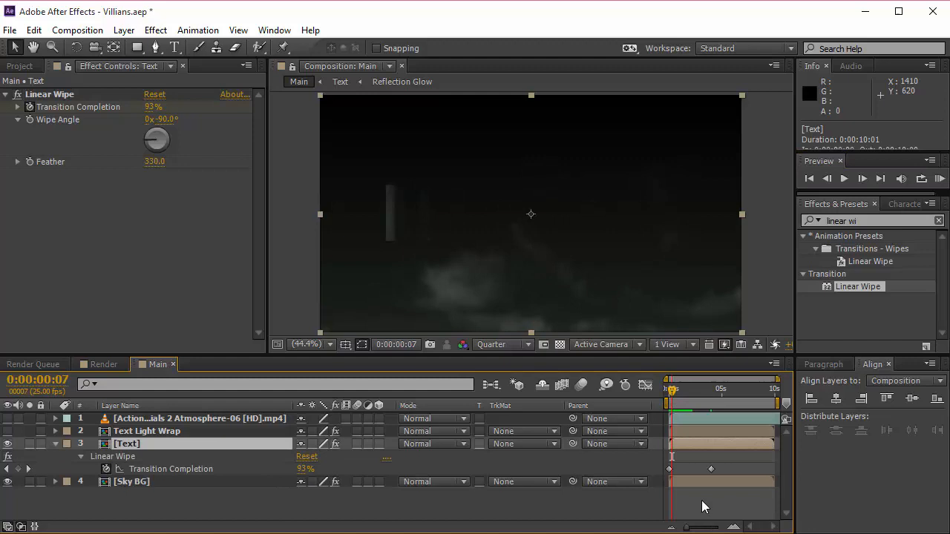
pyautogui.click(669, 469)
pyautogui.moveTo(668, 470); pyautogui.dragTo(672, 469)
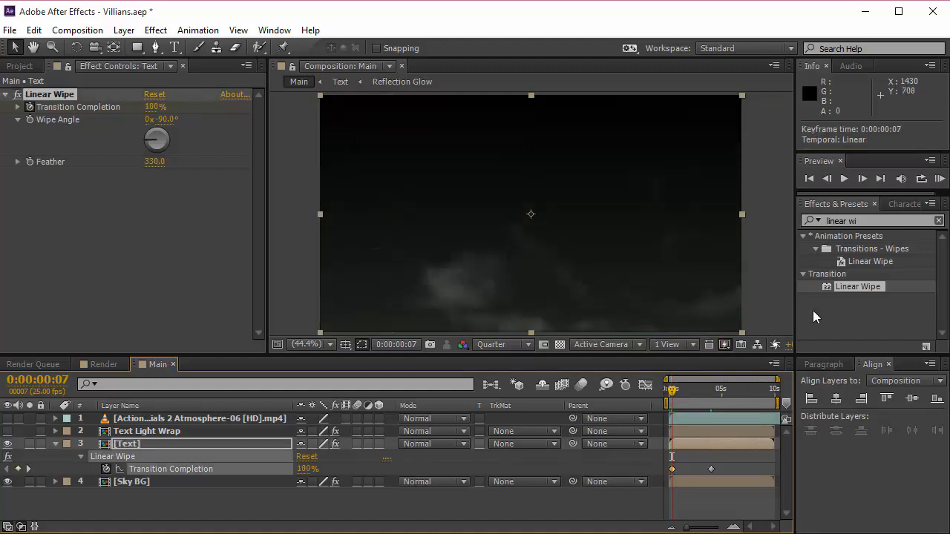
pyautogui.click(940, 180)
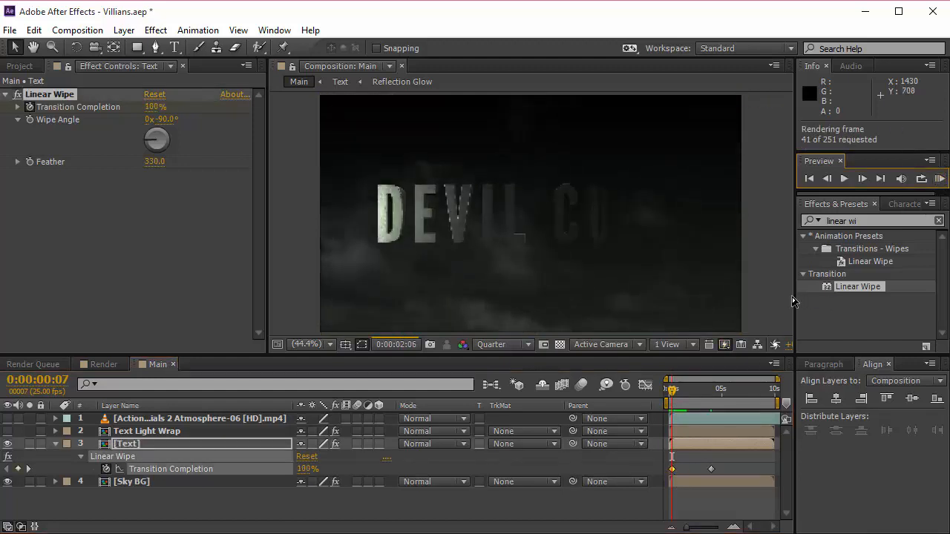
pyautogui.press('space')
pyautogui.press('space')
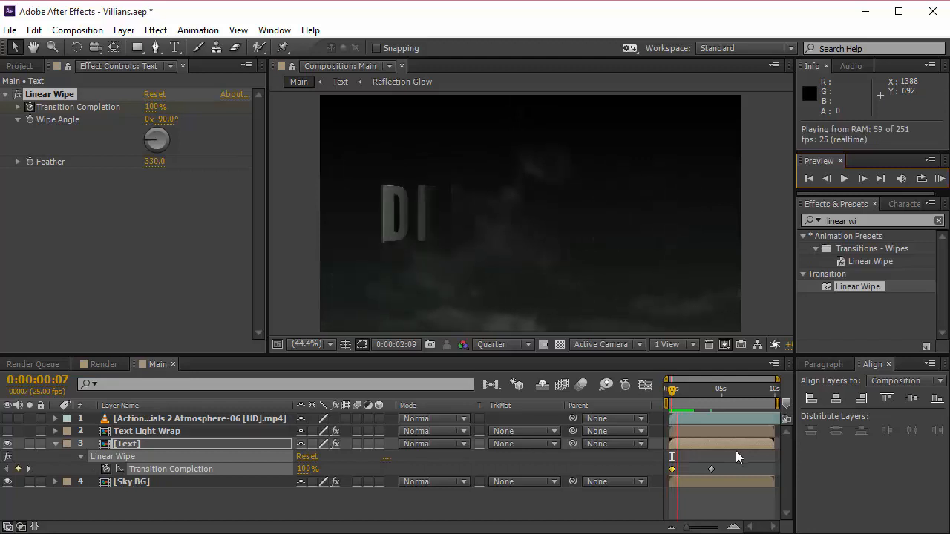
pyautogui.moveTo(671, 469); pyautogui.dragTo(674, 469)
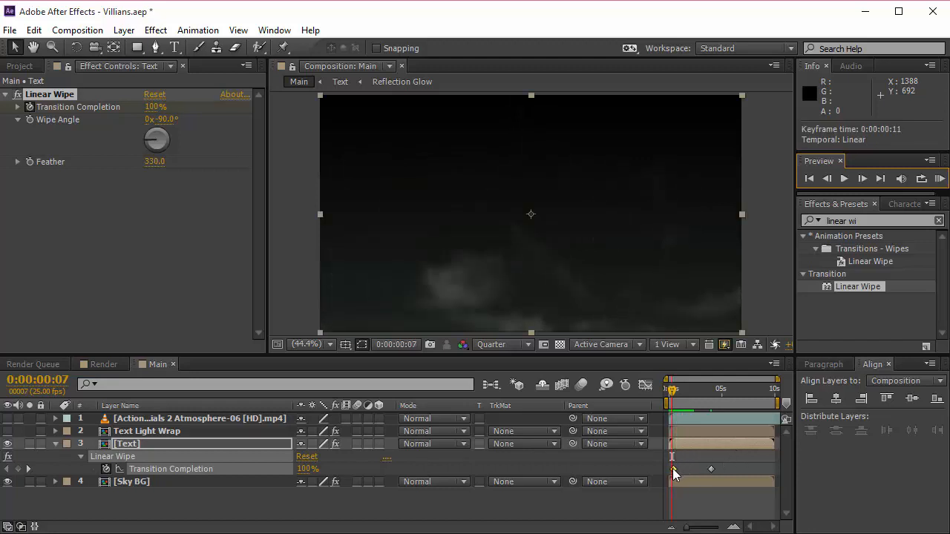
pyautogui.click(941, 180)
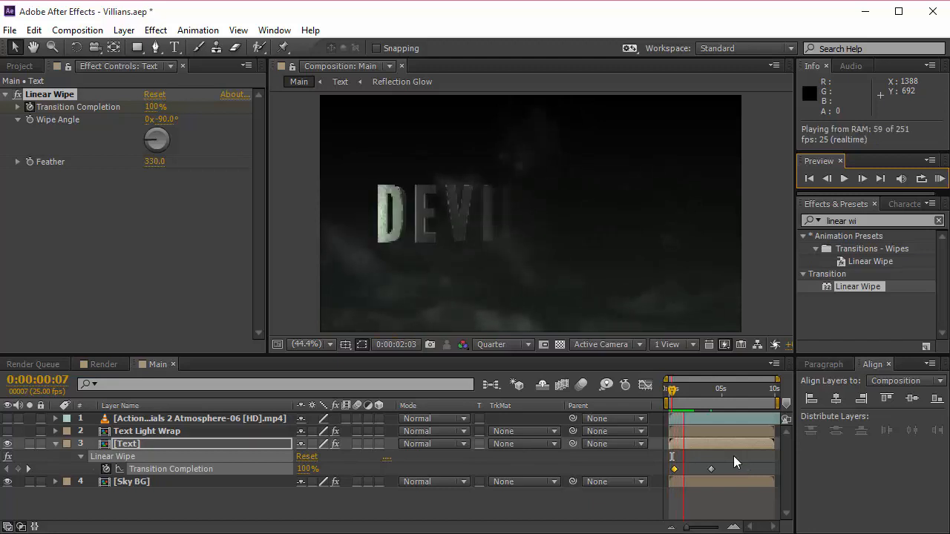
pyautogui.press('space')
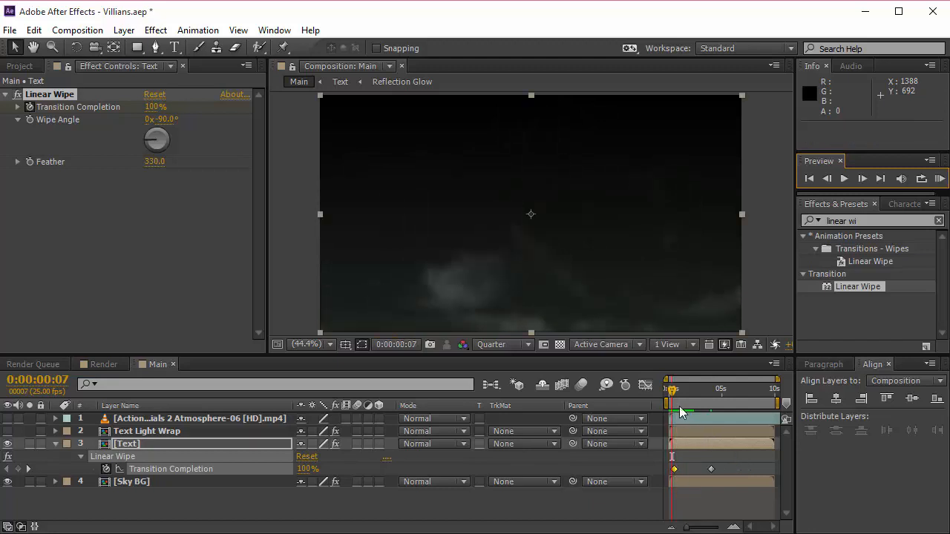
# Step: Move the Text layer's second Transition Completion keyframe to about 0:00:02:24 and preview the faster reveal
pyautogui.moveTo(679, 390); pyautogui.dragTo(697, 390)
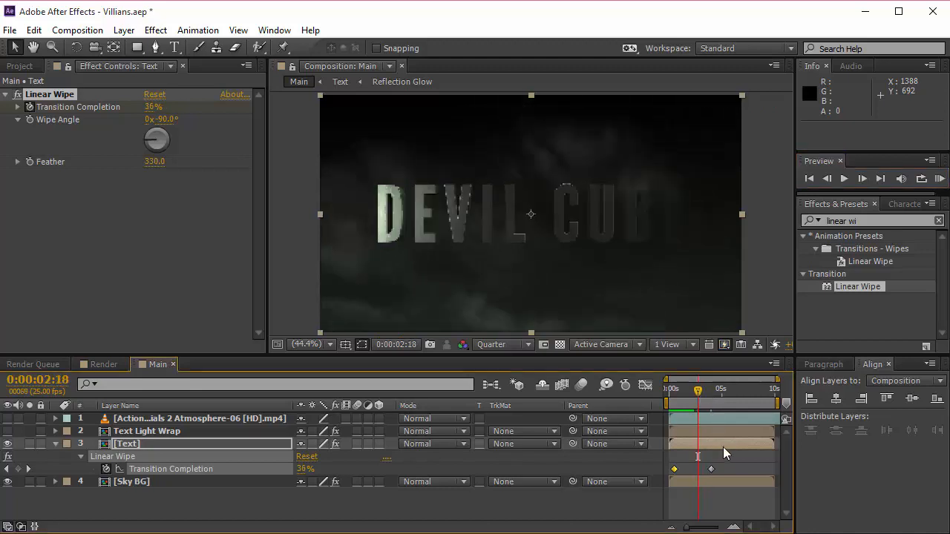
pyautogui.moveTo(709, 470); pyautogui.dragTo(701, 469)
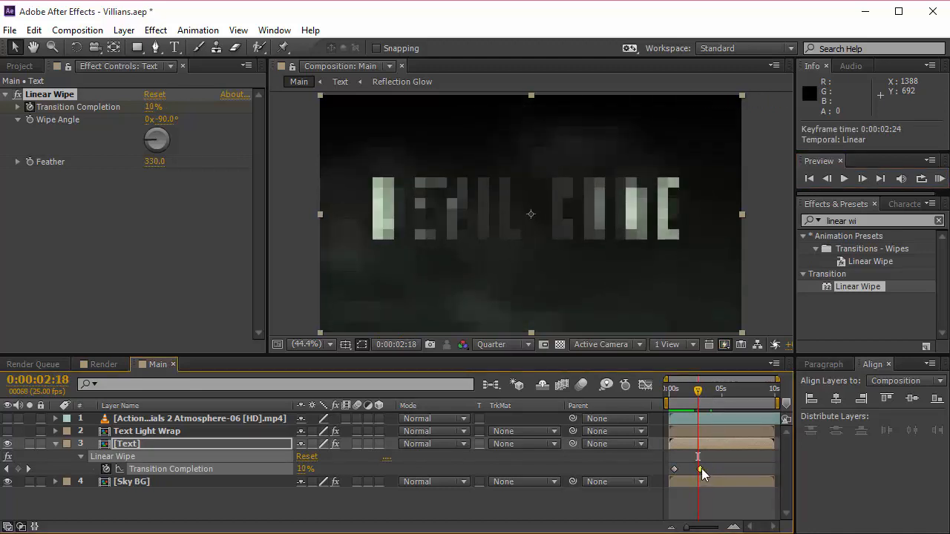
pyautogui.click(940, 180)
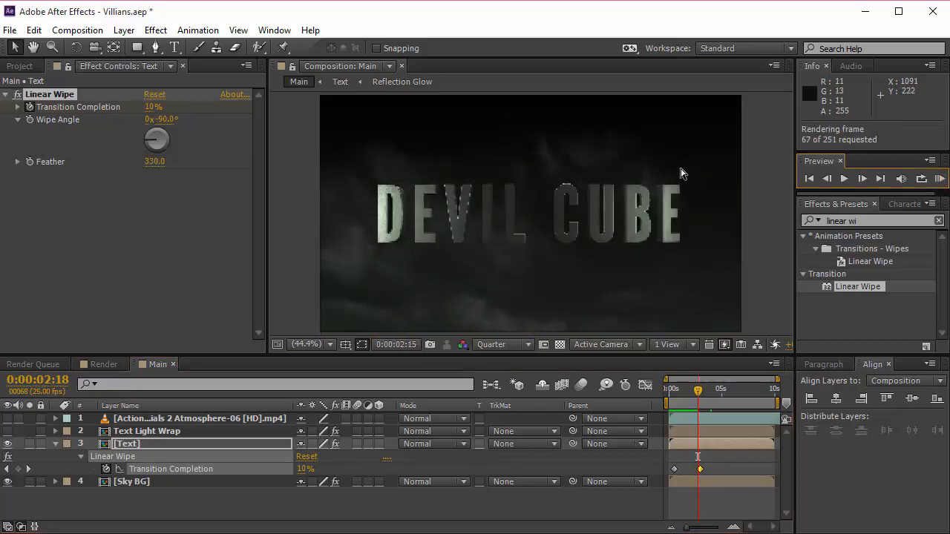
pyautogui.press('space')
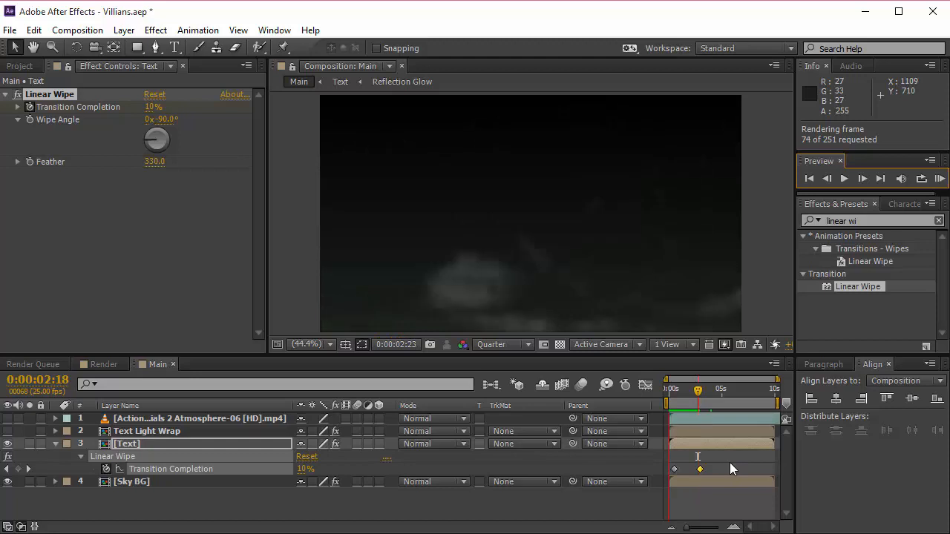
pyautogui.press('space')
# Step: Apply Easy Ease to both Transition Completion keyframes on the Text layer
pyautogui.moveTo(715, 469); pyautogui.dragTo(658, 457)
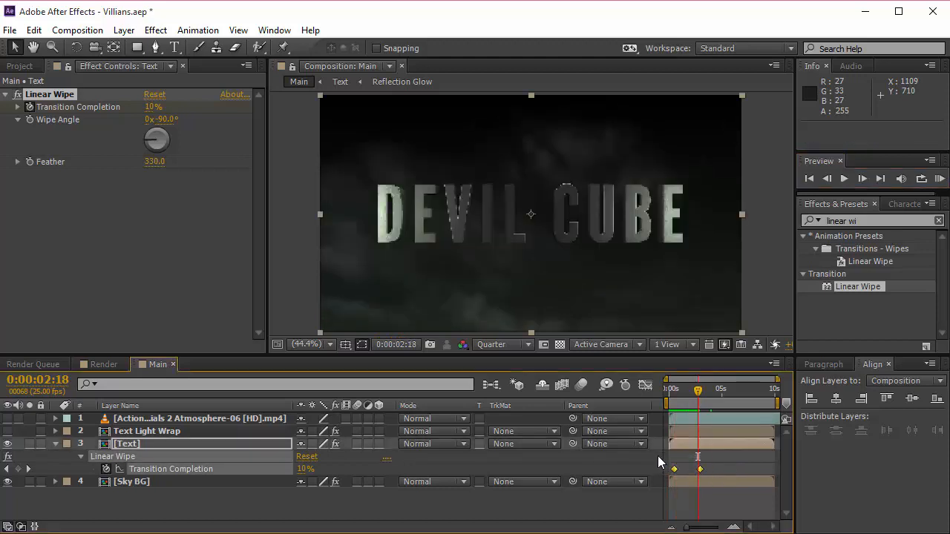
pyautogui.rightClick(699, 467)
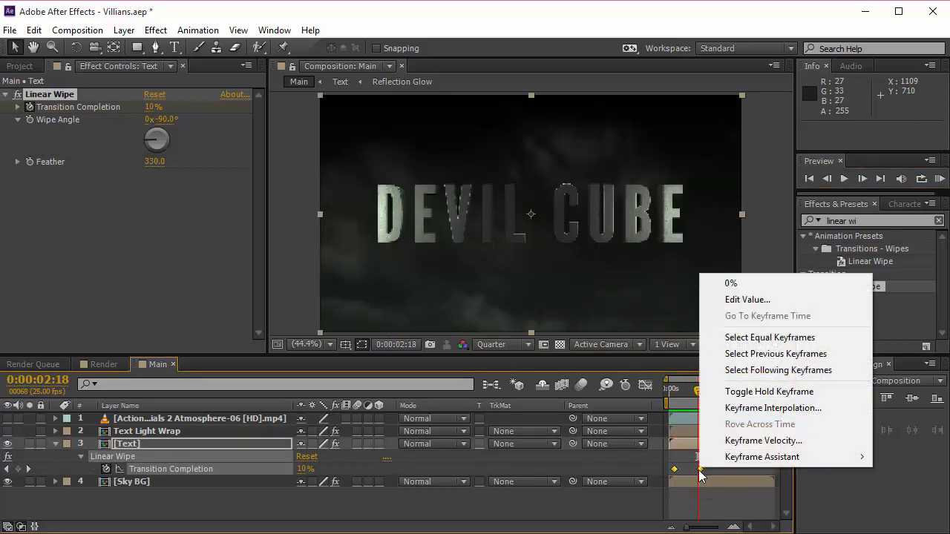
pyautogui.moveTo(740, 462)
pyautogui.click(578, 373)
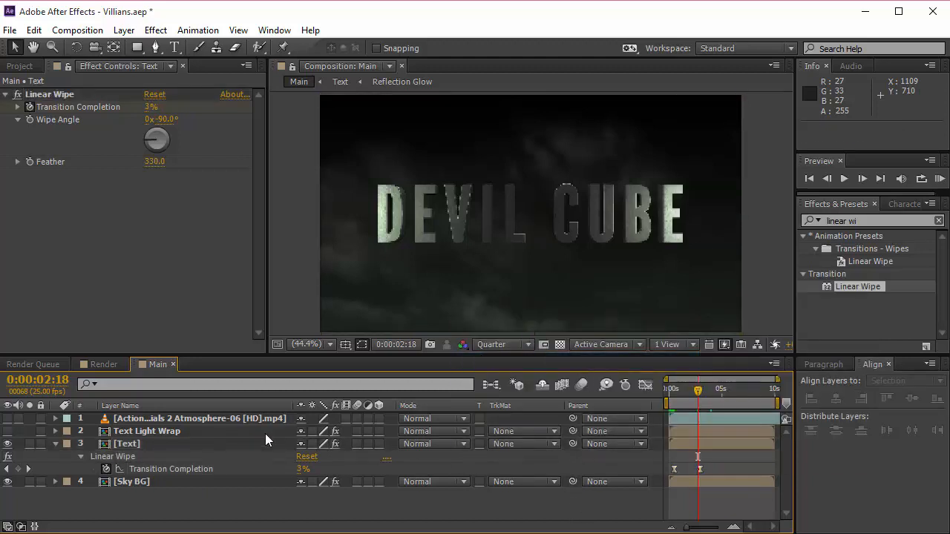
# Step: Copy the Text layer's keyframed Linear Wipe effect and paste it onto the Text Light Wrap layer at 0:00:00:00
pyautogui.click(667, 388)
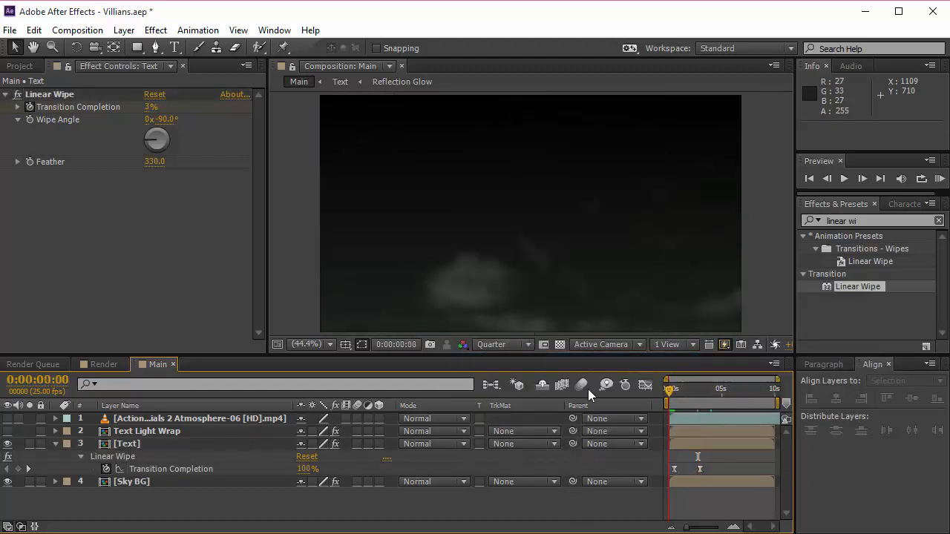
pyautogui.click(126, 456)
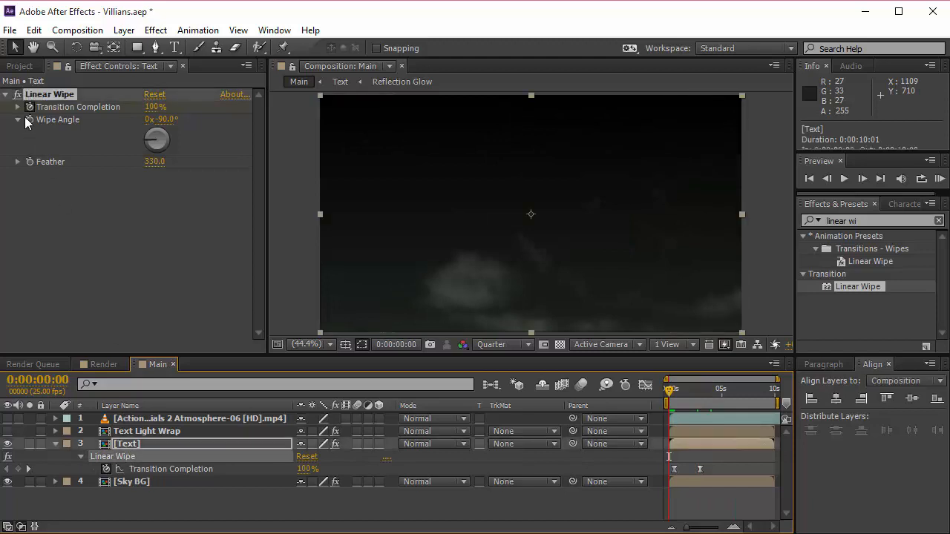
pyautogui.click(40, 96)
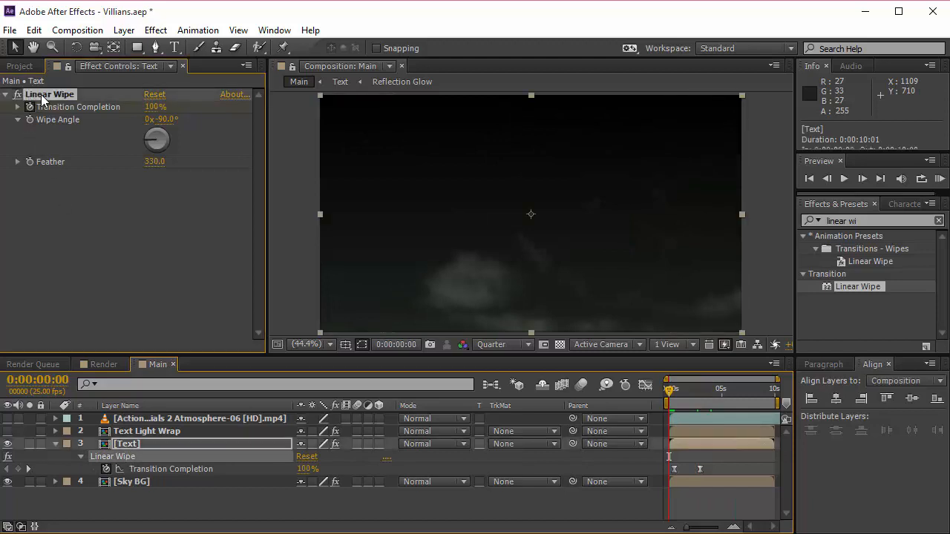
pyautogui.click(146, 430)
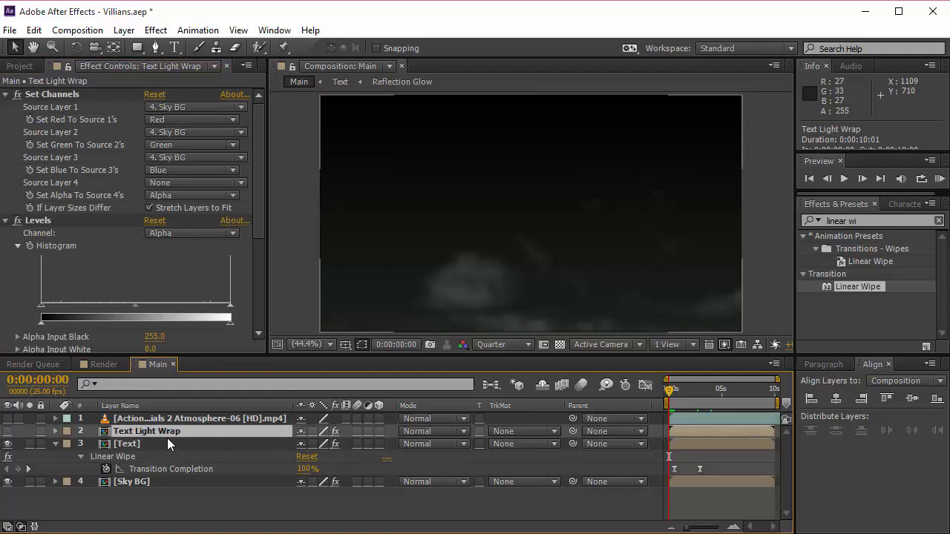
pyautogui.moveTo(256, 191); pyautogui.dragTo(258, 327)
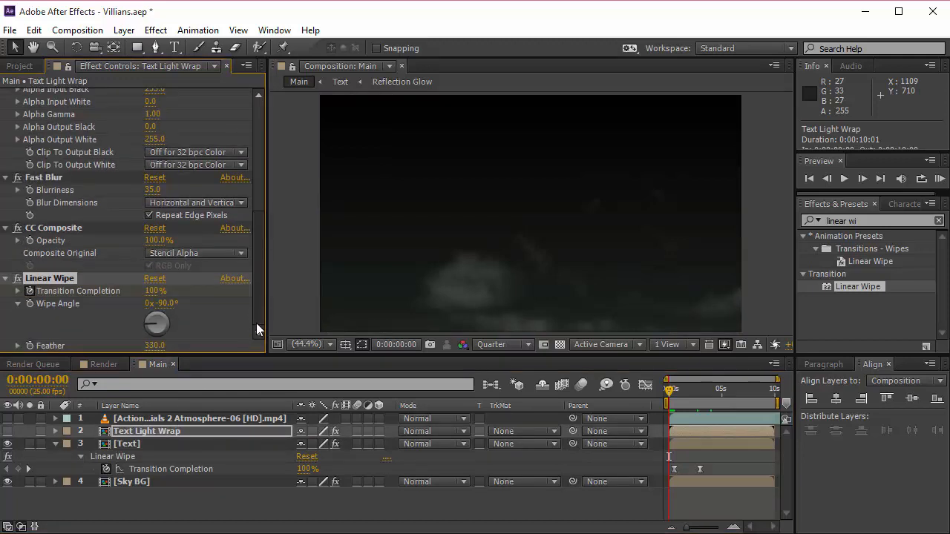
# Step: Shift both Transition Completion keyframes on Text Light Wrap so they start at 0:00:00:12, aligned with the Text layer's keyframes
pyautogui.press('u')
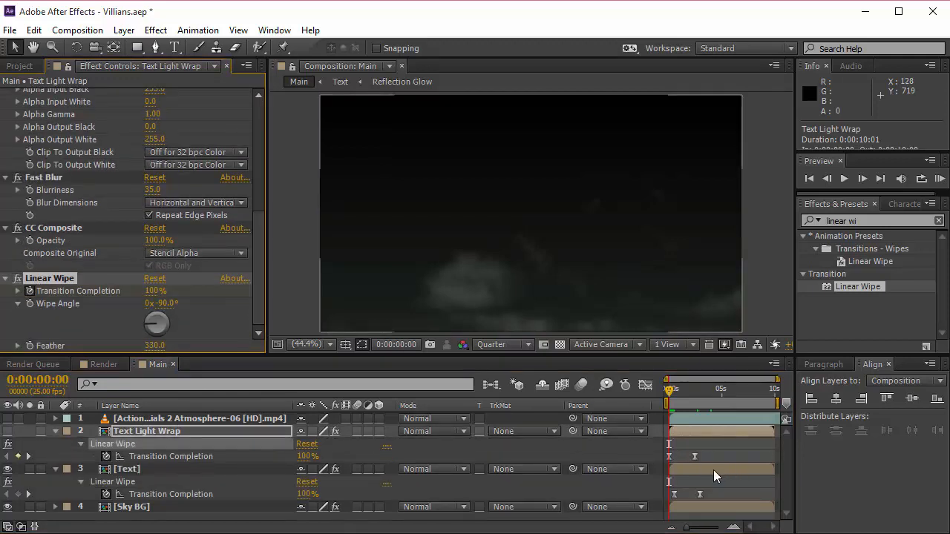
pyautogui.moveTo(702, 457); pyautogui.dragTo(674, 457)
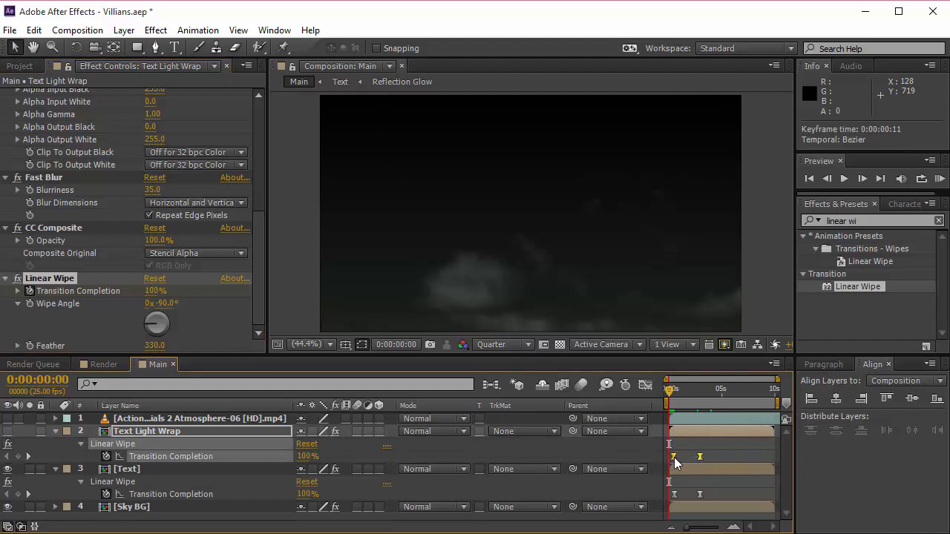
pyautogui.click(675, 394)
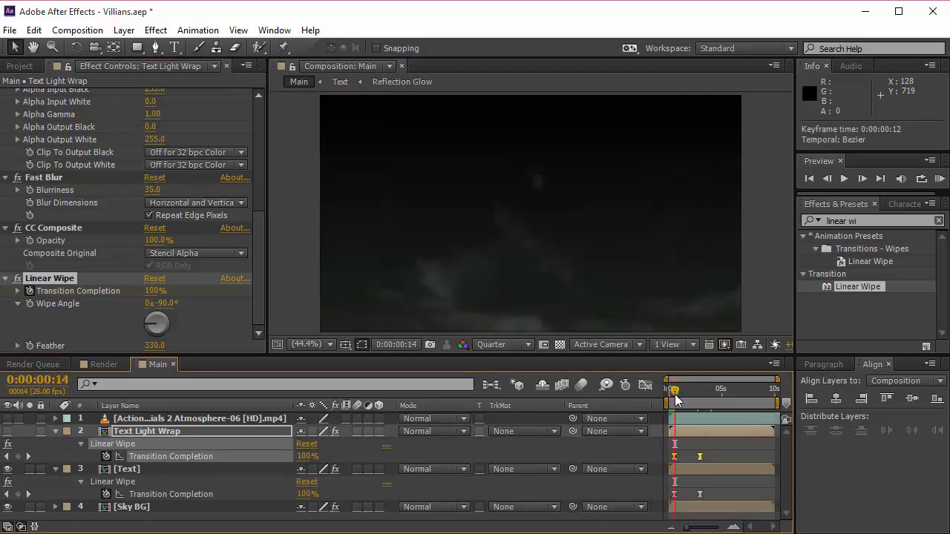
pyautogui.press('pageup')
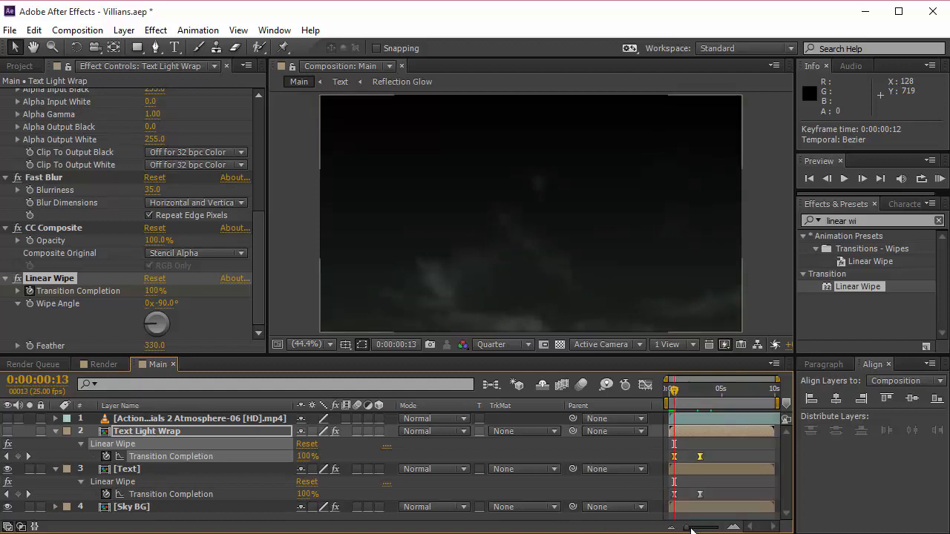
pyautogui.moveTo(690, 528); pyautogui.dragTo(711, 528)
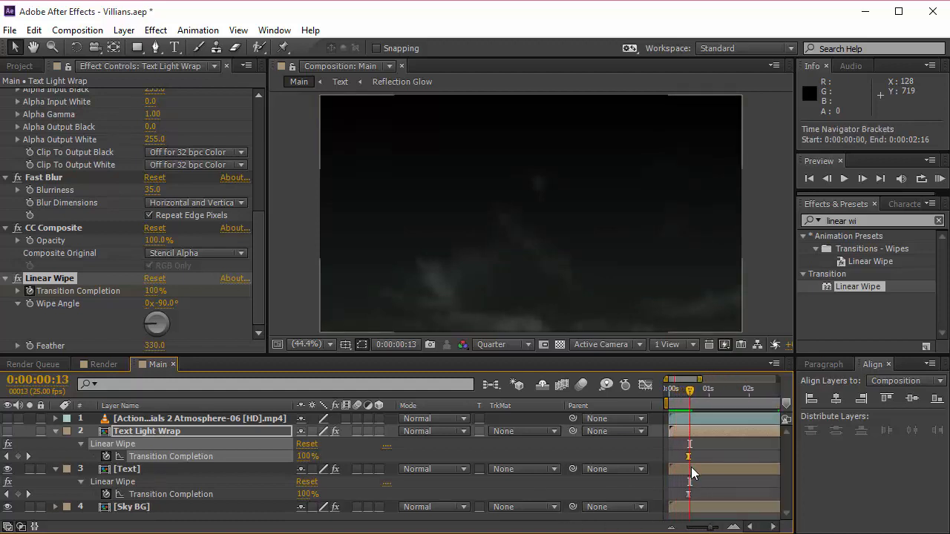
pyautogui.press('pageup')
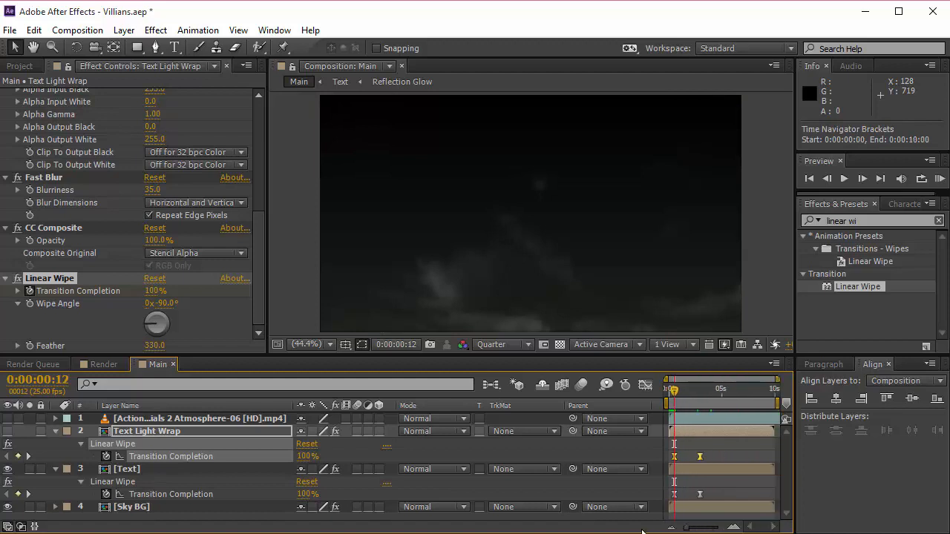
# Step: Collapse both text layers' properties, make Text Light Wrap visible again, and scrub to 0:00:03:11 to check the wipe
pyautogui.click(55, 431)
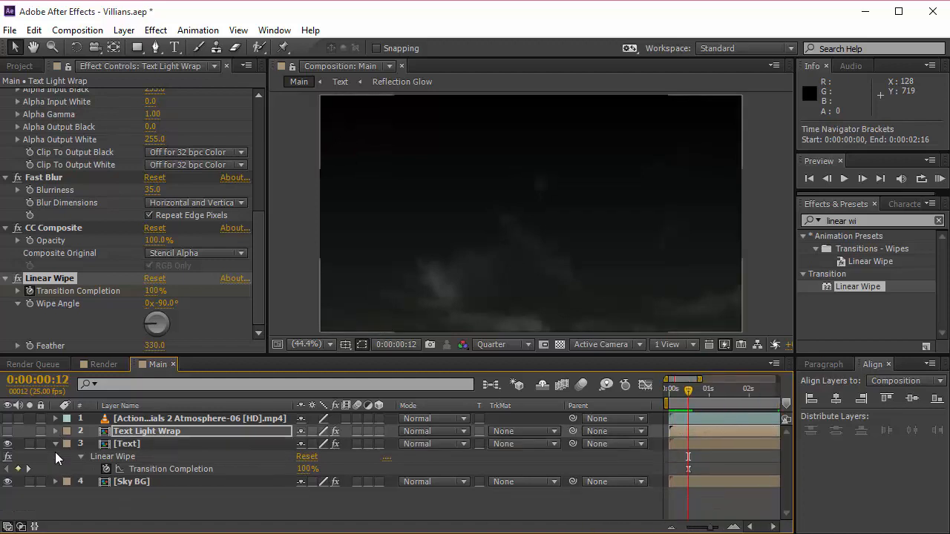
pyautogui.click(55, 443)
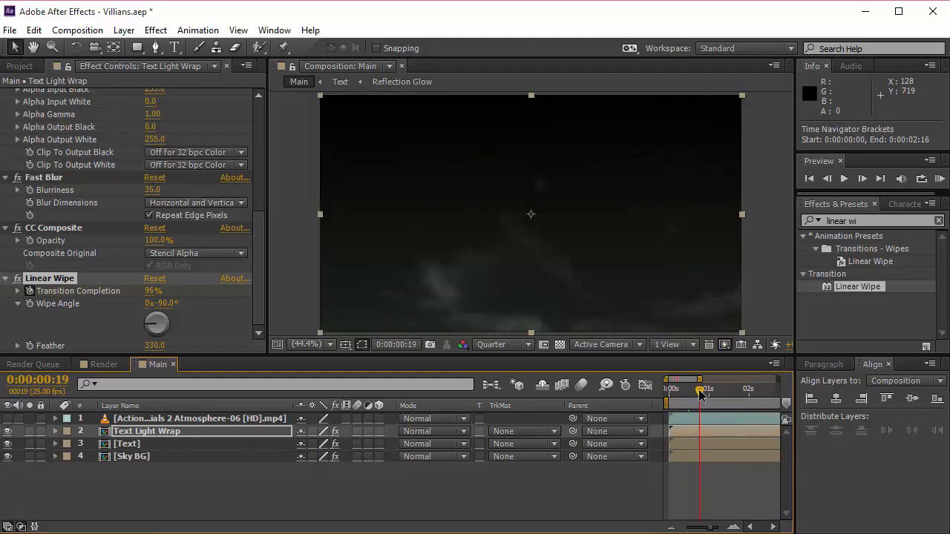
pyautogui.moveTo(699, 396)
pyautogui.mouseDown()
pyautogui.moveTo(718, 397)
pyautogui.moveTo(696, 388)
pyautogui.moveTo(706, 387)
pyautogui.mouseUp()
pyautogui.click(670, 527)
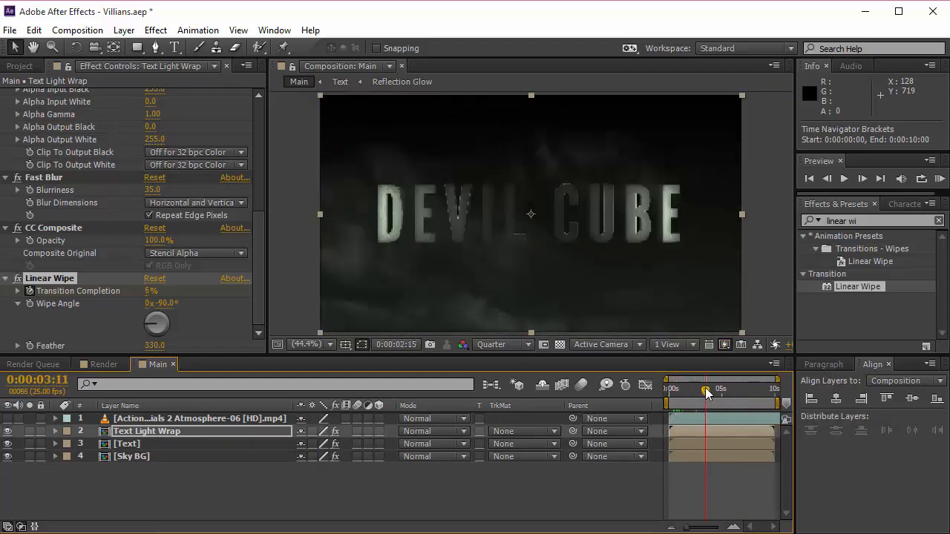
# Step: Make the Action Essentials 2 Atmosphere-06 layer visible, blended in Screen mode at 30% opacity
pyautogui.click(153, 418)
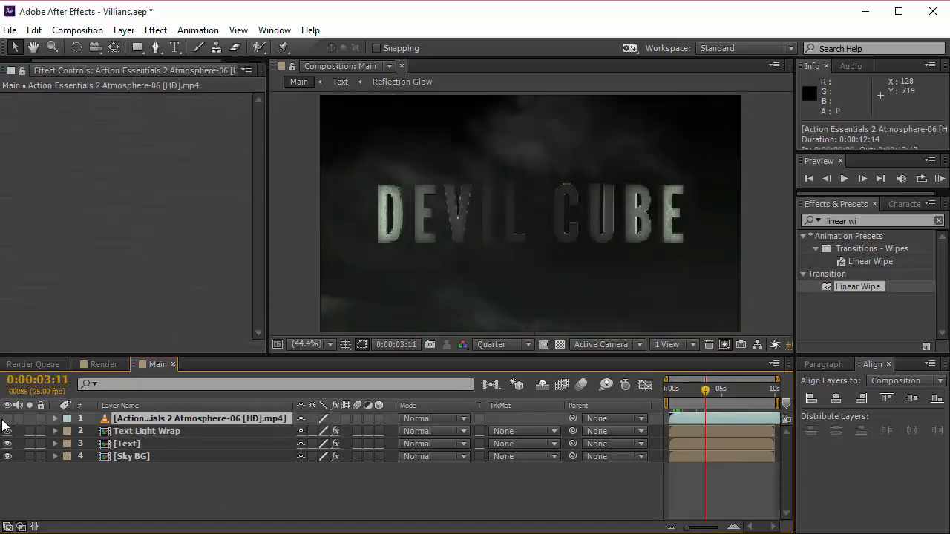
pyautogui.click(8, 418)
pyautogui.click(432, 419)
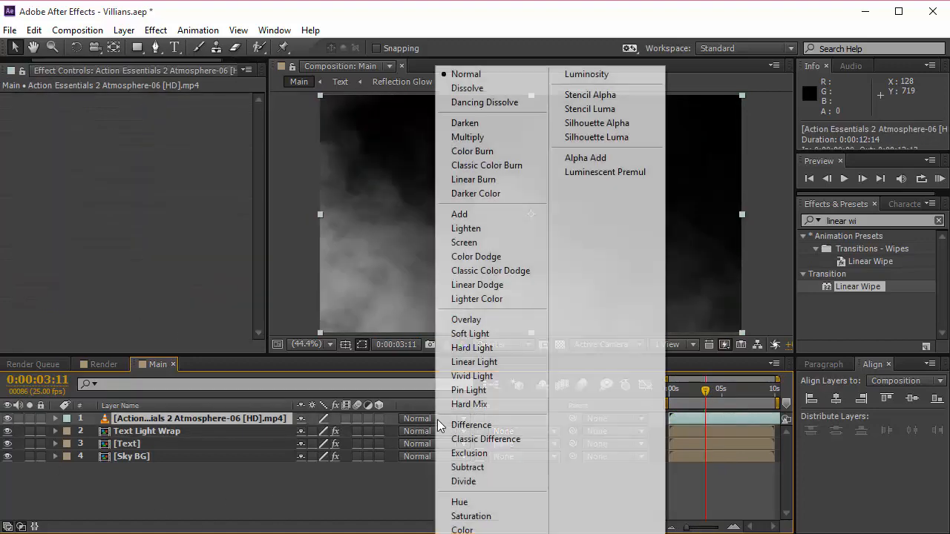
pyautogui.click(464, 243)
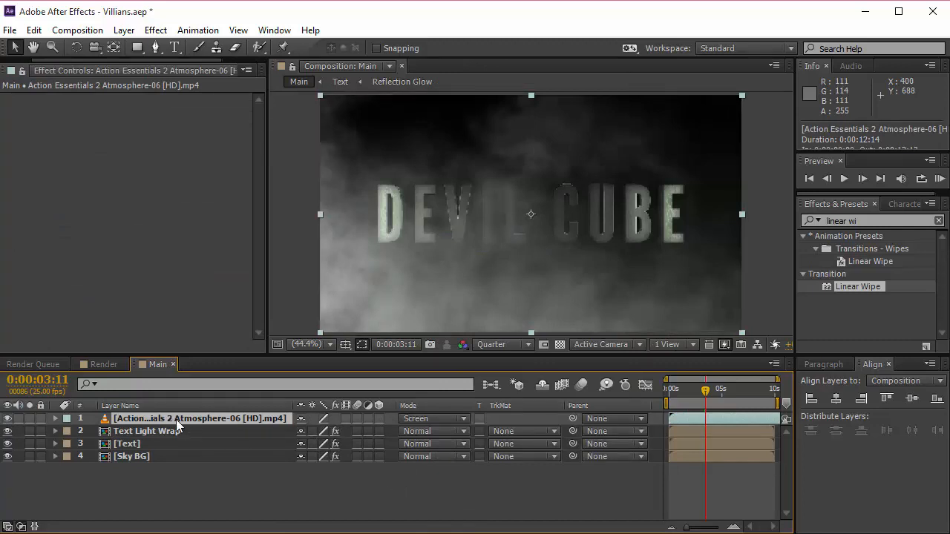
pyautogui.press('t')
pyautogui.click(306, 431)
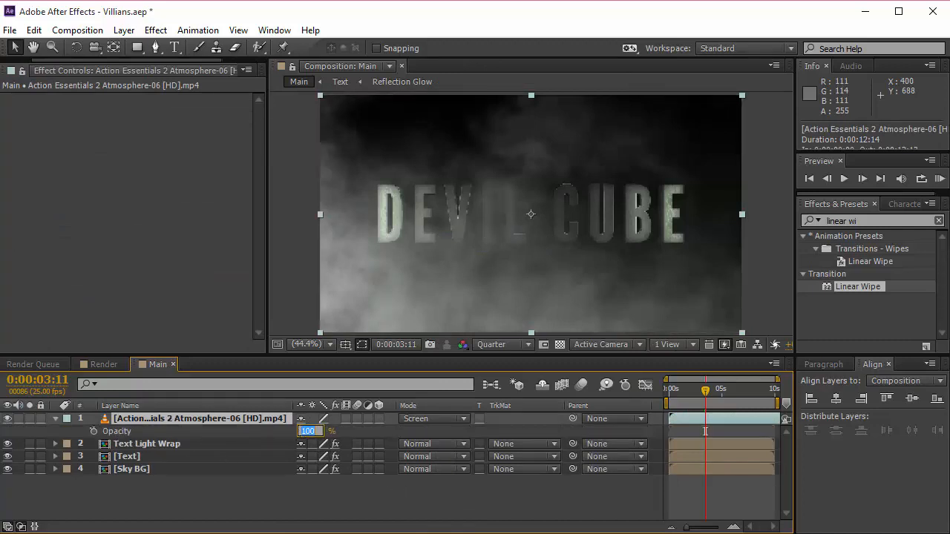
pyautogui.press('Return')
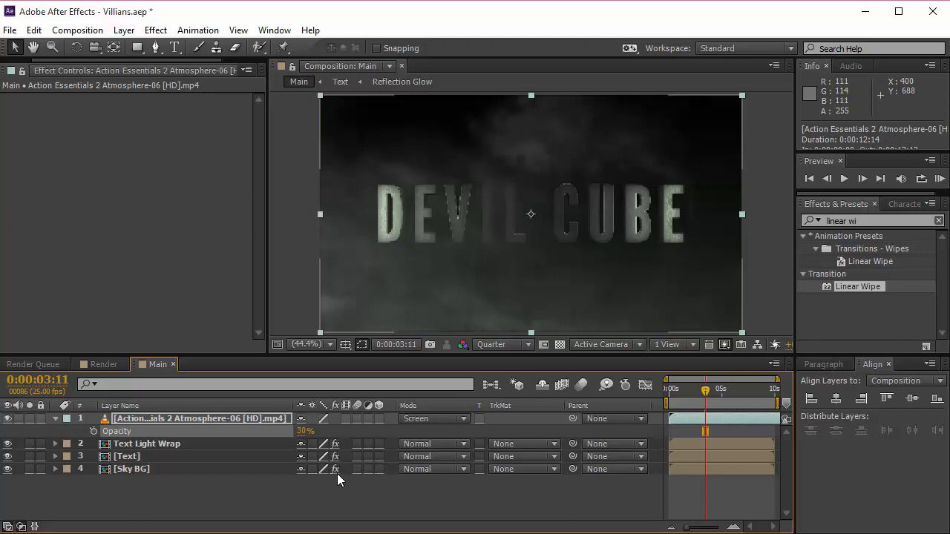
# Step: Add an adjustment layer on top of all layers in the Main composition
pyautogui.hotkey('ctrl', 'alt', 'y')
pyautogui.doubleClick(171, 419)
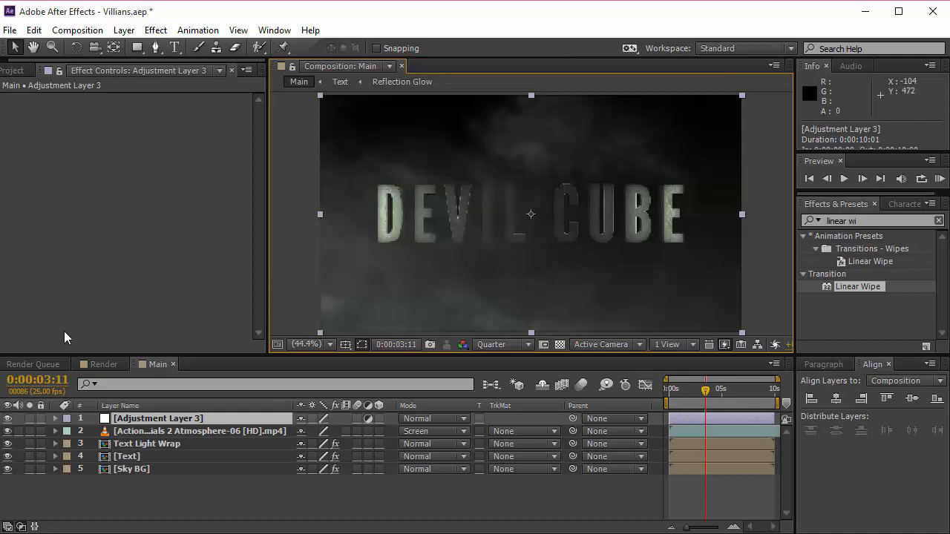
# Step: Rename the new adjustment layer in the Main composition to Blur
pyautogui.doubleClick(134, 420)
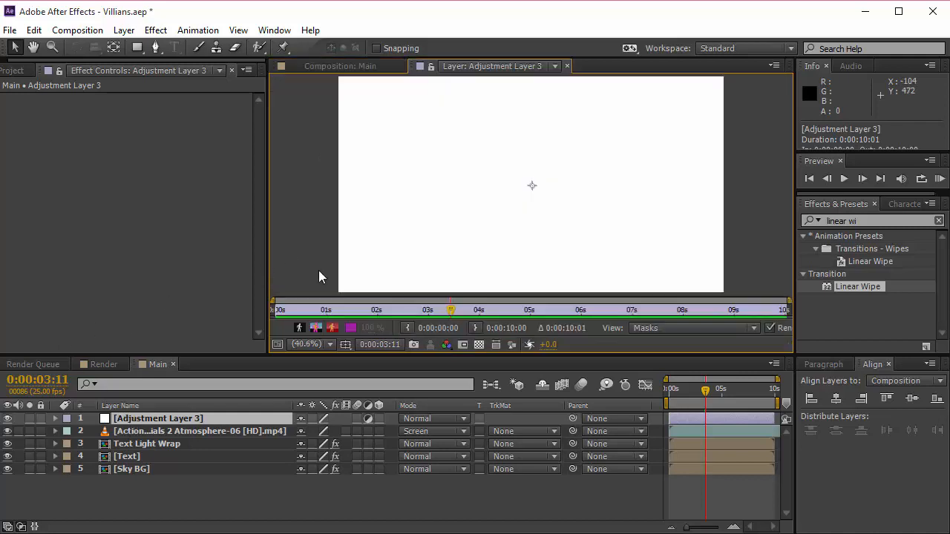
pyautogui.click(567, 66)
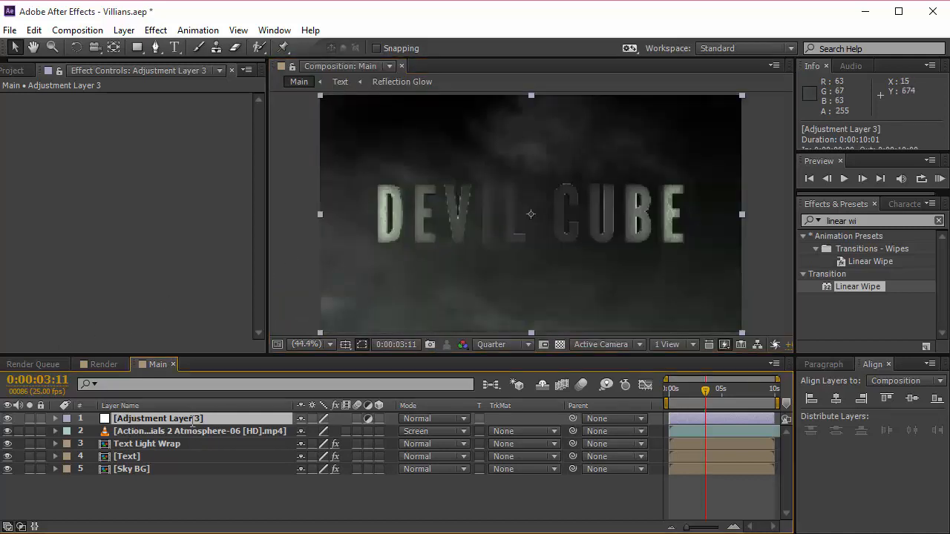
pyautogui.press('Return')
pyautogui.write('Blur')
pyautogui.press('Return')
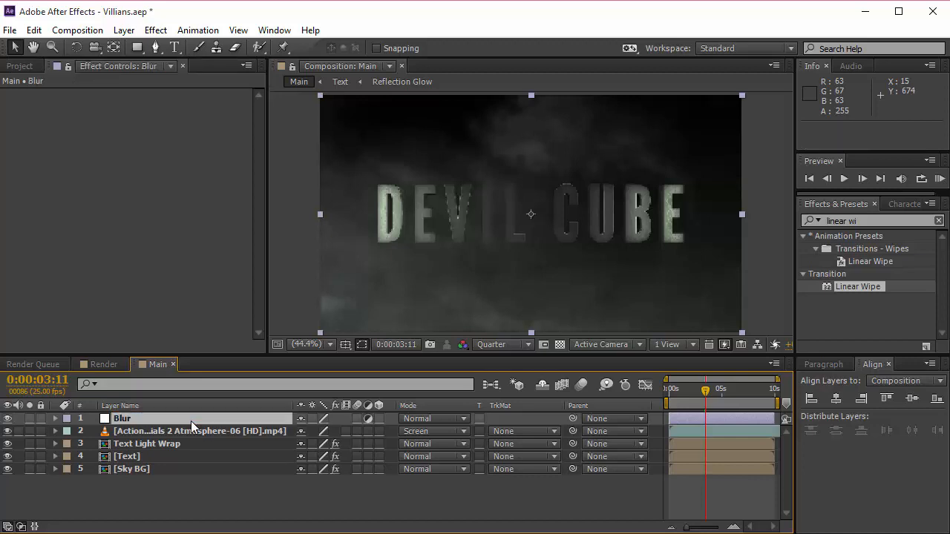
# Step: Apply the RSMB effect to the Blur adjustment layer and set its Blur Amount to 1
pyautogui.hotkey('ctrl', '5')
pyautogui.write('rsmb')
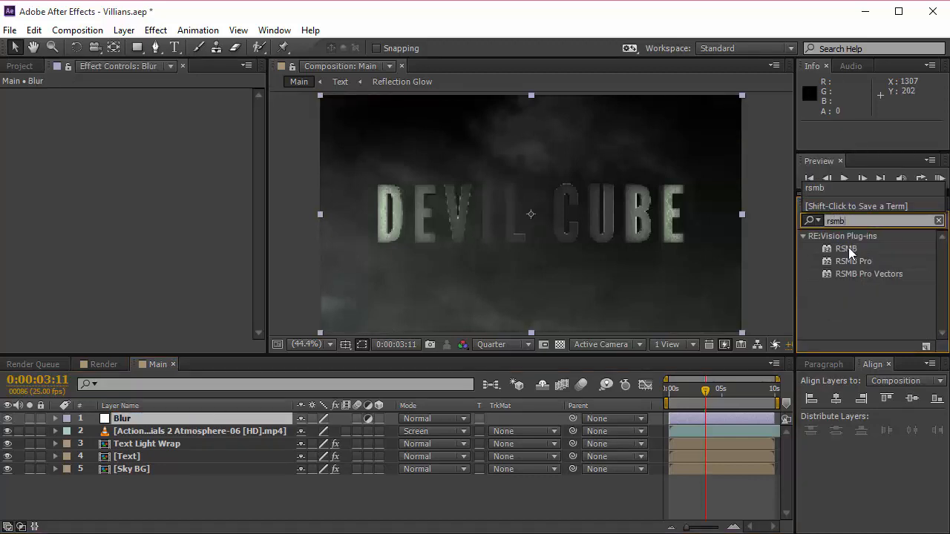
pyautogui.moveTo(848, 249); pyautogui.dragTo(215, 419)
pyautogui.click(157, 108)
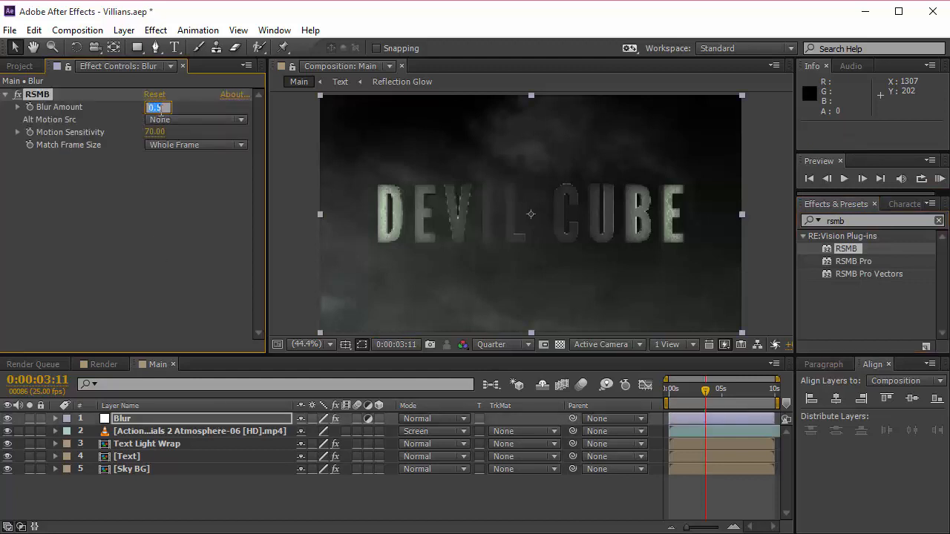
pyautogui.write('1')
pyautogui.press('Return')
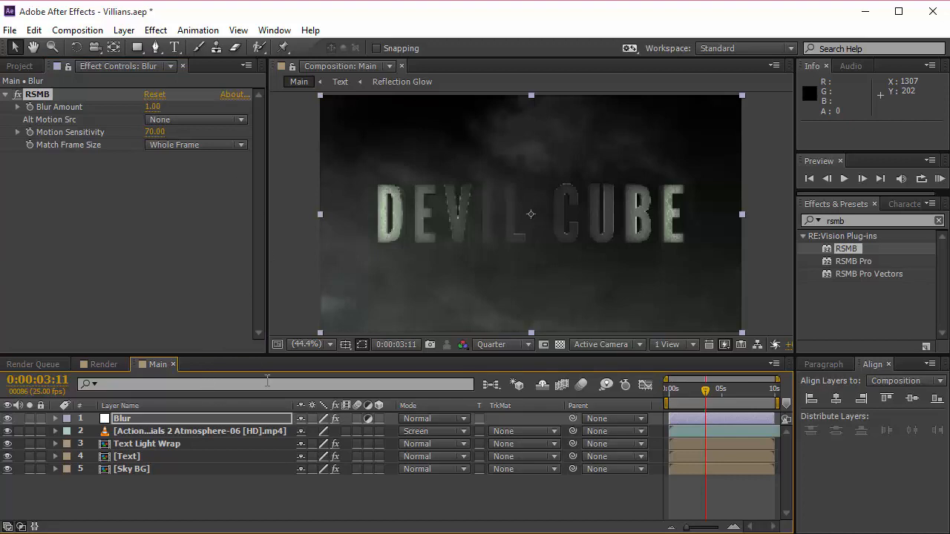
# Step: Add a two-node 50mm camera with the default settings to the Main composition
pyautogui.hotkey('ctrl', 'alt', 'shift', 'c')
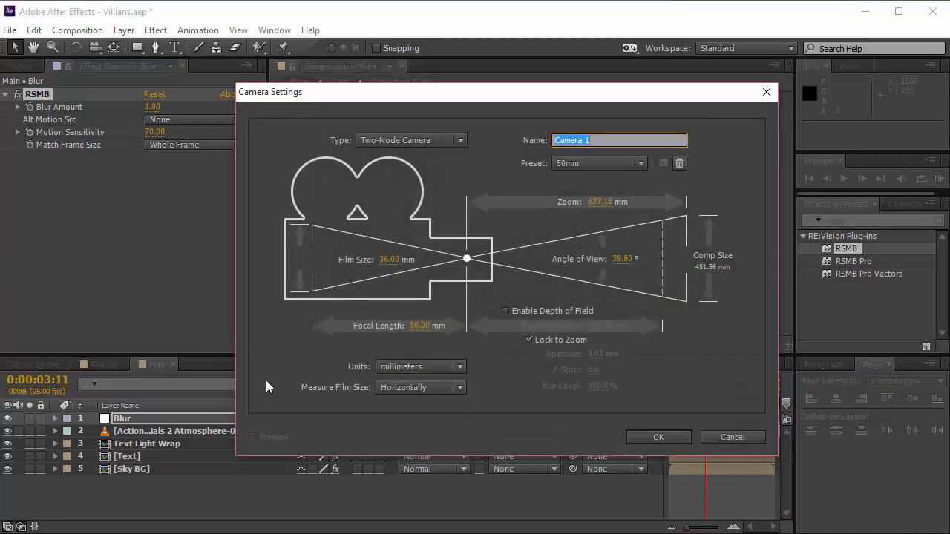
pyautogui.click(658, 437)
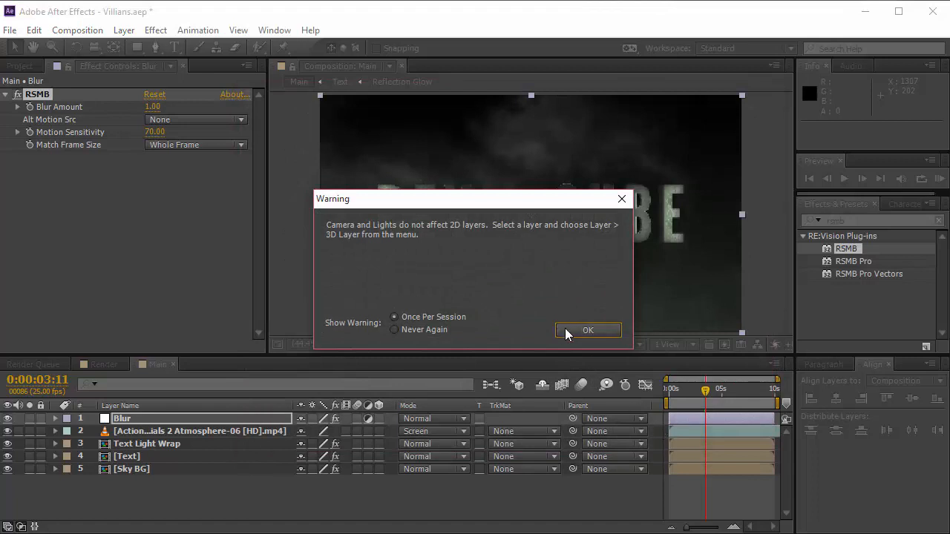
pyautogui.click(575, 329)
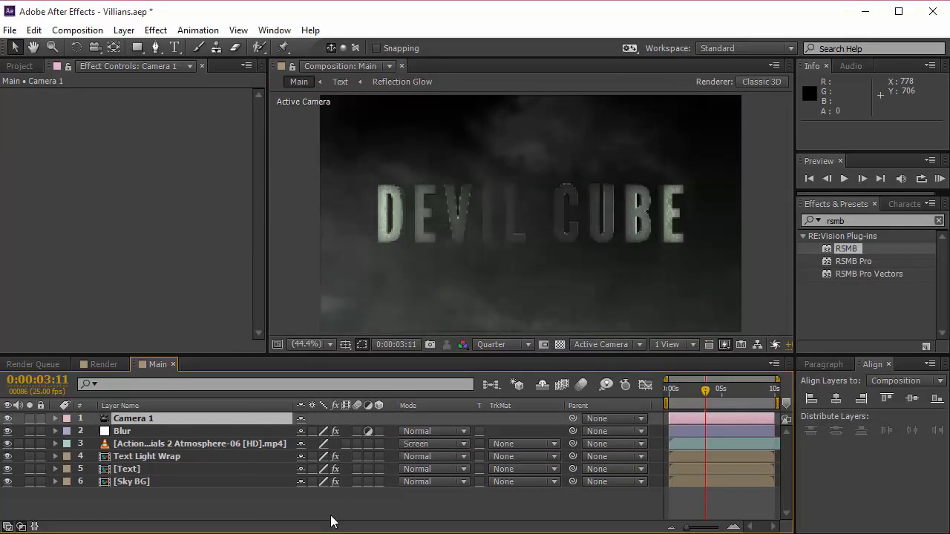
# Step: Make the Atmosphere-06, Text Light Wrap, Text and Sky BG layers 3D, and briefly inspect the Sky BG precomp
pyautogui.moveTo(379, 444); pyautogui.dragTo(380, 491)
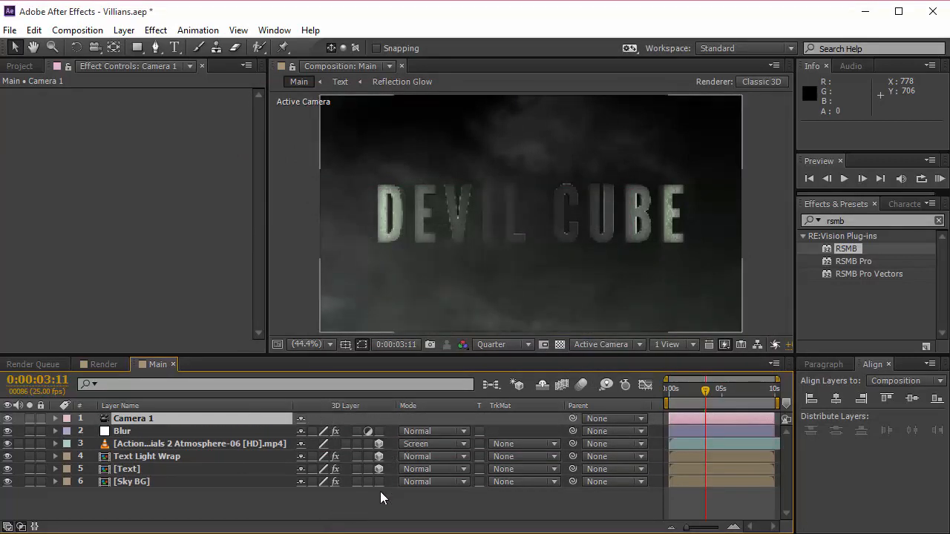
pyautogui.doubleClick(137, 483)
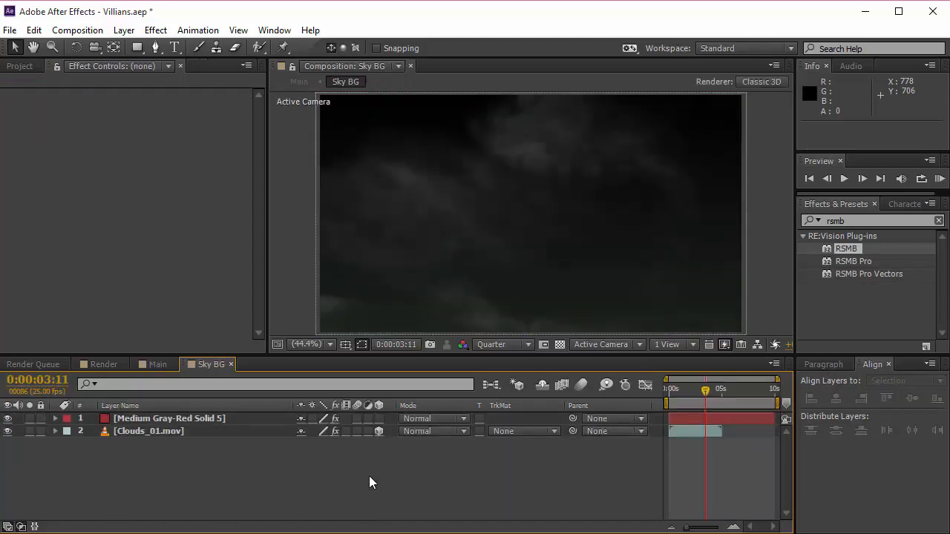
pyautogui.click(230, 365)
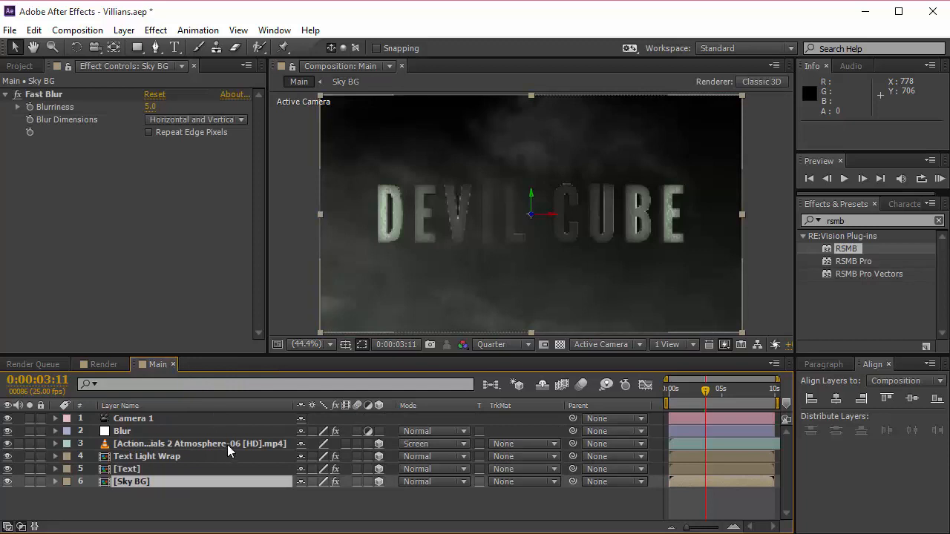
# Step: Set Camera 1's Z position to -3000 at 0:00:00:00 and start keyframing its Position
pyautogui.click(160, 417)
pyautogui.click(671, 391)
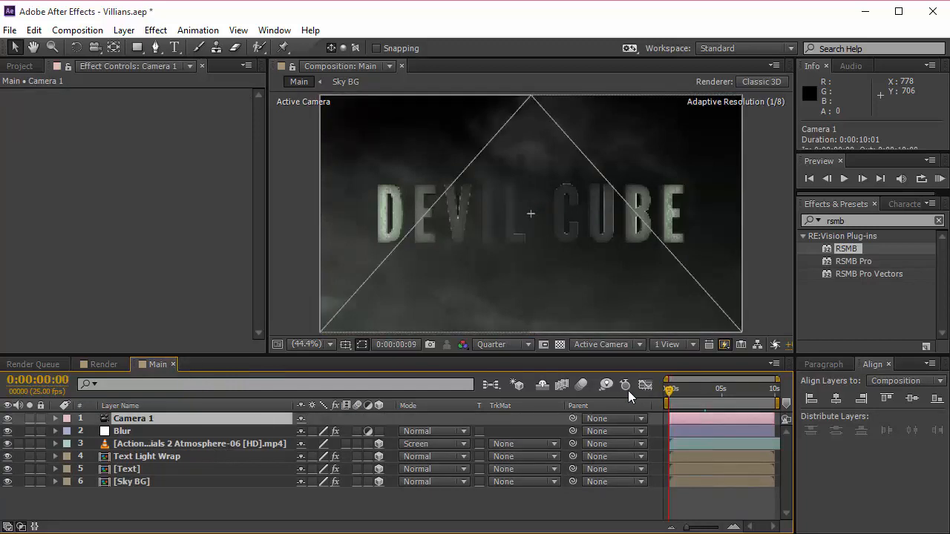
pyautogui.press('p')
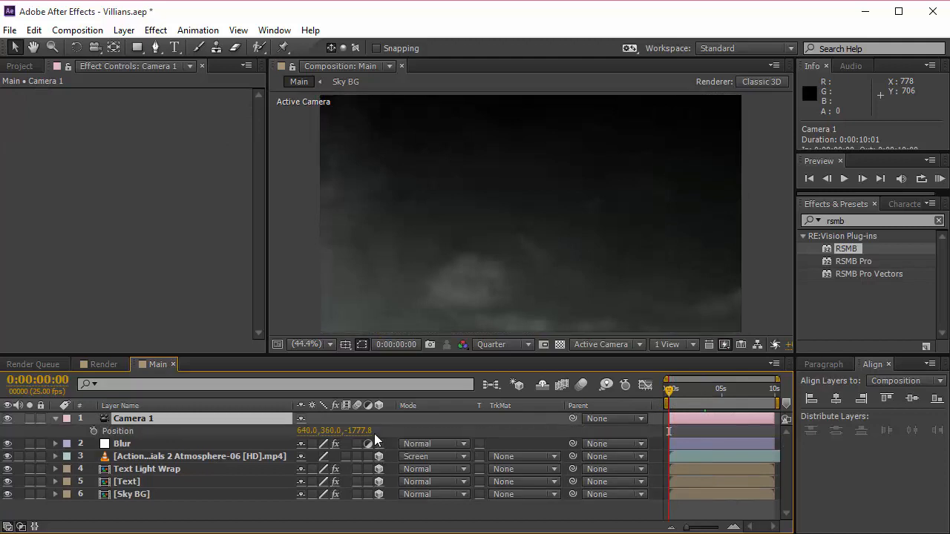
pyautogui.click(367, 431)
pyautogui.write('-3000')
pyautogui.press('Return')
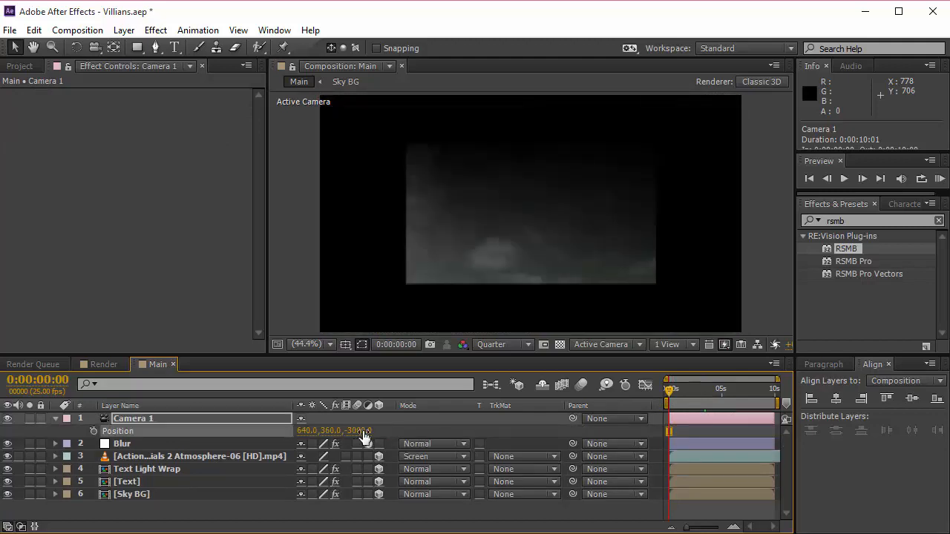
pyautogui.click(94, 431)
# Step: Add a Camera 1 Position keyframe at 0:00:10:00 with a Z value of -2000
pyautogui.click(776, 389)
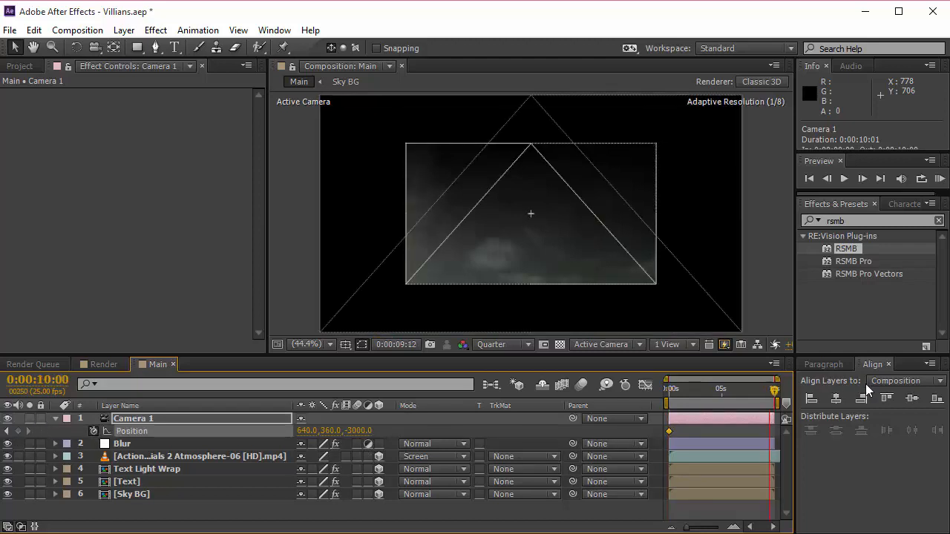
pyautogui.click(363, 431)
pyautogui.write('-200')
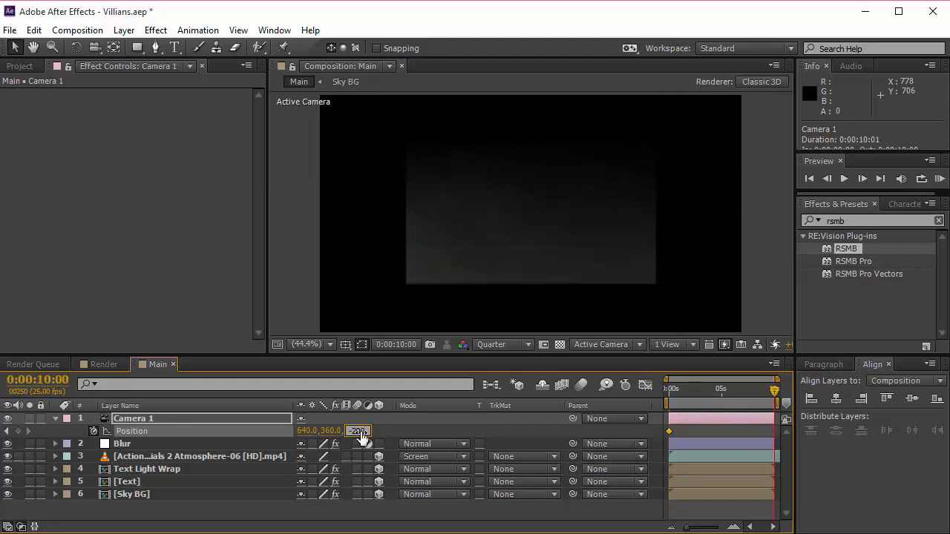
pyautogui.press('Return')
pyautogui.click(361, 431)
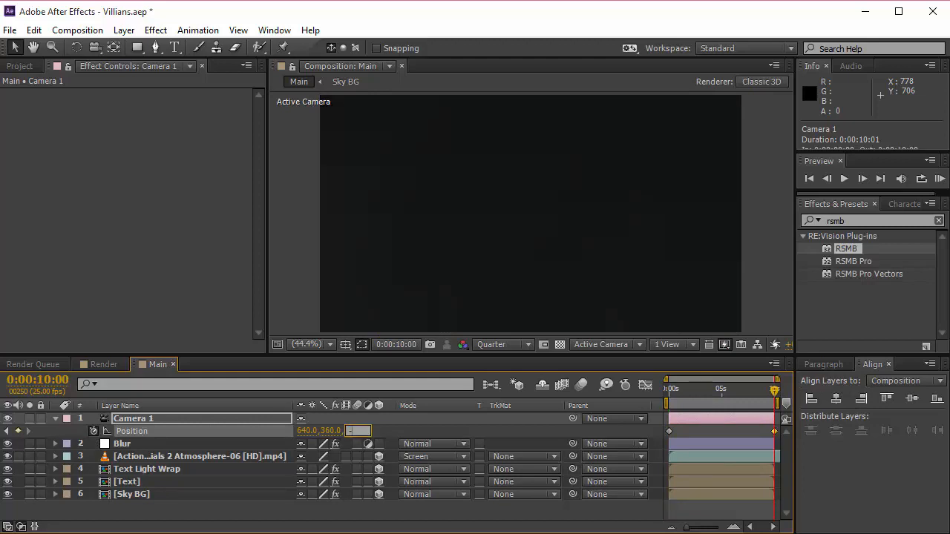
pyautogui.write('-2000')
pyautogui.press('Return')
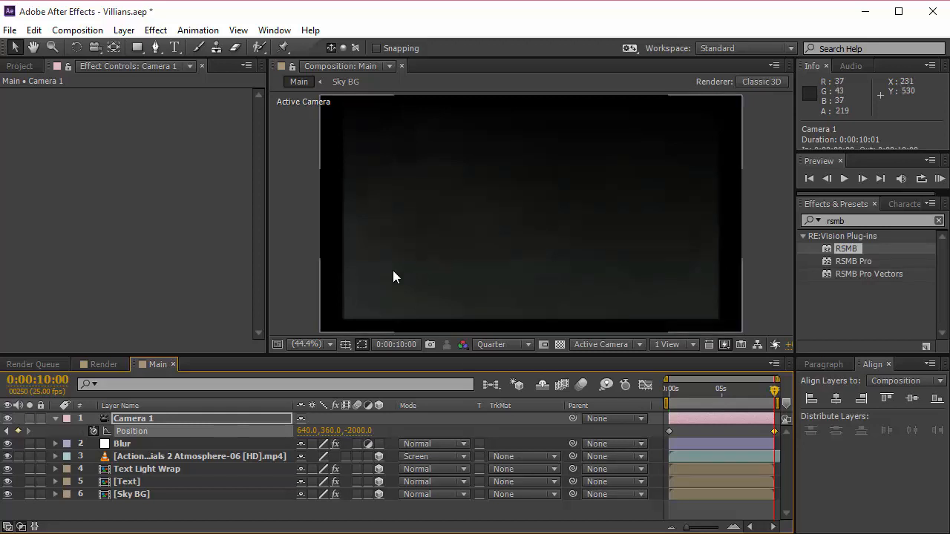
# Step: Set the preview resolution to Half and scrub to 0:00:06:20 to check the camera move
pyautogui.click(510, 346)
pyautogui.click(504, 398)
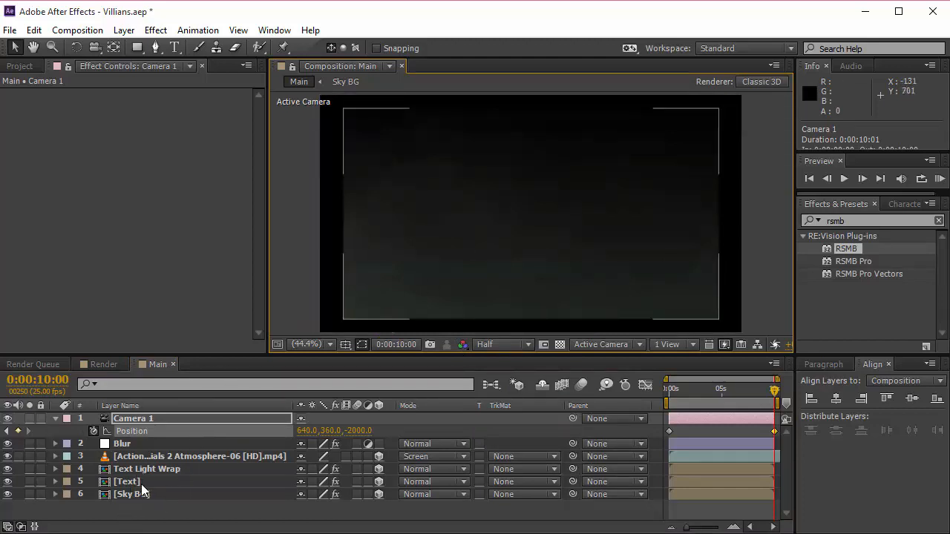
pyautogui.click(701, 390)
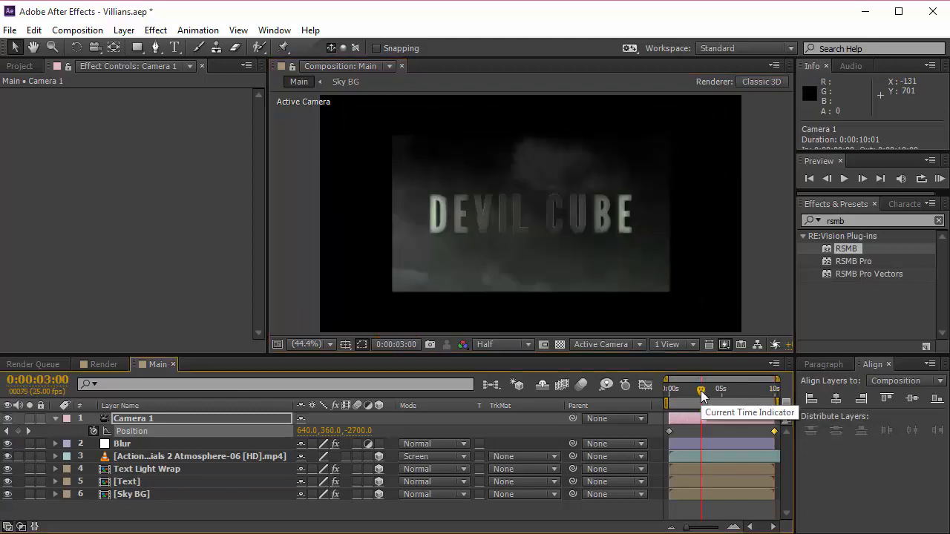
pyautogui.moveTo(704, 391); pyautogui.dragTo(741, 396)
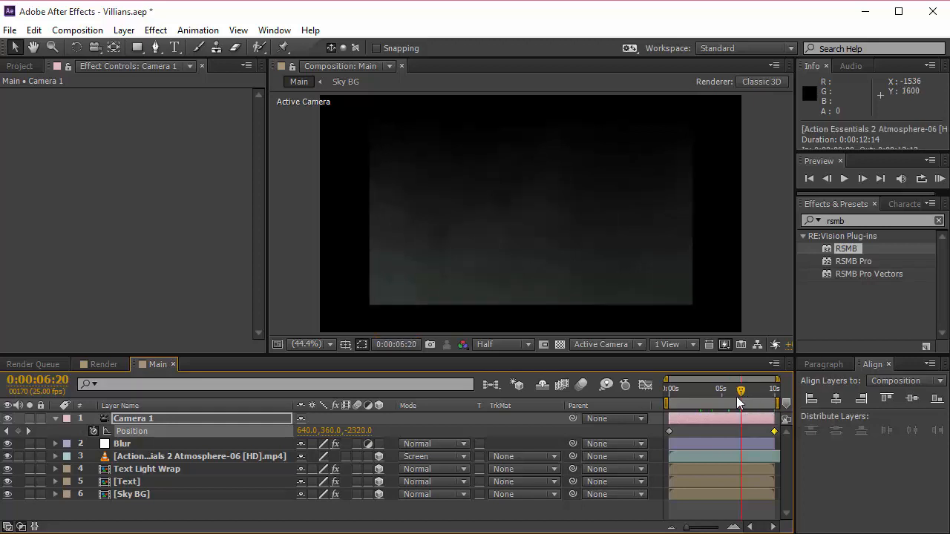
# Step: Scale the Atmosphere-06 layer to 178% and shift it up and to the left, to about 399.9, 255.6, 0
pyautogui.click(271, 454)
pyautogui.scroll(-2, 524, 182)
pyautogui.press('s')
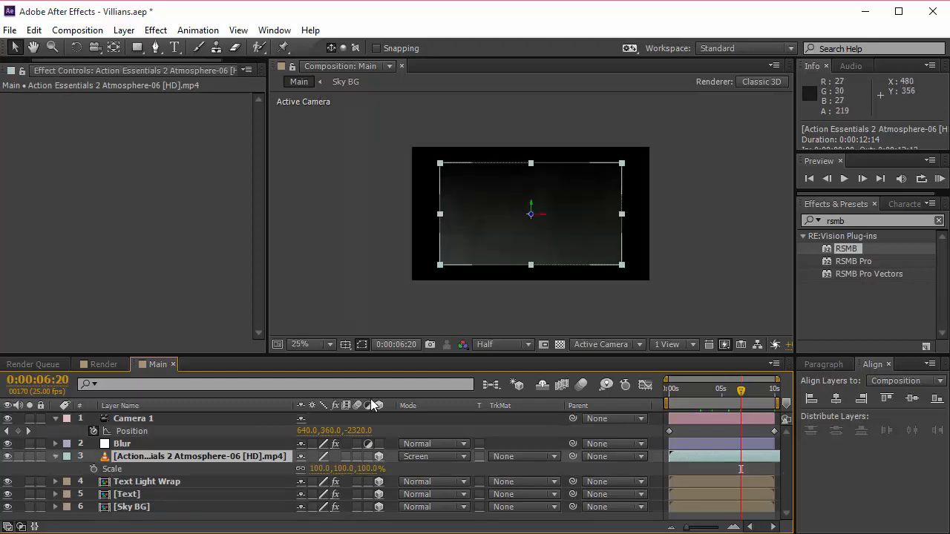
pyautogui.moveTo(367, 469); pyautogui.dragTo(427, 467)
pyautogui.moveTo(632, 293); pyautogui.dragTo(598, 278)
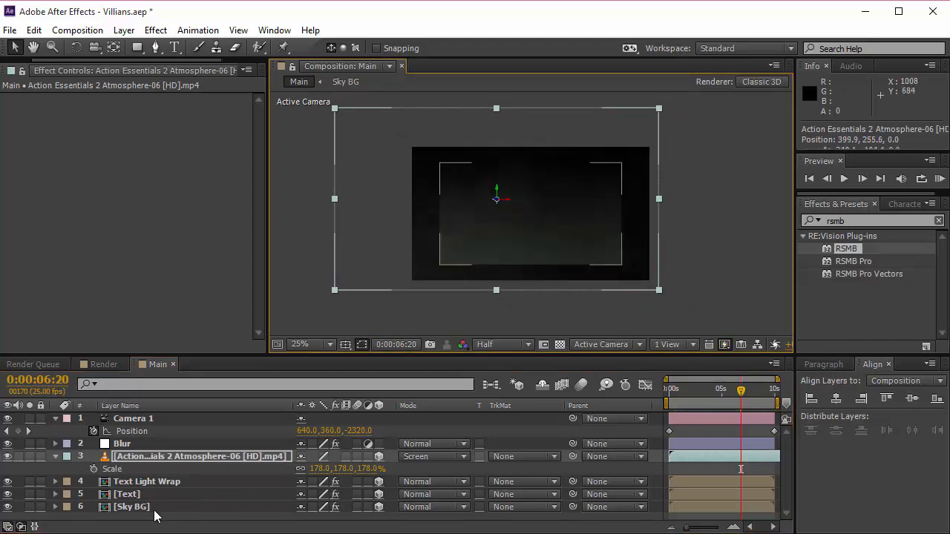
# Step: In the Sky BG precomp, scale the Clouds_01.mov layer to 226% and move it up to about 648, 168, 0
pyautogui.click(130, 508)
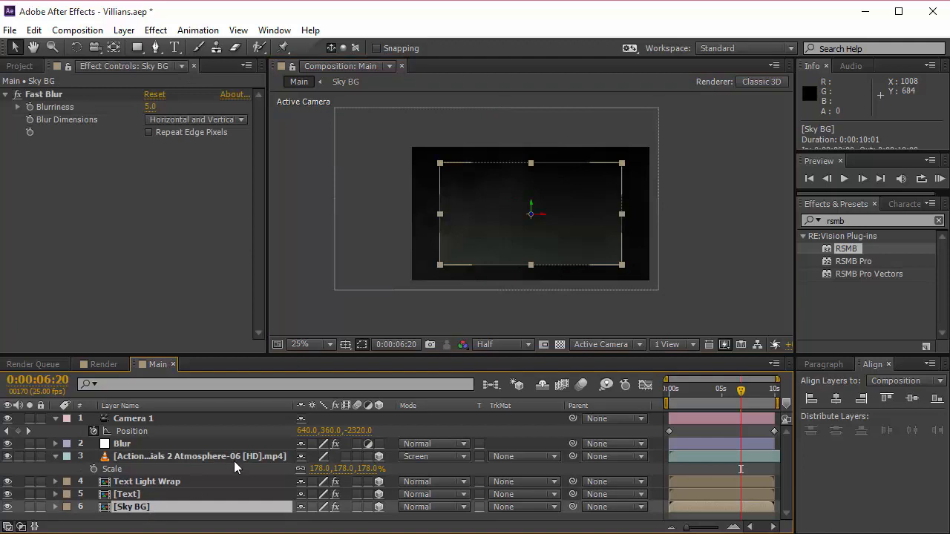
pyautogui.doubleClick(182, 508)
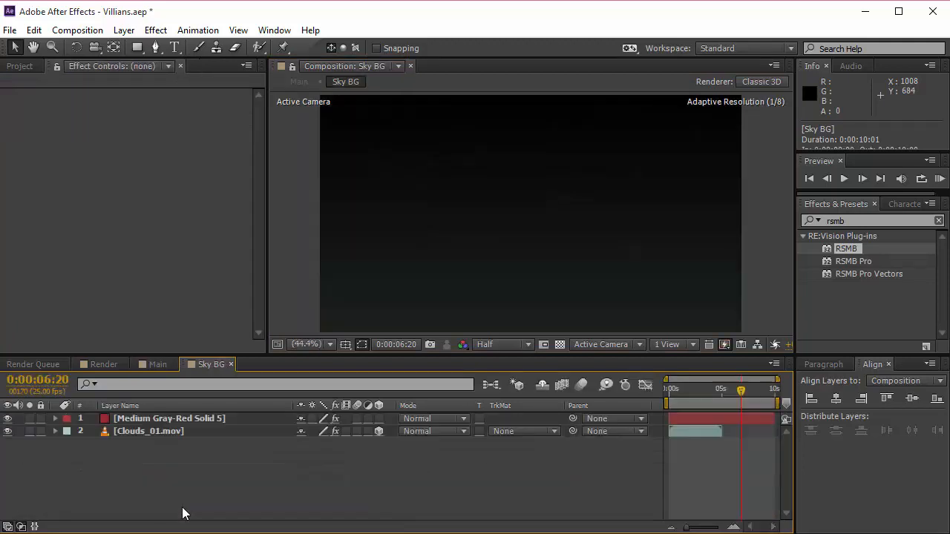
pyautogui.click(167, 432)
pyautogui.scroll(-1, 400, 293)
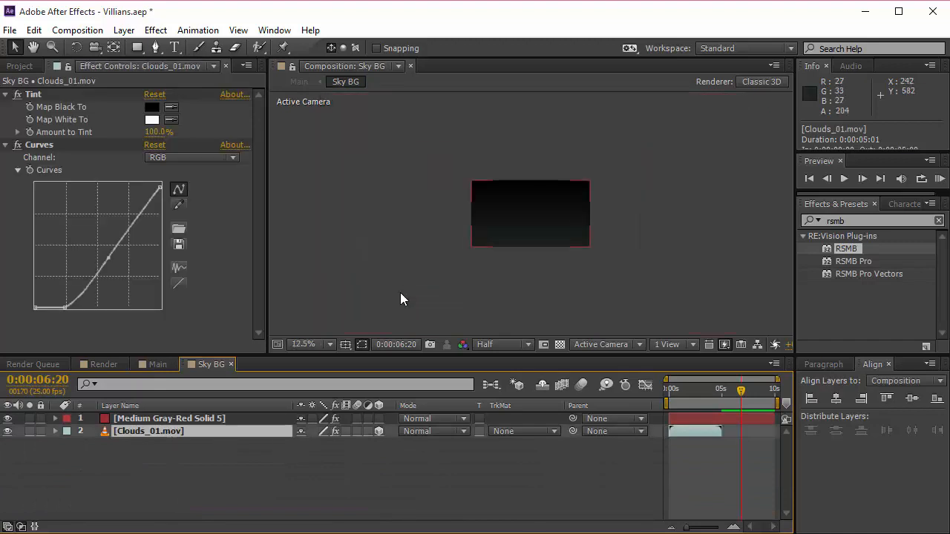
pyautogui.press('s')
pyautogui.moveTo(364, 451); pyautogui.dragTo(390, 445)
pyautogui.moveTo(740, 388); pyautogui.dragTo(705, 393)
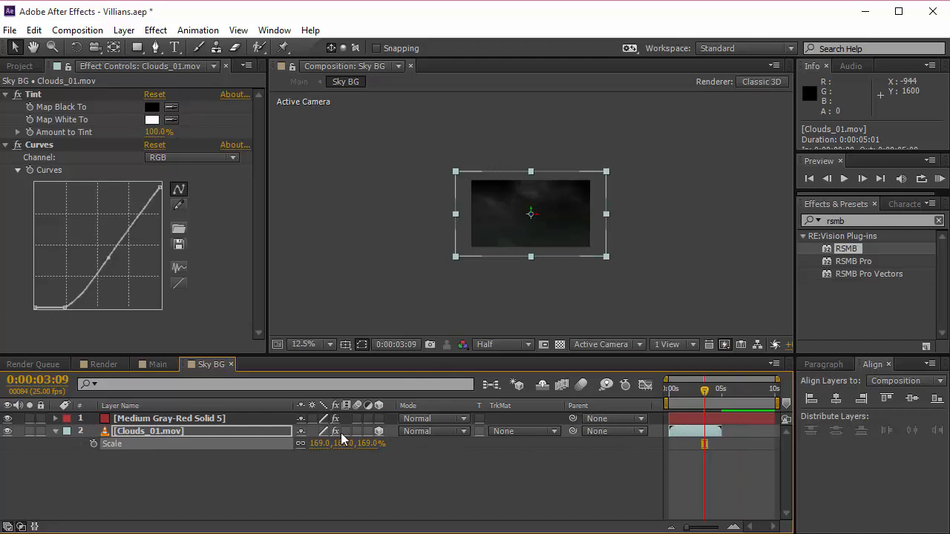
pyautogui.moveTo(366, 444); pyautogui.dragTo(431, 430)
pyautogui.moveTo(546, 260); pyautogui.dragTo(546, 242)
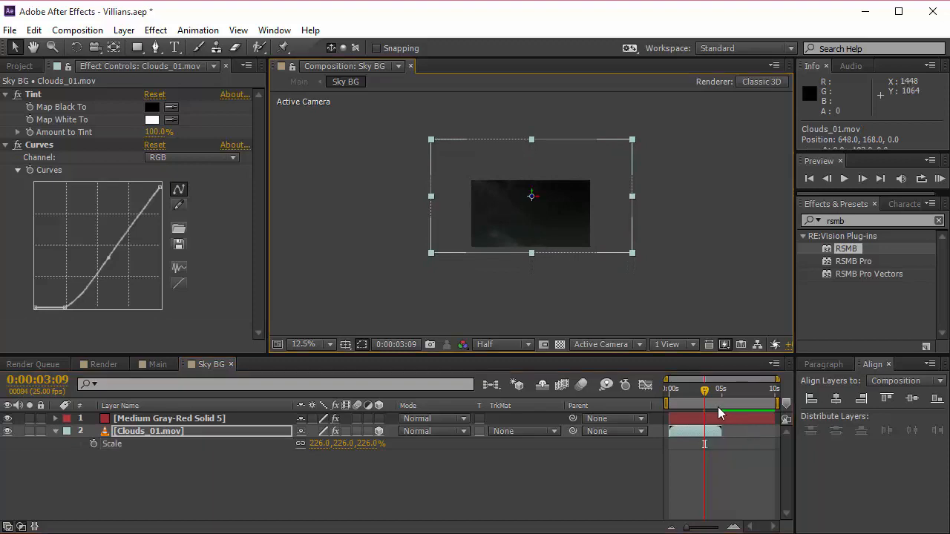
# Step: Time-stretch the Clouds_01.mov layer with a stretch factor of 200
pyautogui.rightClick(686, 429)
pyautogui.moveTo(739, 148)
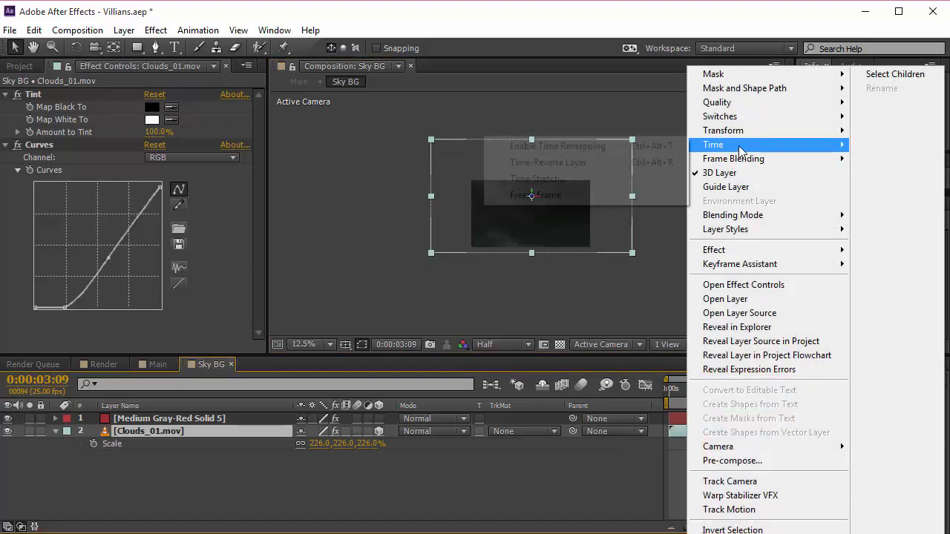
pyautogui.click(576, 178)
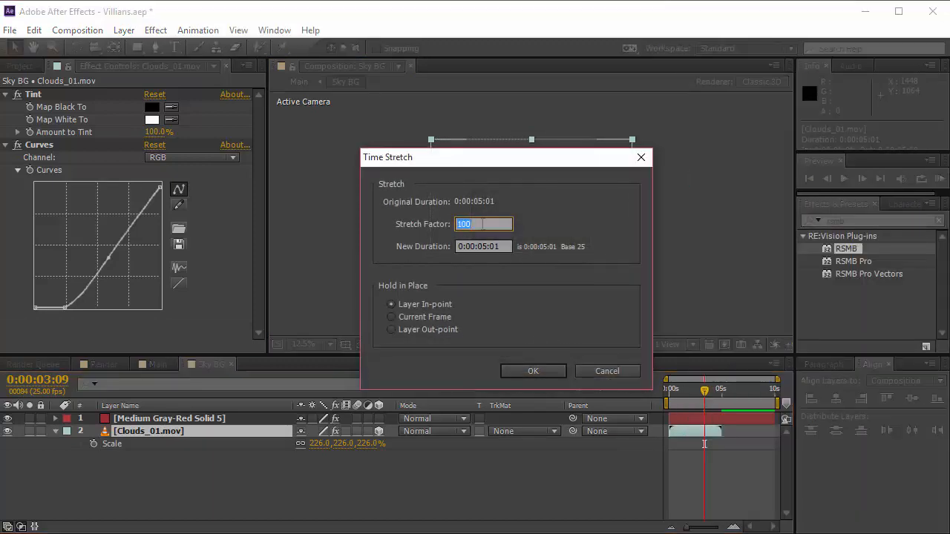
pyautogui.write('200')
pyautogui.press('Return')
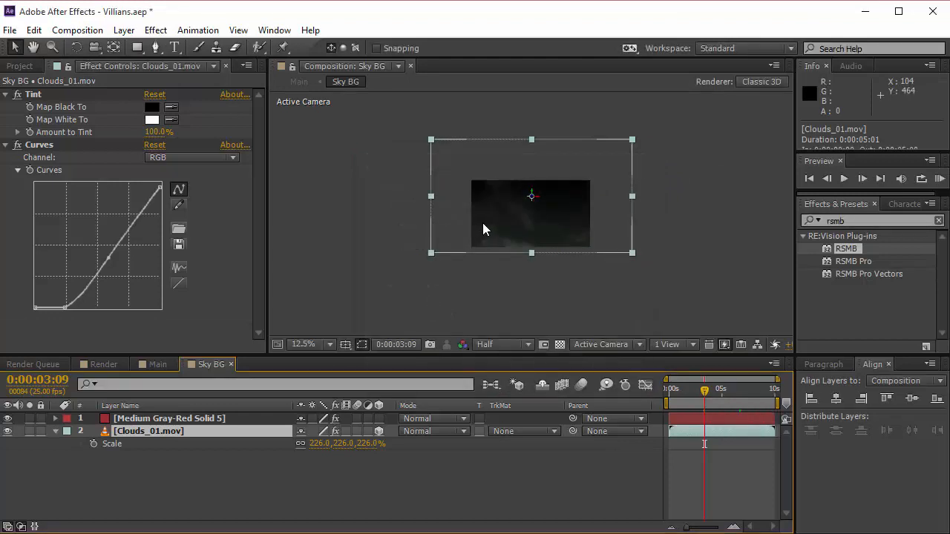
# Step: Enable Pixel Motion frame blending on Clouds_01.mov and close the Sky BG precomp to return to Main
pyautogui.rightClick(232, 432)
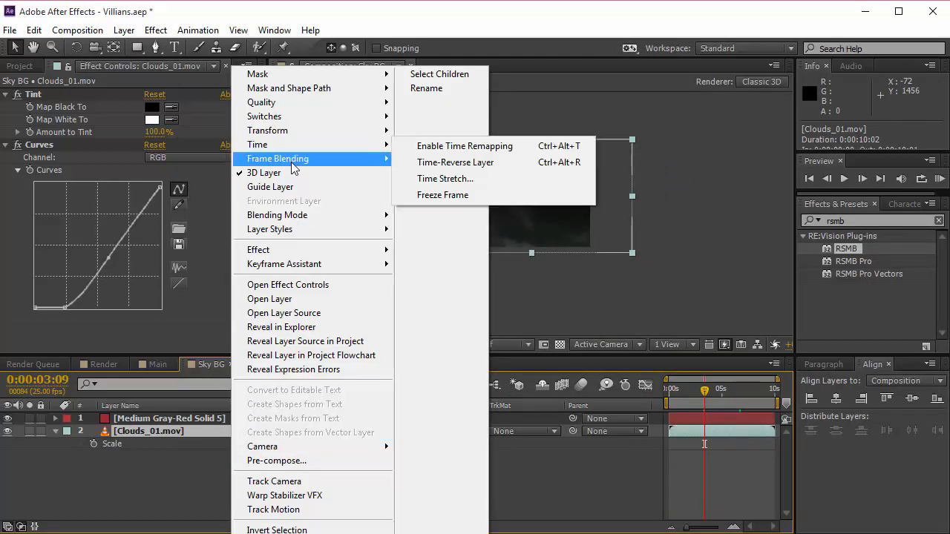
pyautogui.moveTo(392, 160)
pyautogui.click(426, 192)
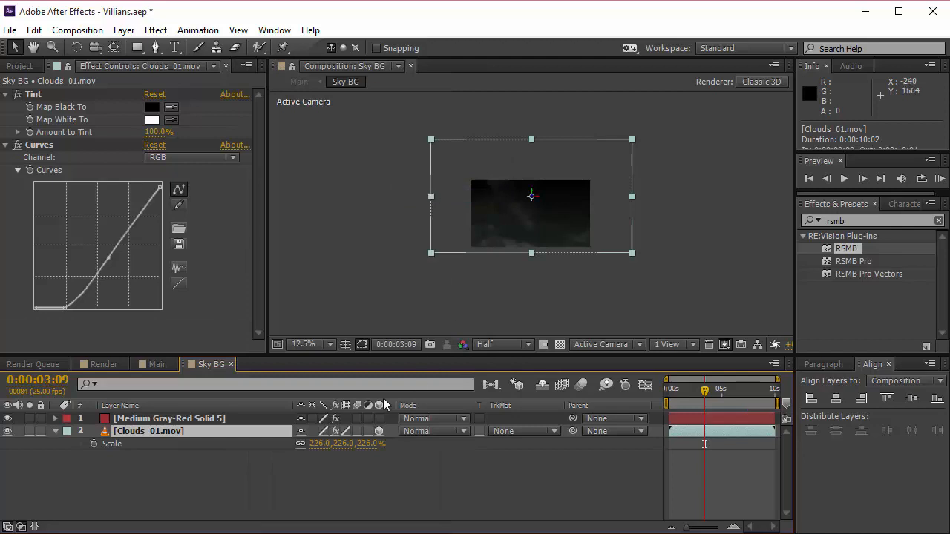
pyautogui.click(231, 364)
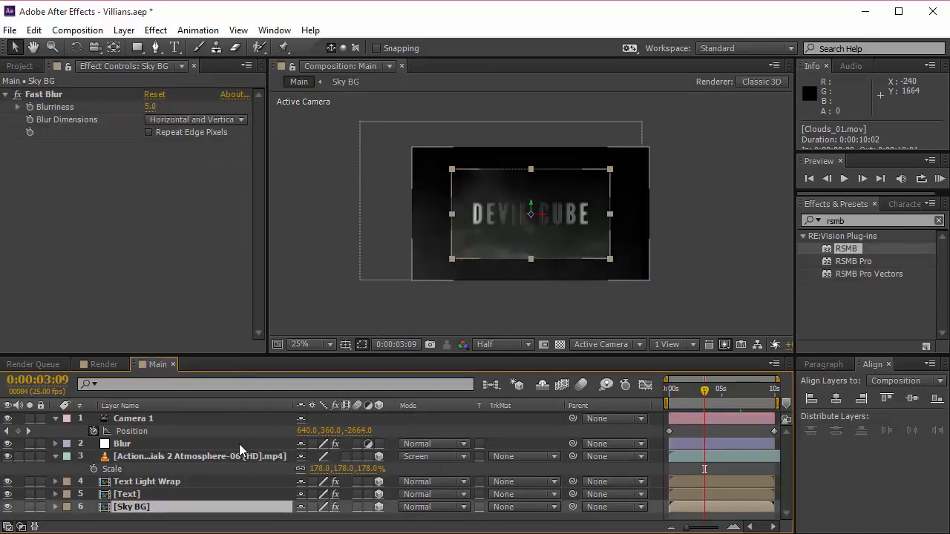
# Step: Scale the Sky BG layer to 168% and shift it to about 707.4, 363.4, 0, viewing the composition fitted at Full resolution
pyautogui.press('s')
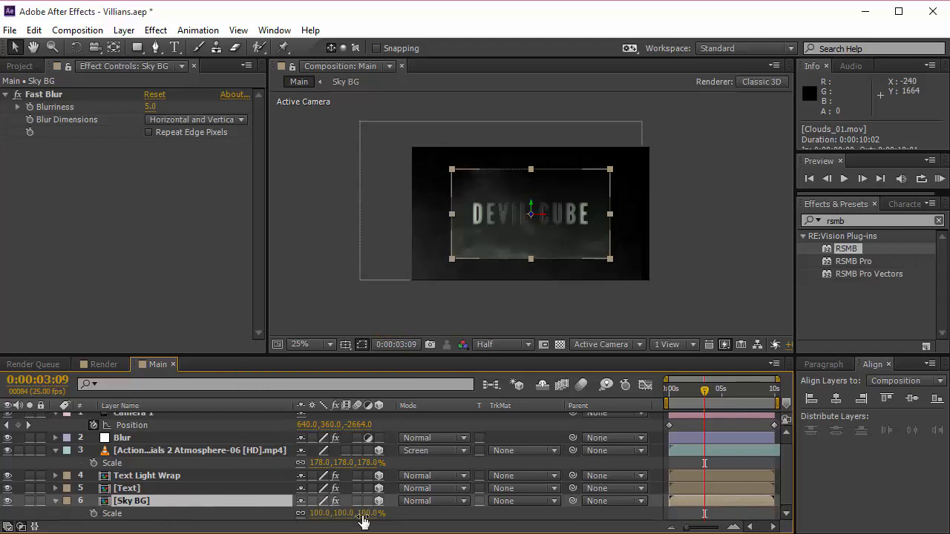
pyautogui.moveTo(364, 513); pyautogui.dragTo(412, 514)
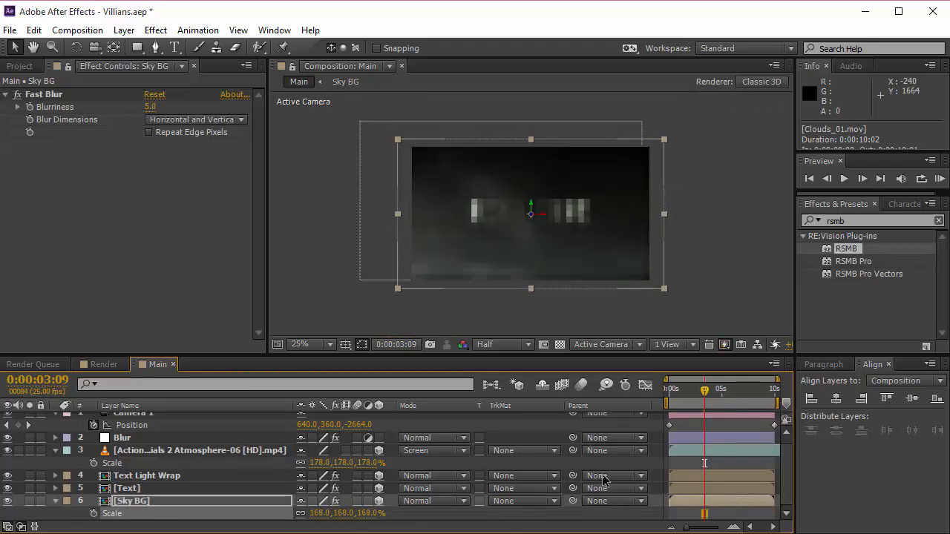
pyautogui.click(321, 345)
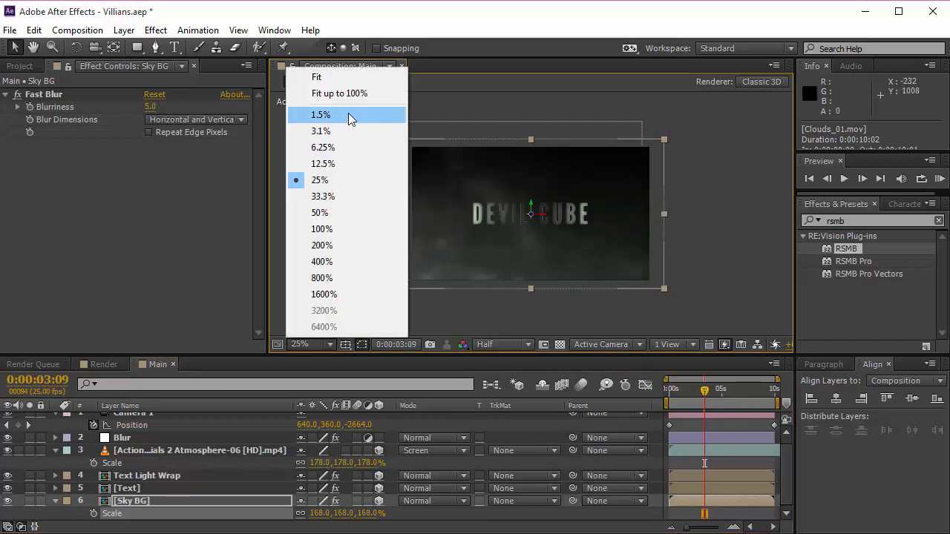
pyautogui.click(339, 93)
pyautogui.click(504, 345)
pyautogui.click(504, 381)
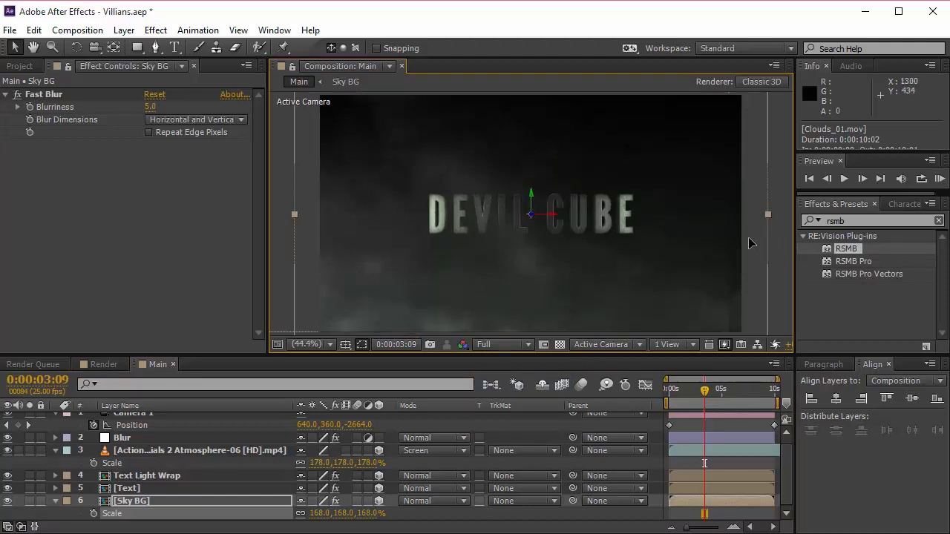
pyautogui.moveTo(751, 244); pyautogui.dragTo(767, 244)
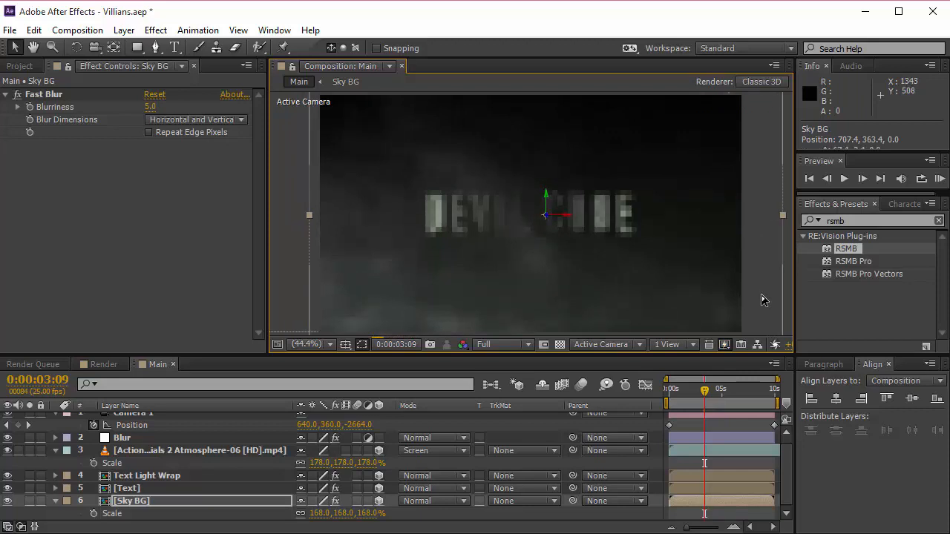
# Step: Move the Atmosphere-06 layer to about 537.7, 321.5, 0 and scale it up to 205%
pyautogui.click(176, 490)
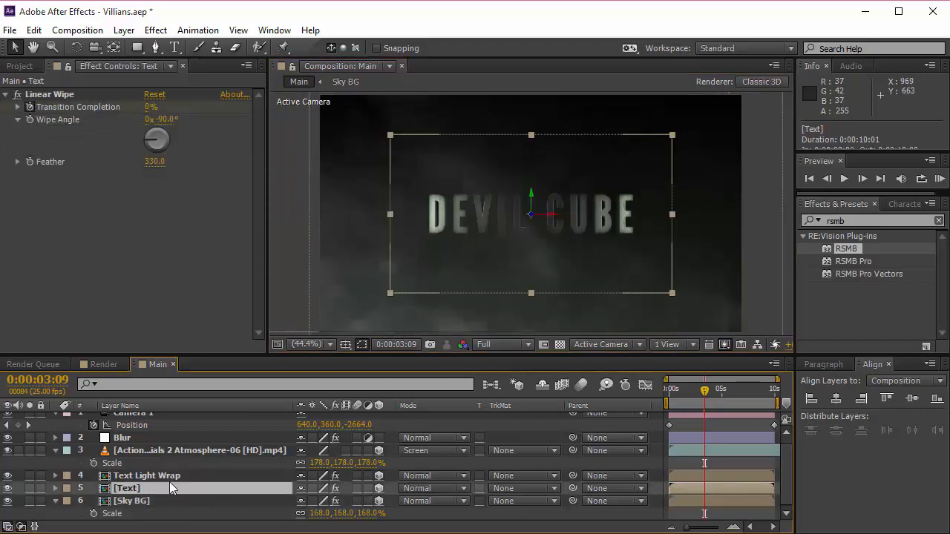
pyautogui.click(172, 451)
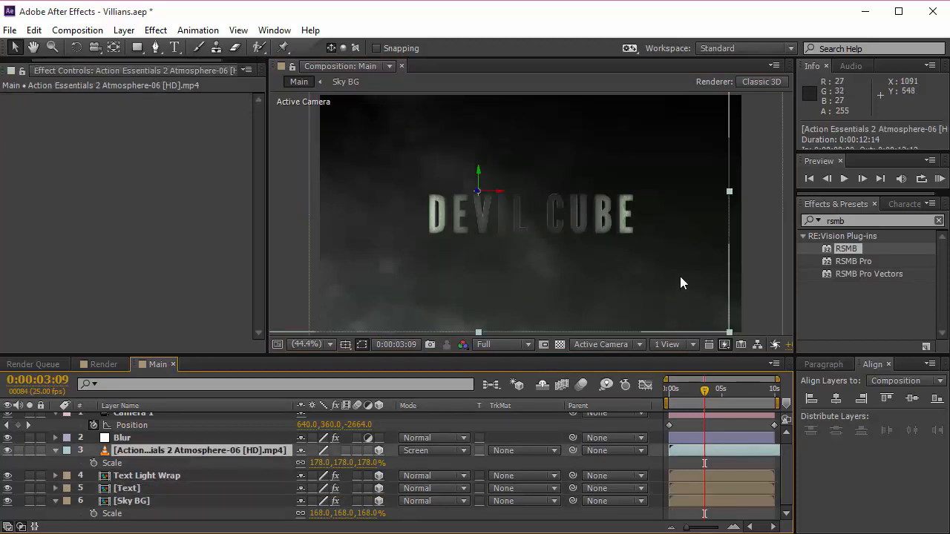
pyautogui.scroll(-1, 679, 283)
pyautogui.scroll(-1, 599, 260)
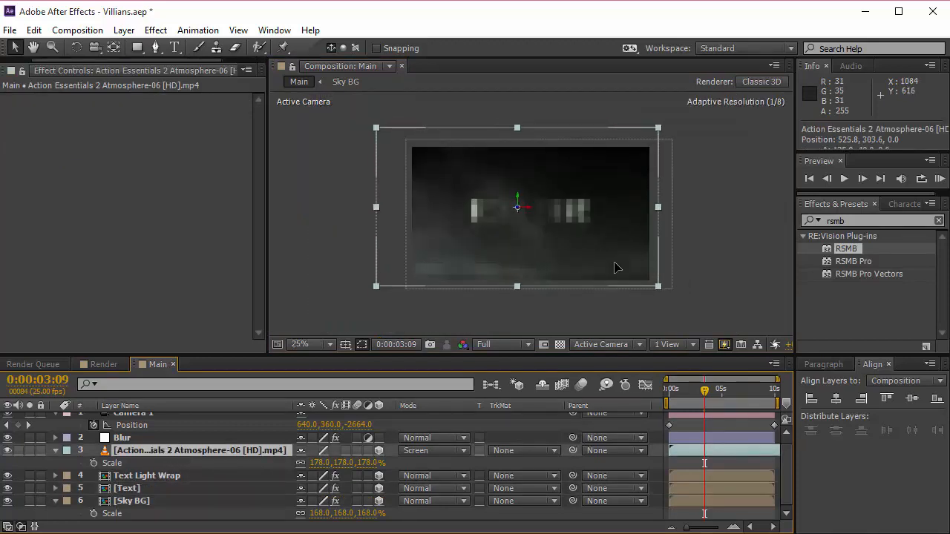
pyautogui.moveTo(614, 267); pyautogui.dragTo(615, 269)
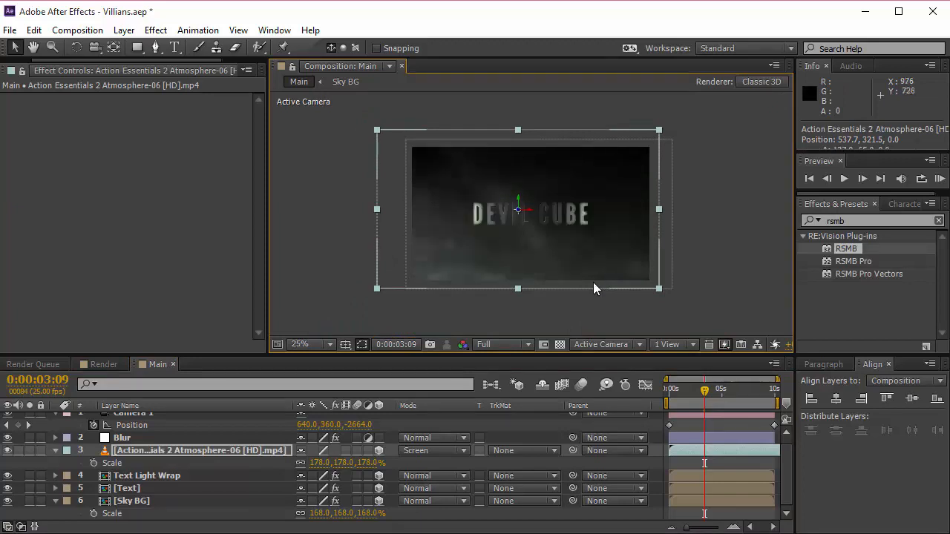
pyautogui.press('\\')
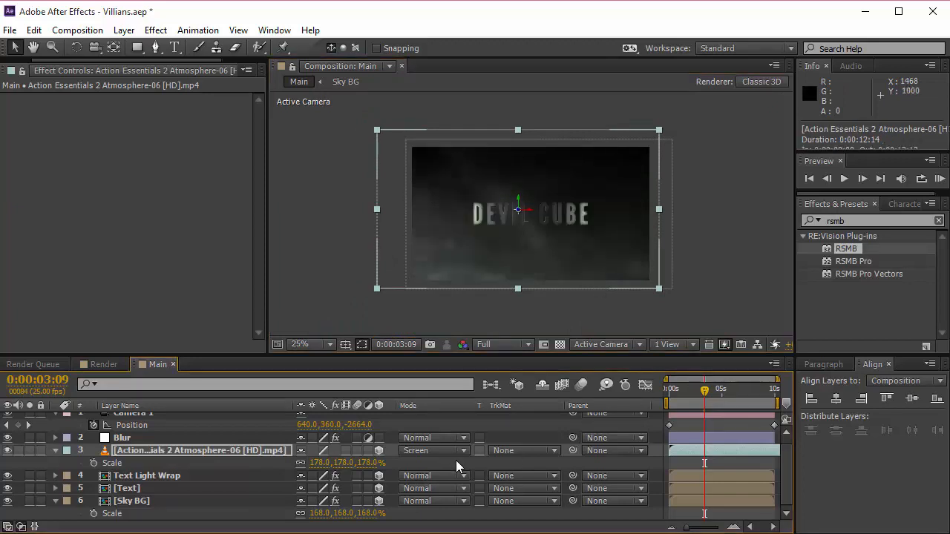
pyautogui.moveTo(379, 464)
pyautogui.mouseDown()
pyautogui.moveTo(371, 463)
pyautogui.moveTo(385, 464)
pyautogui.mouseUp()
# Step: Shift the Sky BG layer left to about 617.5, 363.4, 0 and the Atmosphere-06 layer to about 411.9, 345.5, 0
pyautogui.click(518, 258)
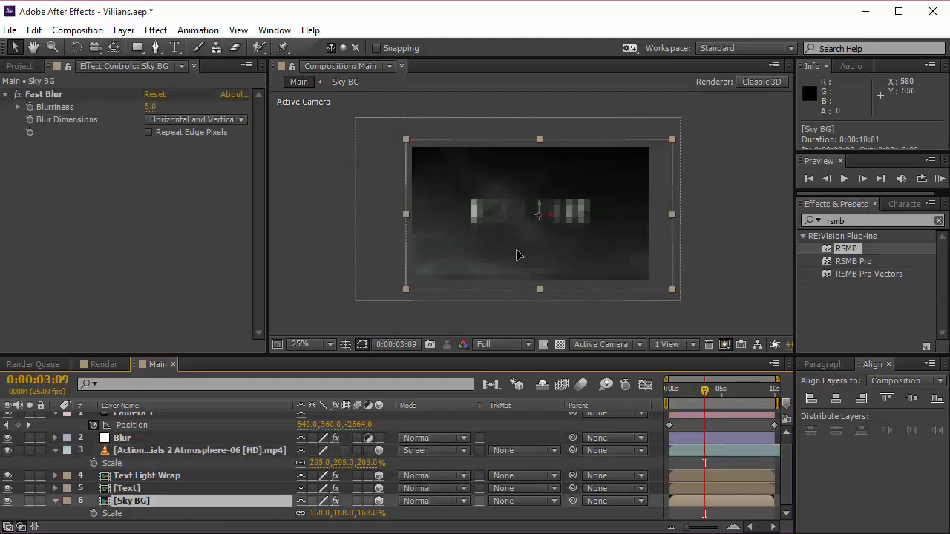
pyautogui.moveTo(517, 255); pyautogui.dragTo(508, 255)
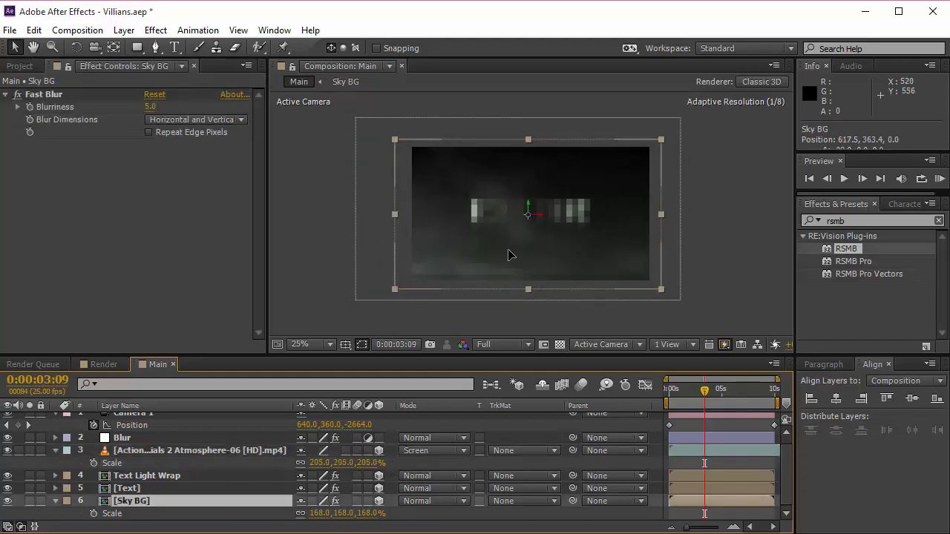
pyautogui.click(230, 451)
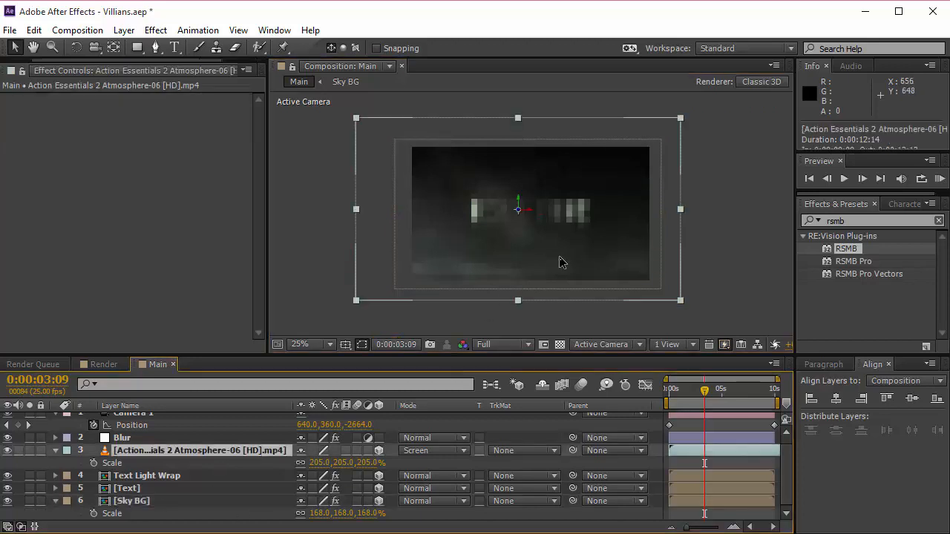
pyautogui.moveTo(562, 261); pyautogui.dragTo(543, 261)
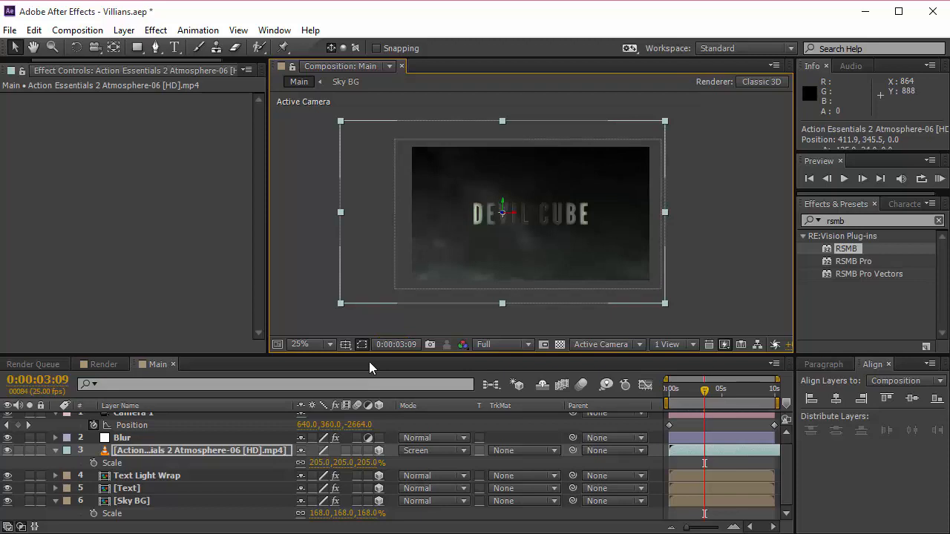
pyautogui.click(326, 344)
pyautogui.click(358, 97)
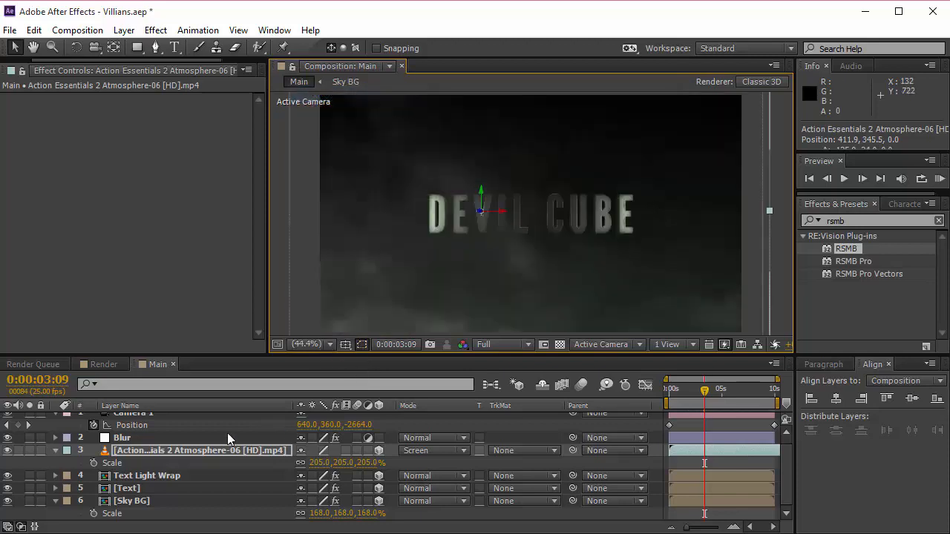
# Step: Collapse the properties of all layers in Main and play a RAM preview from the start
pyautogui.hotkey('ctrl', 'a')
pyautogui.click(57, 450)
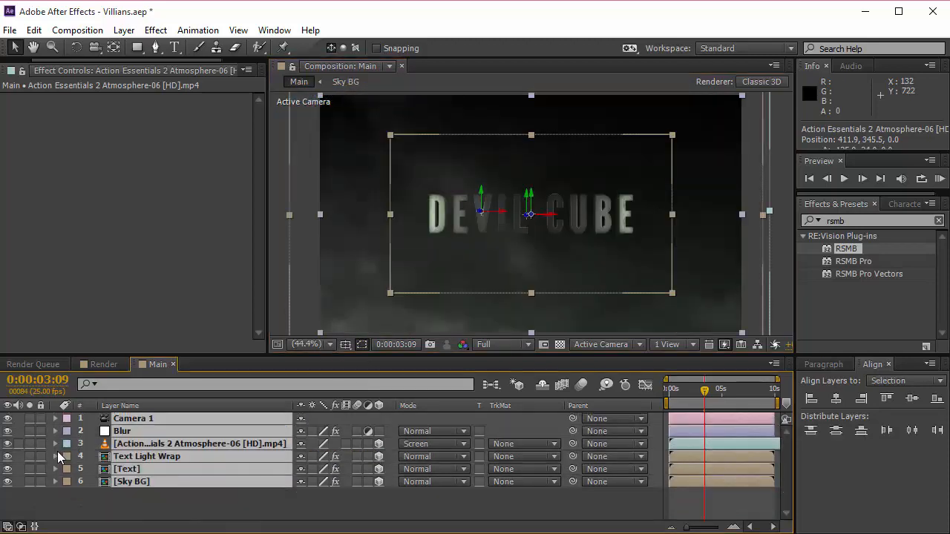
pyautogui.click(176, 498)
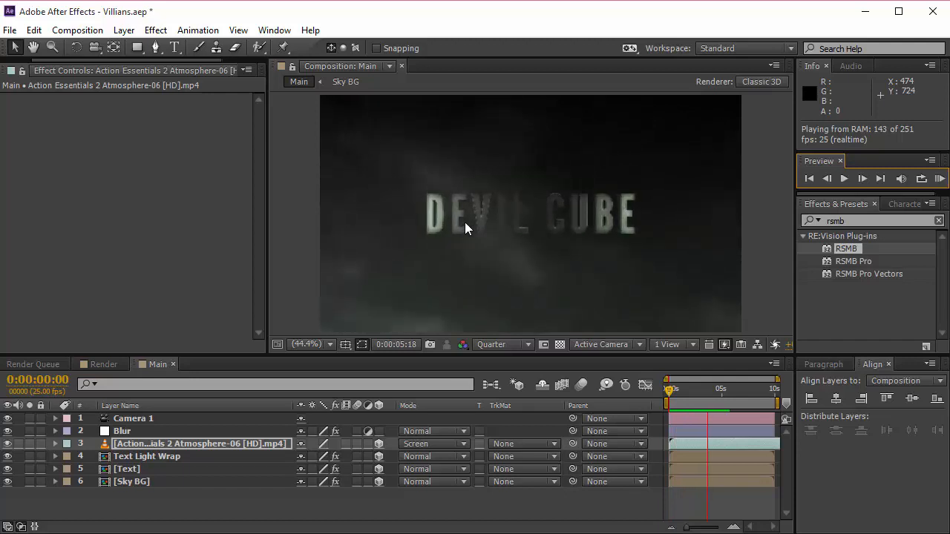
pyautogui.press('space')
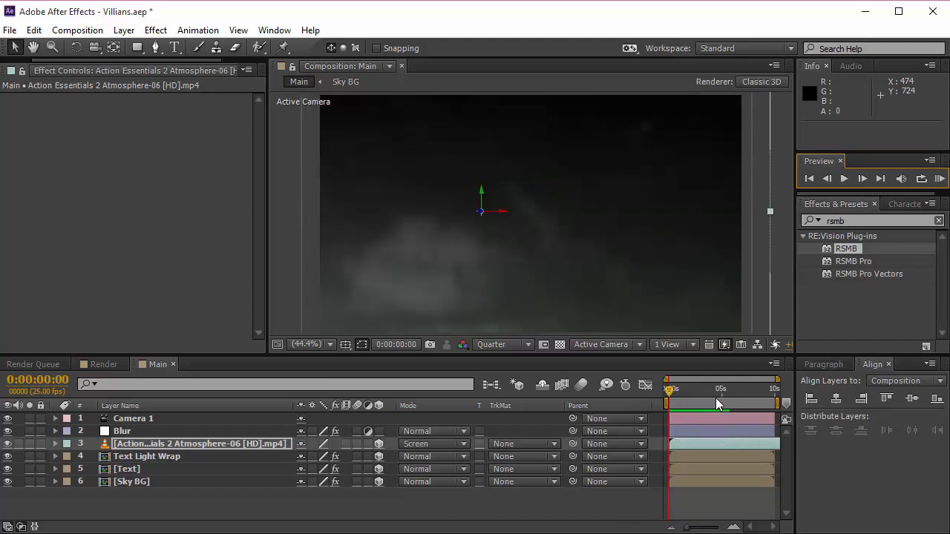
# Step: Set the current time to 0:00:04:00 and open the Text precomp
pyautogui.click(717, 403)
pyautogui.doubleClick(155, 469)
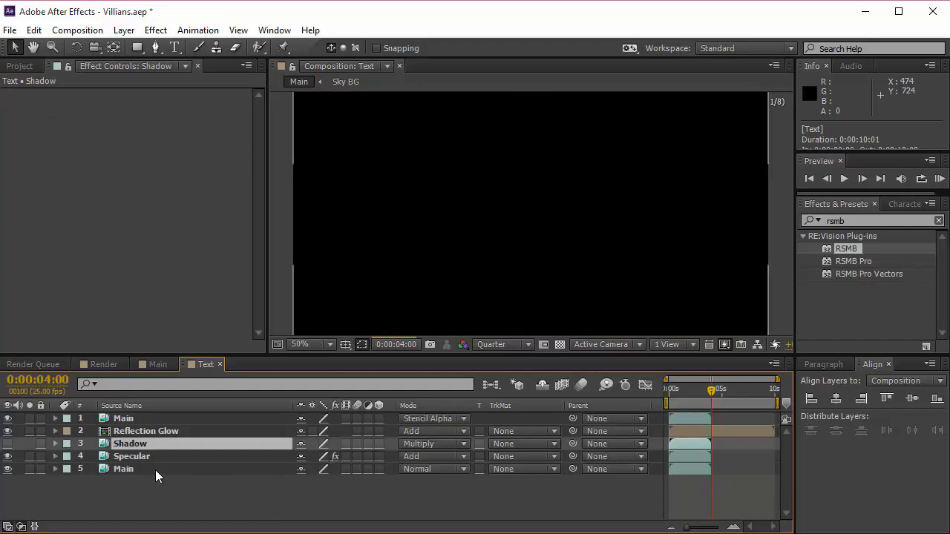
pyautogui.click(155, 419)
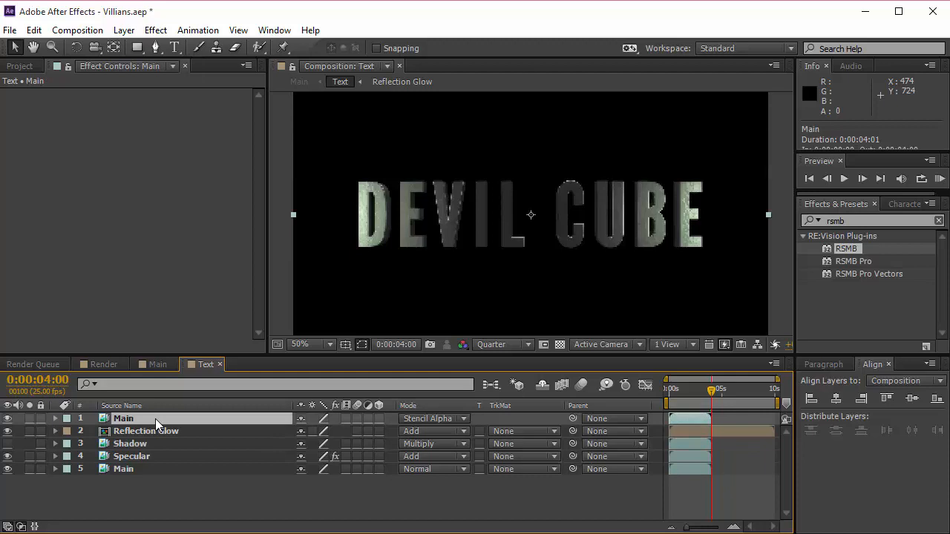
pyautogui.rightClick(155, 419)
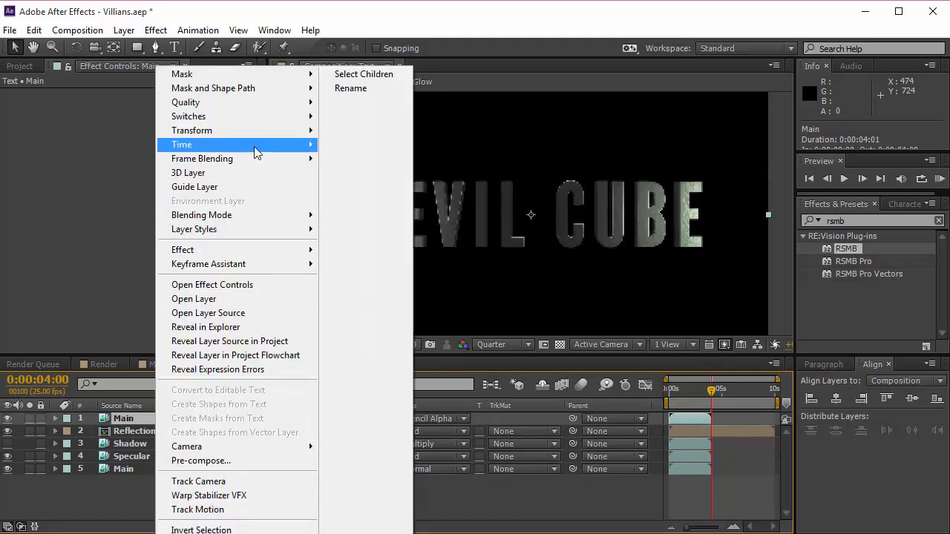
pyautogui.moveTo(254, 146)
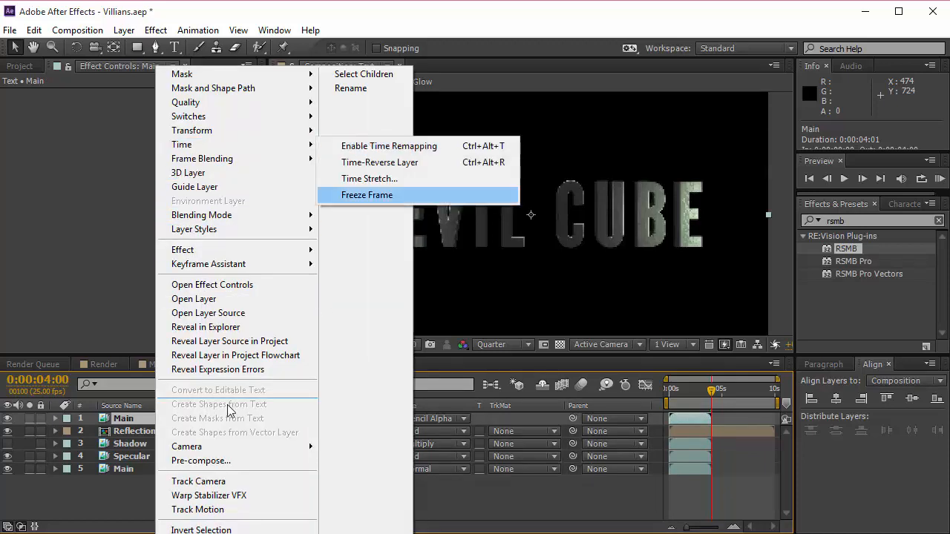
pyautogui.click(130, 497)
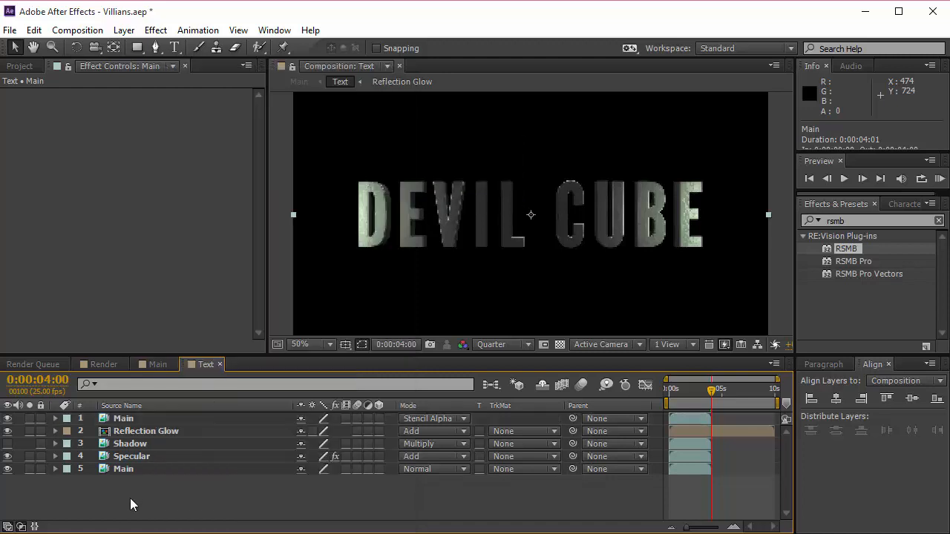
# Step: Open the Reflection Glow precomp and enable time remapping on all three Reflection layers
pyautogui.doubleClick(148, 432)
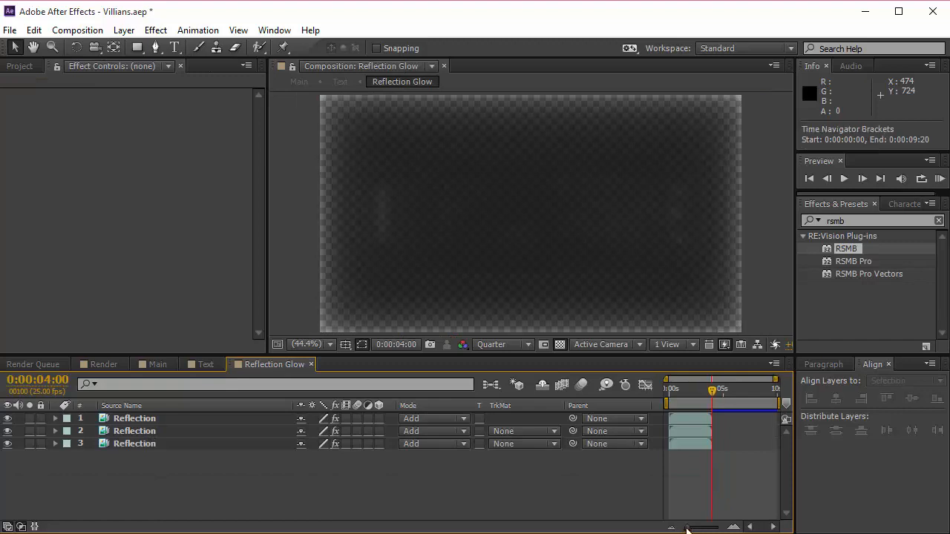
pyautogui.click(168, 443)
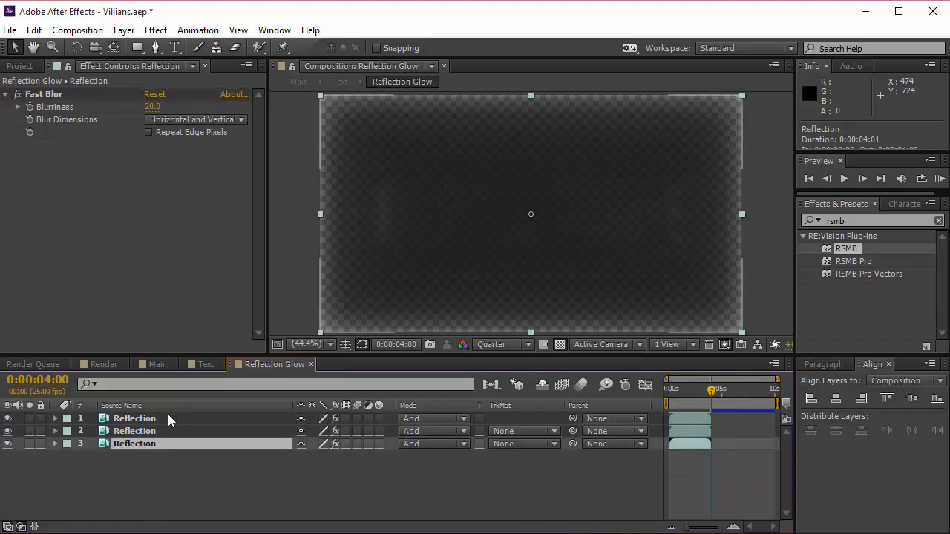
pyautogui.keyDown('shift'); pyautogui.click(168, 417); pyautogui.keyUp('shift')
pyautogui.rightClick(176, 439)
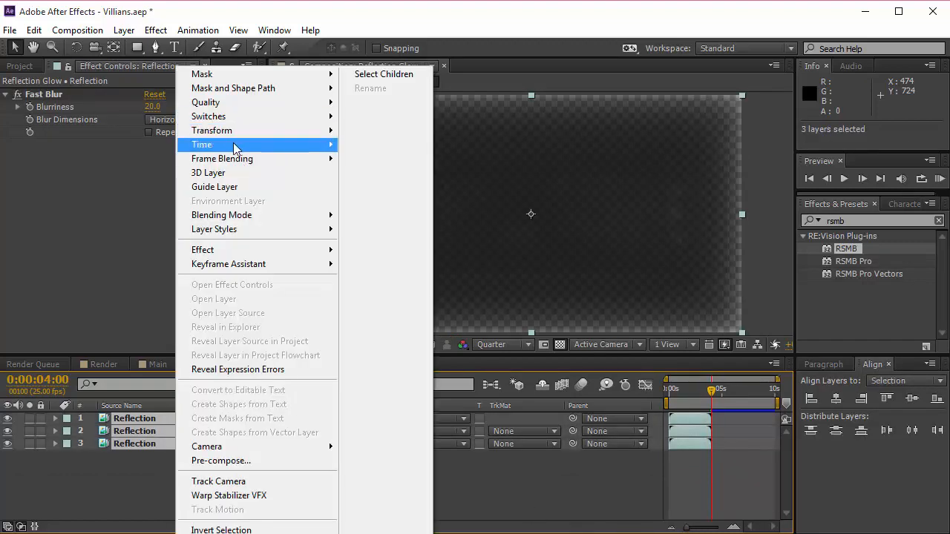
pyautogui.moveTo(236, 145)
pyautogui.click(394, 145)
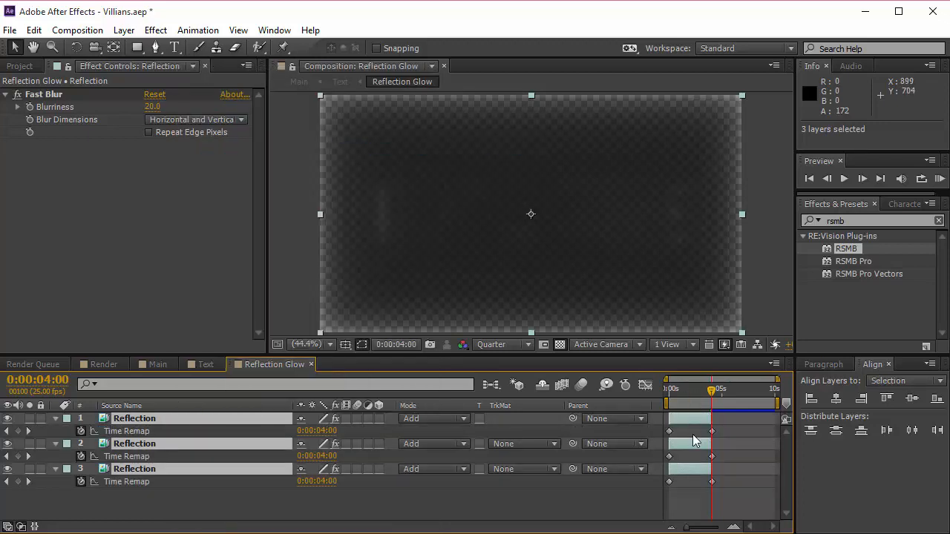
# Step: Add Time Remap keyframes at 0:00:03:24 on the three Reflection layers and delete their original end keyframes
pyautogui.press('pageup')
pyautogui.click(17, 431)
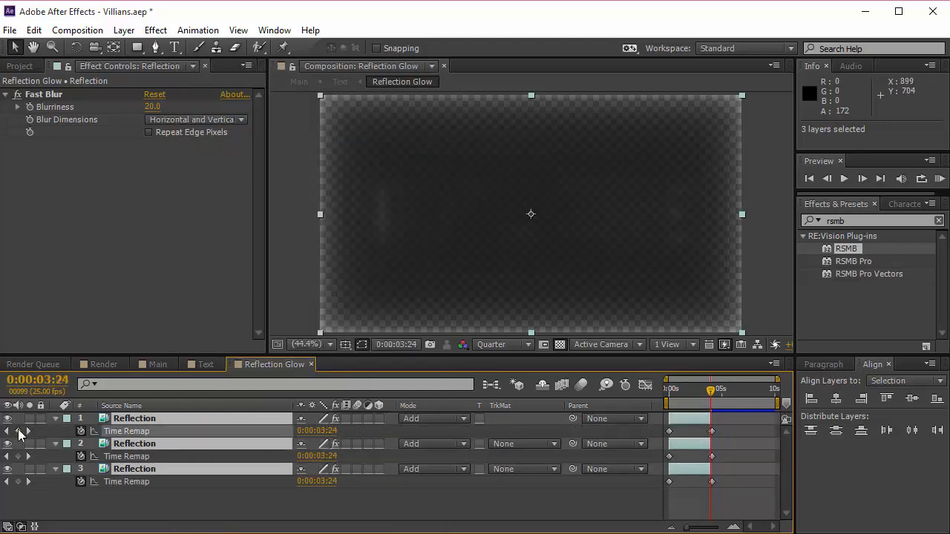
pyautogui.moveTo(736, 508); pyautogui.dragTo(724, 442)
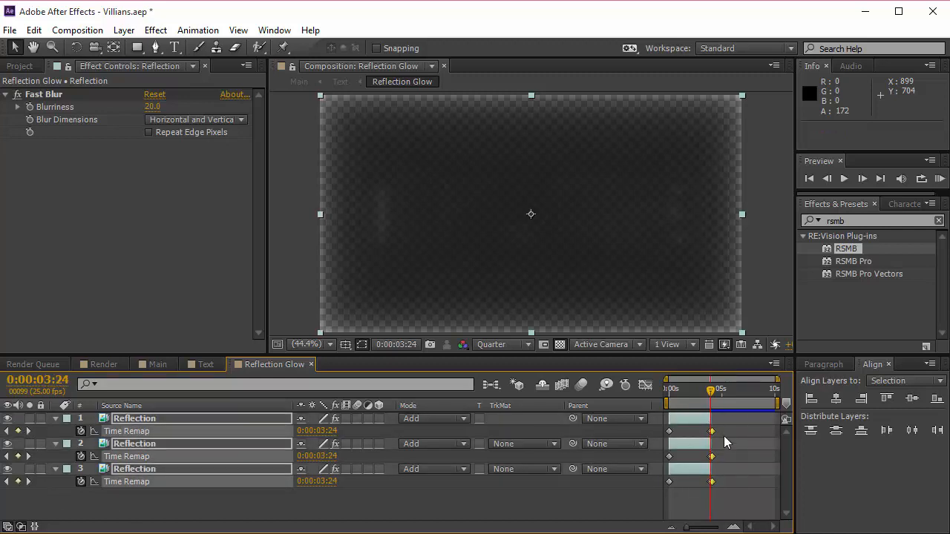
pyautogui.click(728, 446)
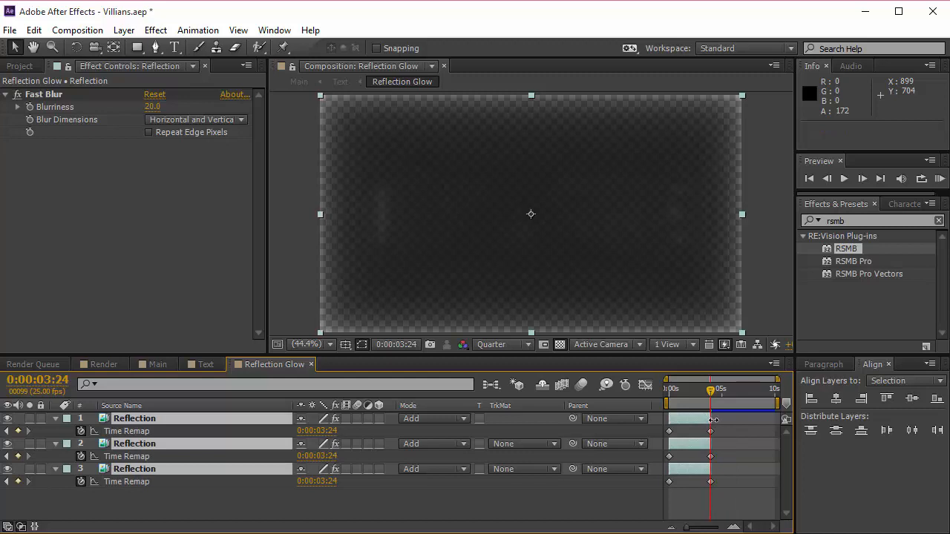
# Step: Extend the Reflection layers to the composition's end with their last Time Remap keyframes at 0:00:10:00, and close the Reflection Glow precomp
pyautogui.moveTo(710, 418); pyautogui.dragTo(773, 423)
pyautogui.moveTo(729, 478); pyautogui.dragTo(774, 434)
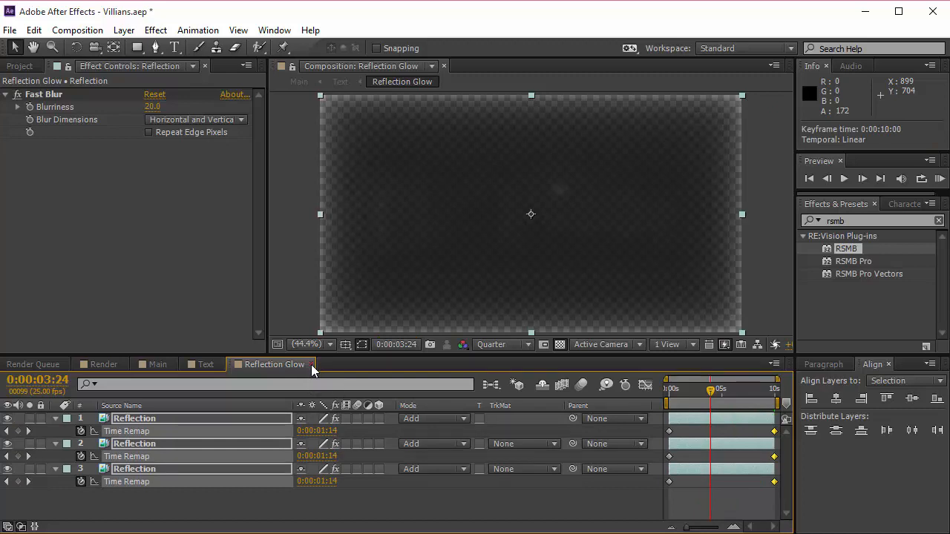
pyautogui.click(311, 364)
# Step: Delete the hidden Shadow layer from the Text precomp
pyautogui.click(142, 469)
pyautogui.keyDown('shift'); pyautogui.click(140, 441); pyautogui.keyUp('shift')
pyautogui.keyDown('ctrl'); pyautogui.click(144, 417); pyautogui.keyUp('ctrl')
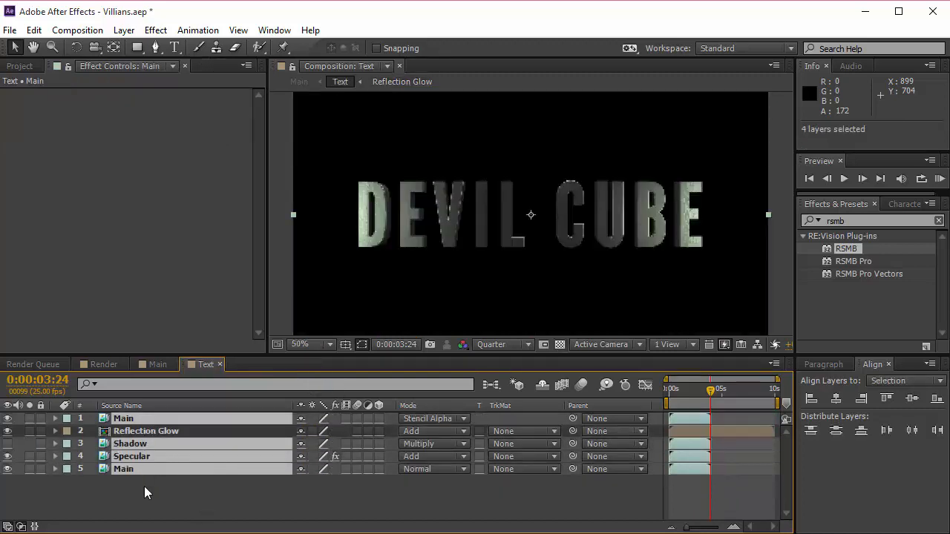
pyautogui.click(143, 445)
pyautogui.press('Delete')
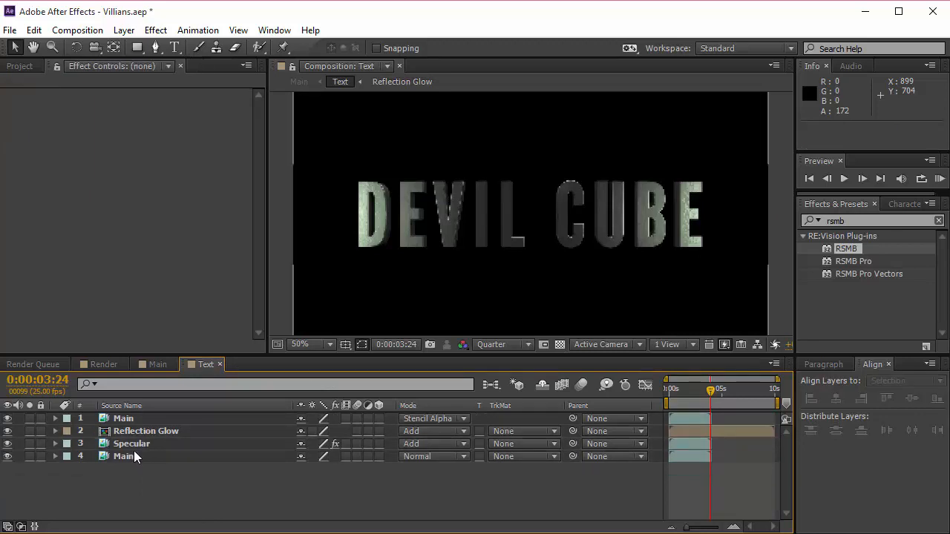
# Step: Enable time remapping on both Main layers and the Specular layer in the Text precomp
pyautogui.click(132, 454)
pyautogui.keyDown('shift'); pyautogui.click(141, 443); pyautogui.keyUp('shift')
pyautogui.keyDown('ctrl'); pyautogui.click(146, 418); pyautogui.keyUp('ctrl')
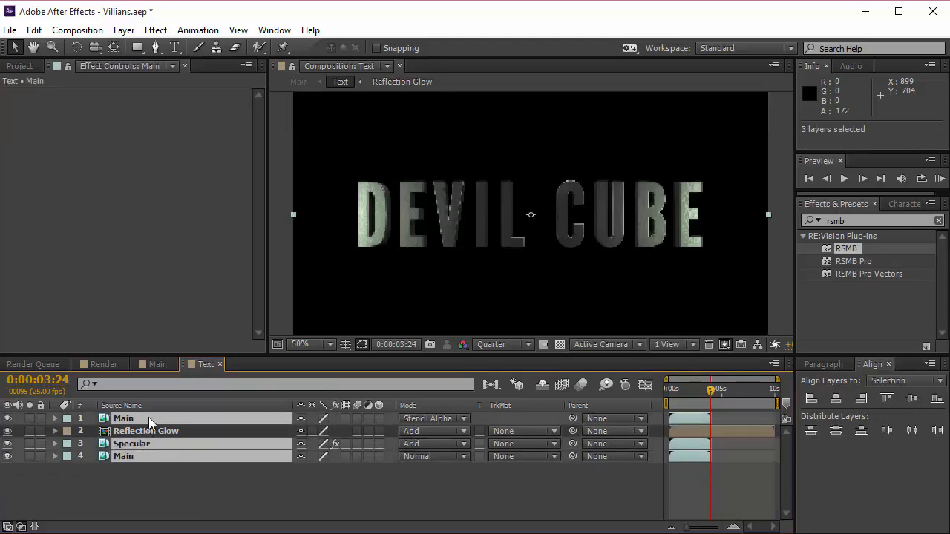
pyautogui.rightClick(148, 417)
pyautogui.moveTo(229, 146)
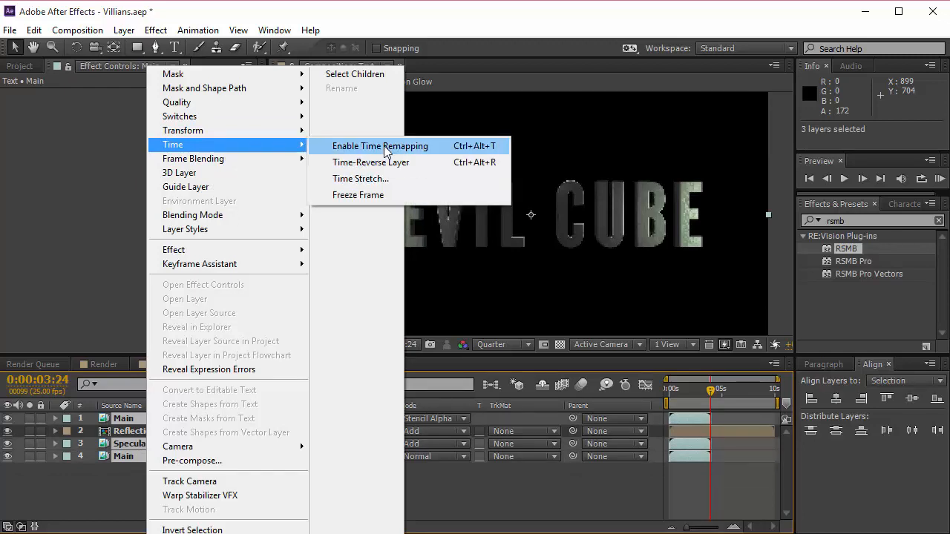
pyautogui.click(378, 146)
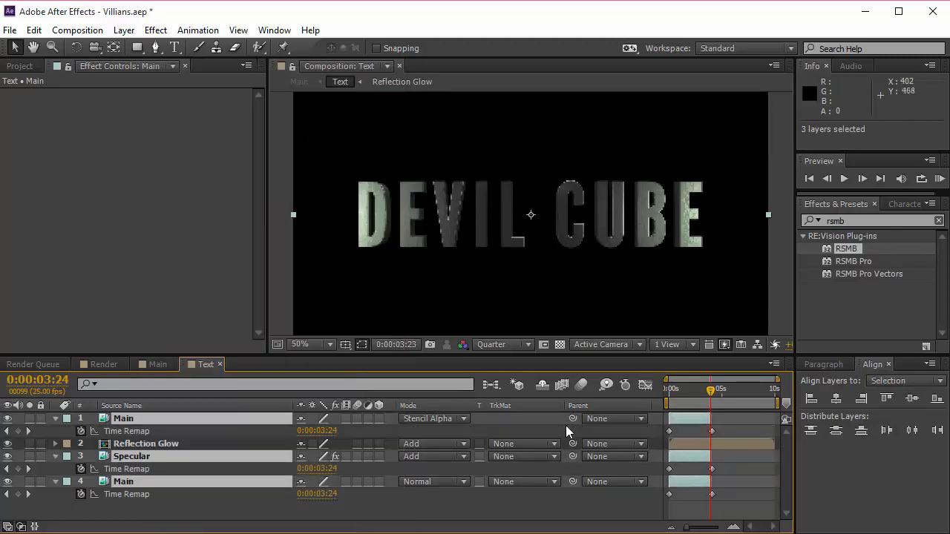
# Step: Add Time Remap keyframes at 0:00:03:23 on both Main layers and Specular, and delete their original end keyframes
pyautogui.press('pageup')
pyautogui.click(18, 431)
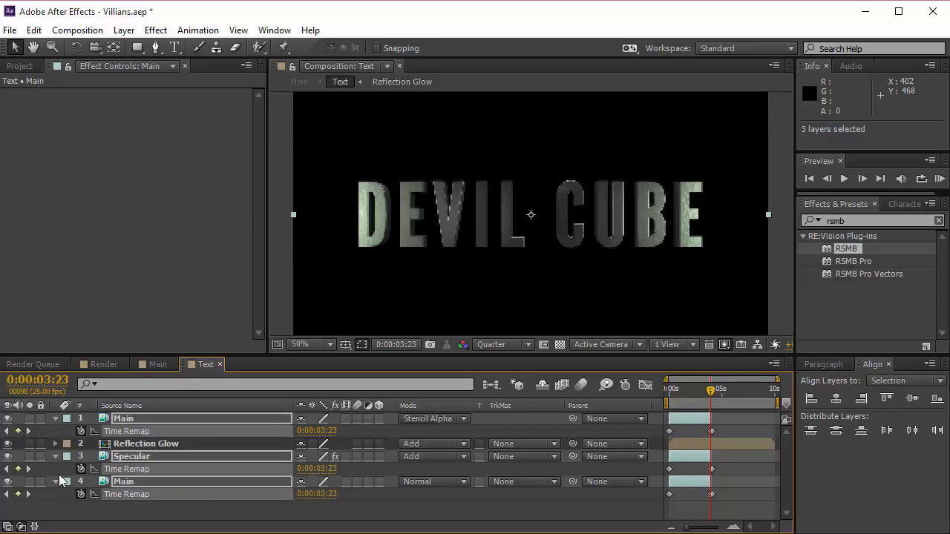
pyautogui.moveTo(733, 505); pyautogui.dragTo(721, 422)
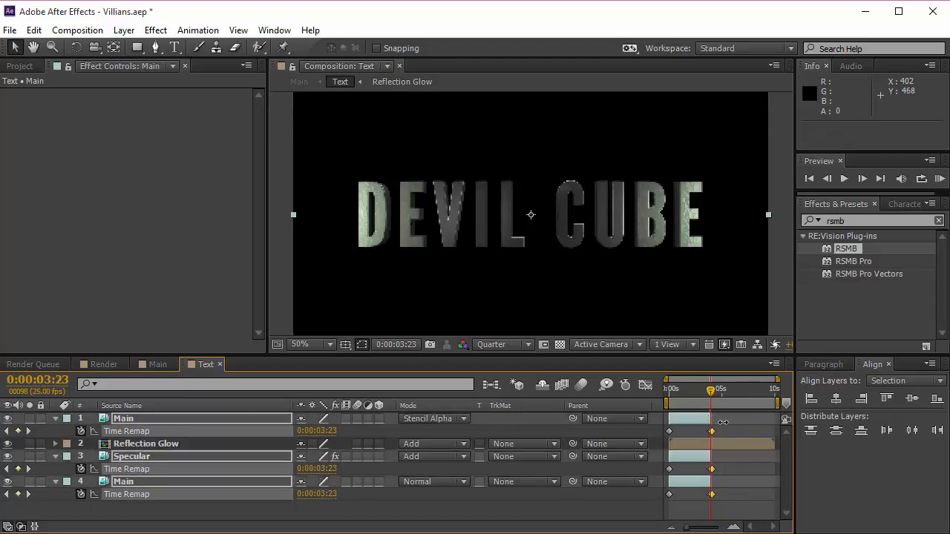
# Step: Extend the Main and Specular layers to the composition's end with their last Time Remap keyframes at 0:00:10:00, and close the Text precomp
pyautogui.click(712, 420)
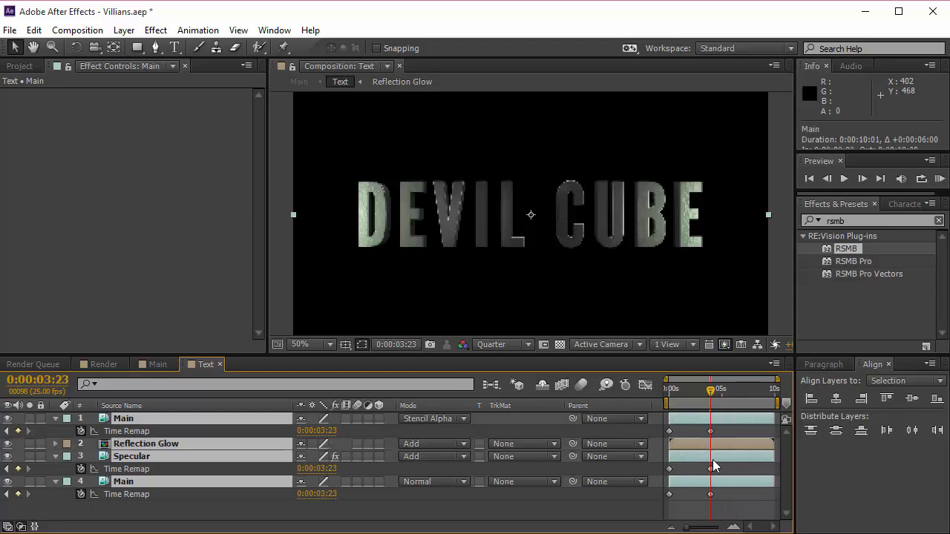
pyautogui.moveTo(731, 505); pyautogui.dragTo(775, 438)
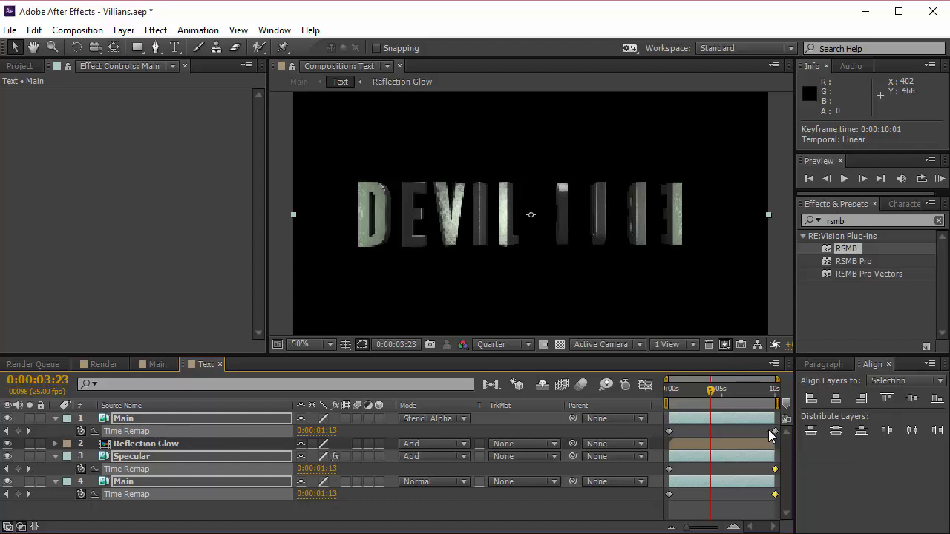
pyautogui.moveTo(781, 509); pyautogui.dragTo(781, 509)
pyautogui.moveTo(775, 433); pyautogui.dragTo(774, 432)
pyautogui.click(220, 364)
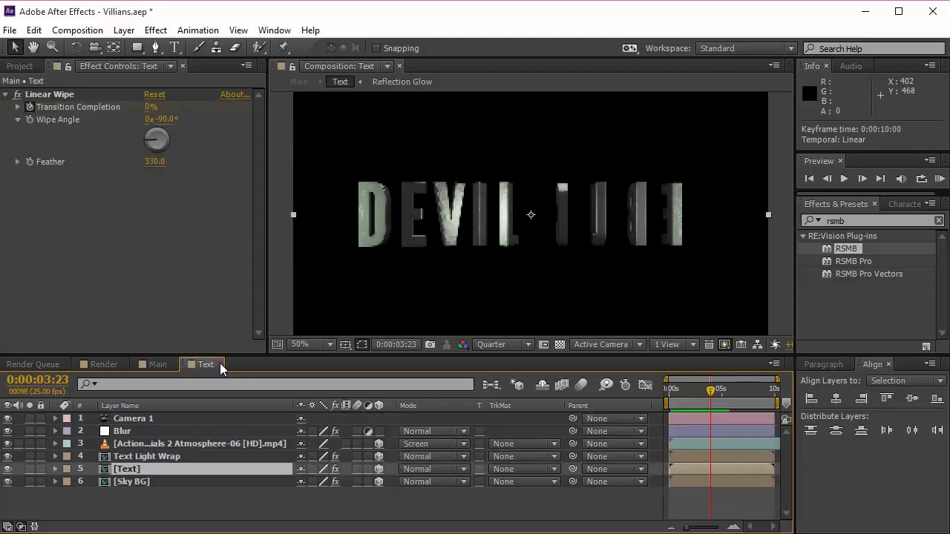
# Step: Check the title animation in the Main composition up to 0:00:09:14 and set the preview resolution to Full
pyautogui.moveTo(710, 391); pyautogui.dragTo(722, 393)
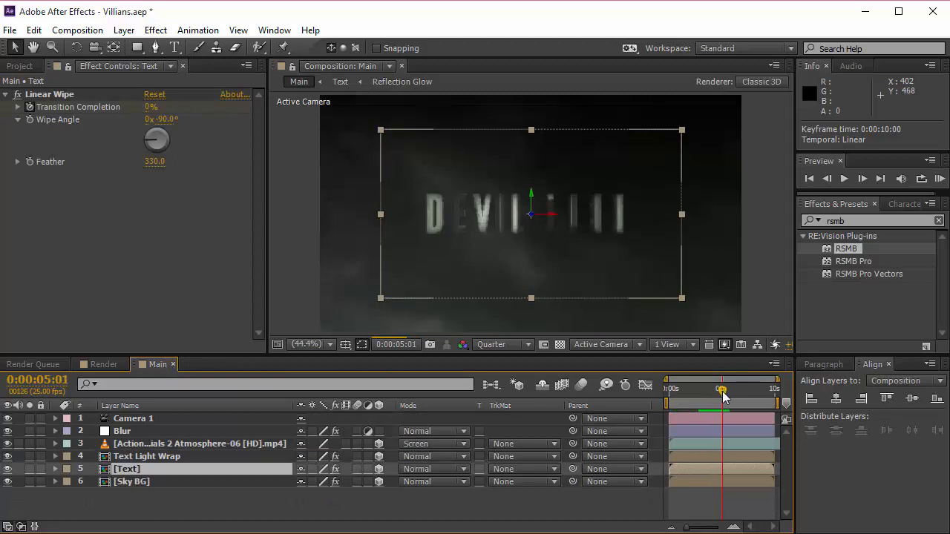
pyautogui.click(742, 392)
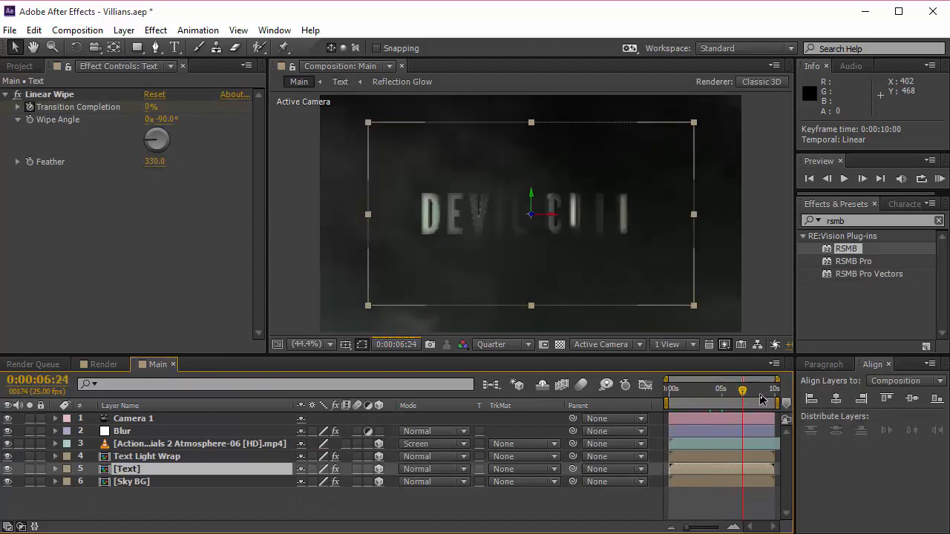
pyautogui.moveTo(761, 393); pyautogui.dragTo(770, 392)
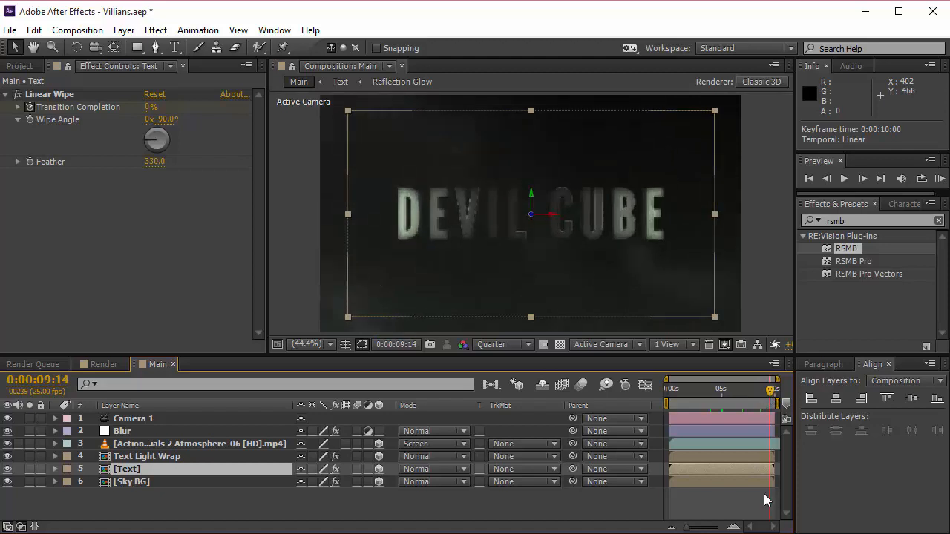
pyautogui.click(530, 515)
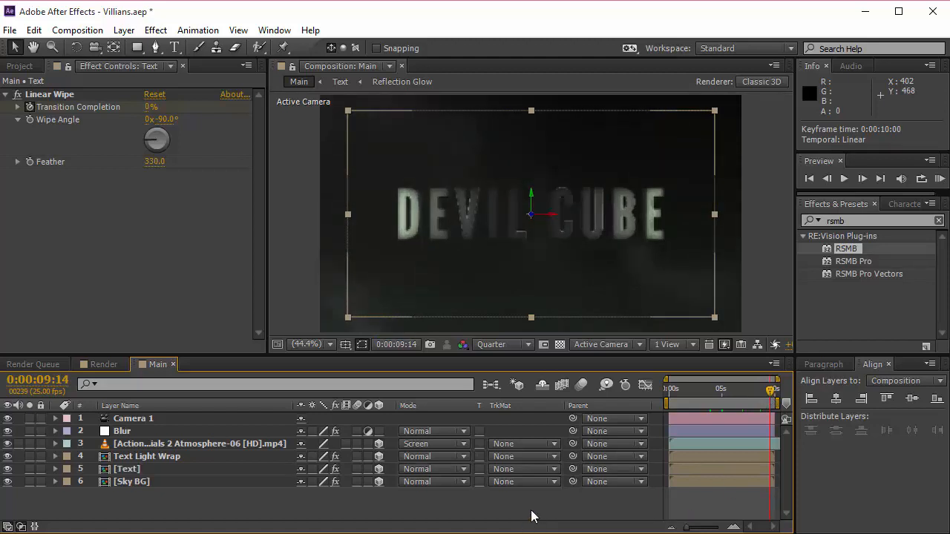
pyautogui.click(522, 346)
pyautogui.click(517, 381)
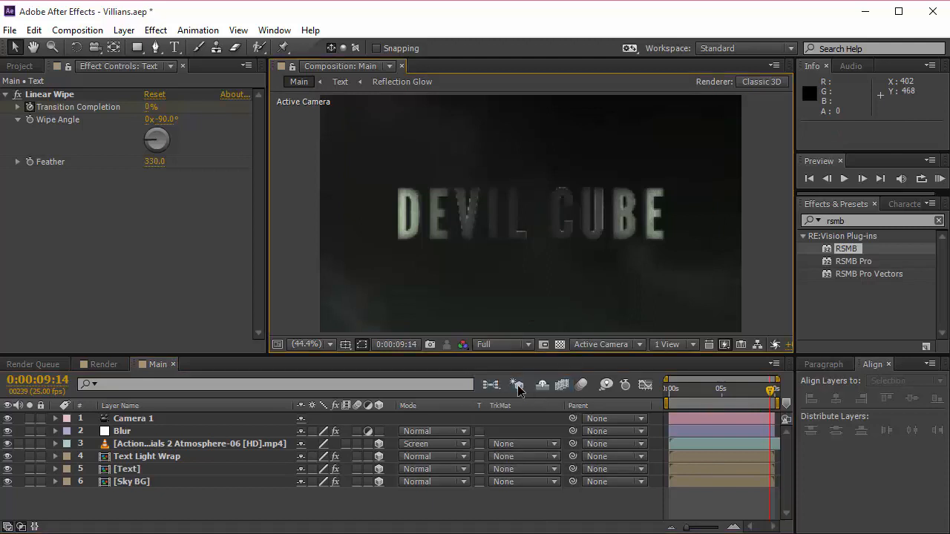
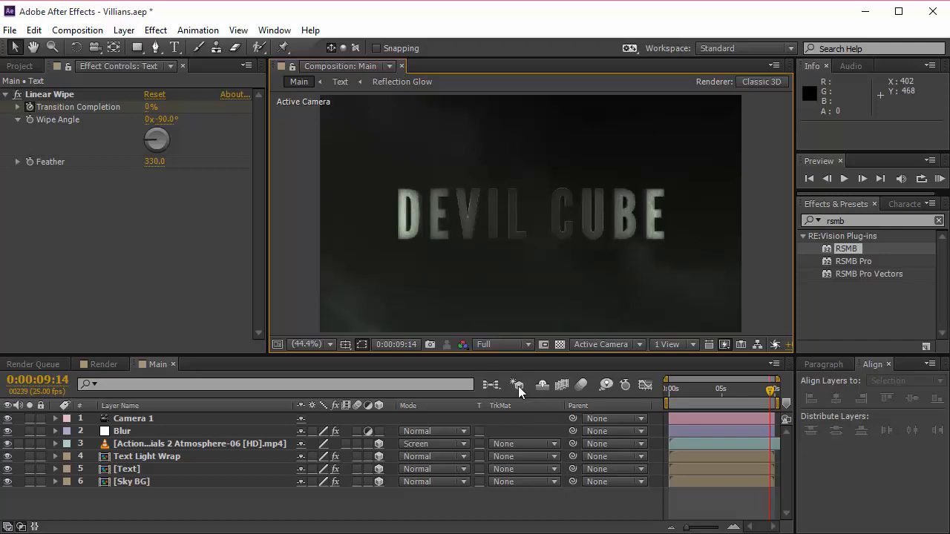
# Step: Add an adjustment layer above Camera 1 in the Main composition and name it Looks
pyautogui.hotkey('ctrl', 'alt', 'y')
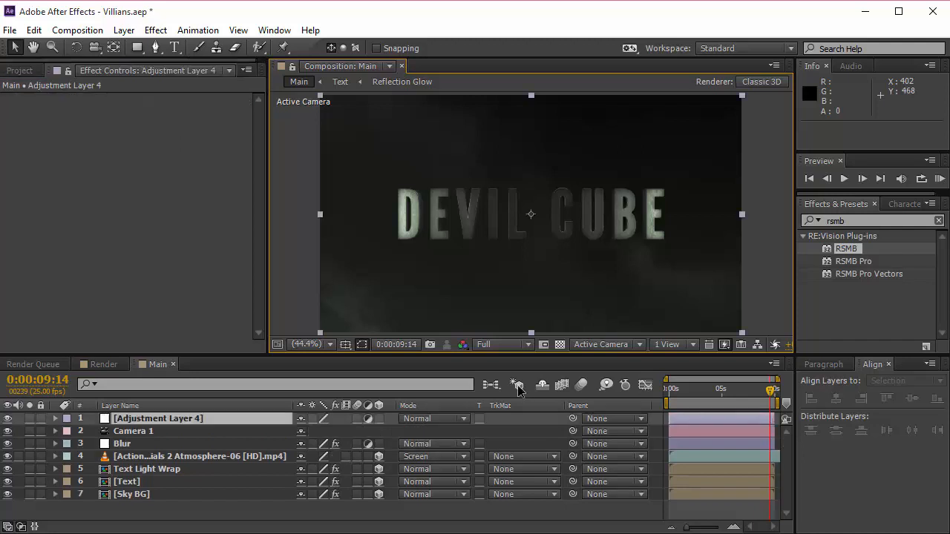
pyautogui.click(212, 420)
pyautogui.press('Return')
pyautogui.write('Looks')
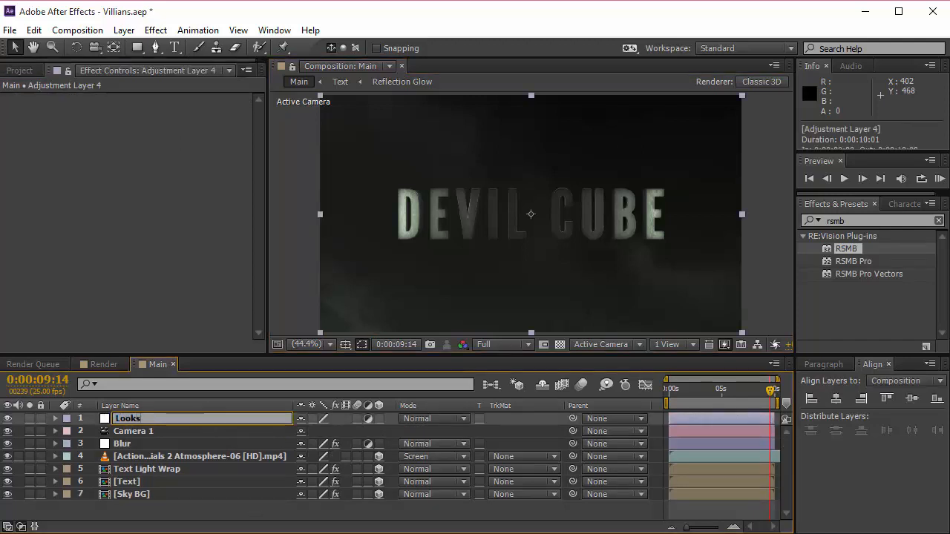
pyautogui.press('Return')
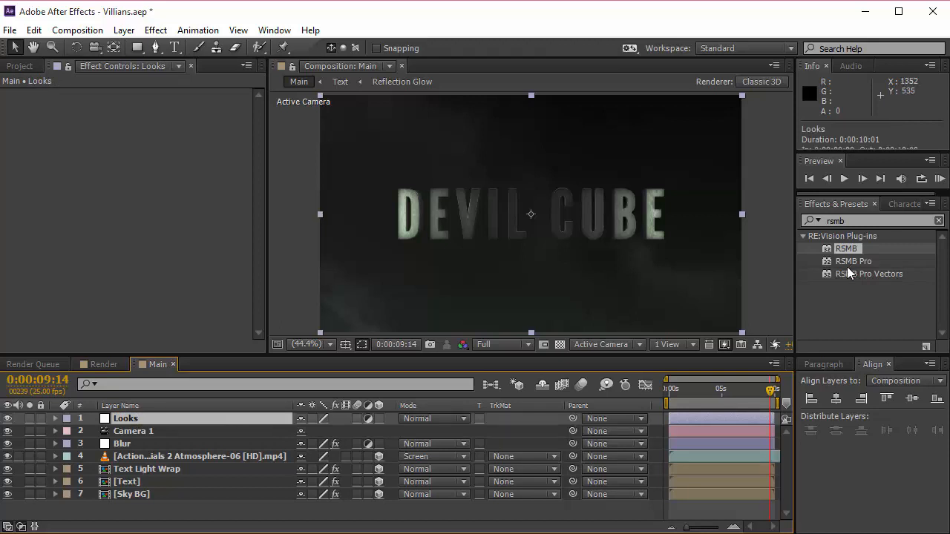
# Step: Find the Magic Bullet Looks effect and apply it to the Looks adjustment layer
pyautogui.click(851, 221)
pyautogui.doubleClick(851, 221)
pyautogui.write('looks')
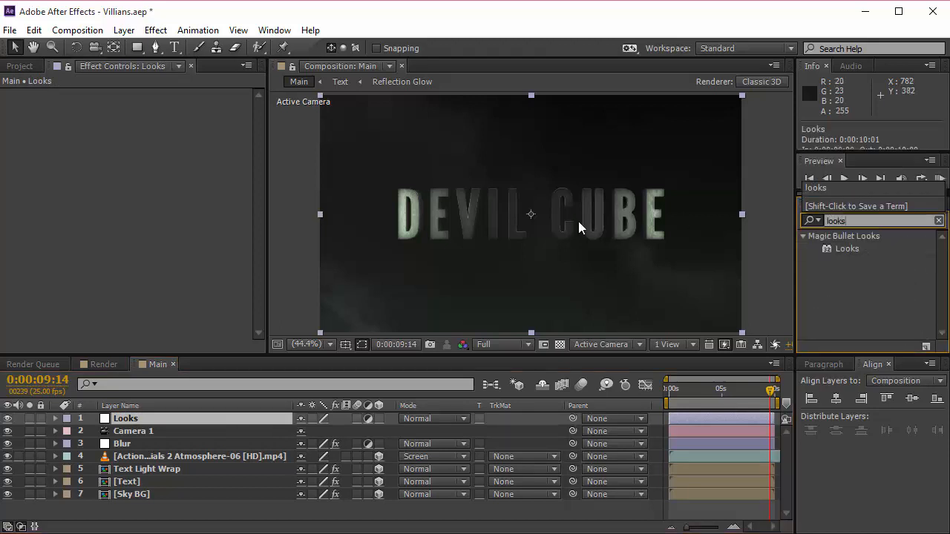
pyautogui.moveTo(846, 249); pyautogui.dragTo(206, 414)
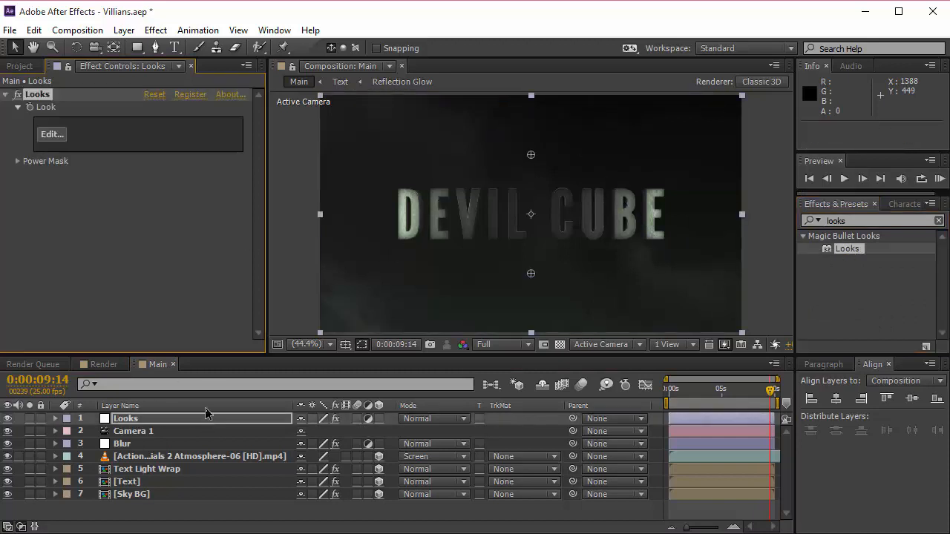
# Step: Open the Magic Bullet Looks editor for the effect, and restore, reposition and widen its window to fit the screen
pyautogui.click(54, 135)
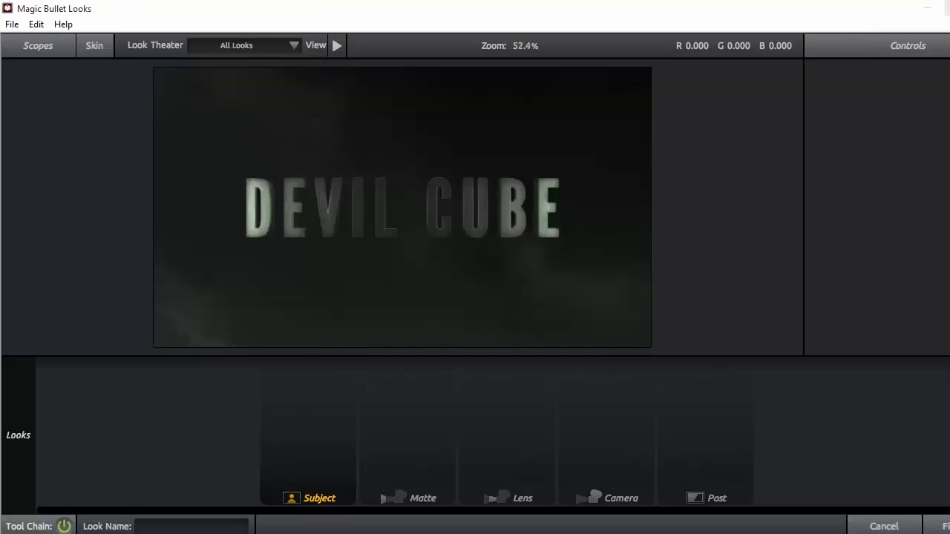
pyautogui.click(948, 8)
pyautogui.moveTo(786, 134); pyautogui.dragTo(701, 34)
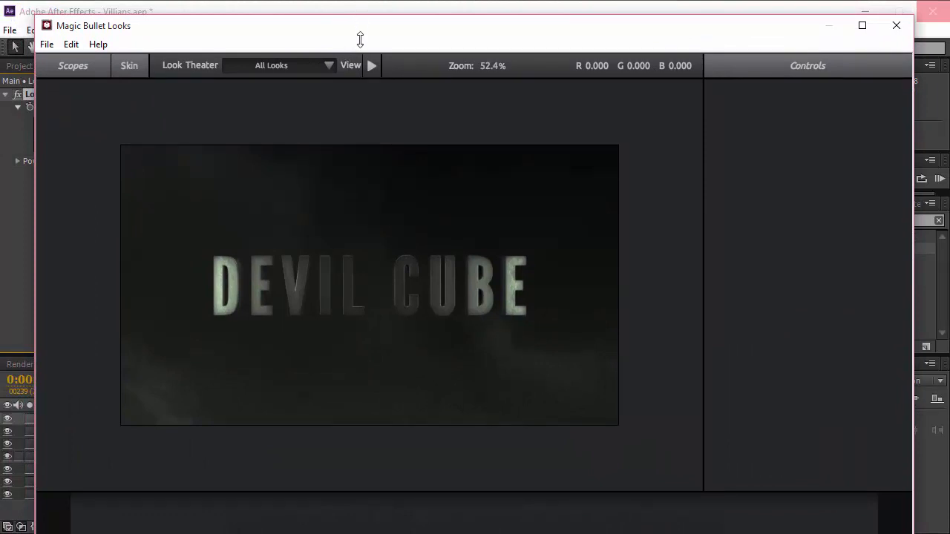
pyautogui.moveTo(359, 35); pyautogui.dragTo(324, 29)
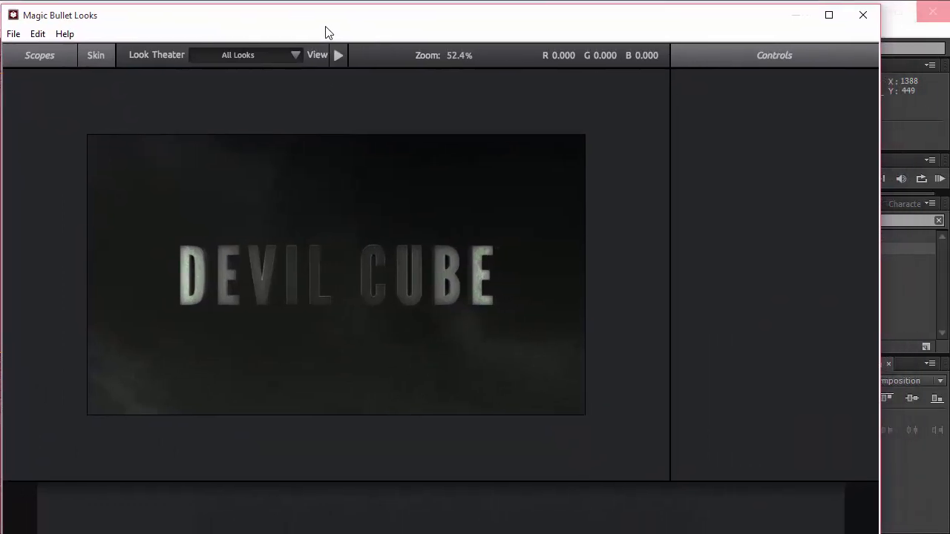
pyautogui.moveTo(881, 304)
pyautogui.moveTo(881, 303); pyautogui.dragTo(944, 282)
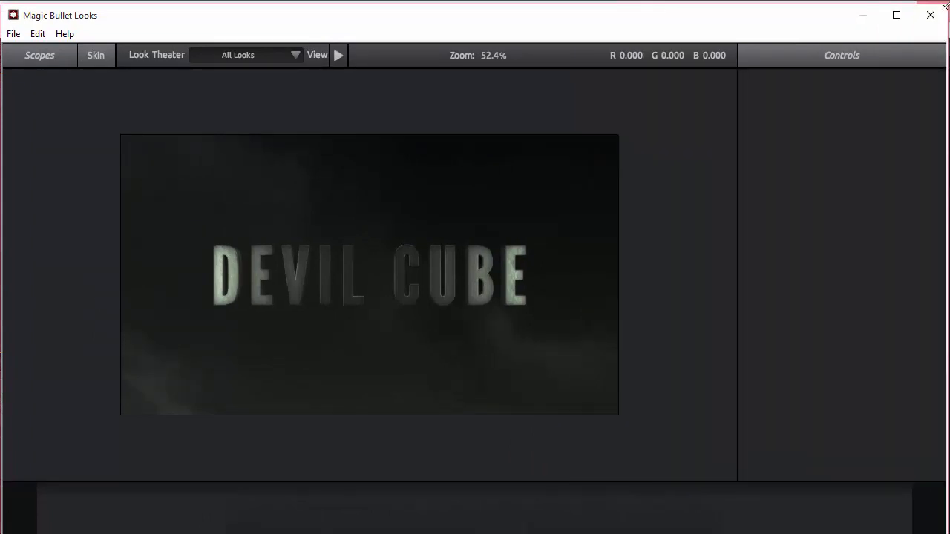
pyautogui.moveTo(947, 11); pyautogui.dragTo(629, 162)
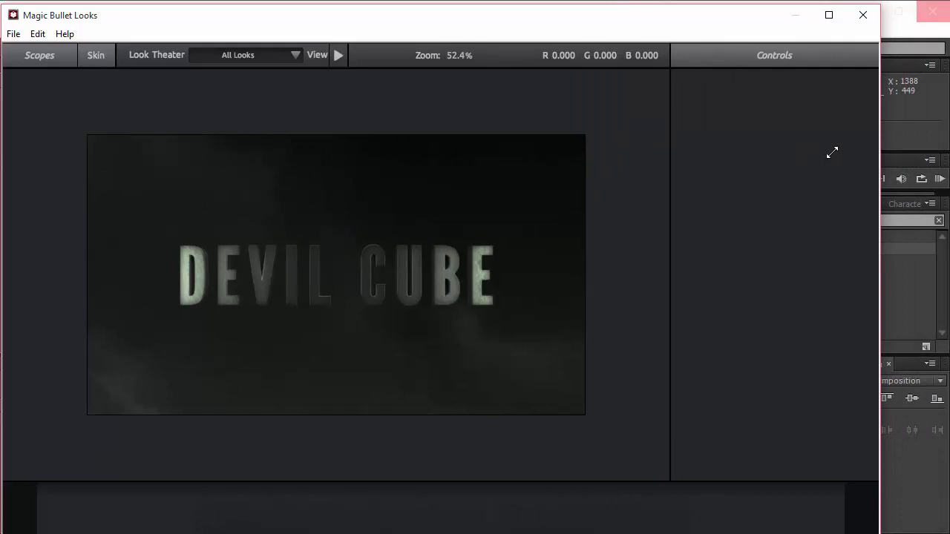
pyautogui.moveTo(880, 149); pyautogui.dragTo(945, 146)
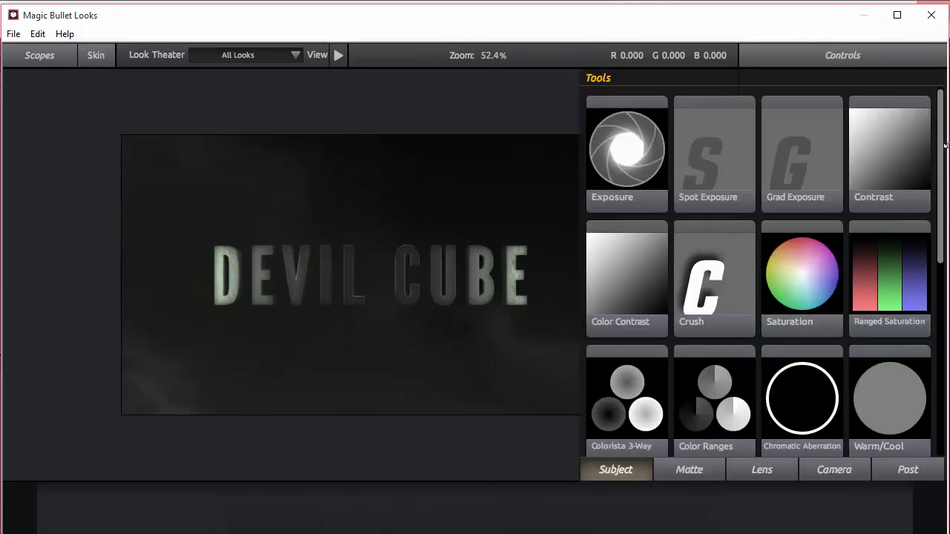
# Step: Apply the Blockbuster preset from the Cinematic looks to the title
pyautogui.moveTo(2, 417)
pyautogui.scroll(-2, 197, 341)
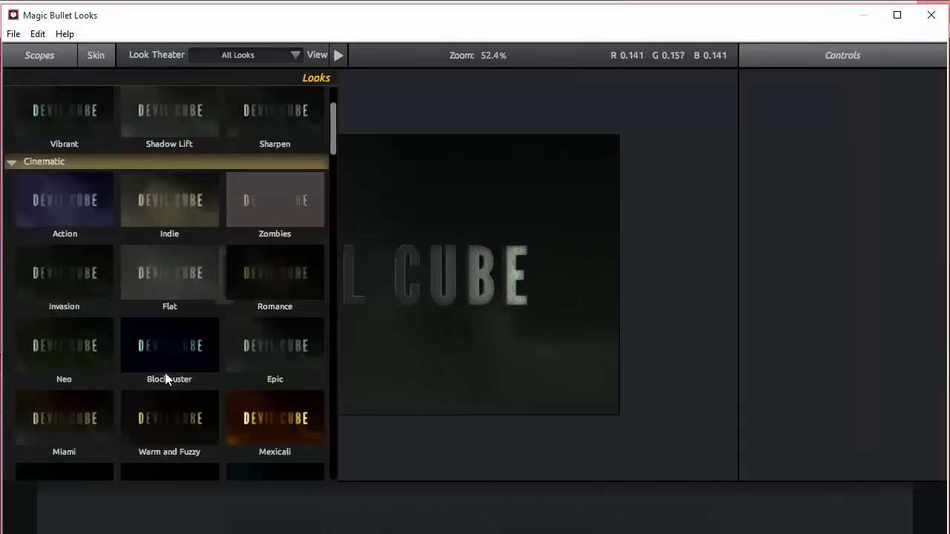
pyautogui.click(166, 371)
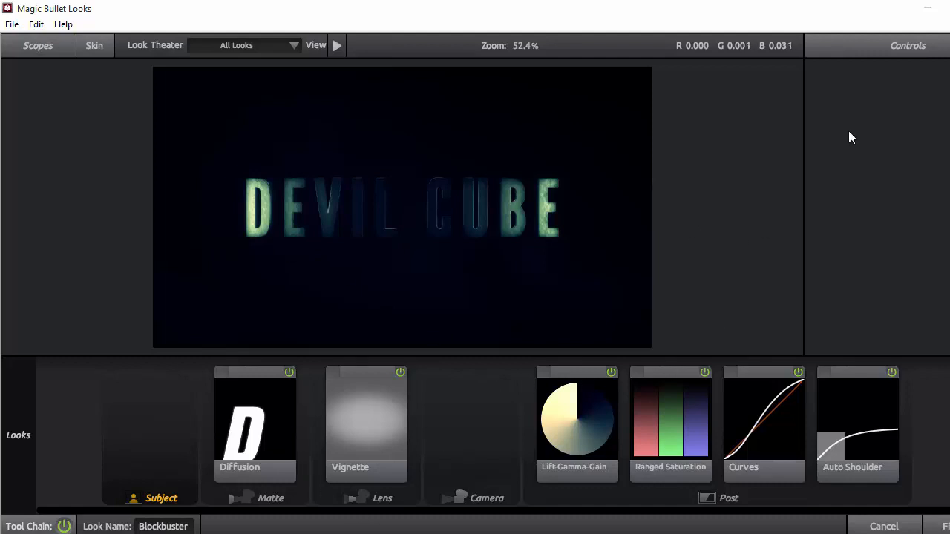
# Step: Restore and reposition the Looks editor window so its controls fit on screen, and show the Diffusion tool's settings
pyautogui.click(264, 413)
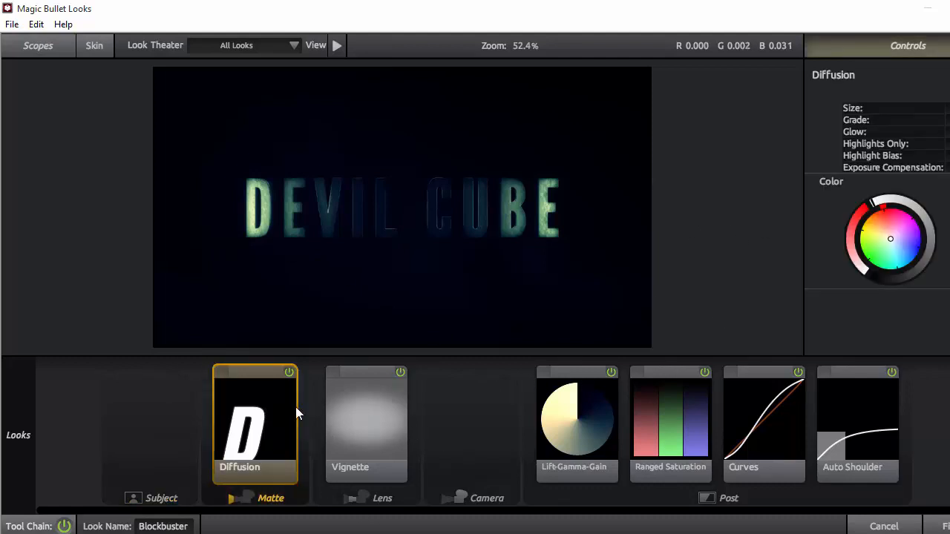
pyautogui.click(942, 14)
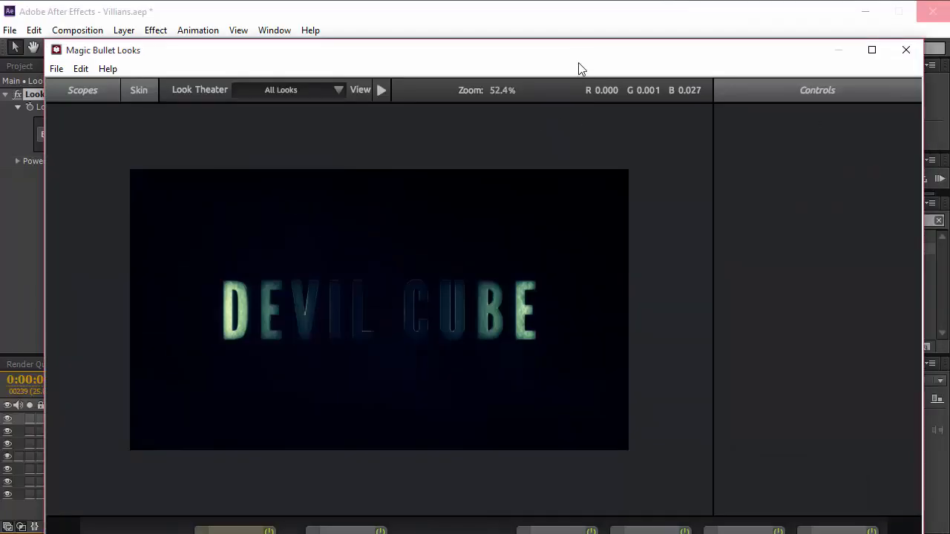
pyautogui.moveTo(579, 64); pyautogui.dragTo(571, 30)
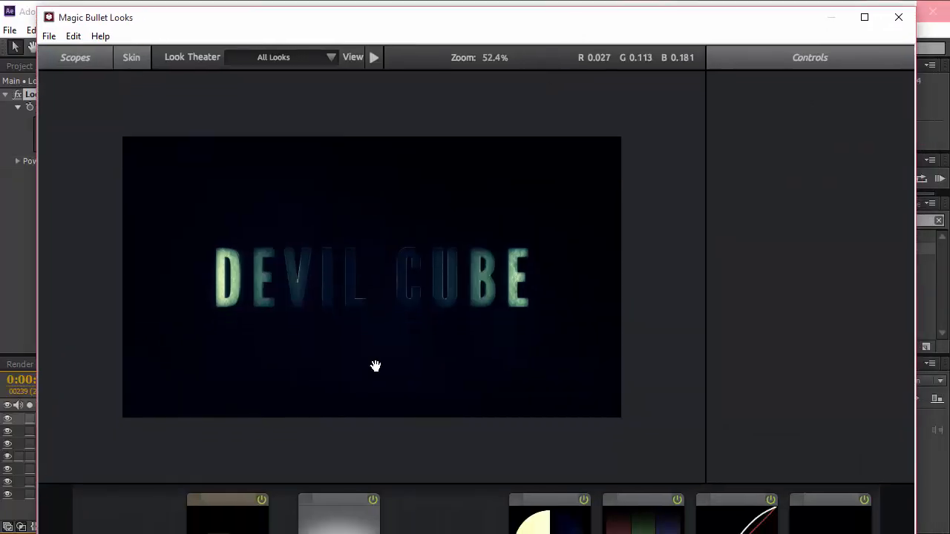
pyautogui.click(248, 528)
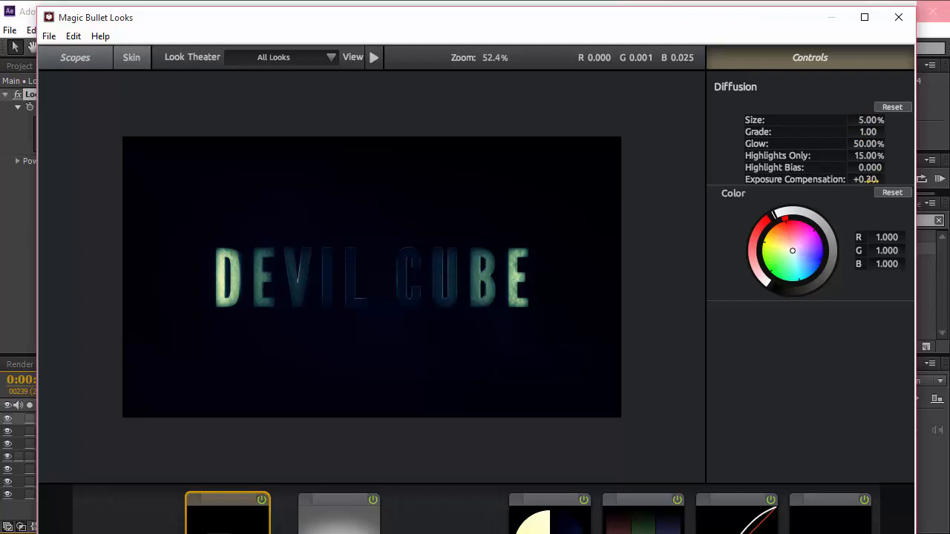
# Step: Reset the look's Vignette tool to its defaults and set its strength to 65%
pyautogui.click(333, 527)
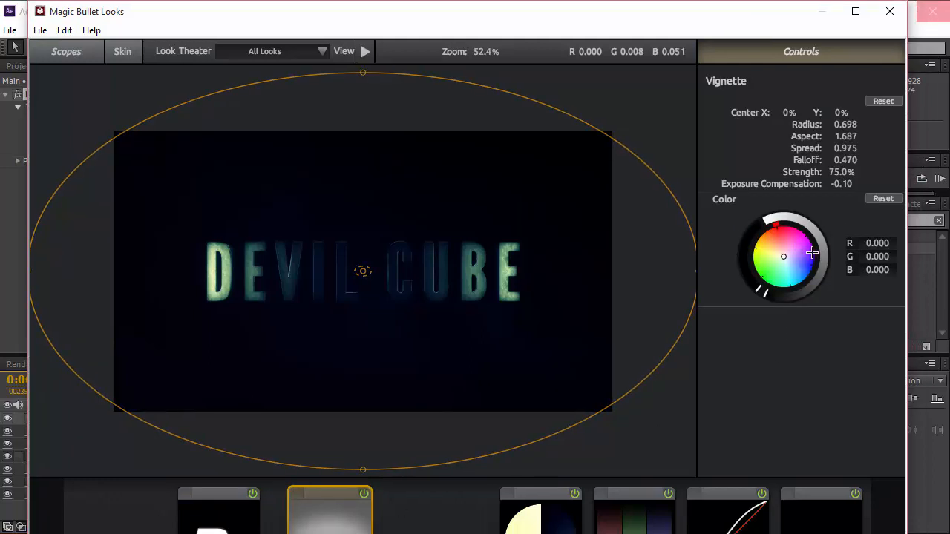
pyautogui.click(882, 101)
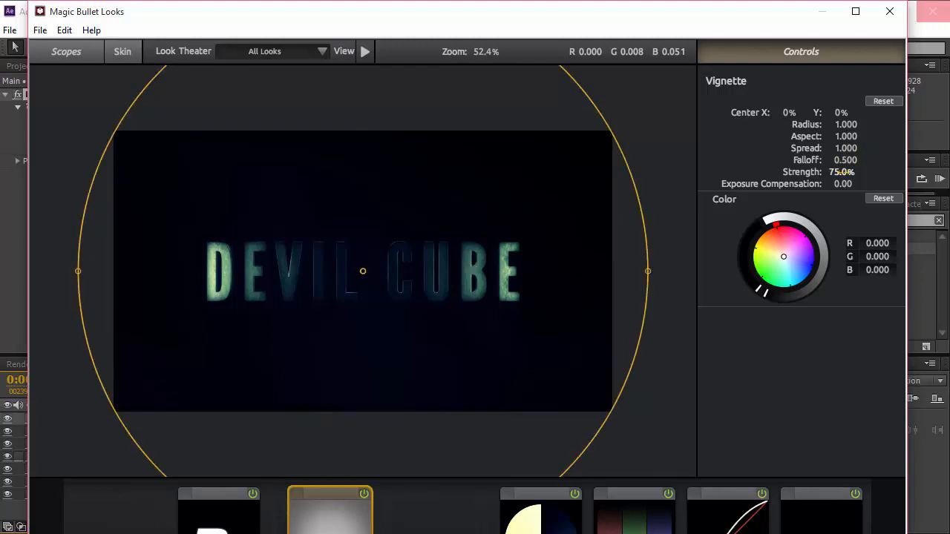
pyautogui.click(840, 171)
pyautogui.write('65')
pyautogui.press('Return')
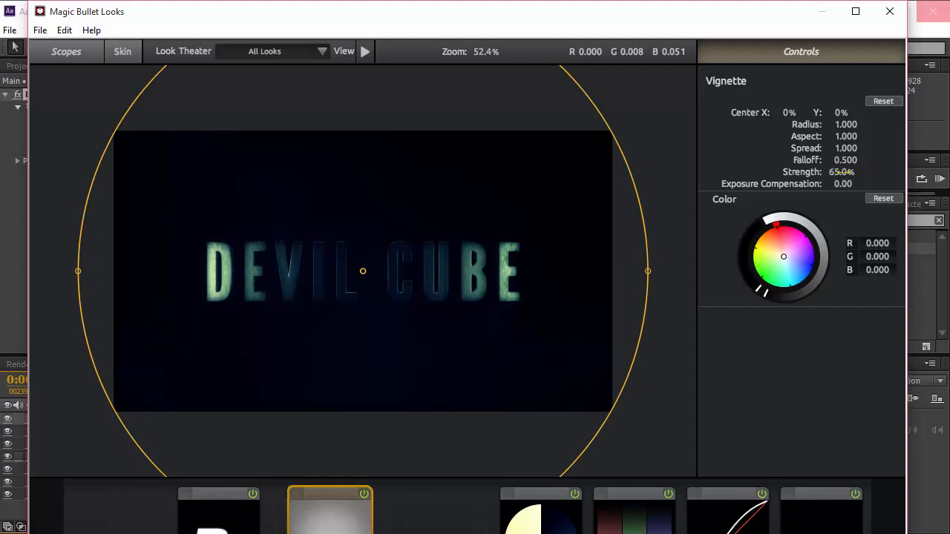
# Step: Set the Vignette tool's exposure compensation to +1.30
pyautogui.moveTo(843, 185); pyautogui.dragTo(881, 185)
pyautogui.click(838, 185)
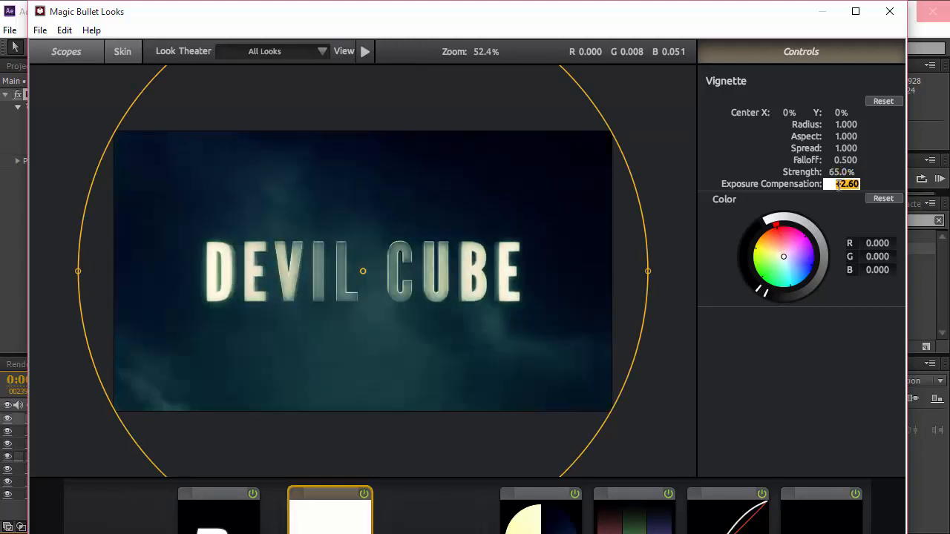
pyautogui.write('1.3')
pyautogui.press('Return')
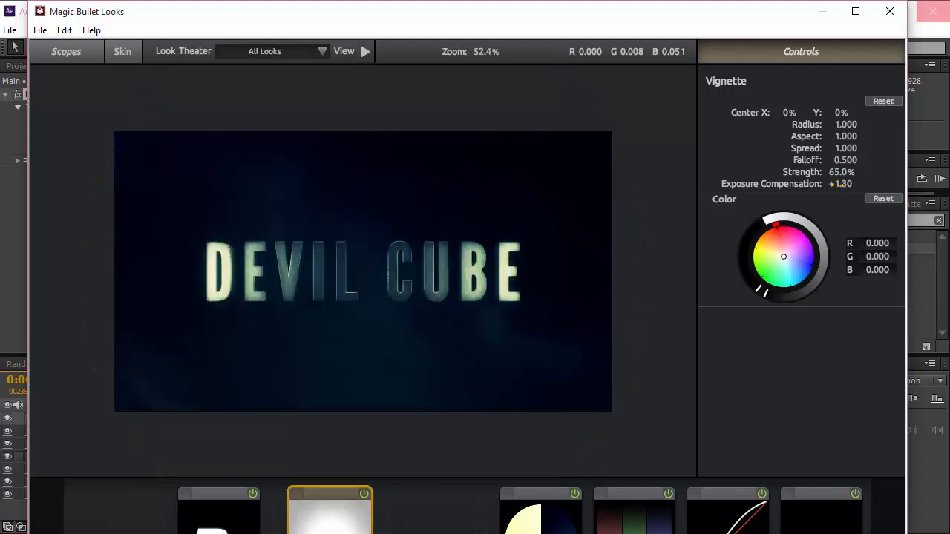
# Step: Reduce the strength of the look's Lift-Gamma-Gain tool to 55%
pyautogui.click(551, 519)
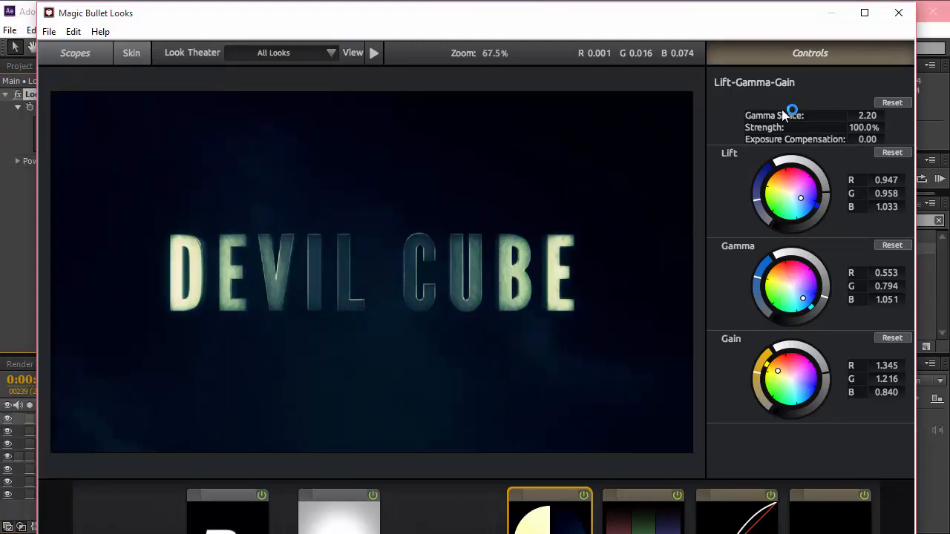
pyautogui.click(871, 128)
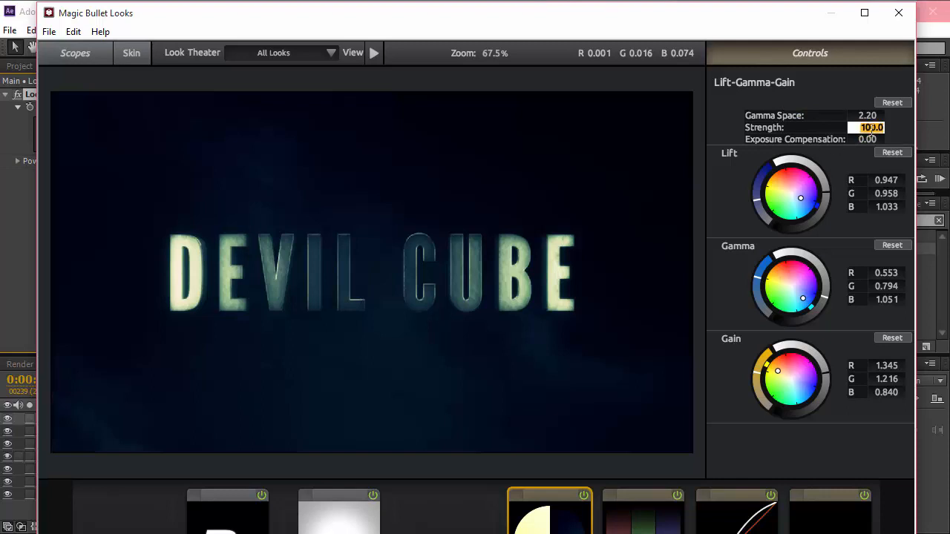
pyautogui.write('55')
pyautogui.press('Return')
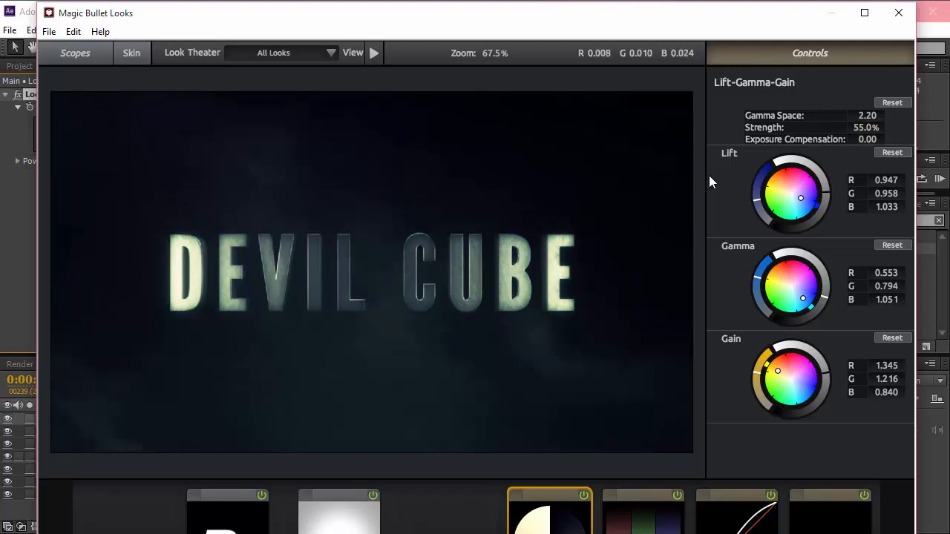
# Step: In Lift-Gamma-Gain, set the Lift green value to 0.98 and the Gamma blue value to 1.022
pyautogui.click(887, 193)
pyautogui.write('0.98')
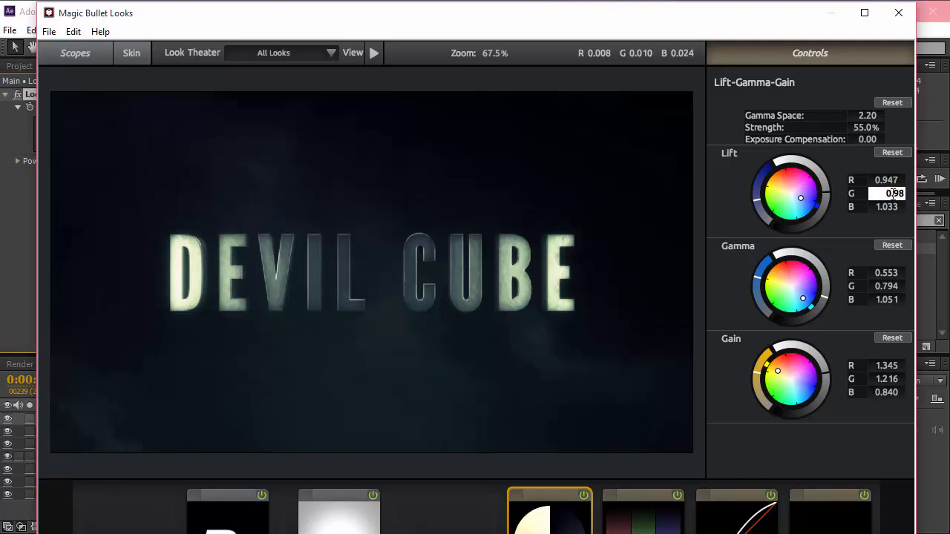
pyautogui.press('Return')
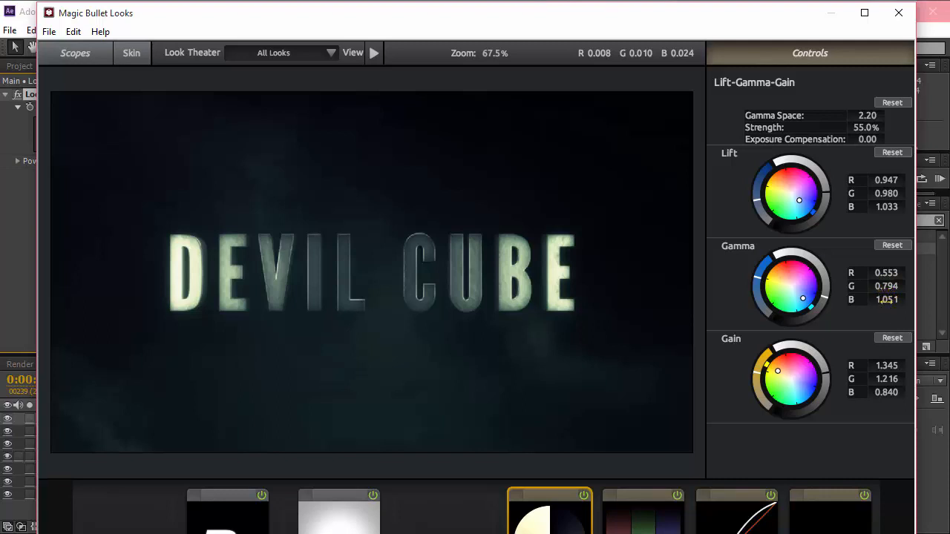
pyautogui.click(887, 300)
pyautogui.write('1.022')
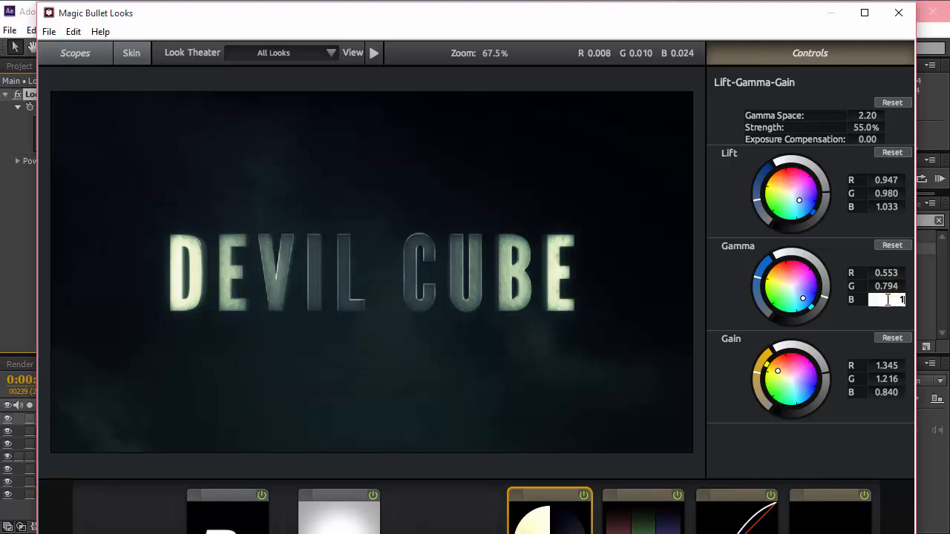
pyautogui.press('Return')
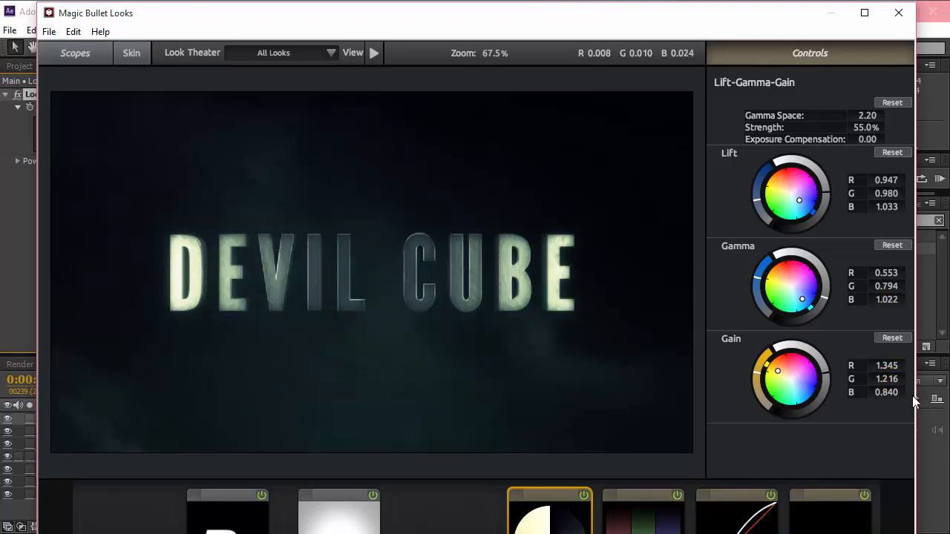
# Step: Set the Gain red value to 1.370 and blue to 0.82, and show the Ranged Saturation tool's settings
pyautogui.click(889, 367)
pyautogui.write('1.370')
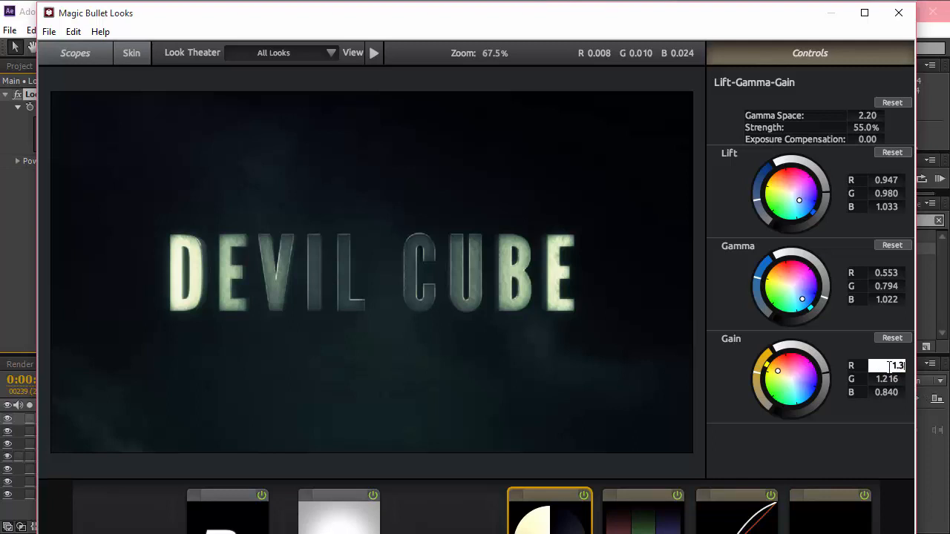
pyautogui.press('Return')
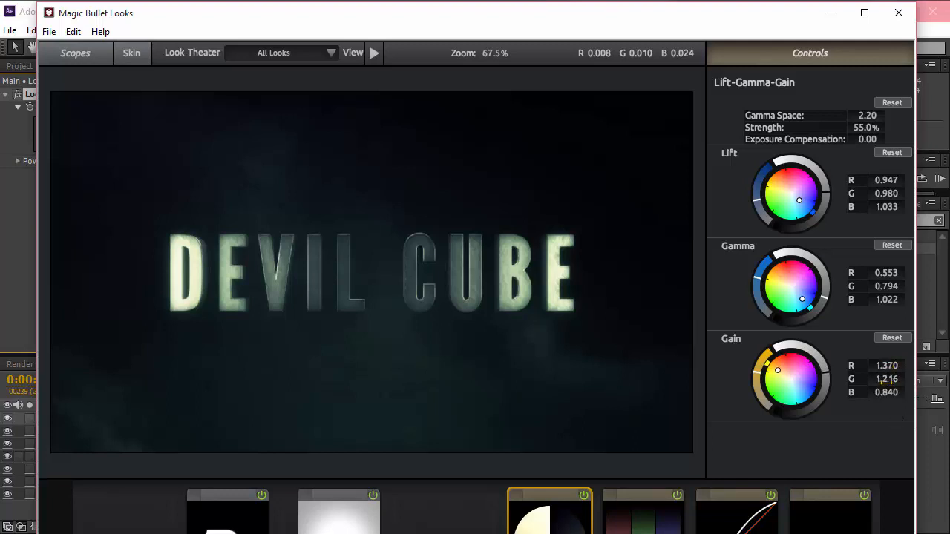
pyautogui.click(890, 393)
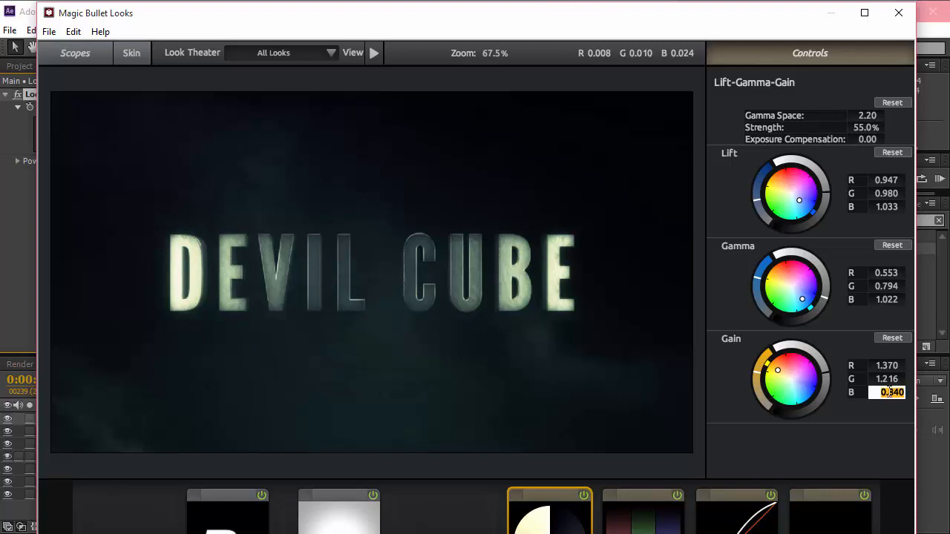
pyautogui.write('0.82')
pyautogui.press('Return')
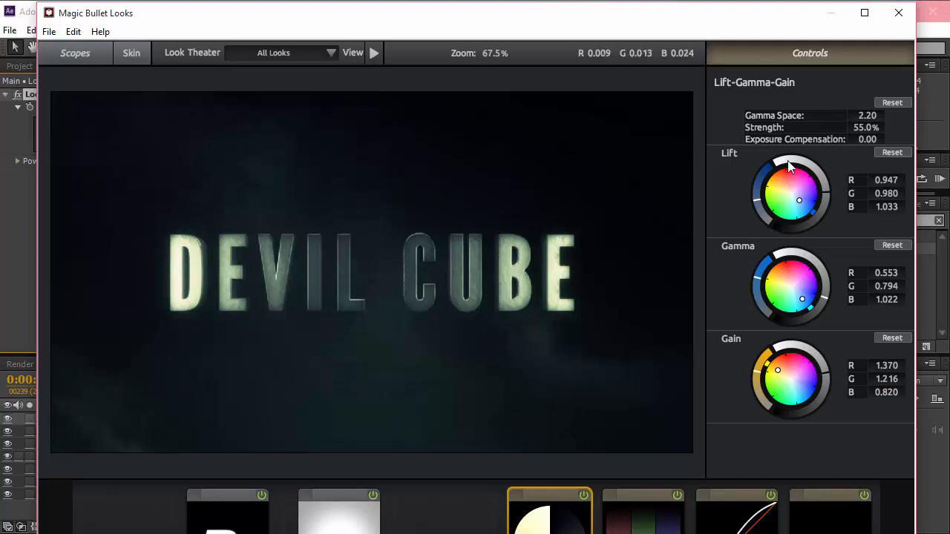
pyautogui.click(641, 520)
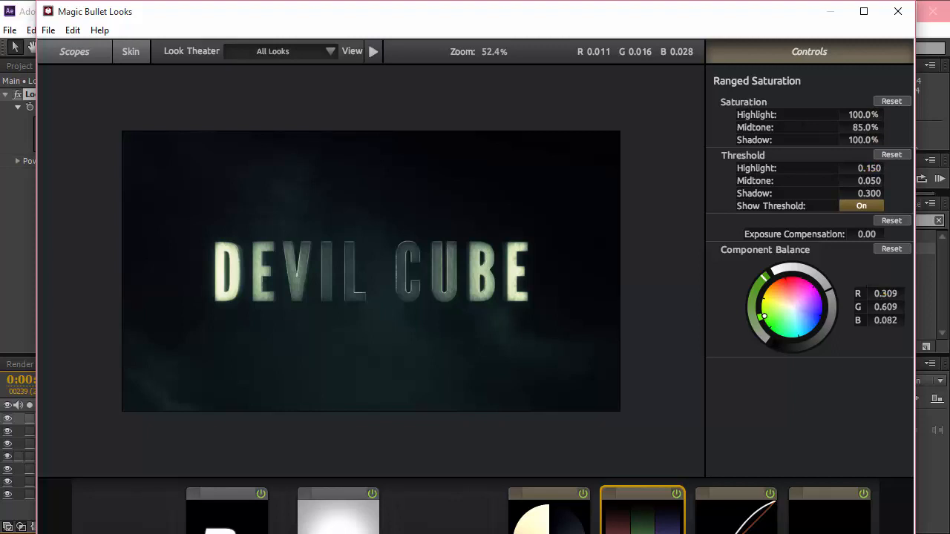
# Step: Try a Ranged Saturation component balance of red 0.5, green 0.6 and blue 0.4, and reset it
pyautogui.click(879, 294)
pyautogui.write('0.5')
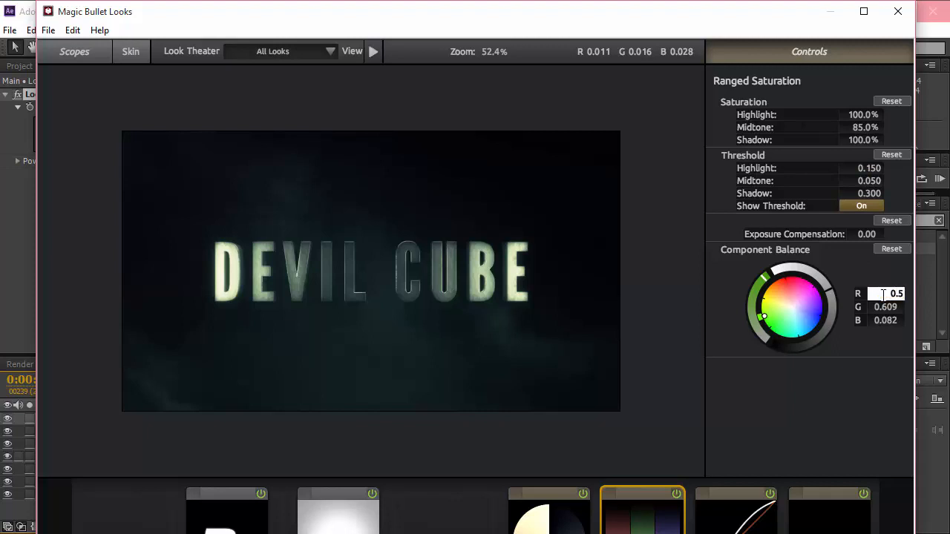
pyautogui.press('Tab')
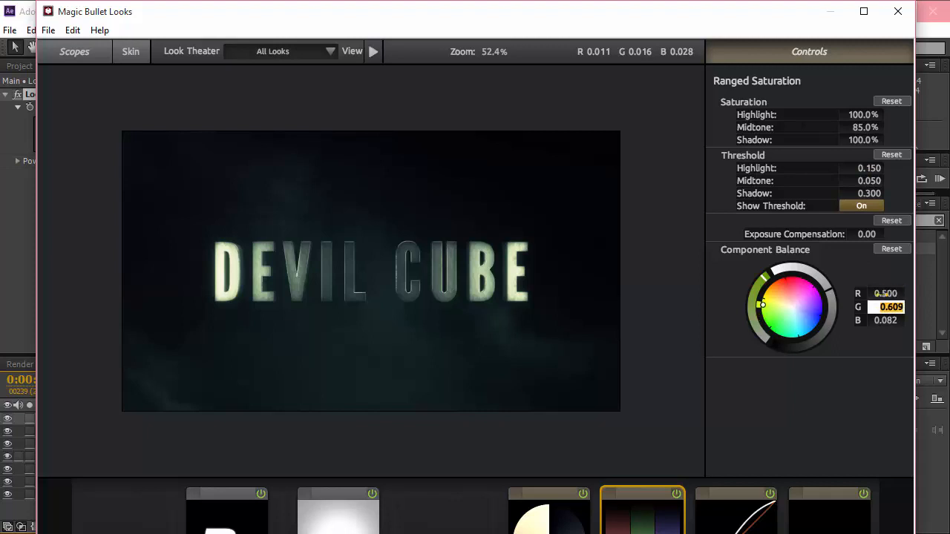
pyautogui.write('0.6')
pyautogui.press('Tab')
pyautogui.write('0.4')
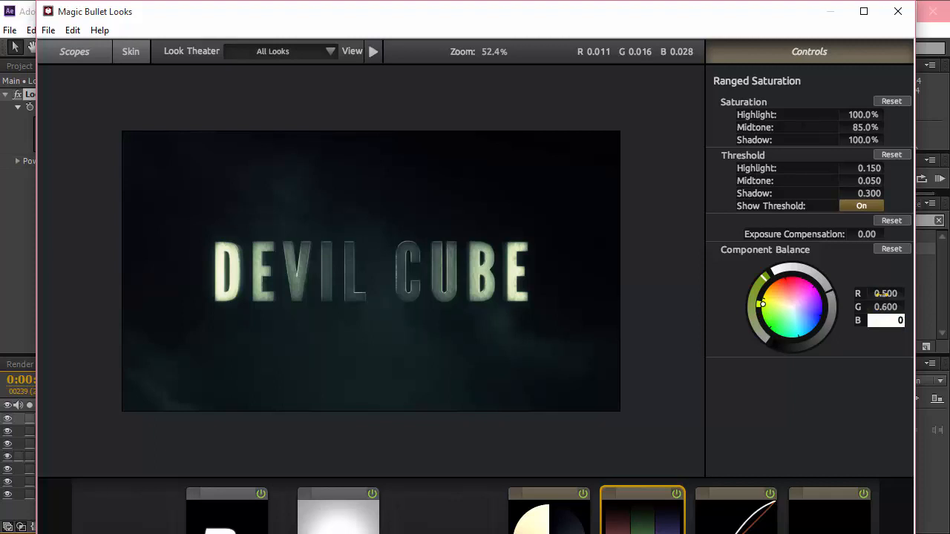
pyautogui.press('Tab')
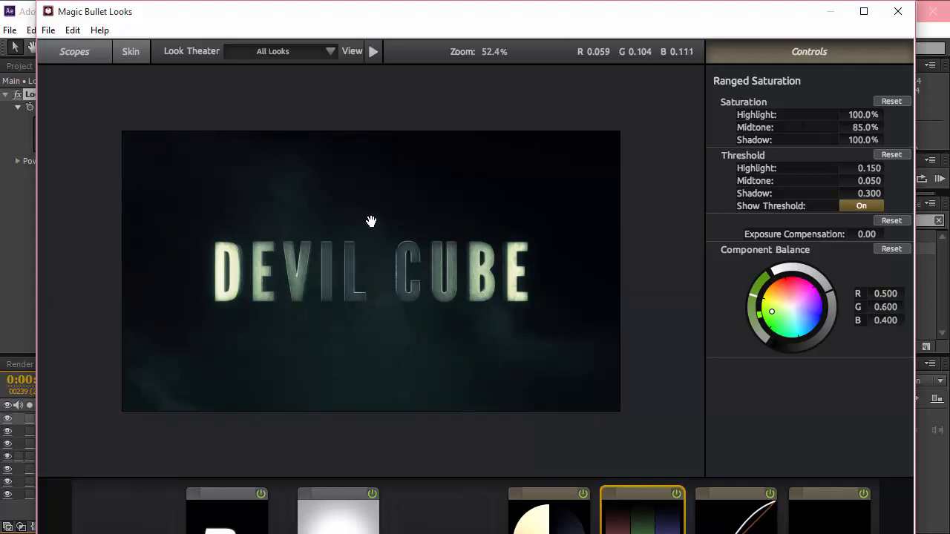
pyautogui.scroll(-1, 441, 299)
pyautogui.scroll(1, 441, 299)
pyautogui.click(891, 249)
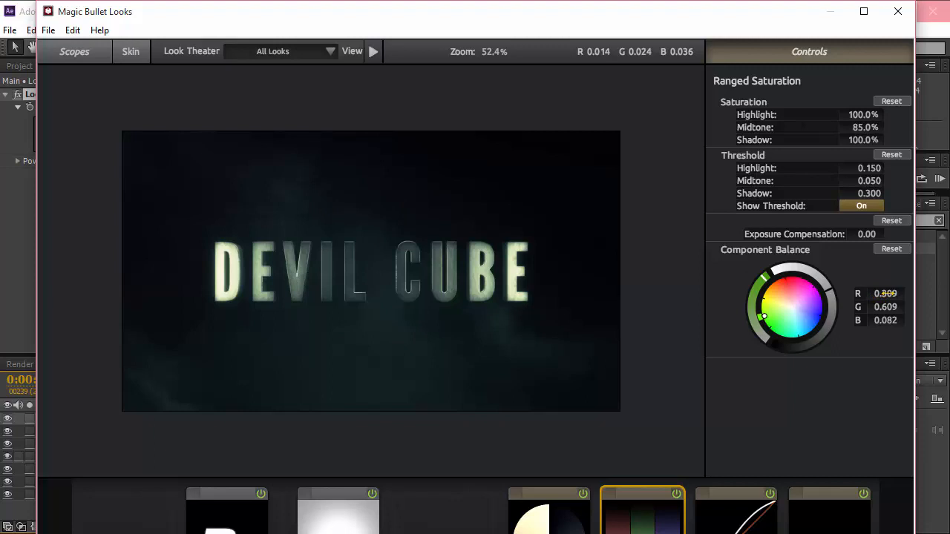
# Step: Set the Ranged Saturation component balance to red 0.5, green 0.6 and blue 0.4
pyautogui.click(885, 293)
pyautogui.write('0.5')
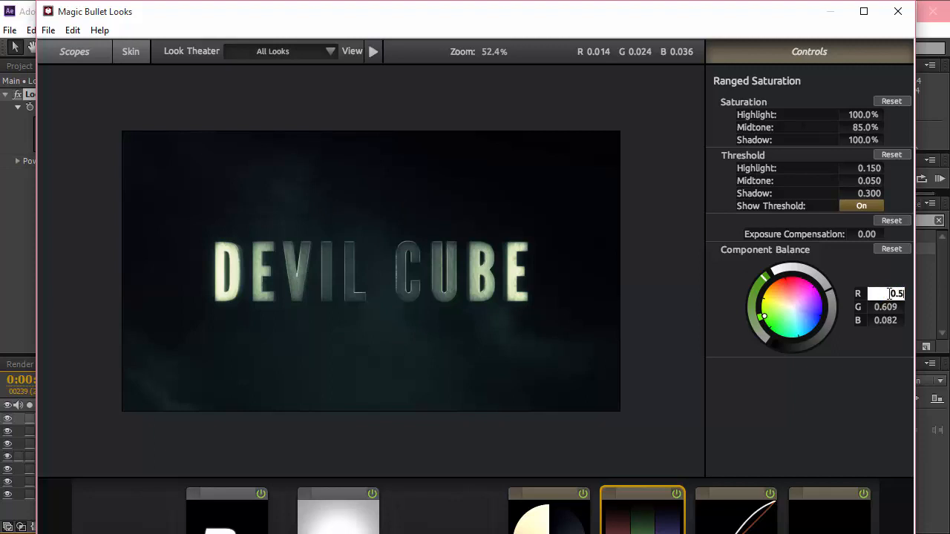
pyautogui.press('Return')
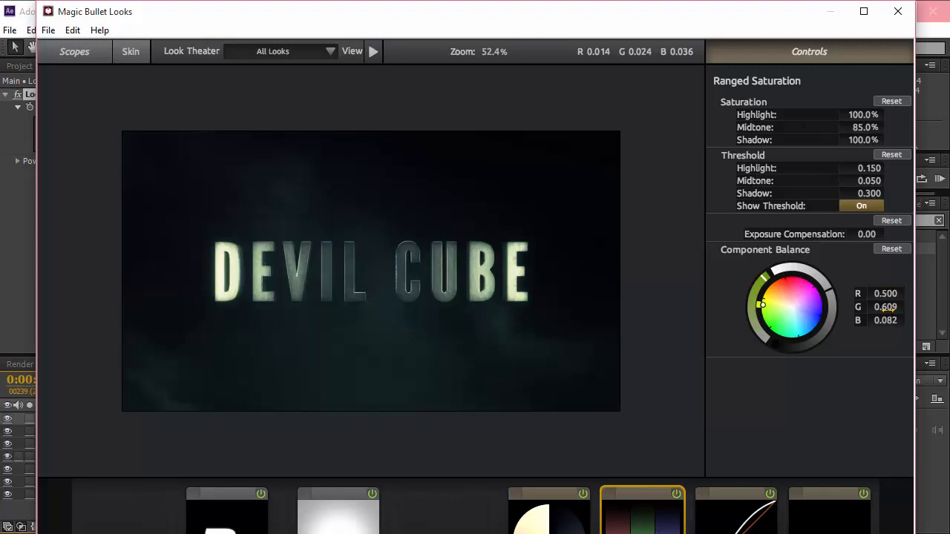
pyautogui.click(888, 309)
pyautogui.write('0.6')
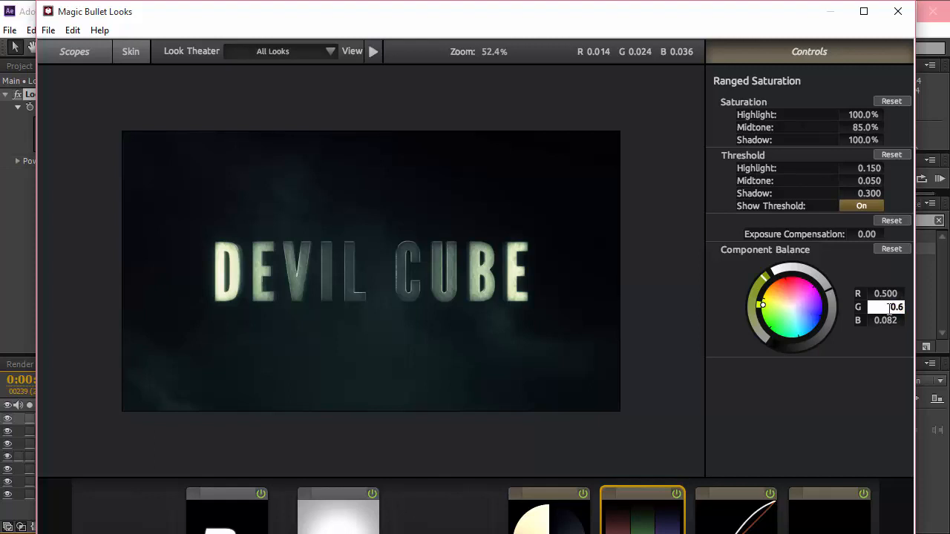
pyautogui.press('Tab')
pyautogui.write('0.4')
pyautogui.press('Return')
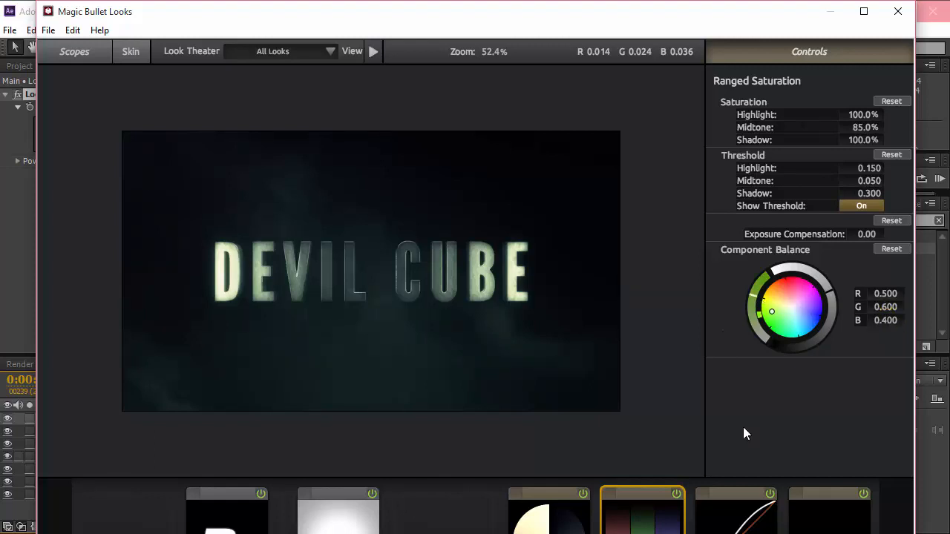
# Step: Slightly lower the second inner point of the Curves tool's RGB curve, and finish the look to return to After Effects
pyautogui.click(733, 513)
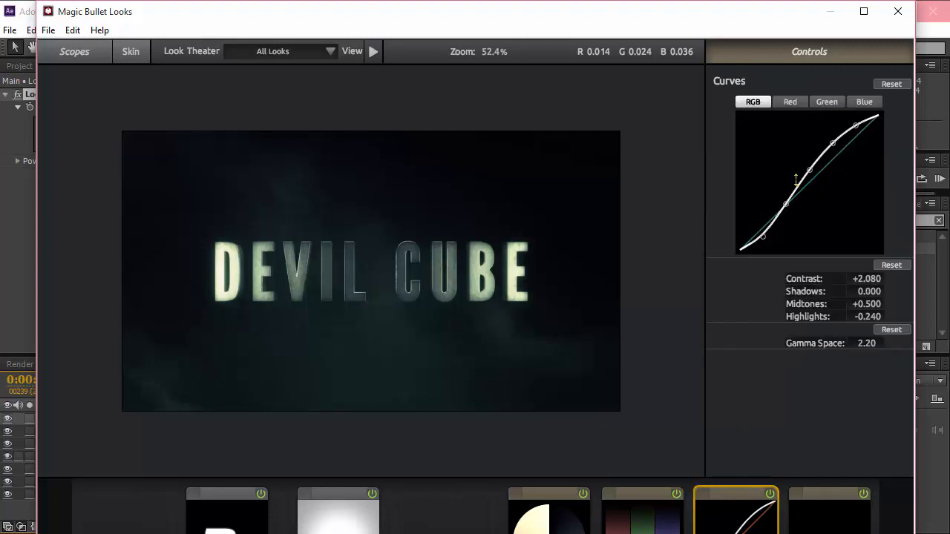
pyautogui.moveTo(787, 203); pyautogui.dragTo(786, 211)
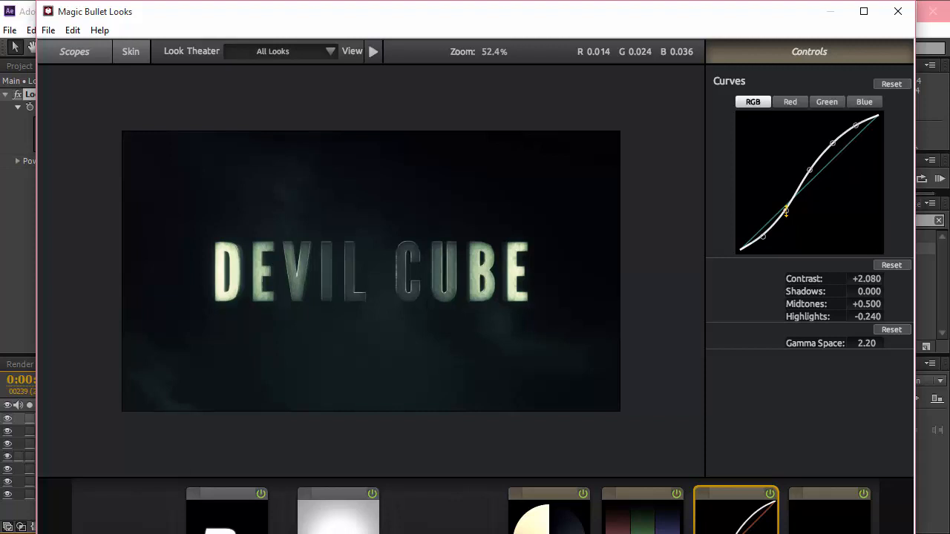
pyautogui.press('super+Up')
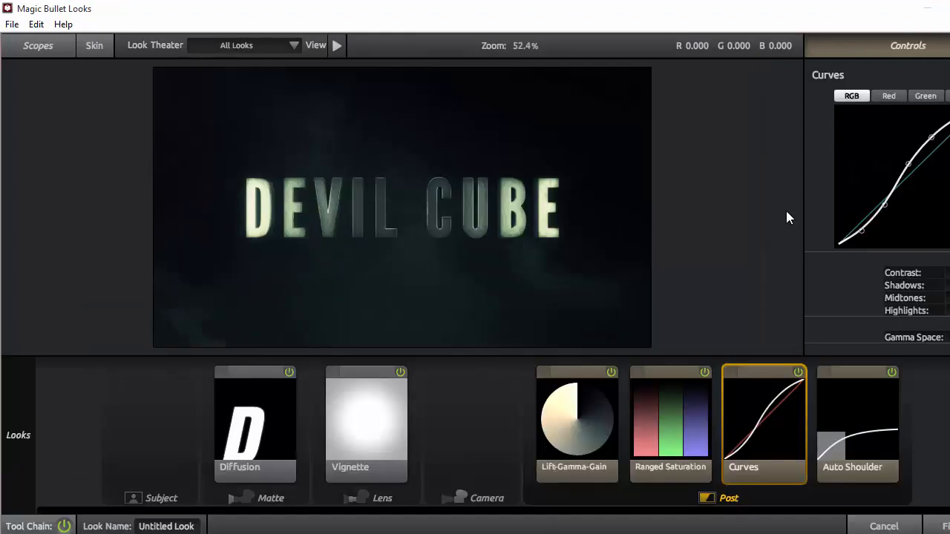
pyautogui.click(946, 526)
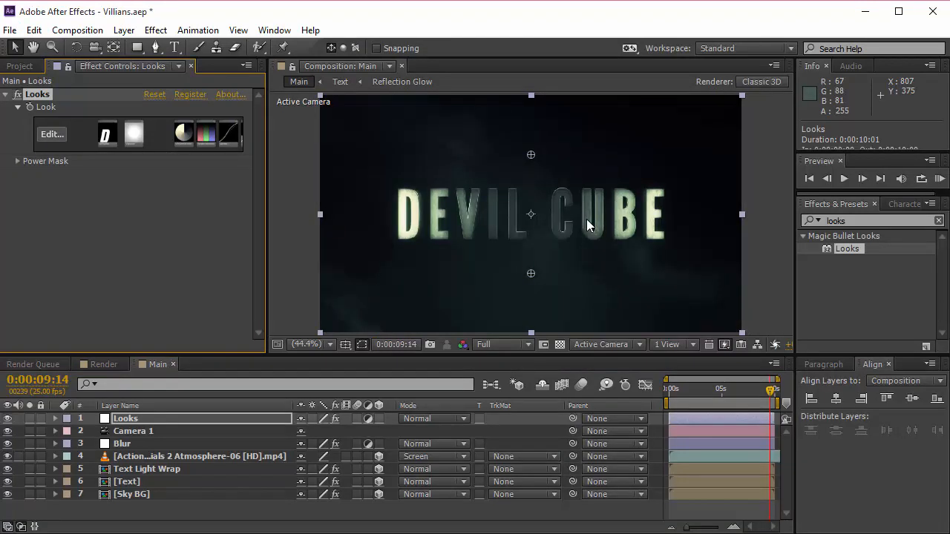
# Step: Deselect the layers, set the Main composition's preview resolution to Quarter, and maximize its viewer for playback
pyautogui.press('F2')
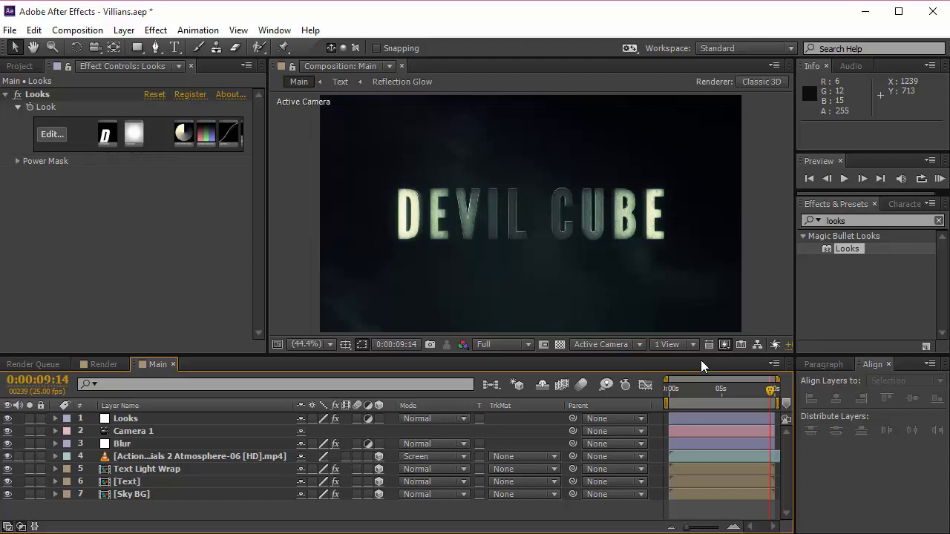
pyautogui.click(528, 345)
pyautogui.click(533, 377)
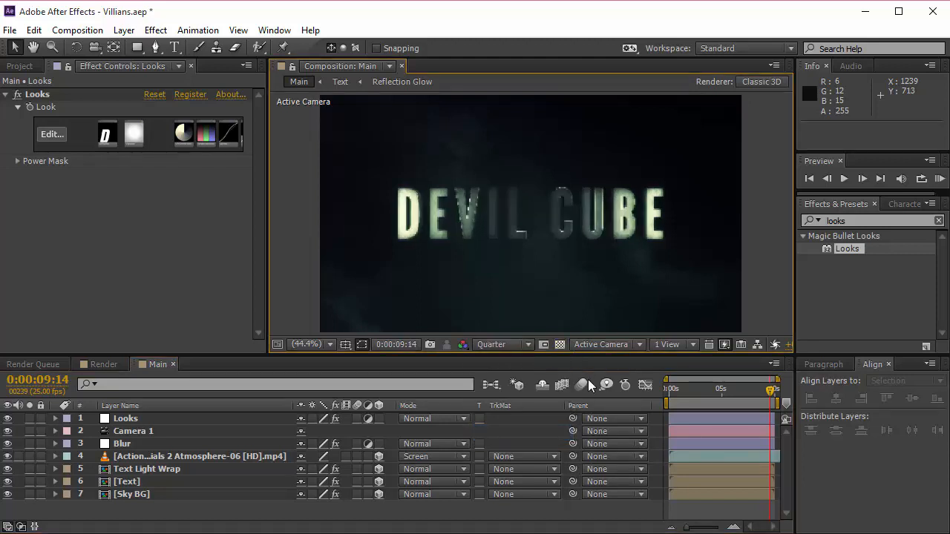
pyautogui.press('`')
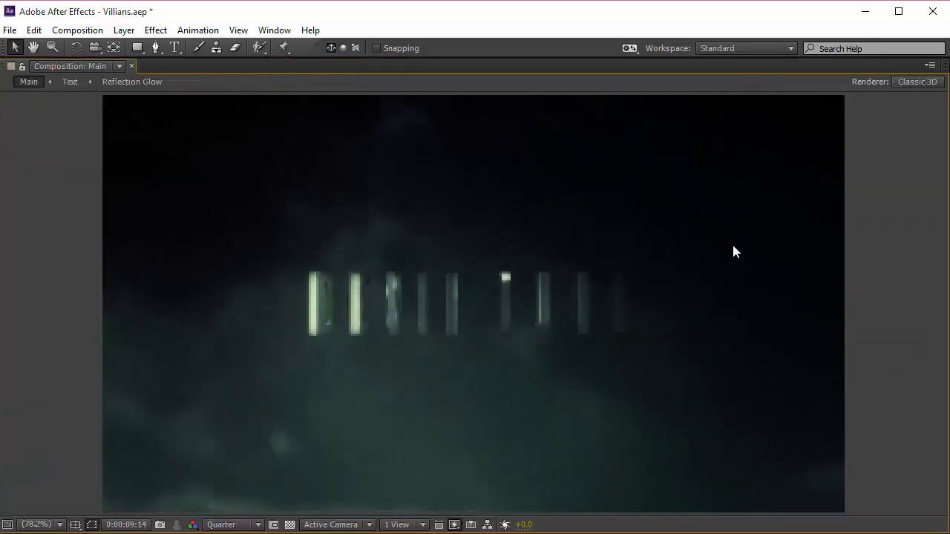